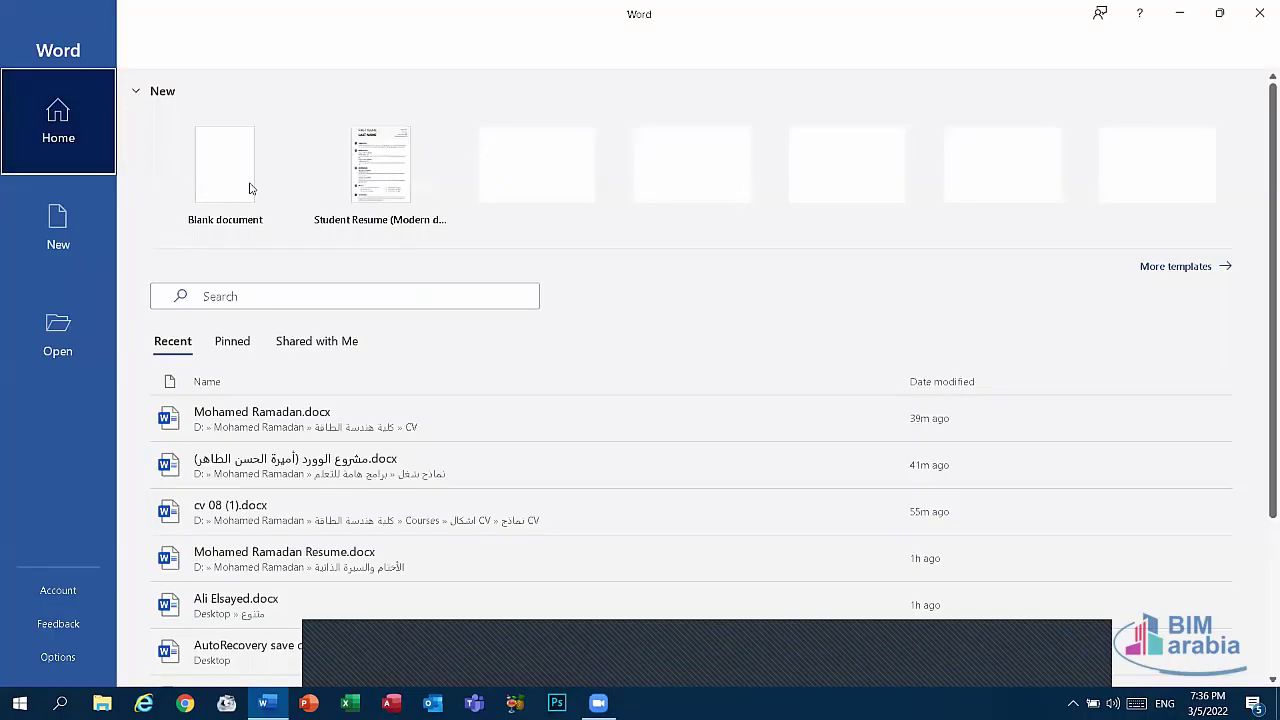
Create a blank document from the Word start screen and dismiss the dialog covering its page
left_click(249, 183)
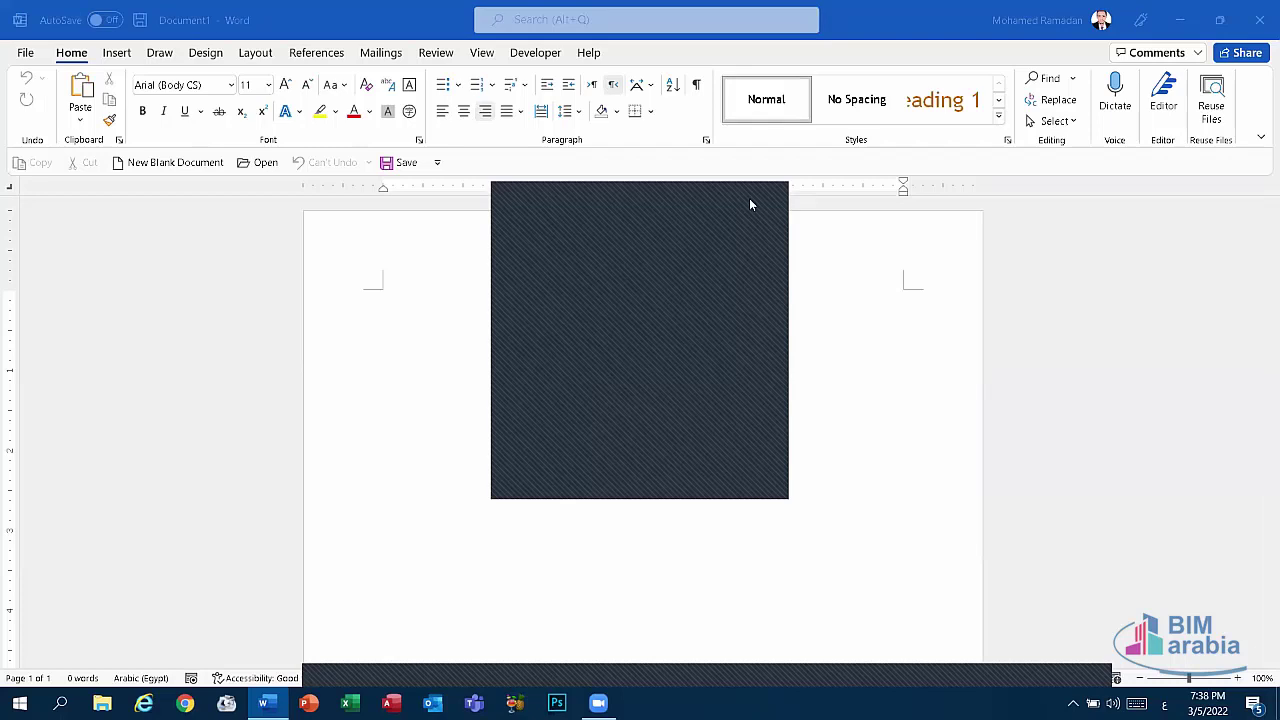
left_click(760, 208)
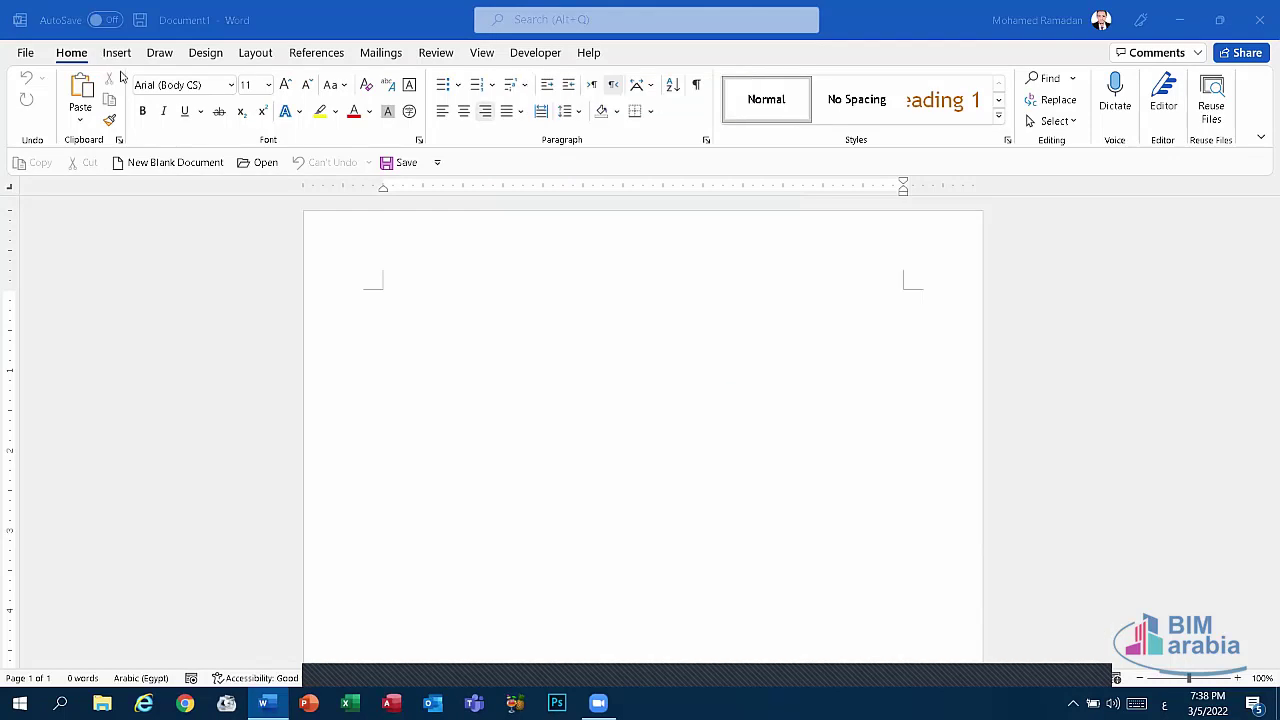
left_click(117, 56)
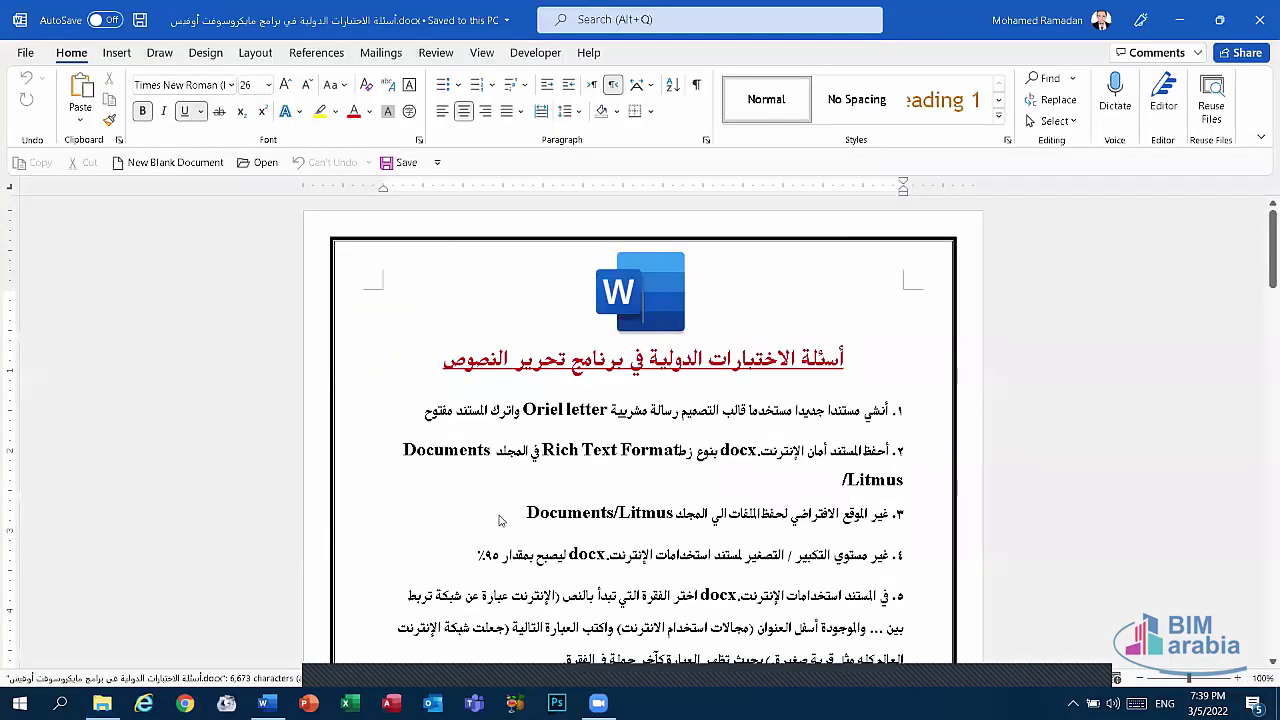
scroll(659, 640, "down", 15)
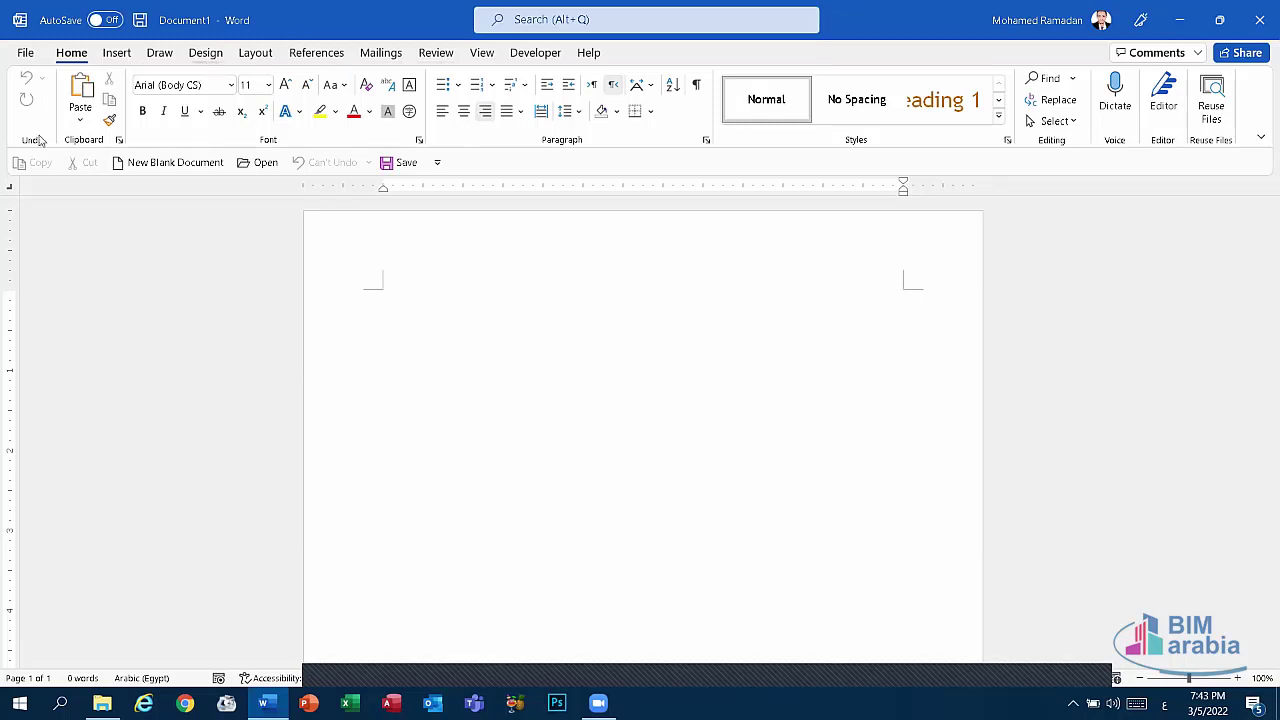
Browse the Design theme colours and Layout column options without applying any, ending on Review
left_click(205, 52)
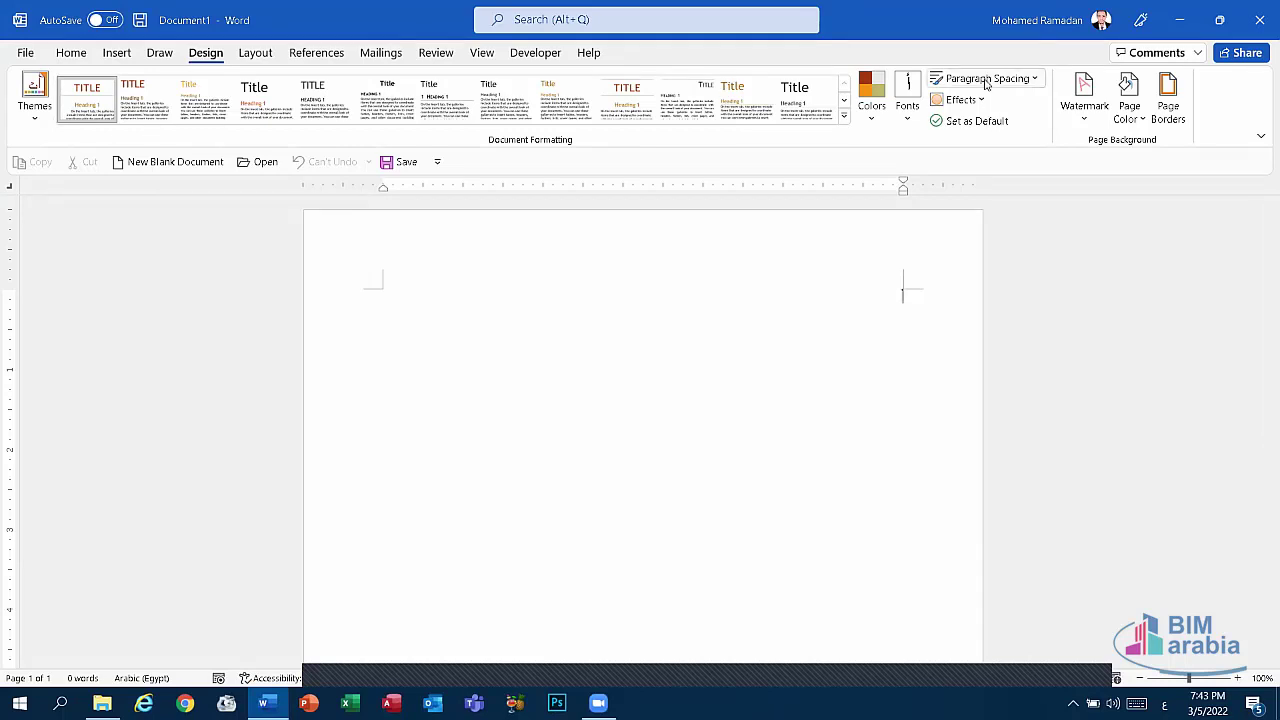
left_click(873, 118)
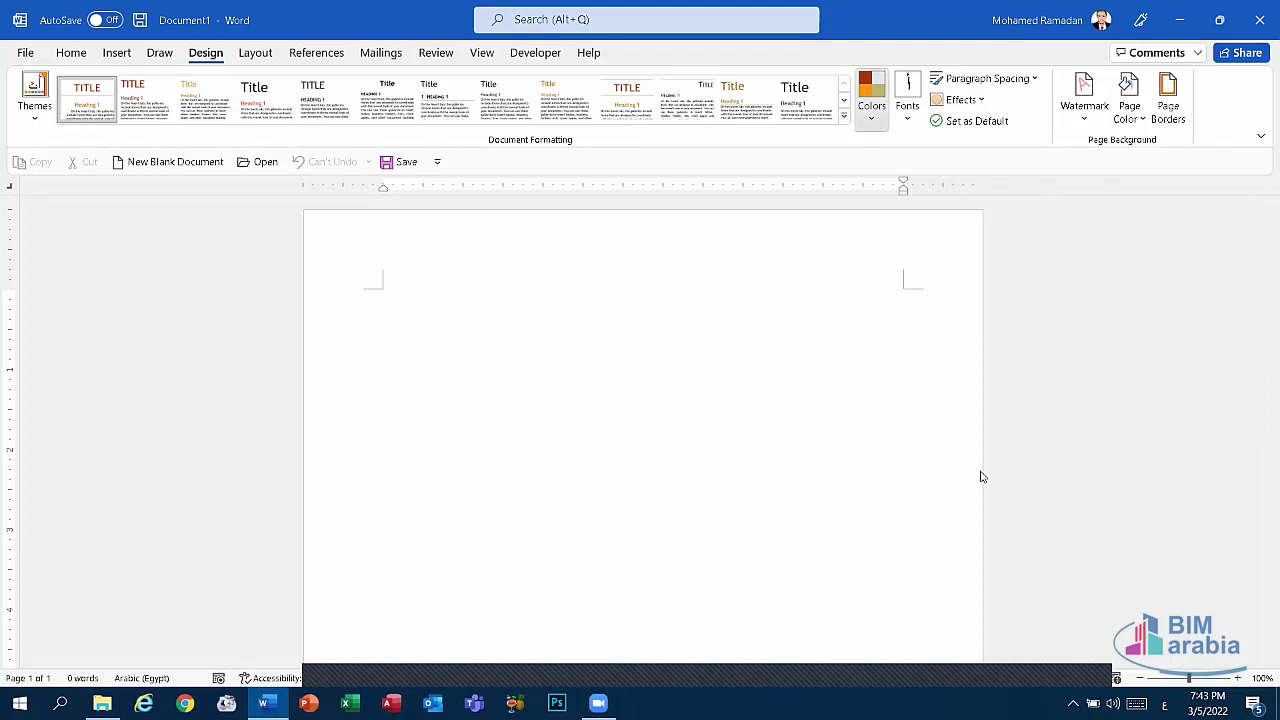
left_click(966, 107)
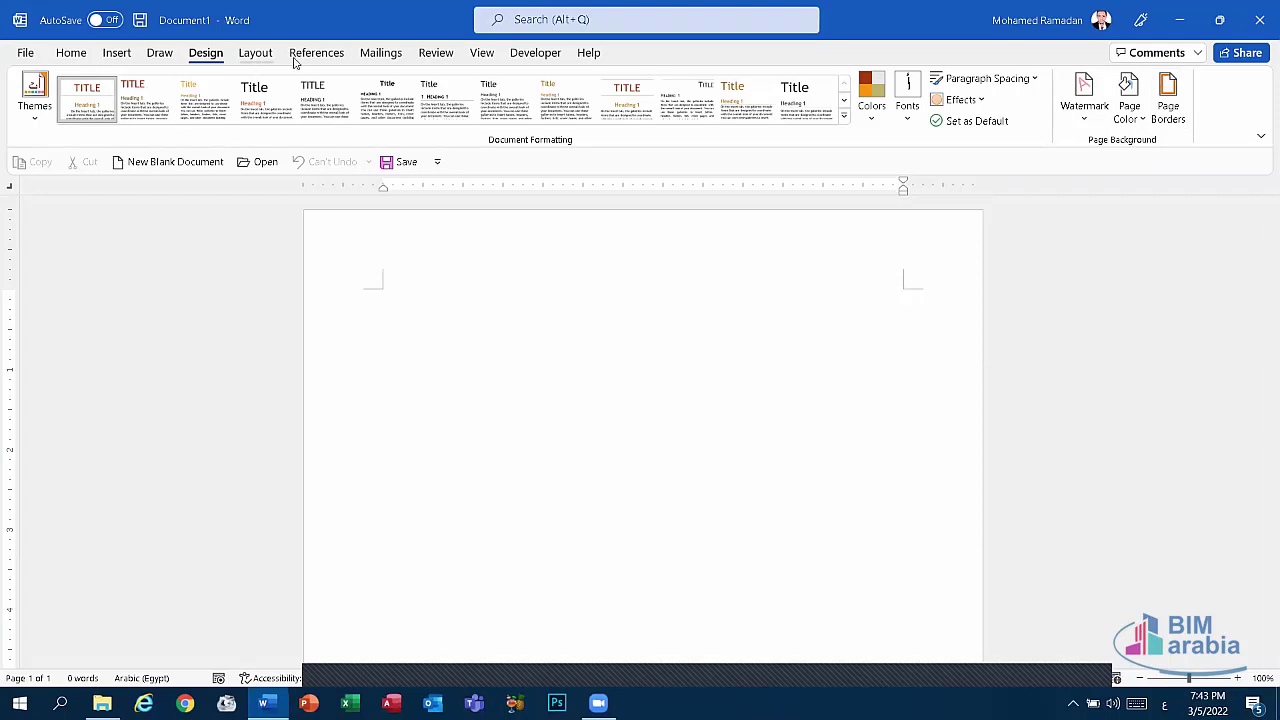
left_click(240, 50)
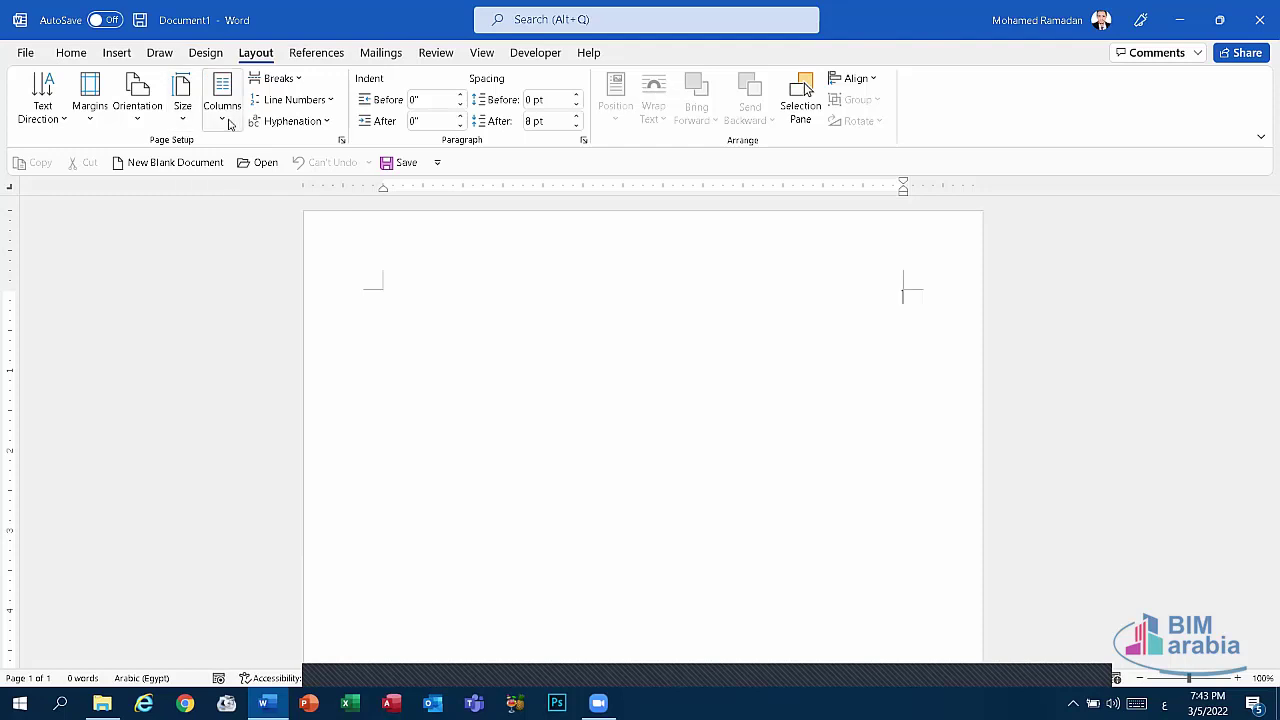
left_click(226, 118)
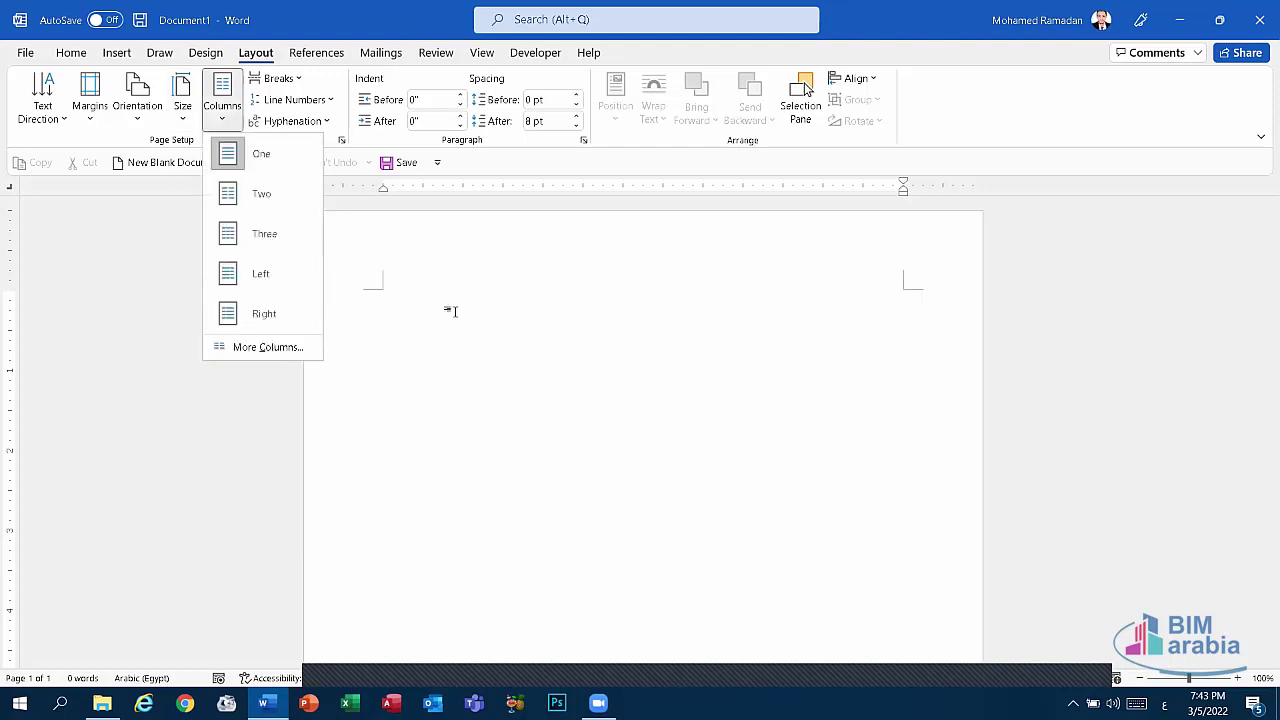
left_click(450, 311)
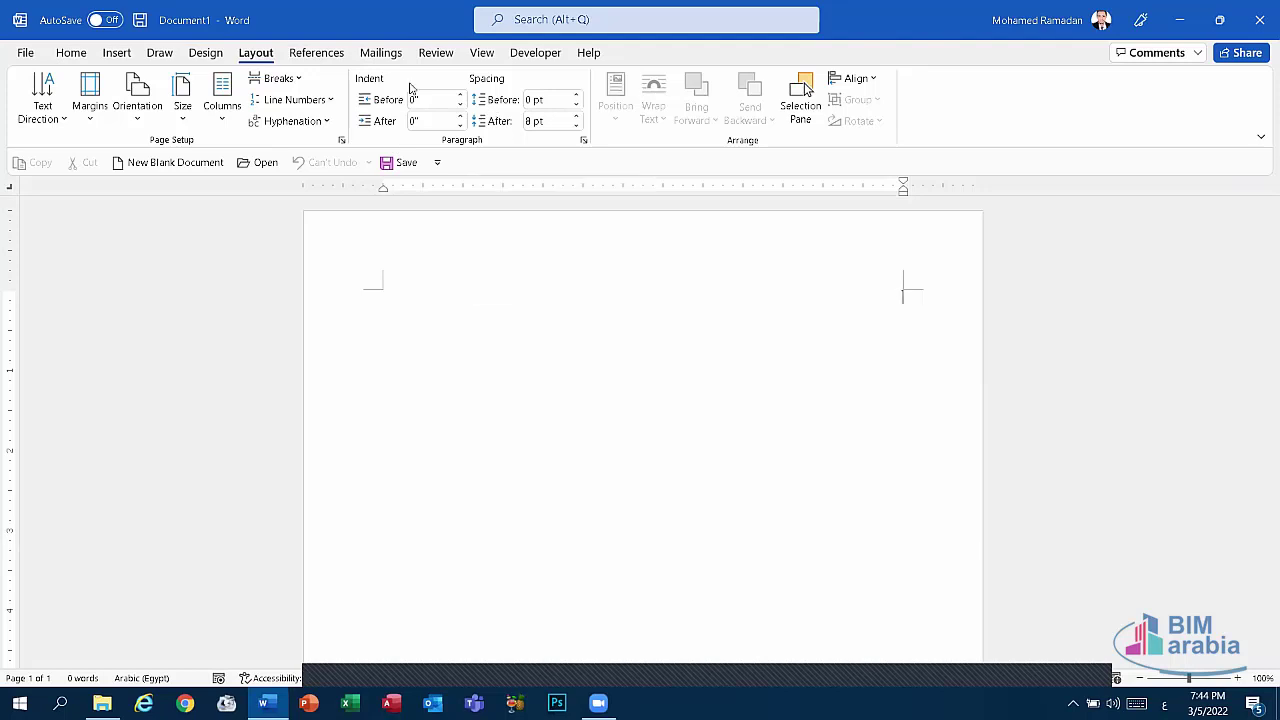
left_click(437, 52)
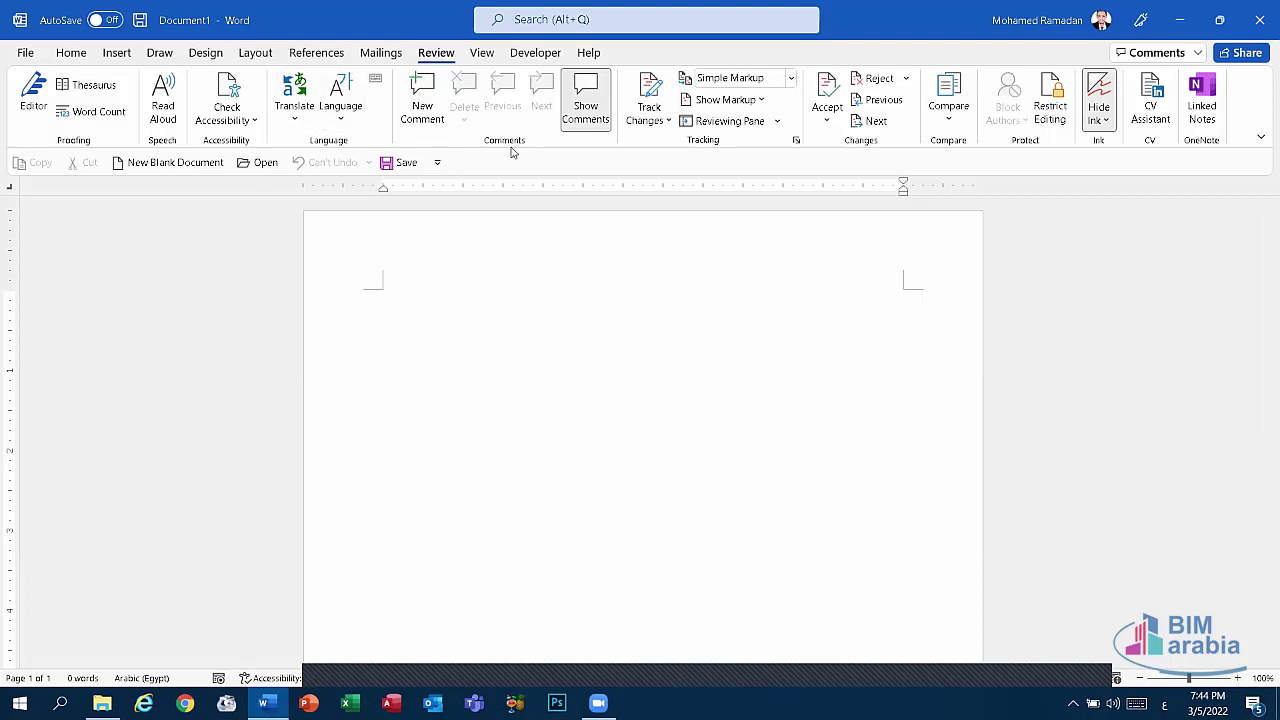
Toggle the View tab's Ruler option off and back on, then go to Insert
left_click(478, 52)
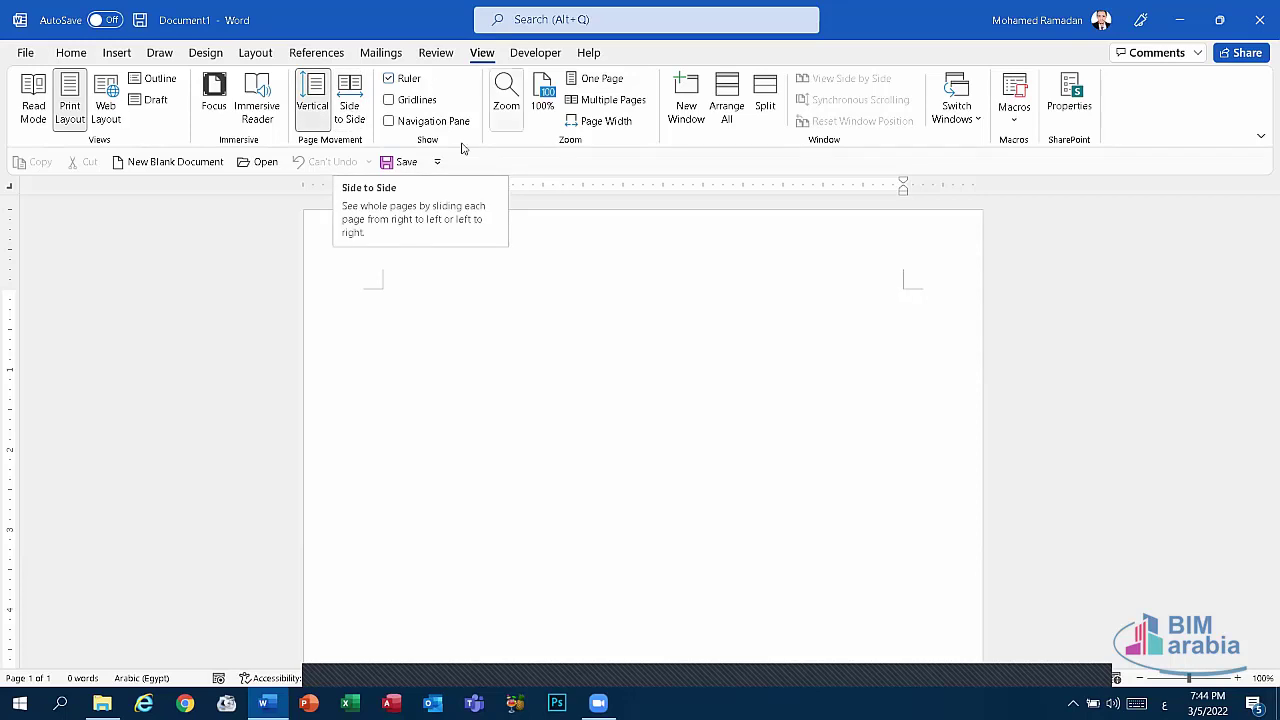
left_click(408, 80)
left_click(408, 80)
left_click(408, 80)
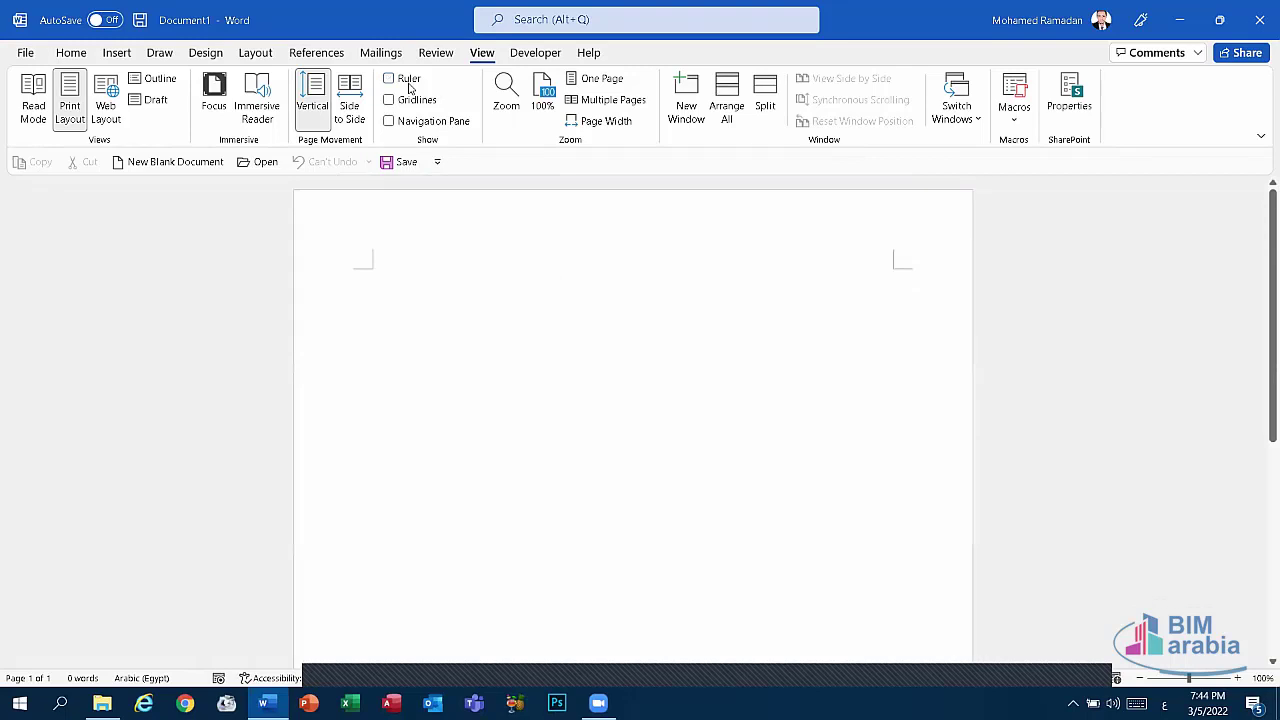
left_click(408, 80)
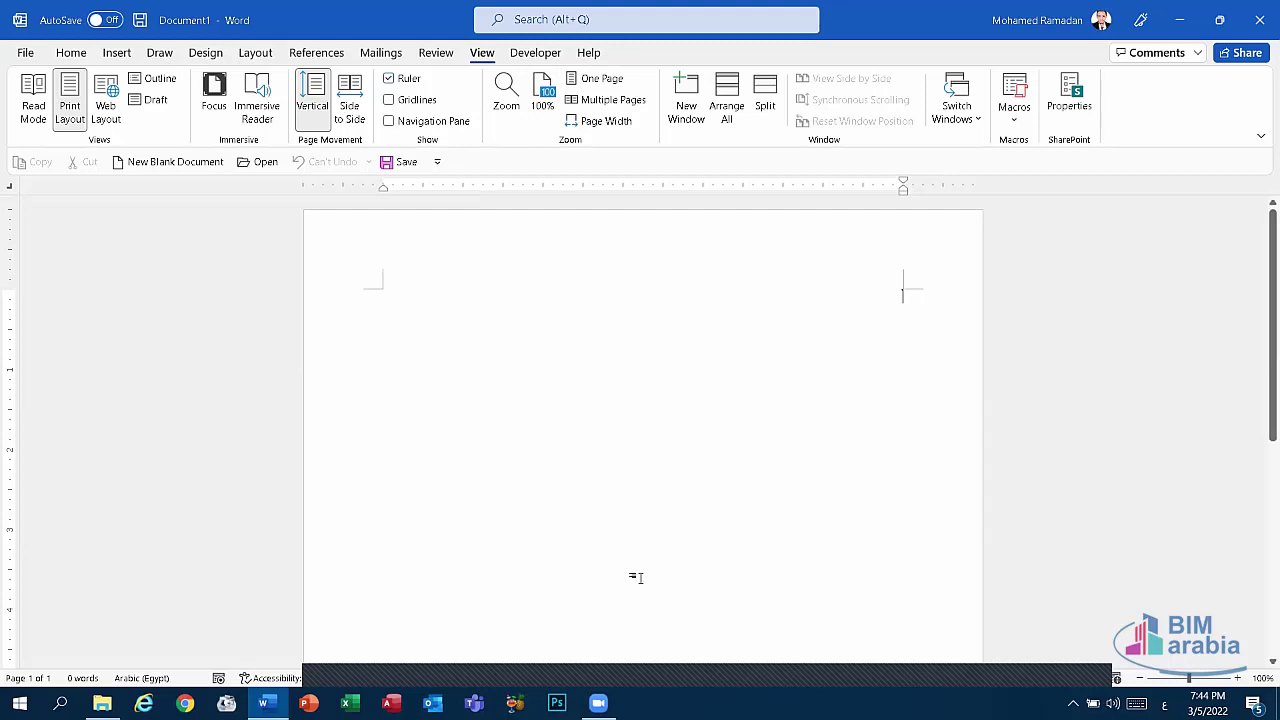
left_click(138, 58)
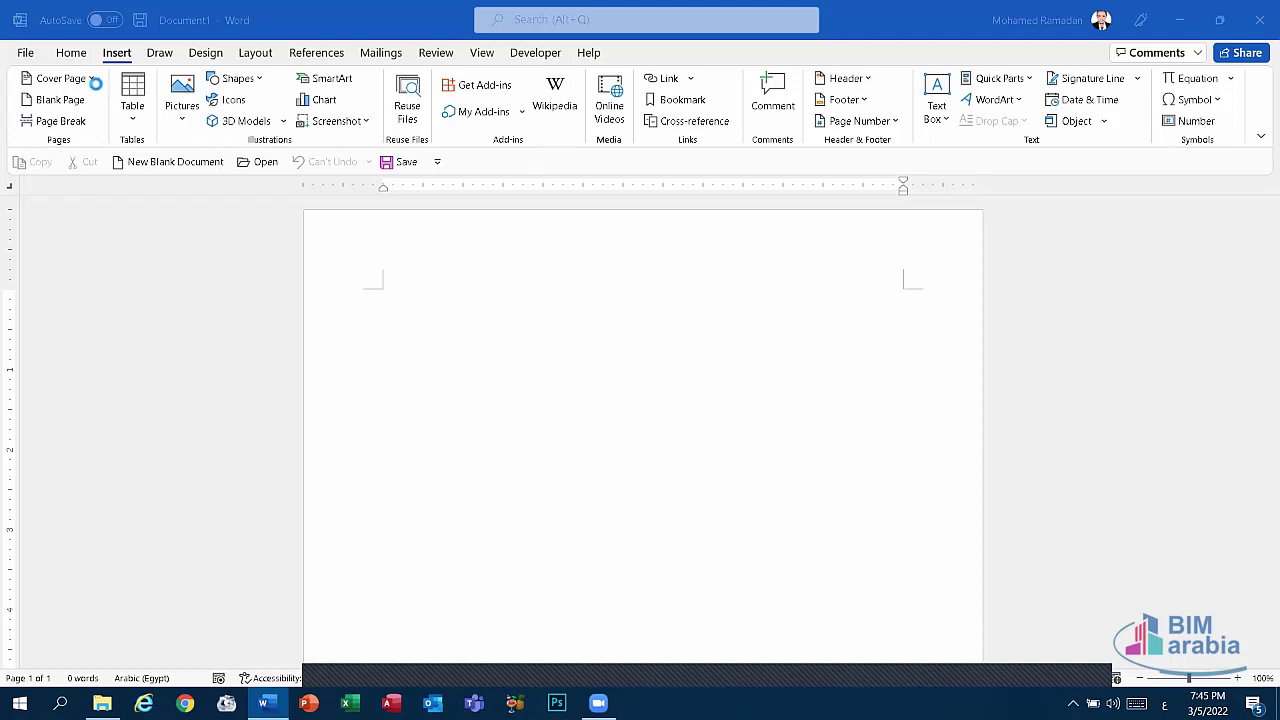
Insert the Grid cover page from the Cover Page gallery
left_click(94, 80)
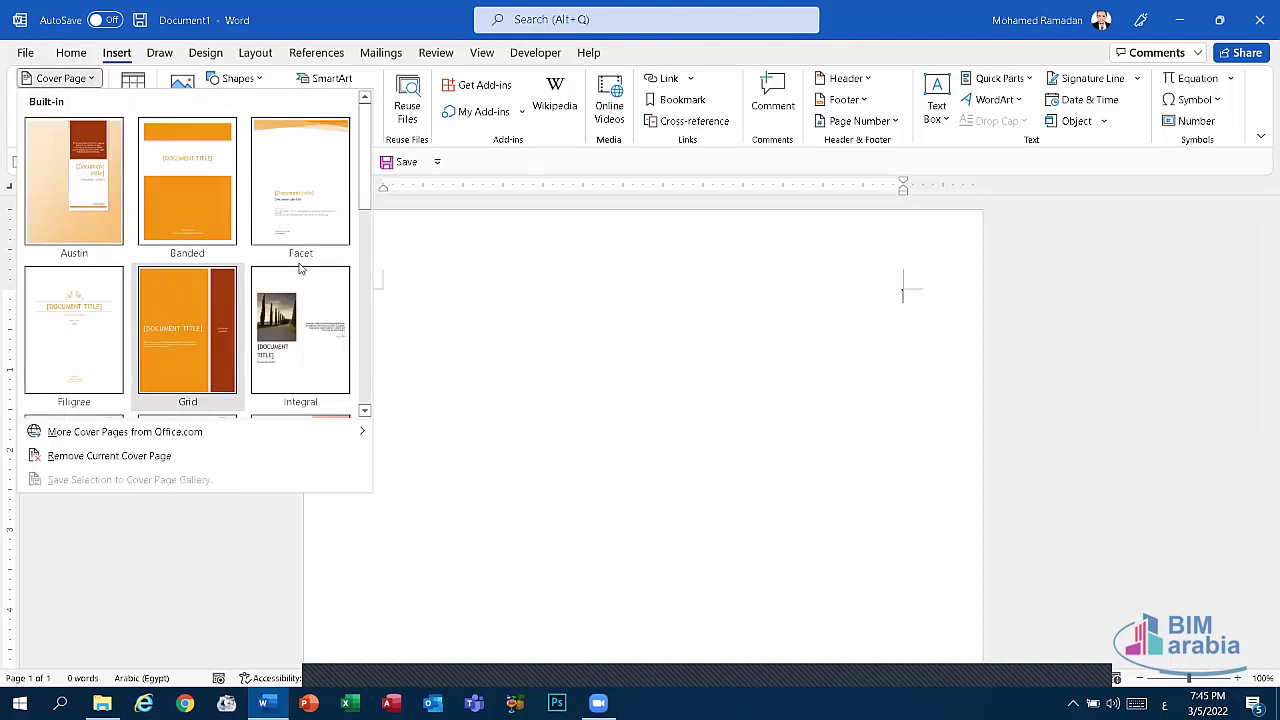
scroll(300, 266, "down", 5)
scroll(300, 260, "up", 5)
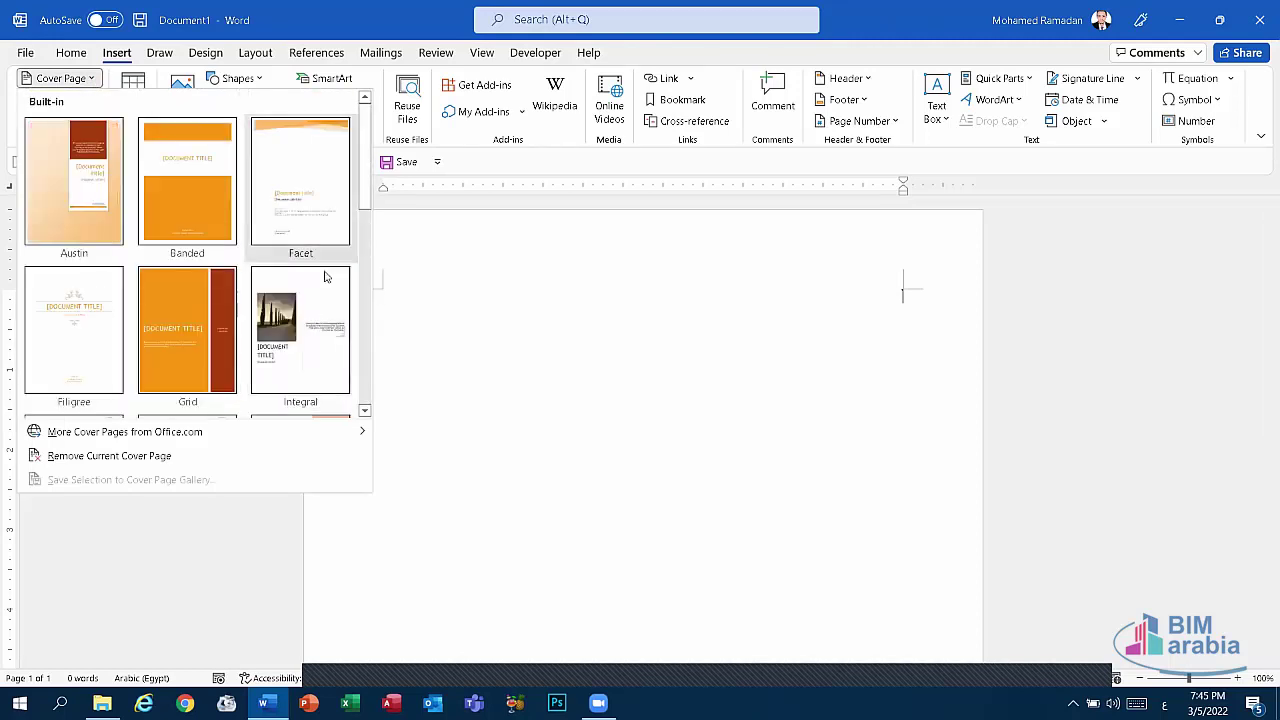
scroll(320, 277, "down", 5)
scroll(157, 323, "up", 5)
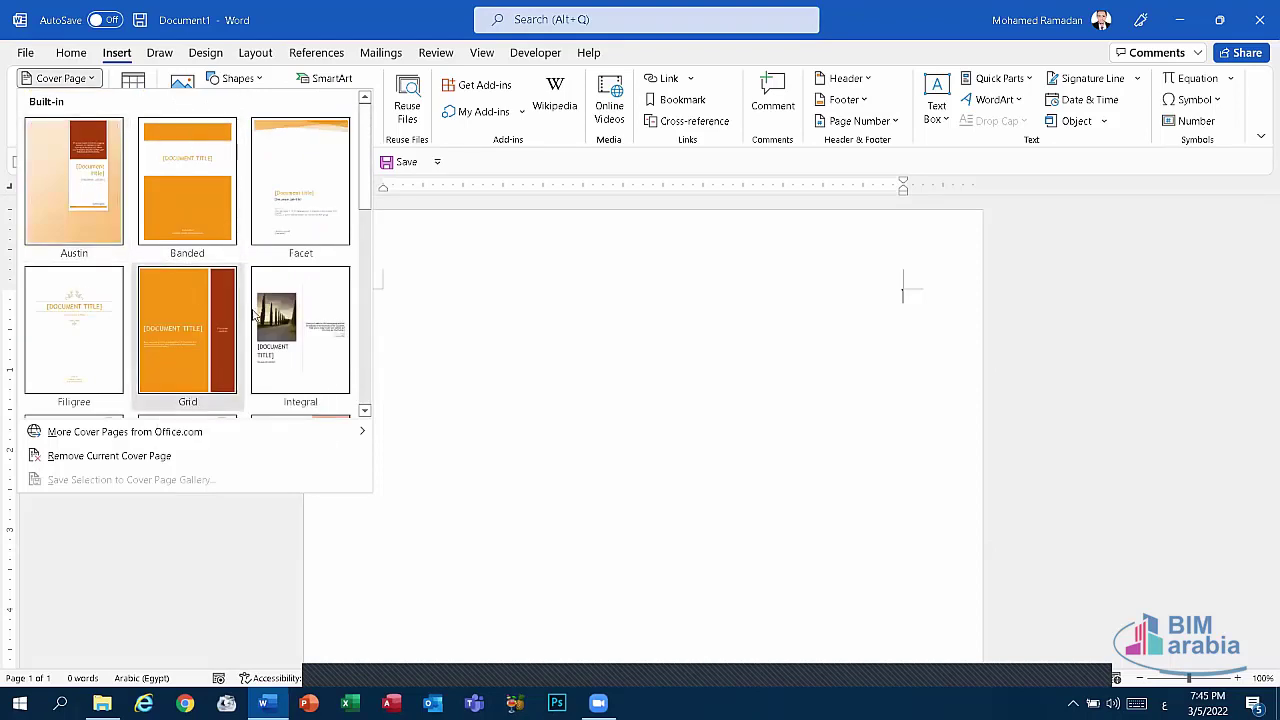
left_click(322, 537)
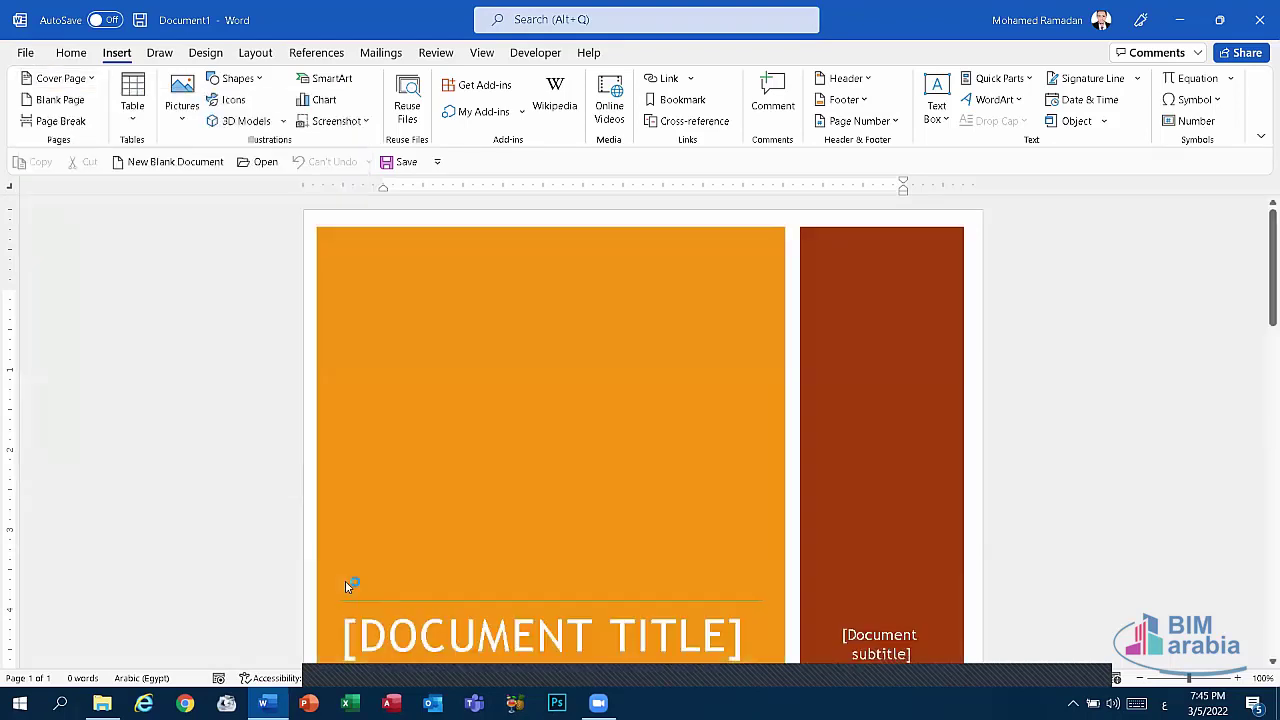
scroll(563, 437, "down", 2)
scroll(532, 443, "down", 3)
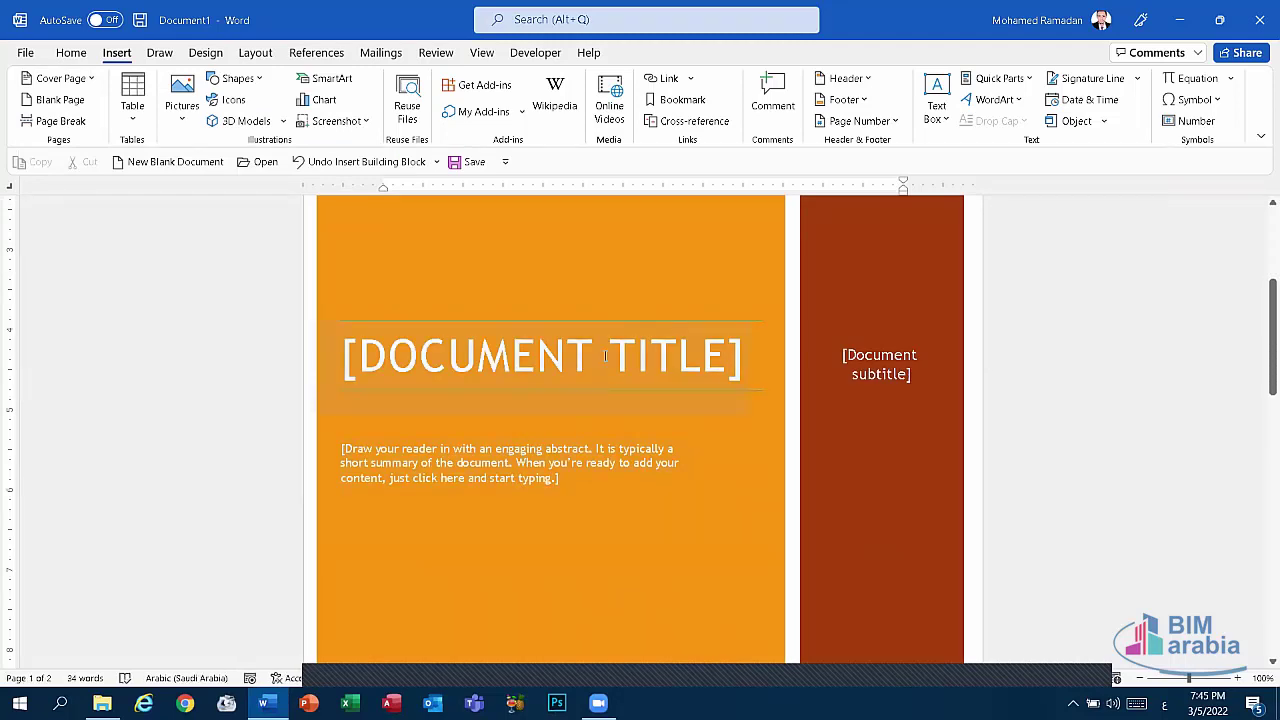
Switch to English input and replace the cover page title with 'BIM Arabia'
left_click(604, 356)
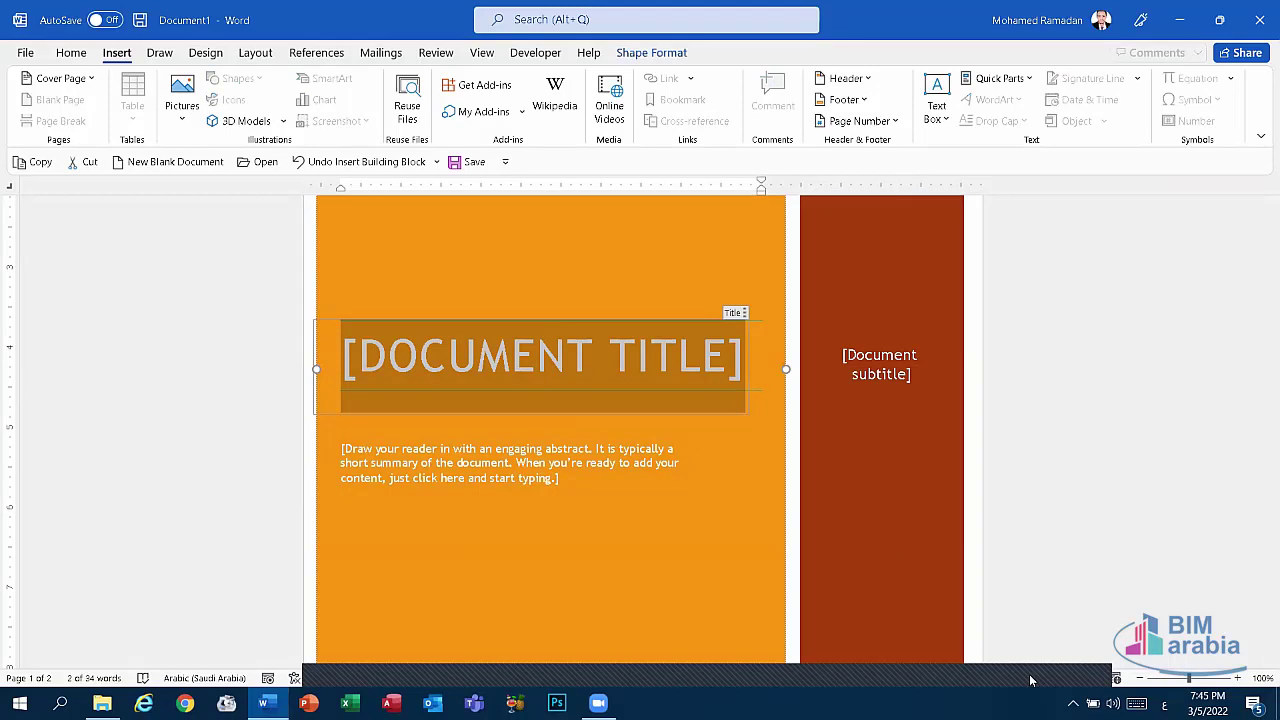
type("لا")
key("BackSpace")
key("BackSpace")
key("alt+shift")
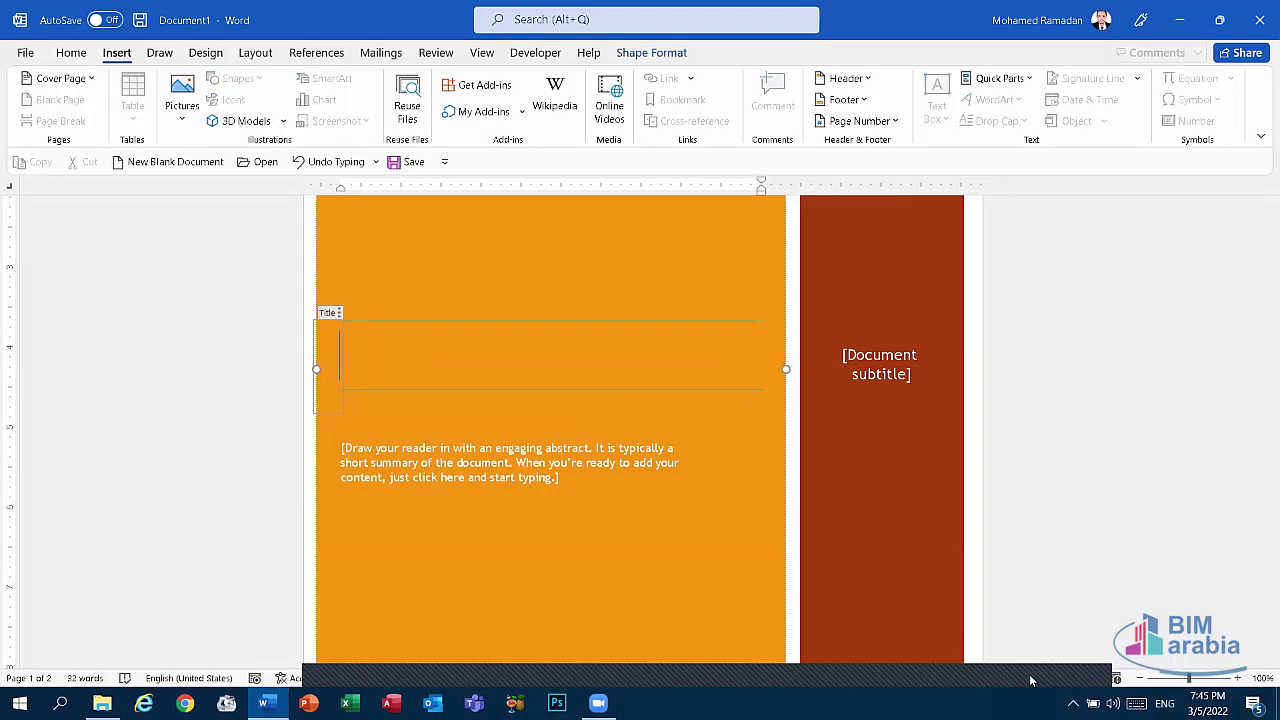
type("BIN")
key("BackSpace")
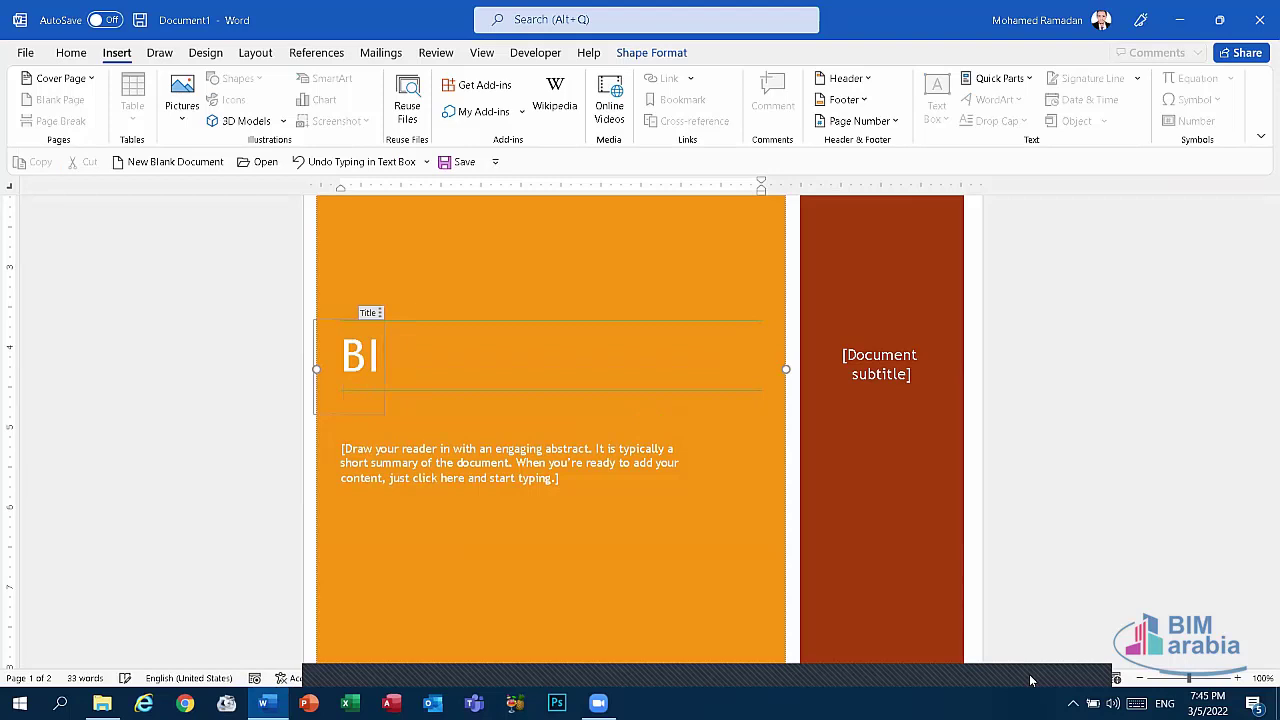
type("M Ara")
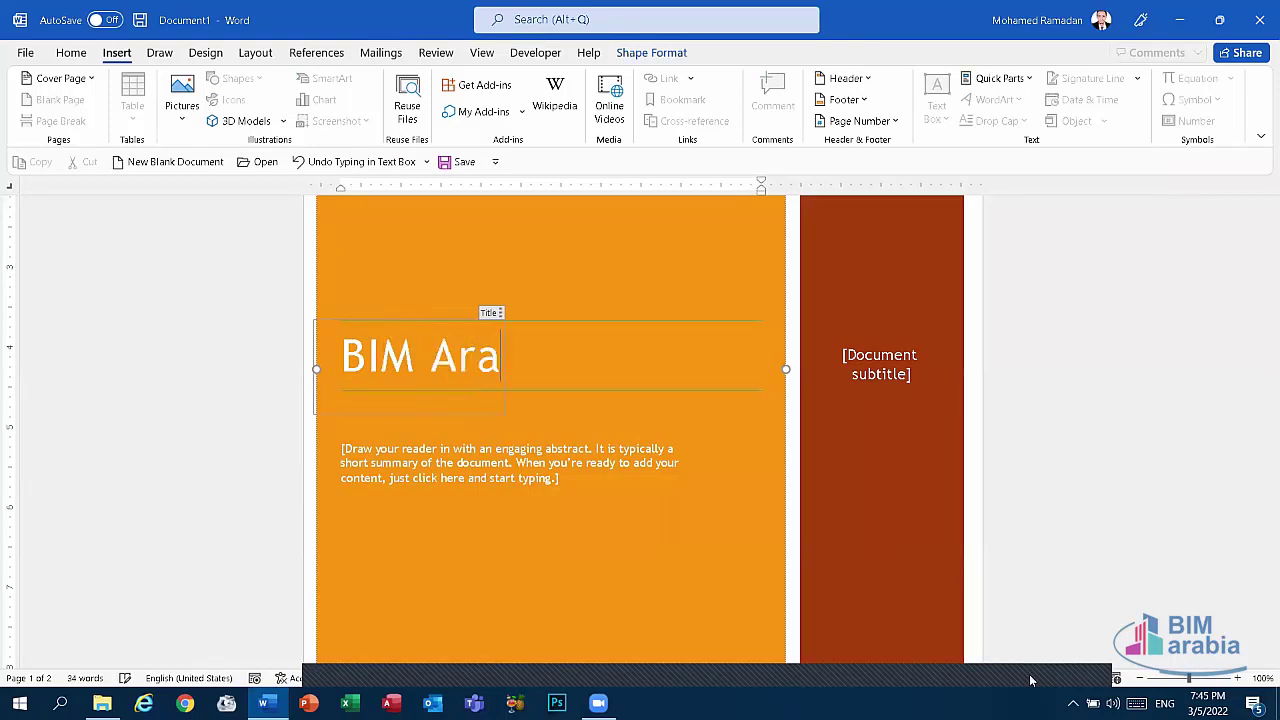
type("bia")
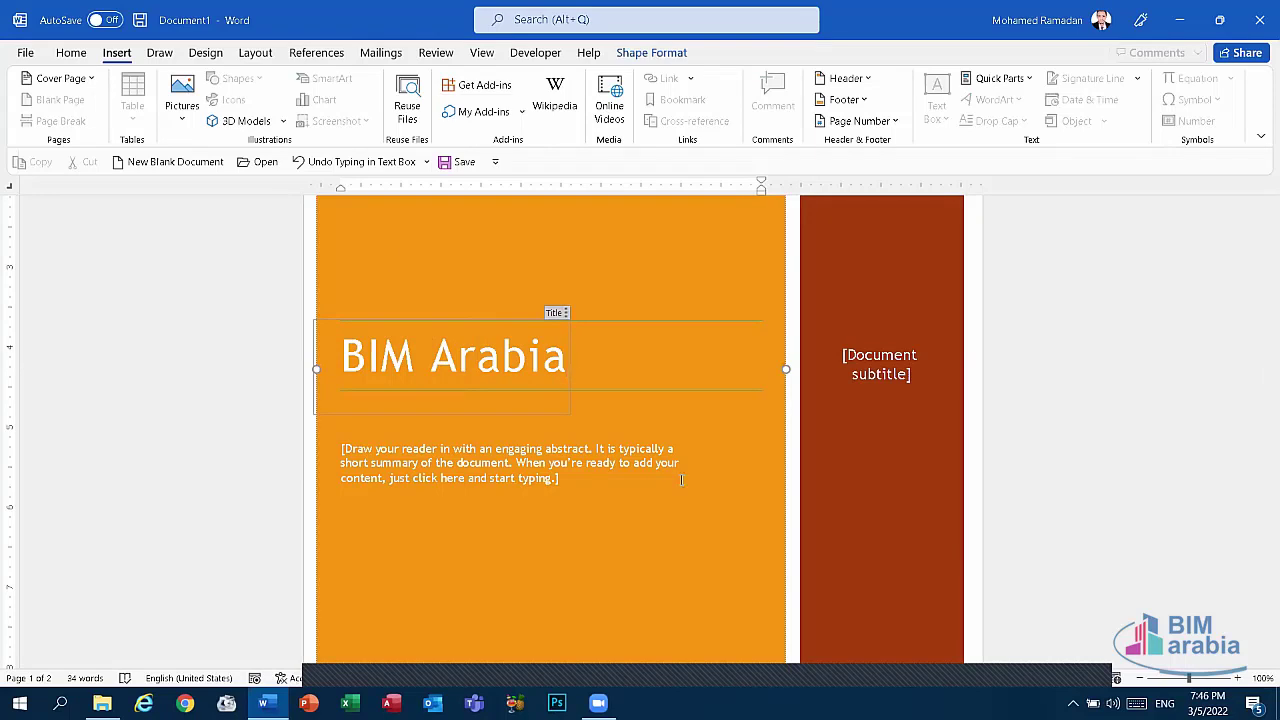
left_click(541, 452)
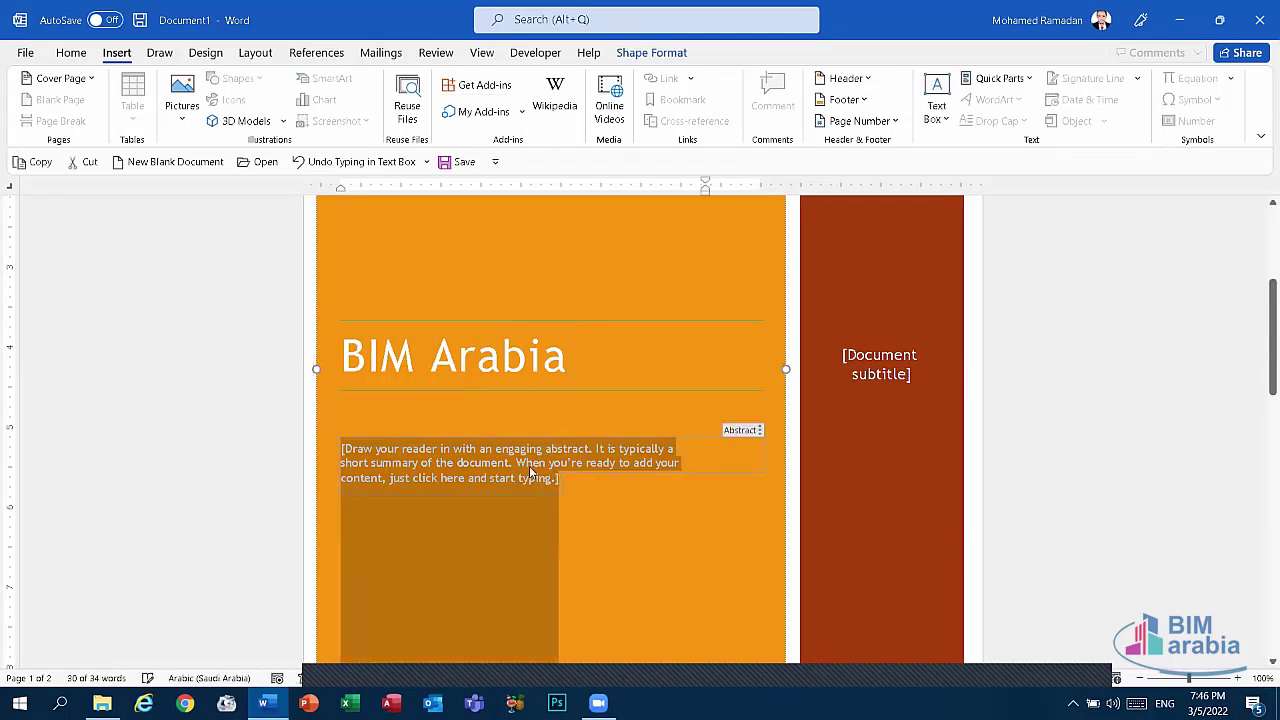
left_click(866, 354)
scroll(660, 345, "down", 5)
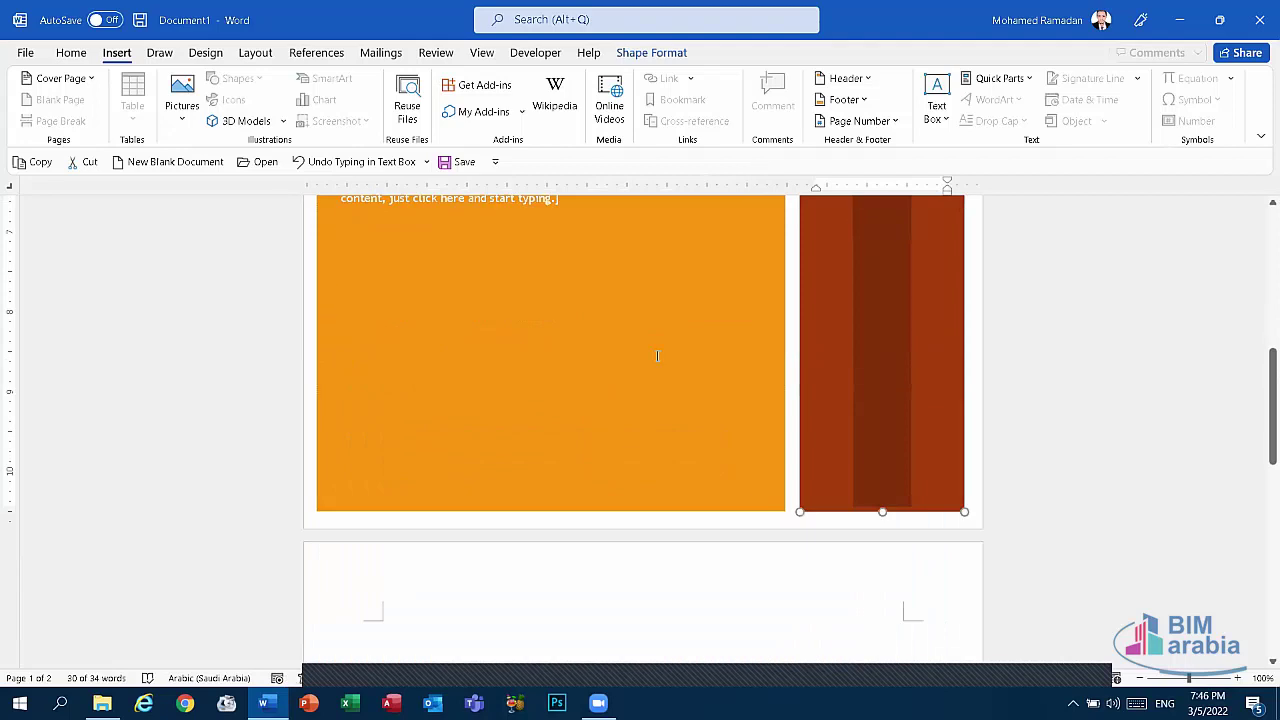
scroll(660, 320, "up", 6)
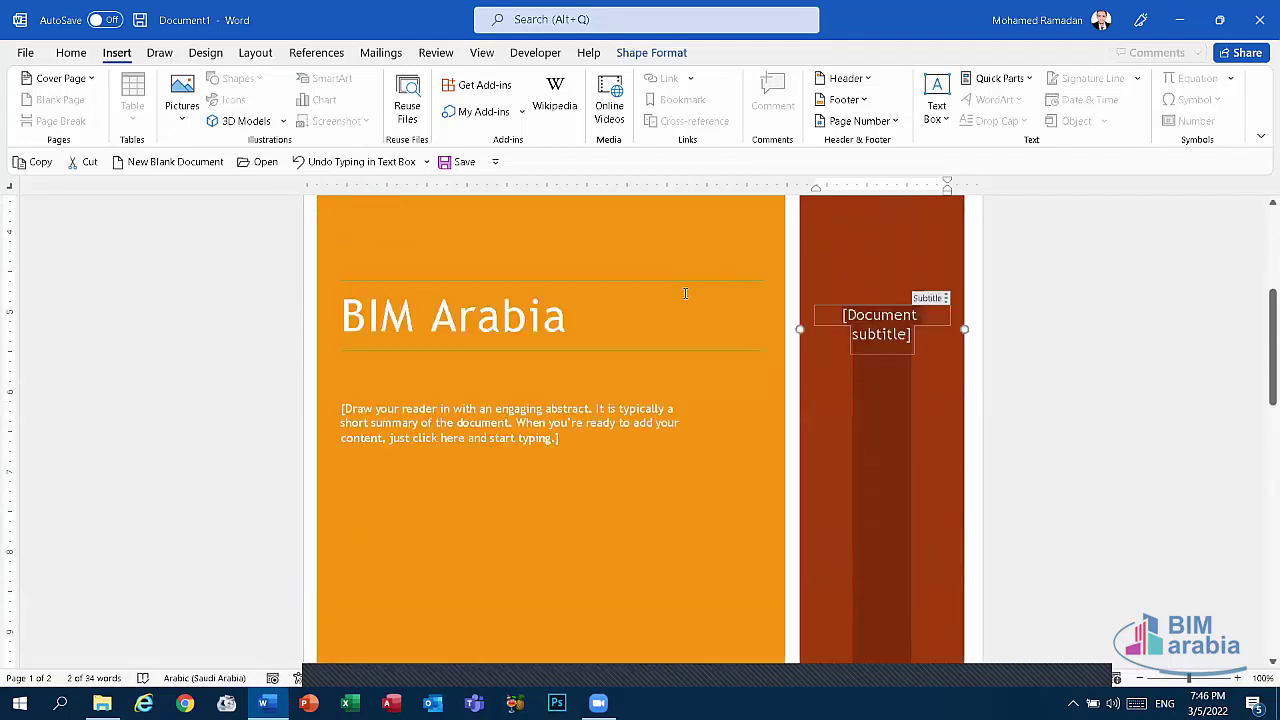
left_click(450, 556)
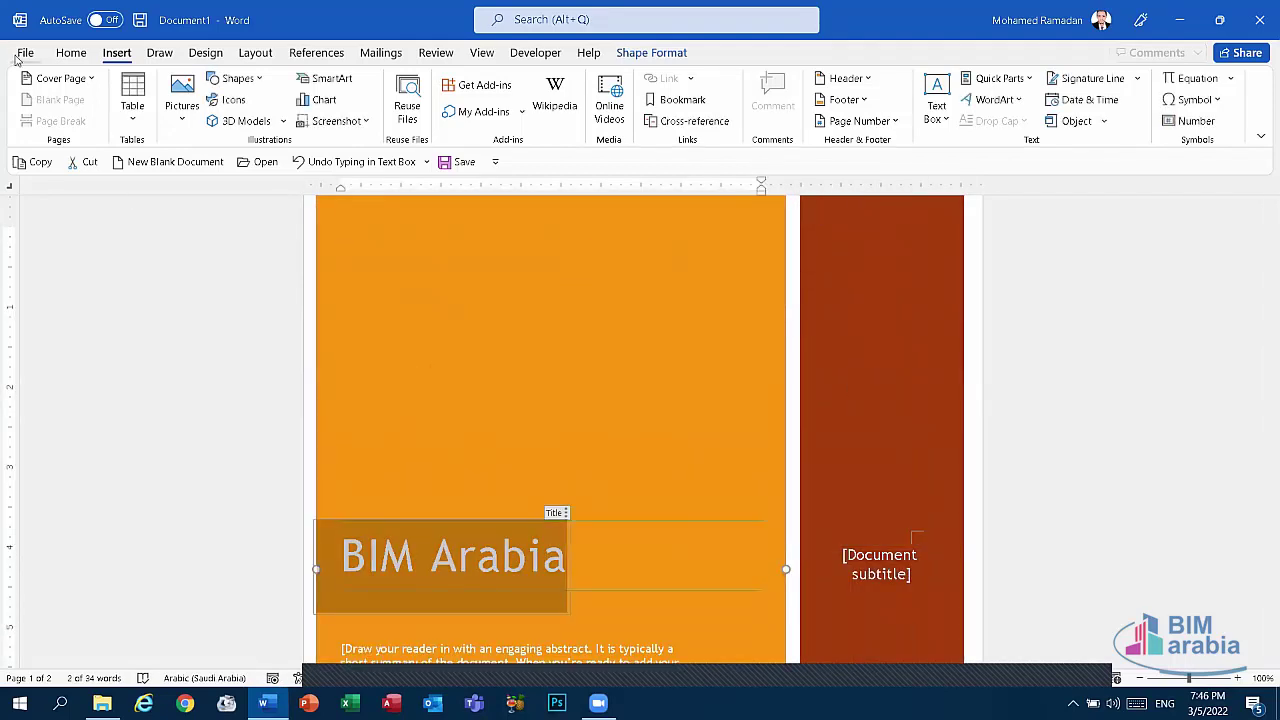
Preview the cover page in Print view at several zoom levels, then return to editing
left_click(25, 52)
left_click(55, 305)
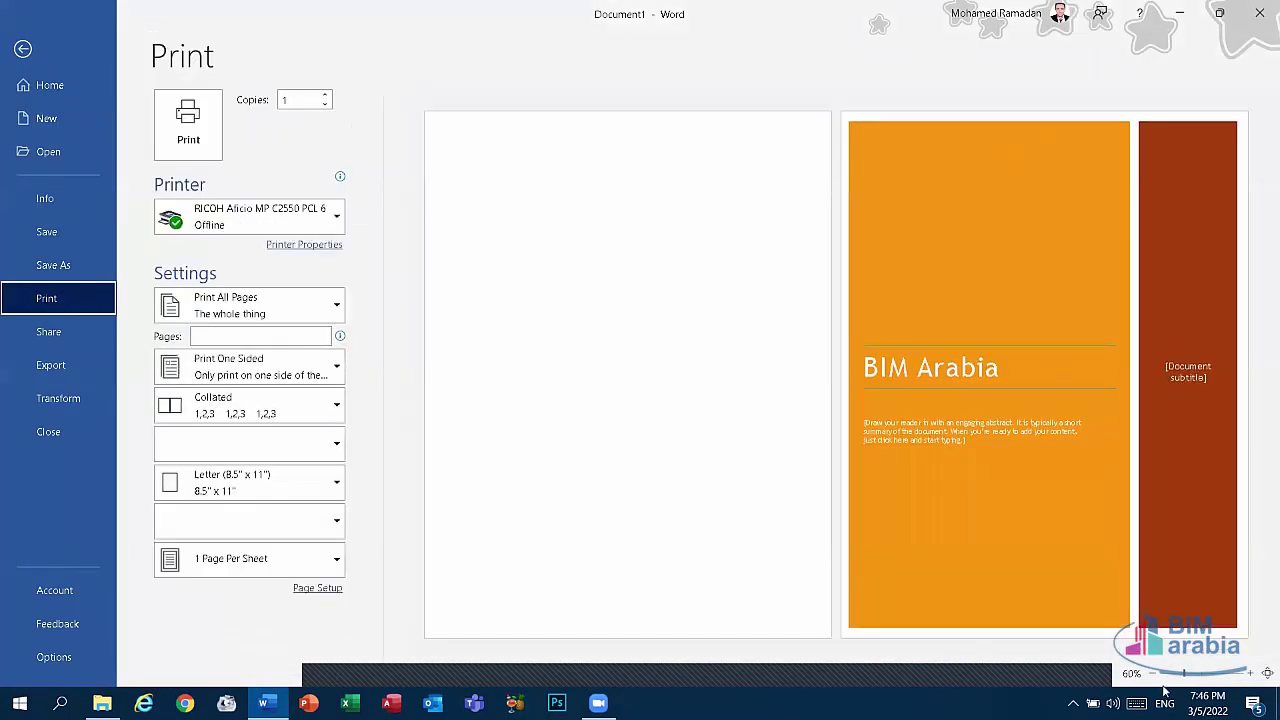
left_click(1153, 674)
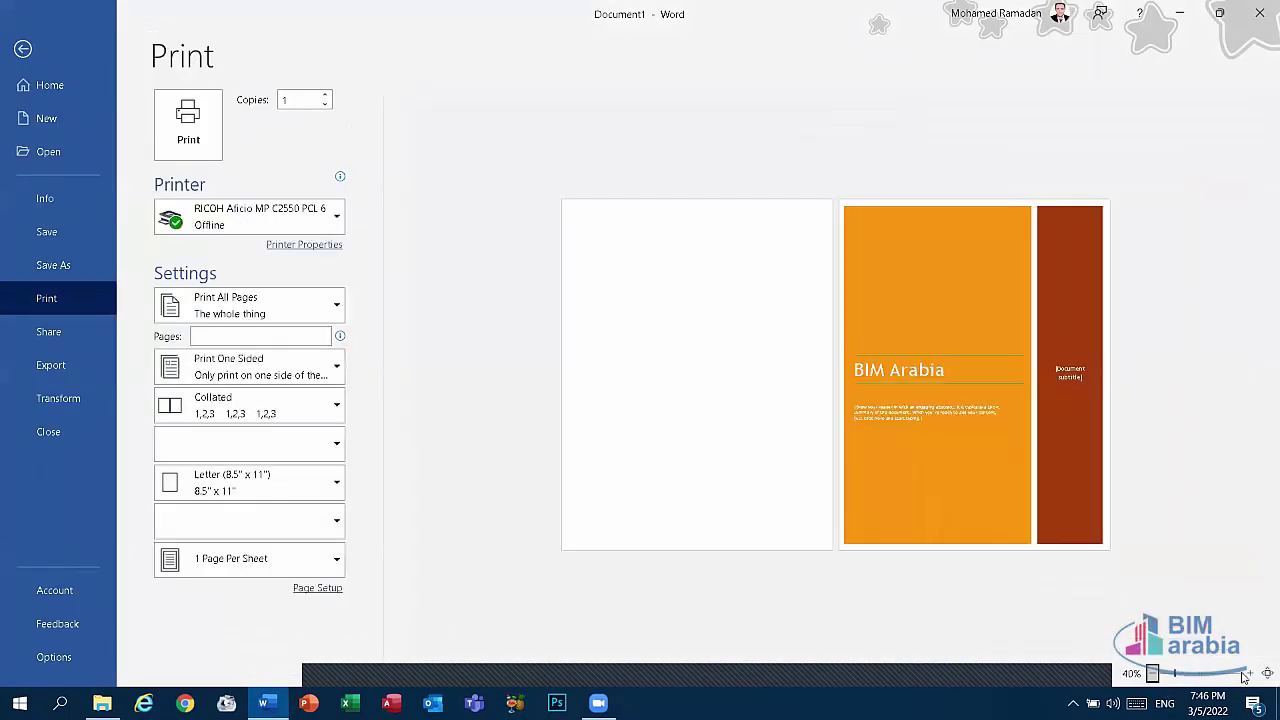
left_click(1247, 676)
left_click(1267, 674)
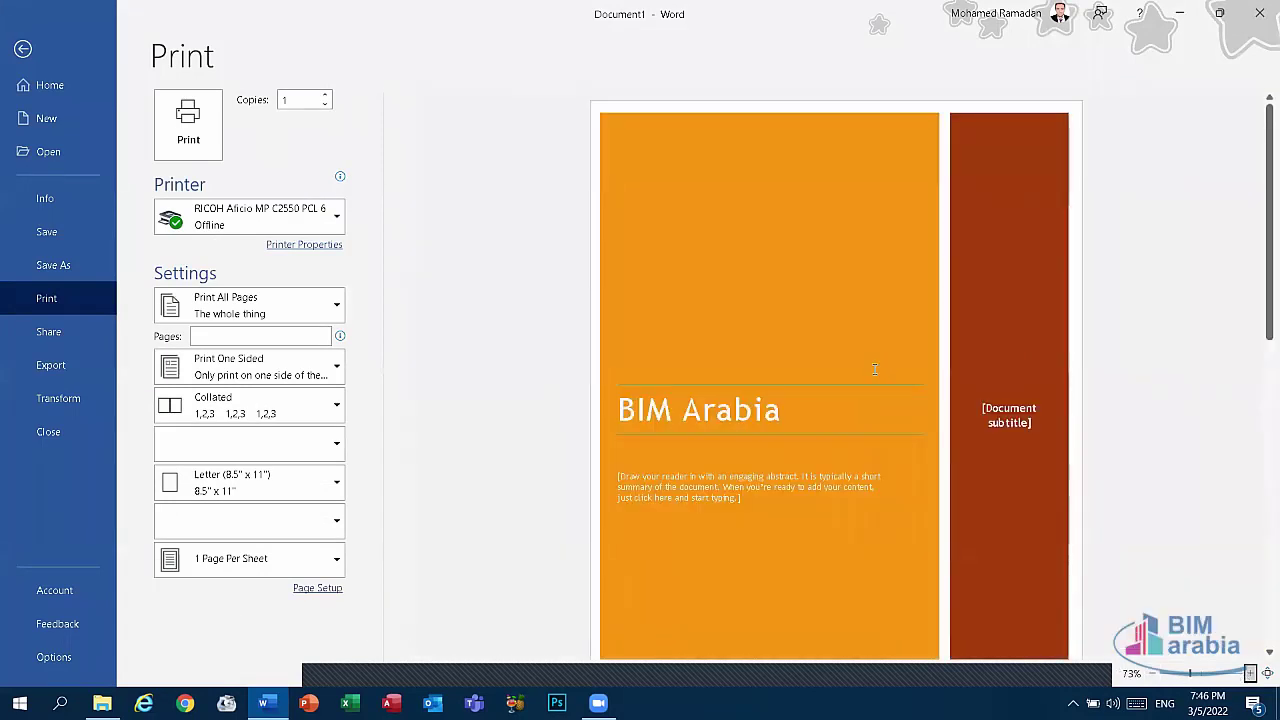
key("Escape")
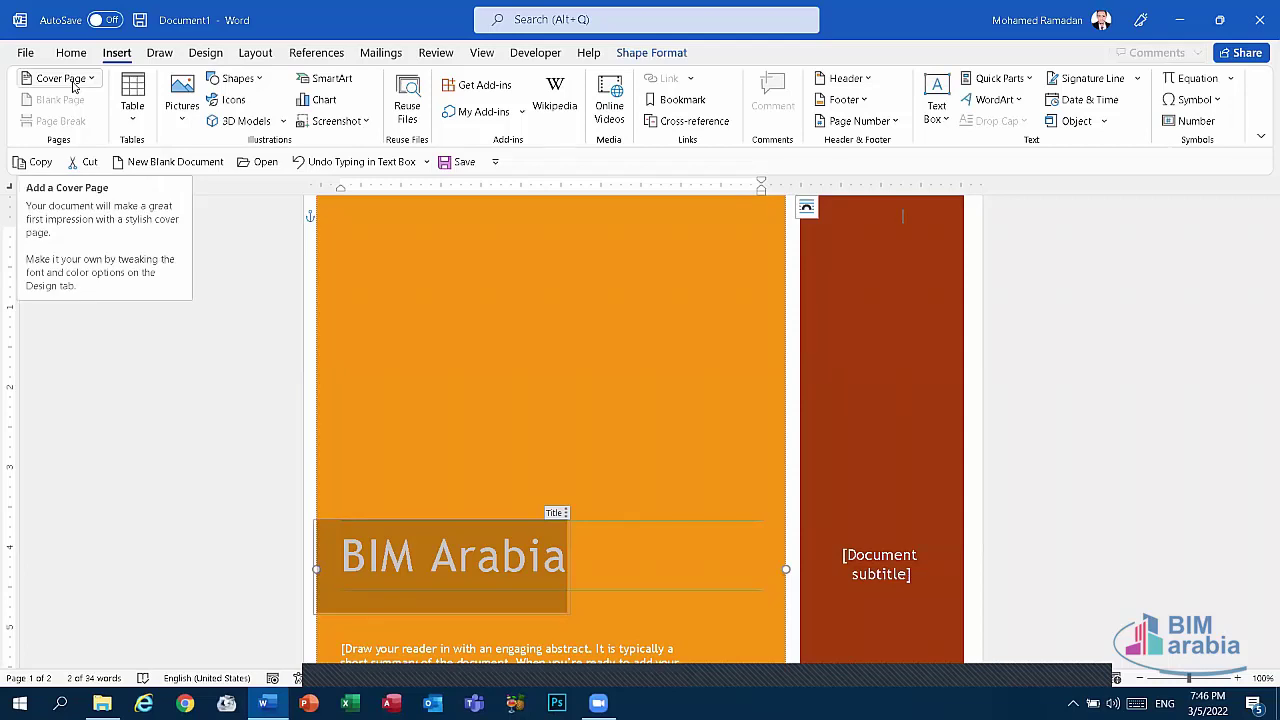
Delete the Grid cover page with Remove Current Cover Page from the Cover Page gallery
left_click(73, 87)
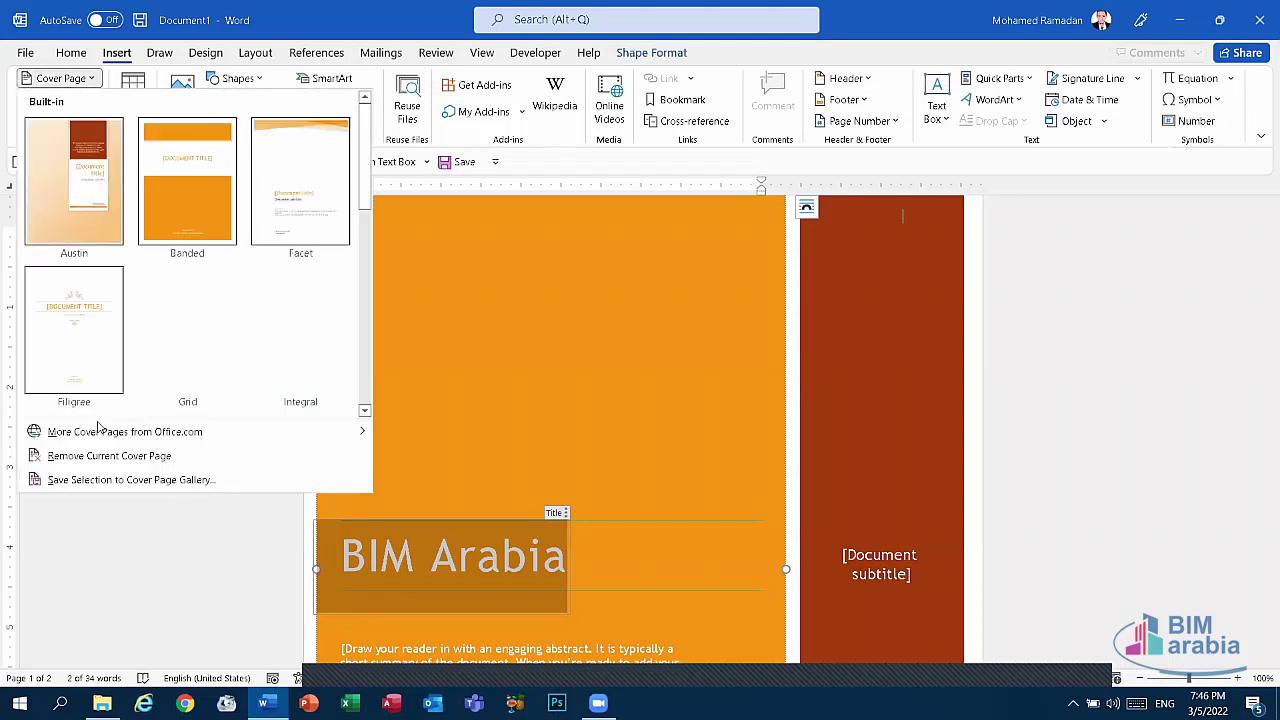
mouse_move(116, 443)
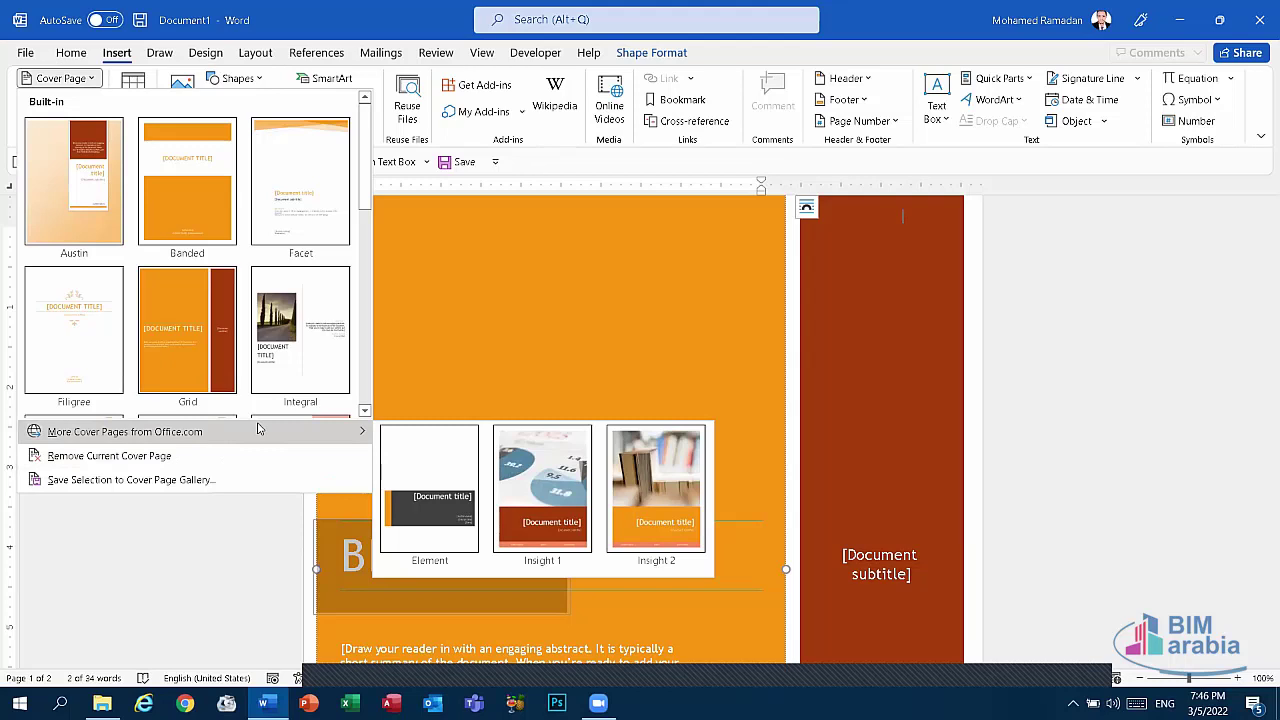
left_click(615, 380)
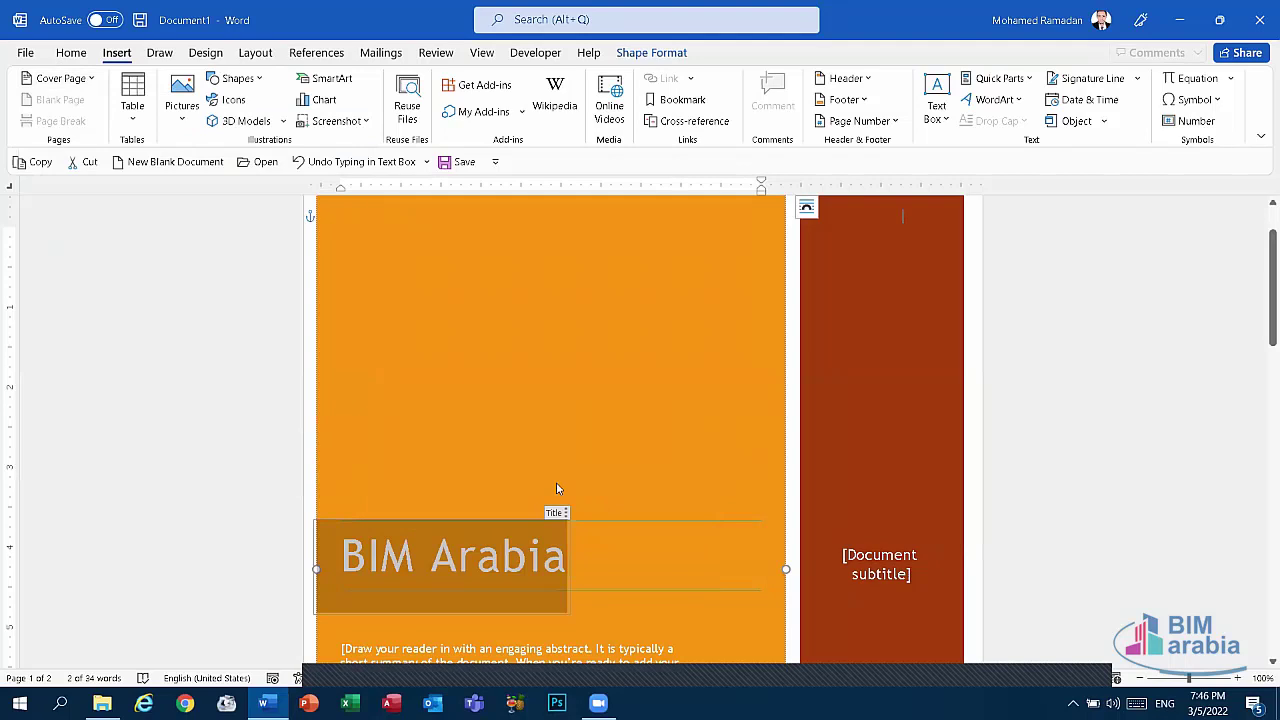
left_click(82, 80)
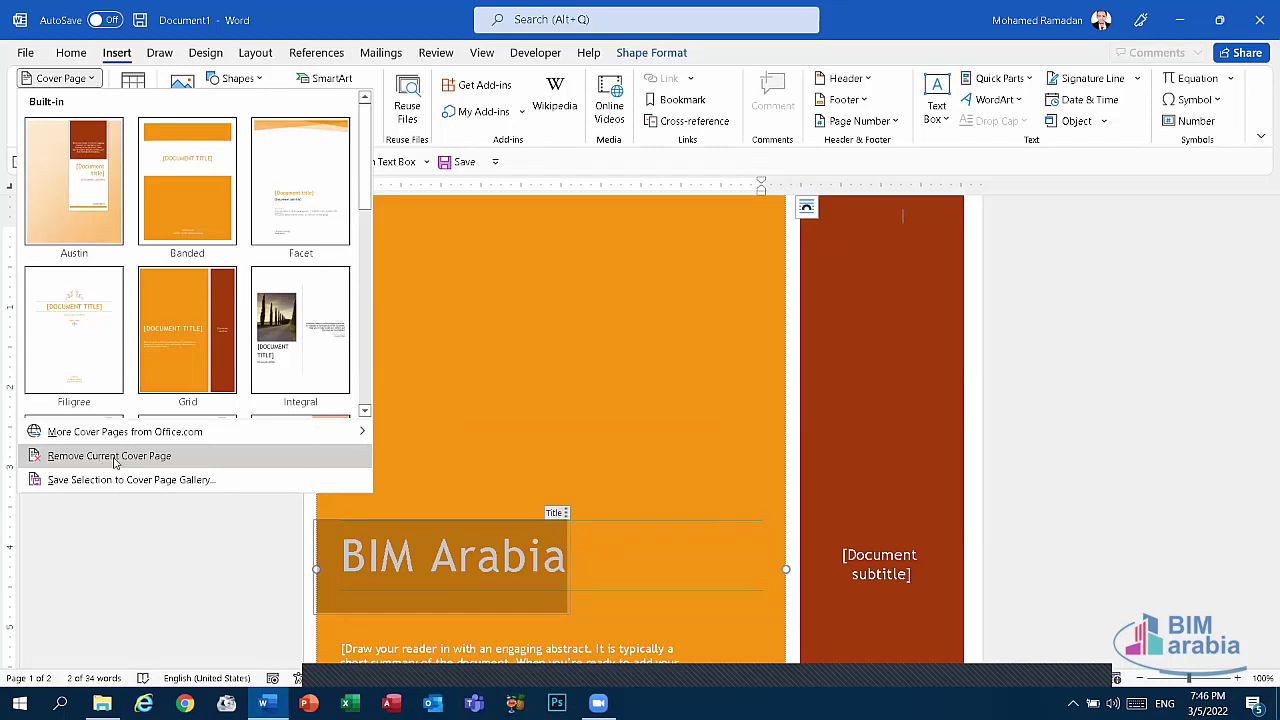
left_click(113, 458)
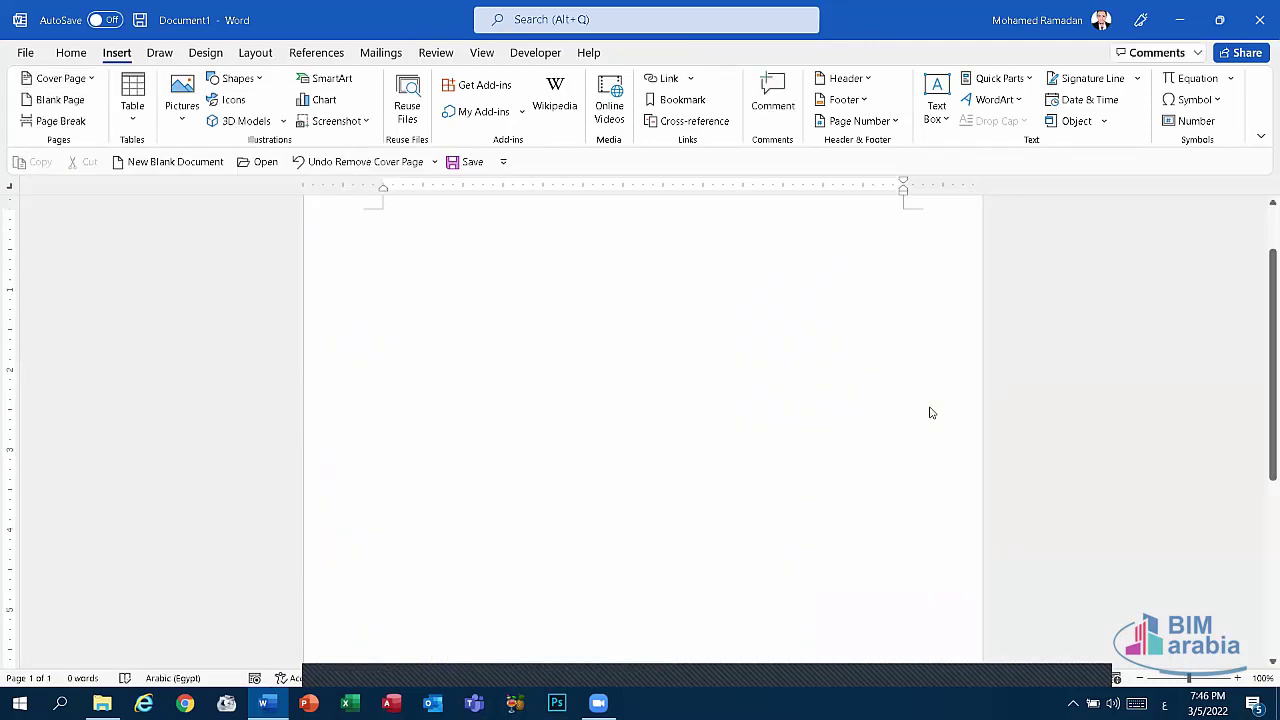
With English input, enter =rand() on the empty page to generate five sample paragraphs
left_click(898, 216)
key("Delete")
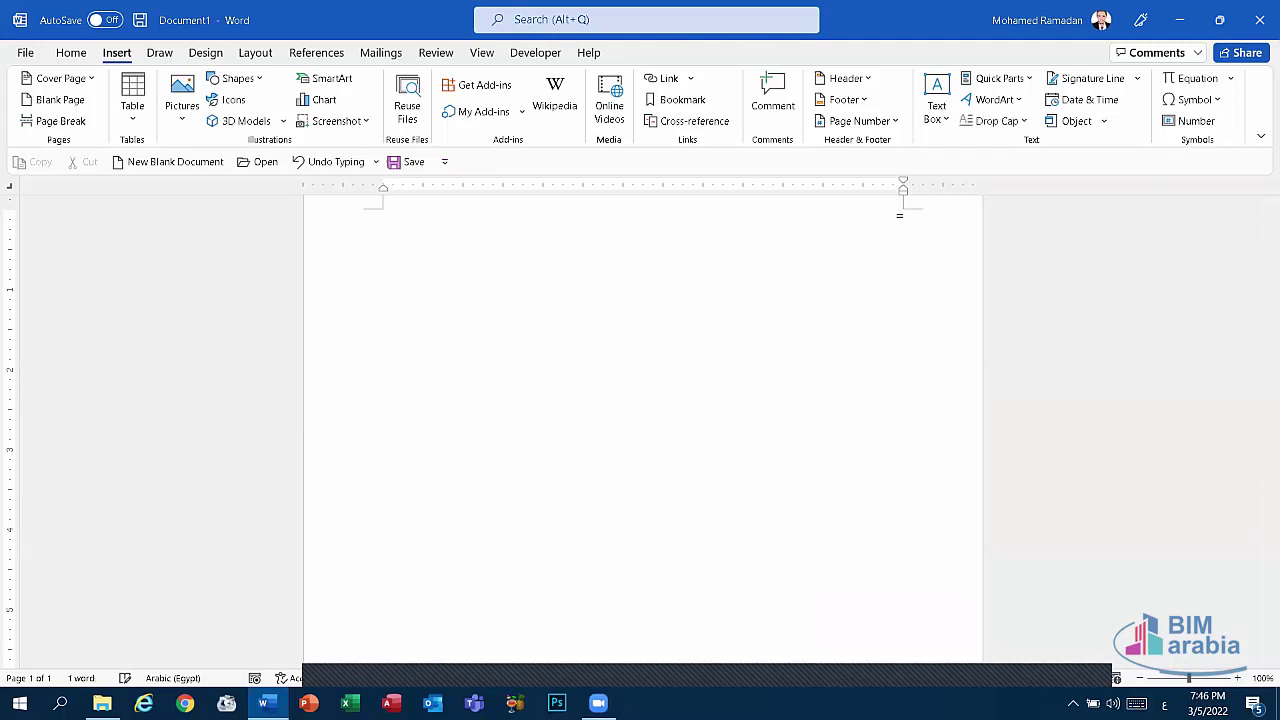
left_click(1164, 705)
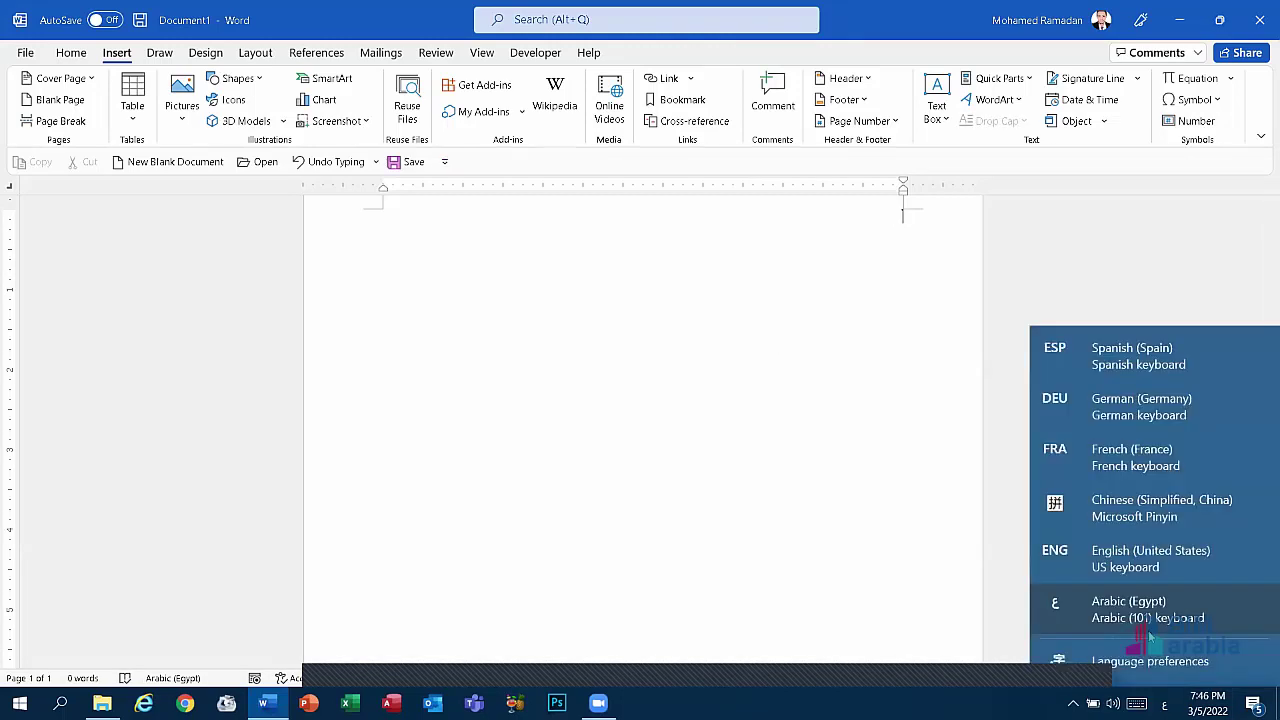
left_click(1132, 560)
type("=")
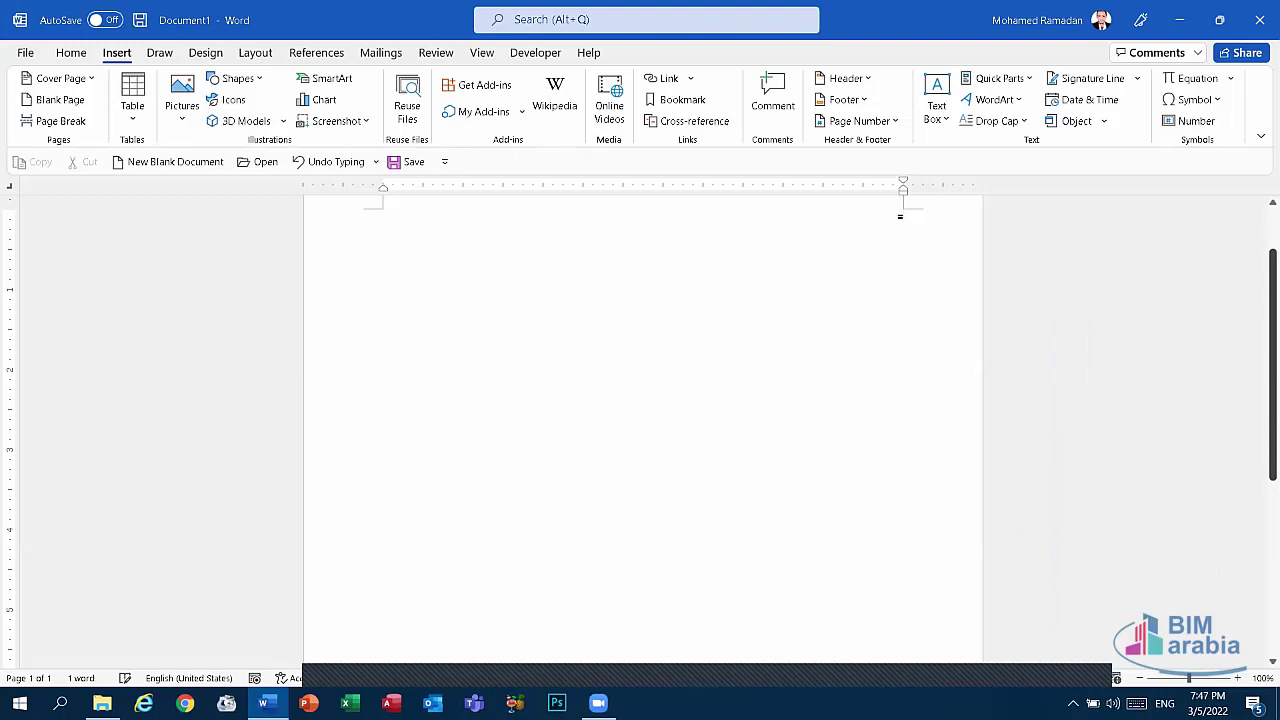
type("rand()")
key("Return")
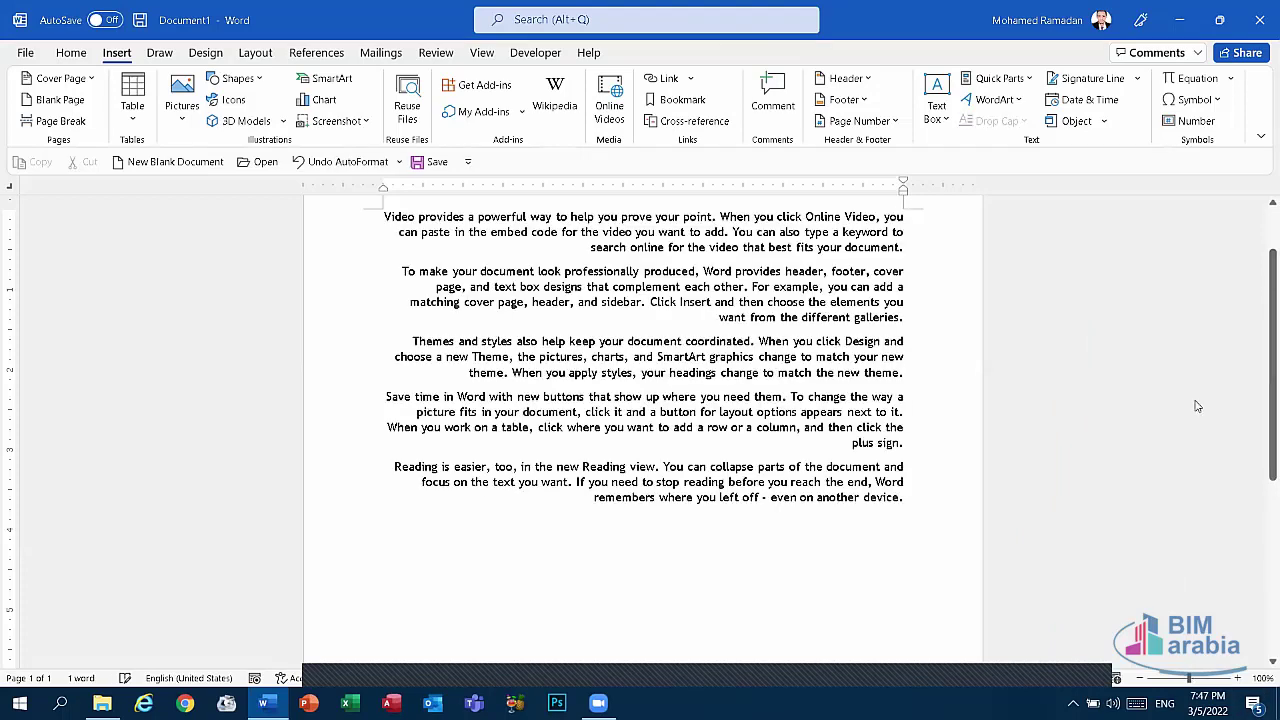
scroll(852, 368, "up", 2)
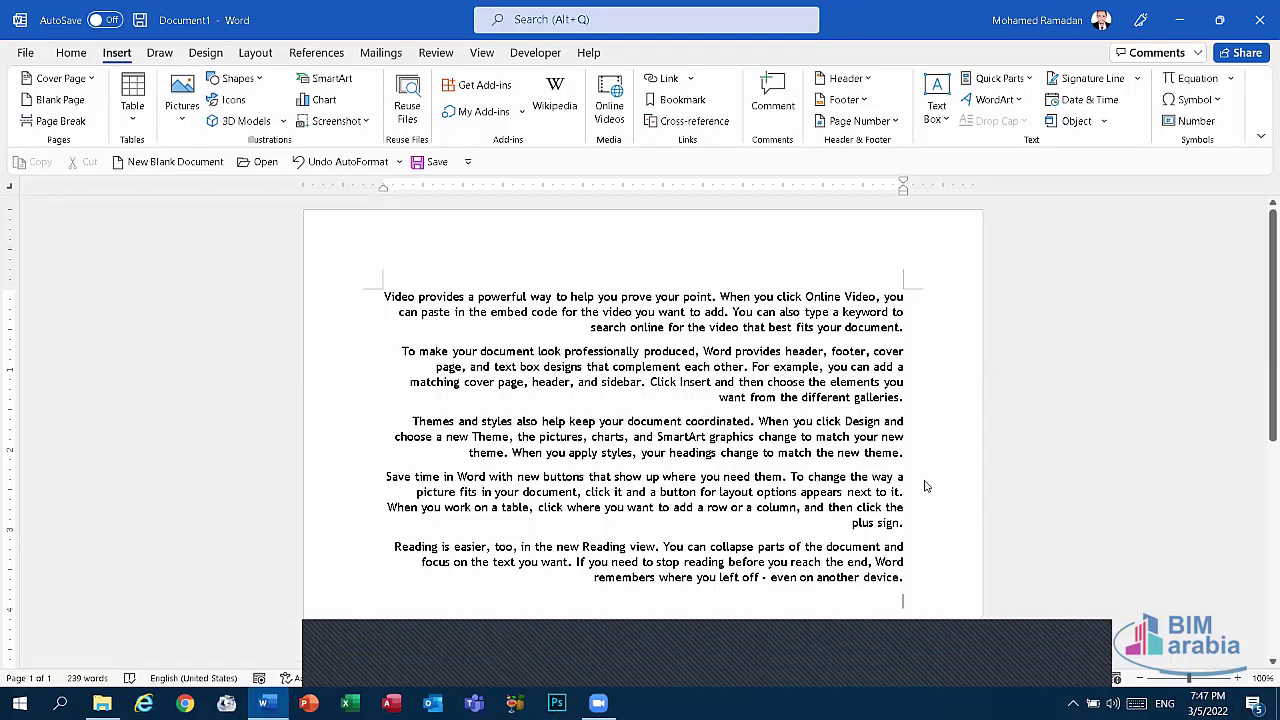
left_click(653, 662)
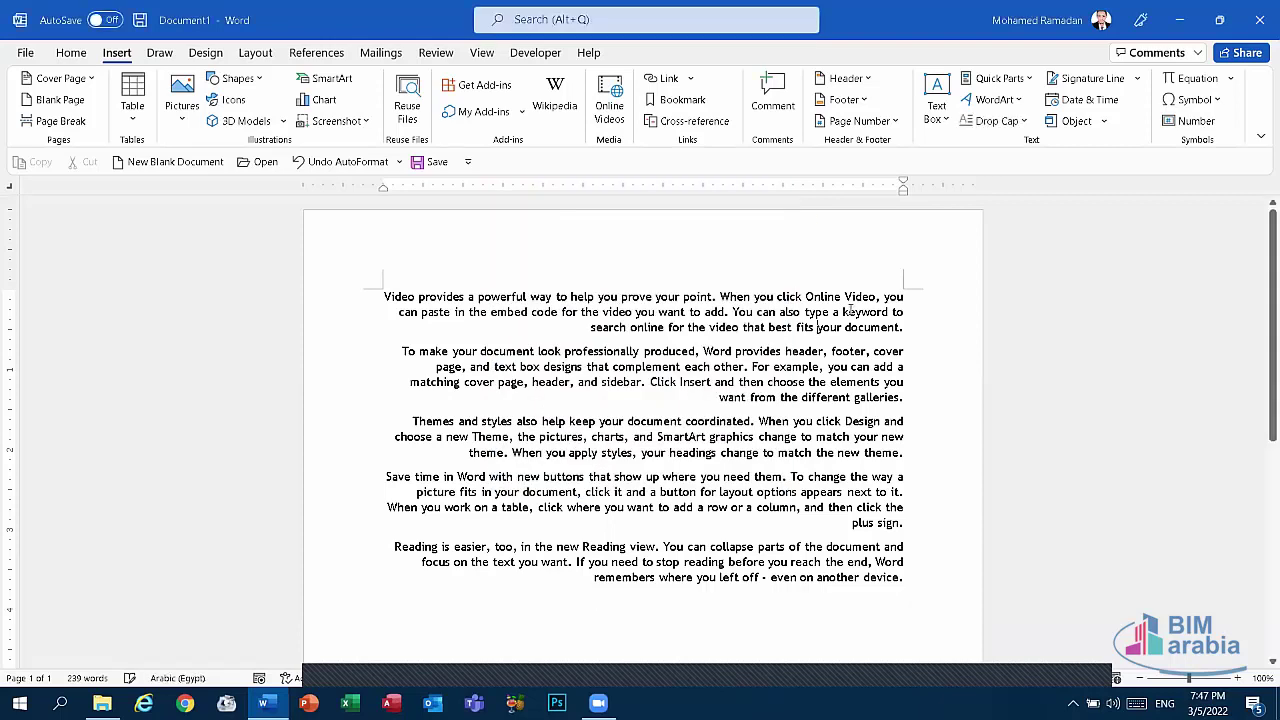
Select and delete all five sample paragraphs, leaving the page empty
left_click_drag(398, 311, 705, 311)
left_click(903, 578, "shift")
scroll(640, 450, "down", 2)
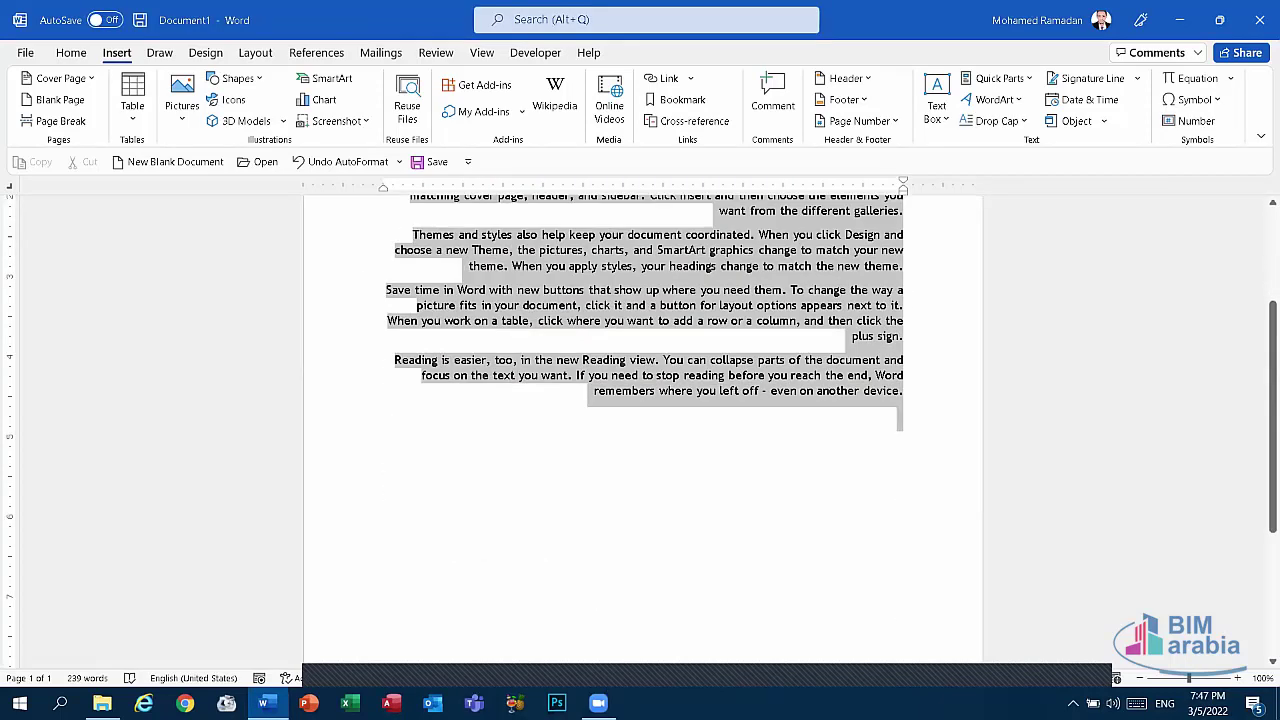
key("BackSpace")
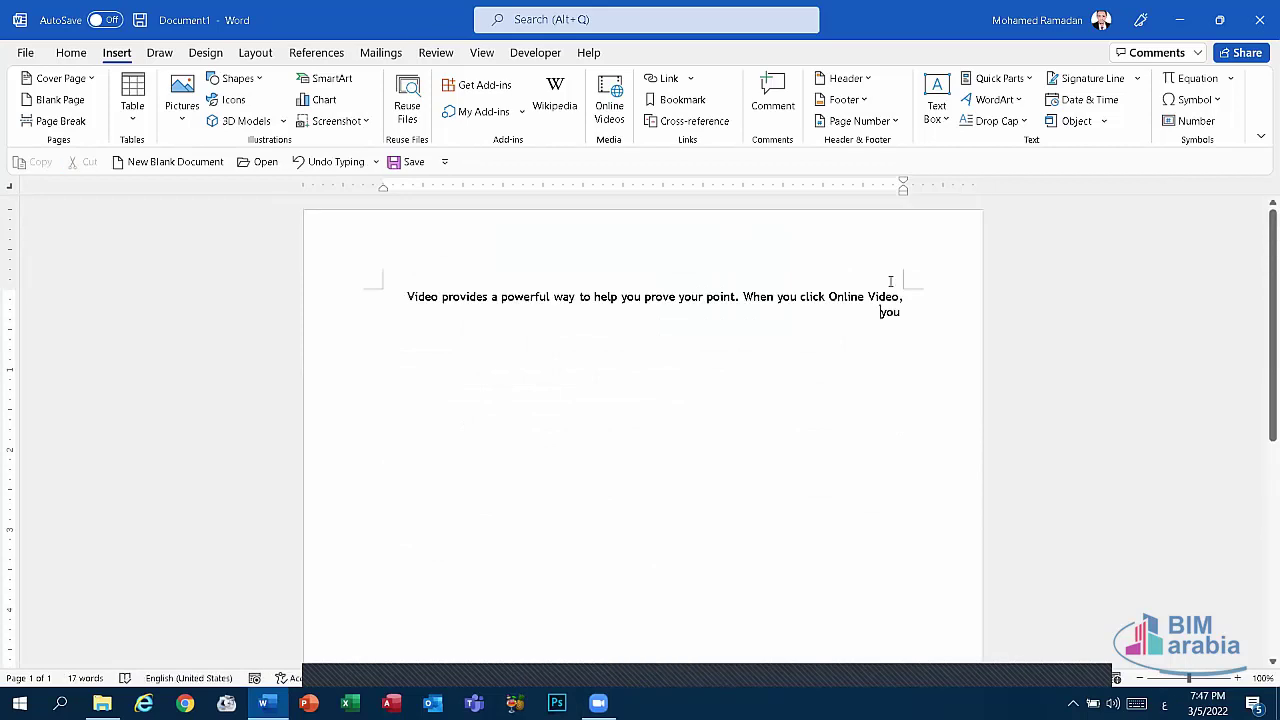
left_click_drag(903, 290, 878, 314)
left_click(386, 292, "shift")
key("BackSpace")
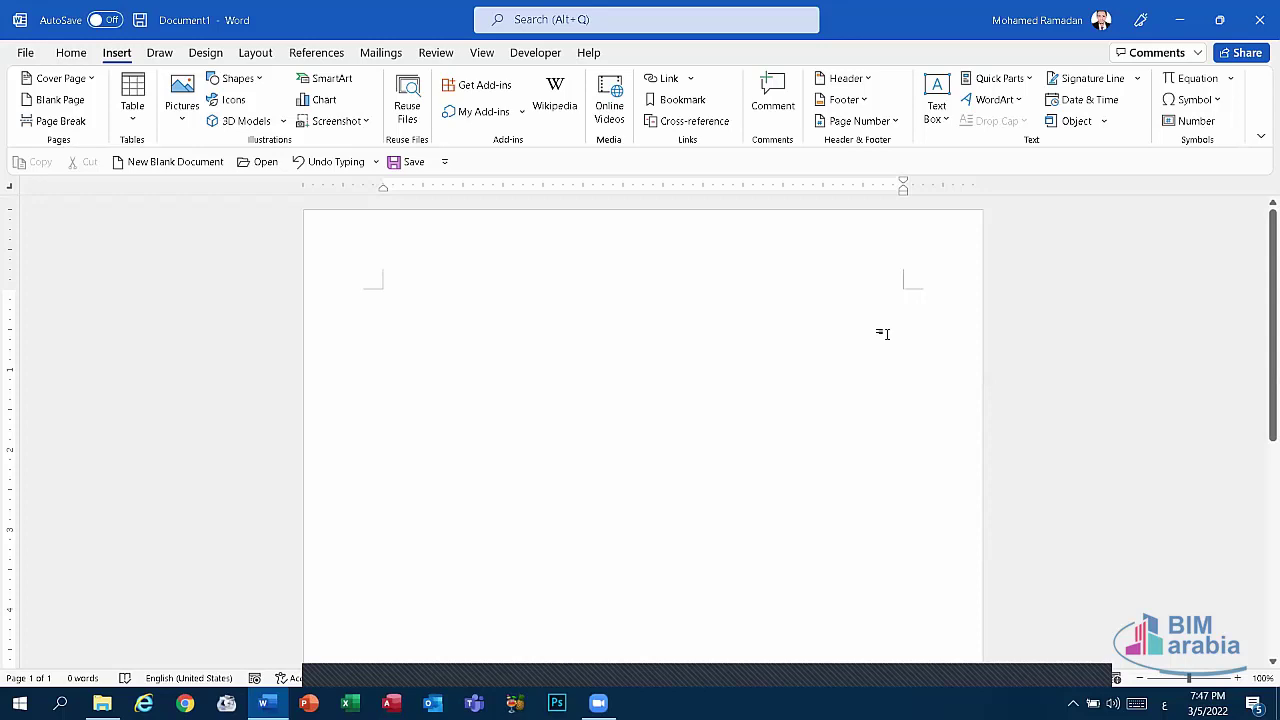
key("ctrl+Shift_R")
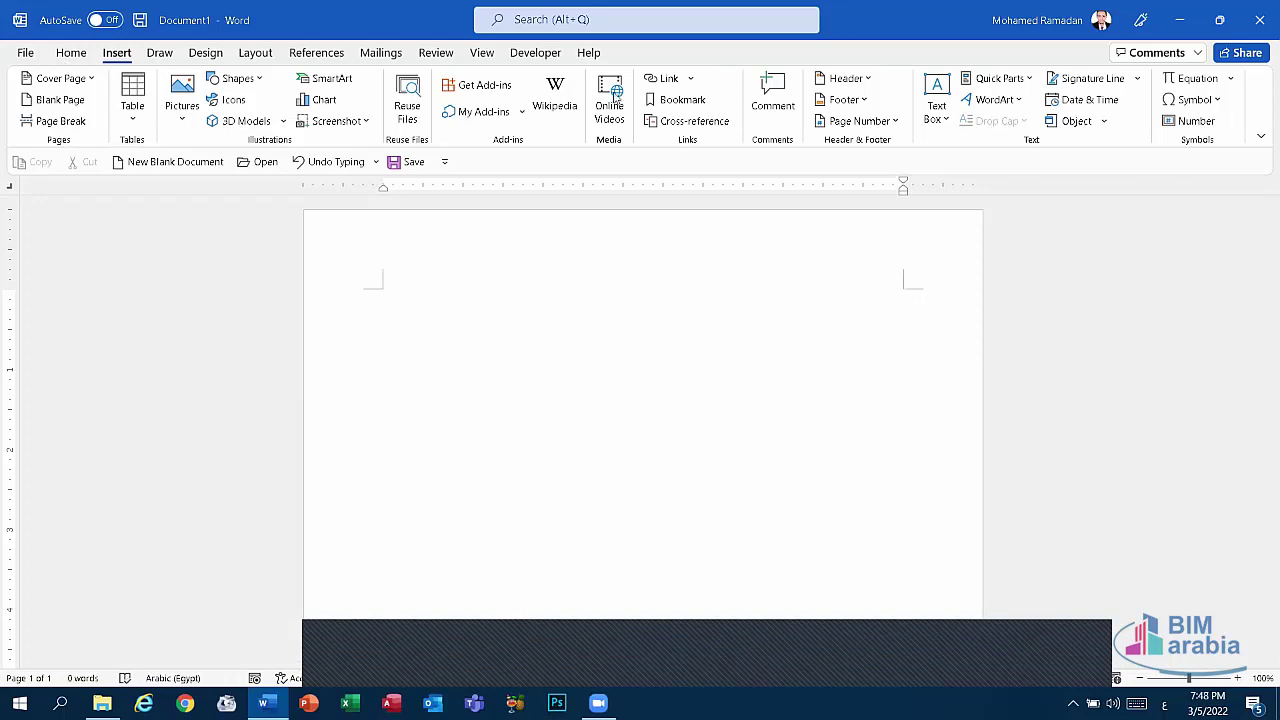
key("alt+h")
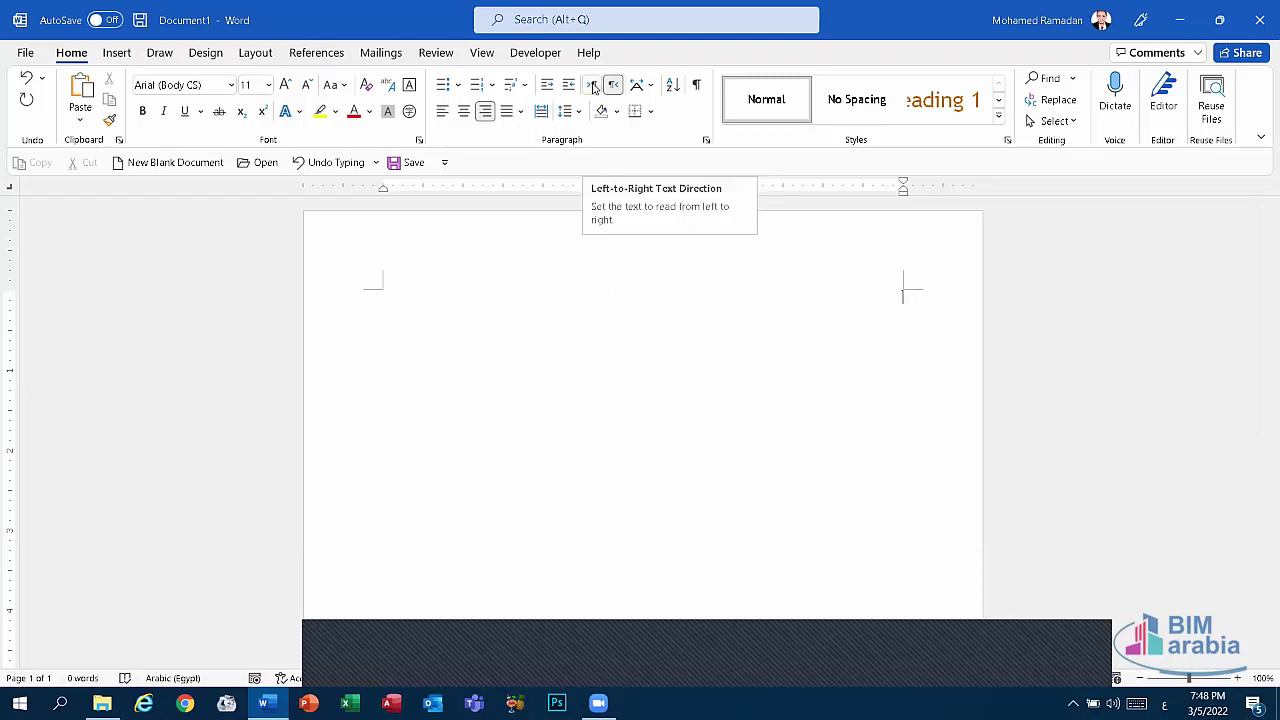
Set Left-to-Right text direction and regenerate five sample paragraphs with =rand()
left_click(594, 87)
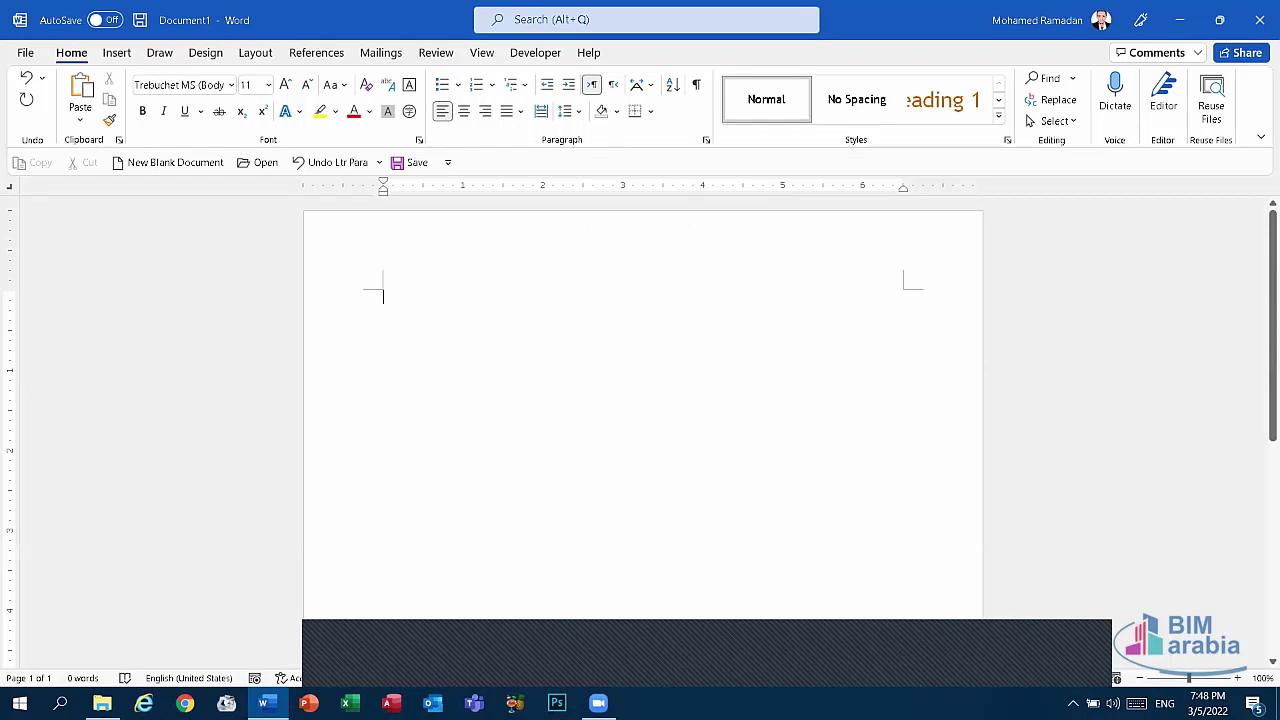
type("=")
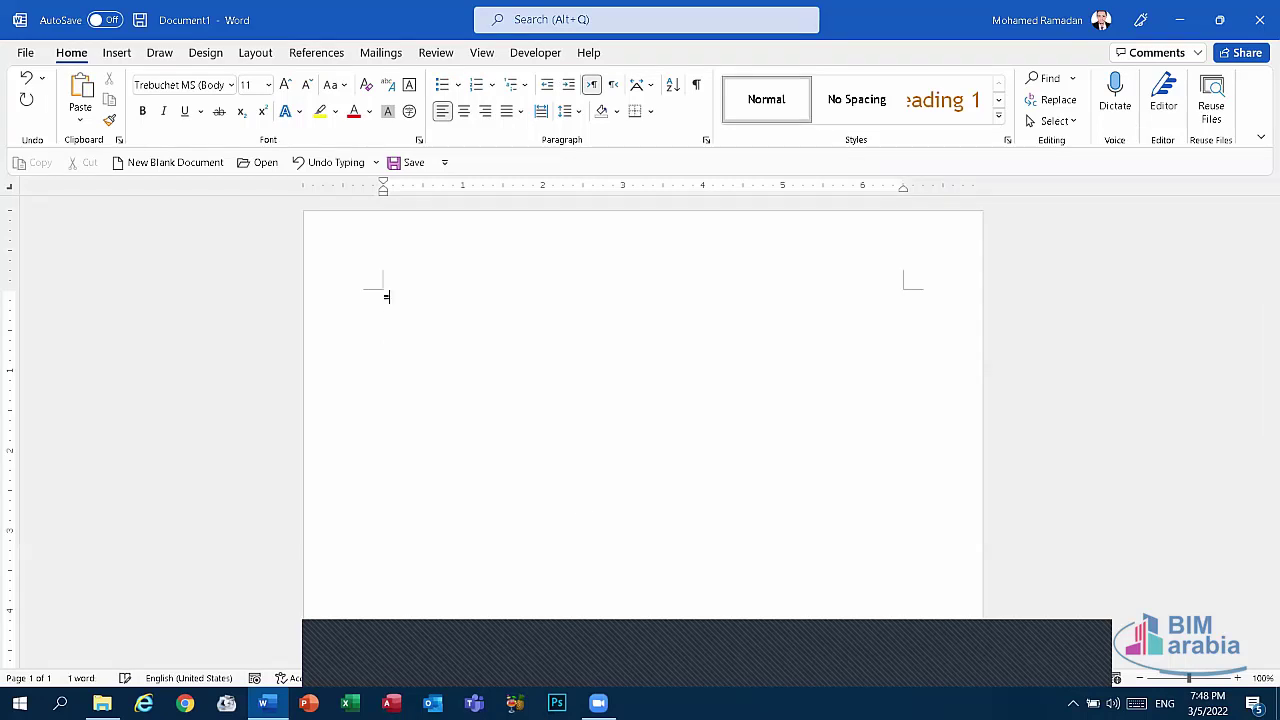
type("rand")
type("()")
key("Return")
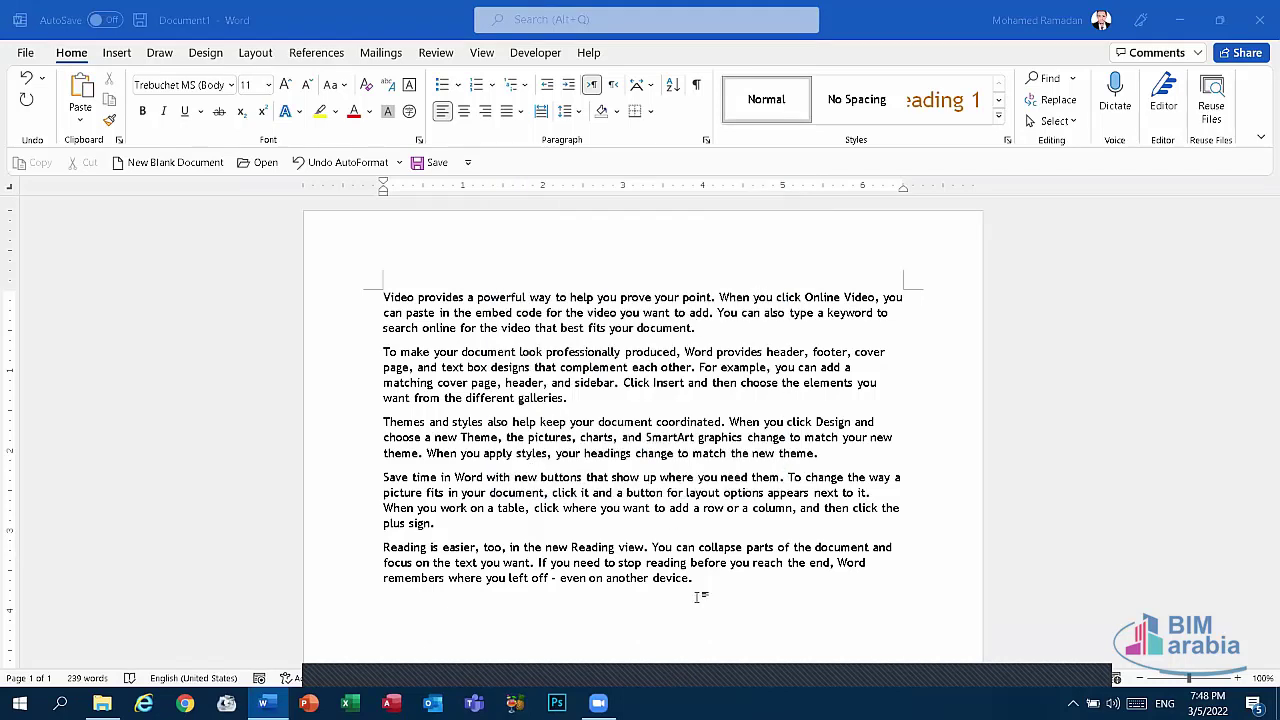
left_click(700, 655)
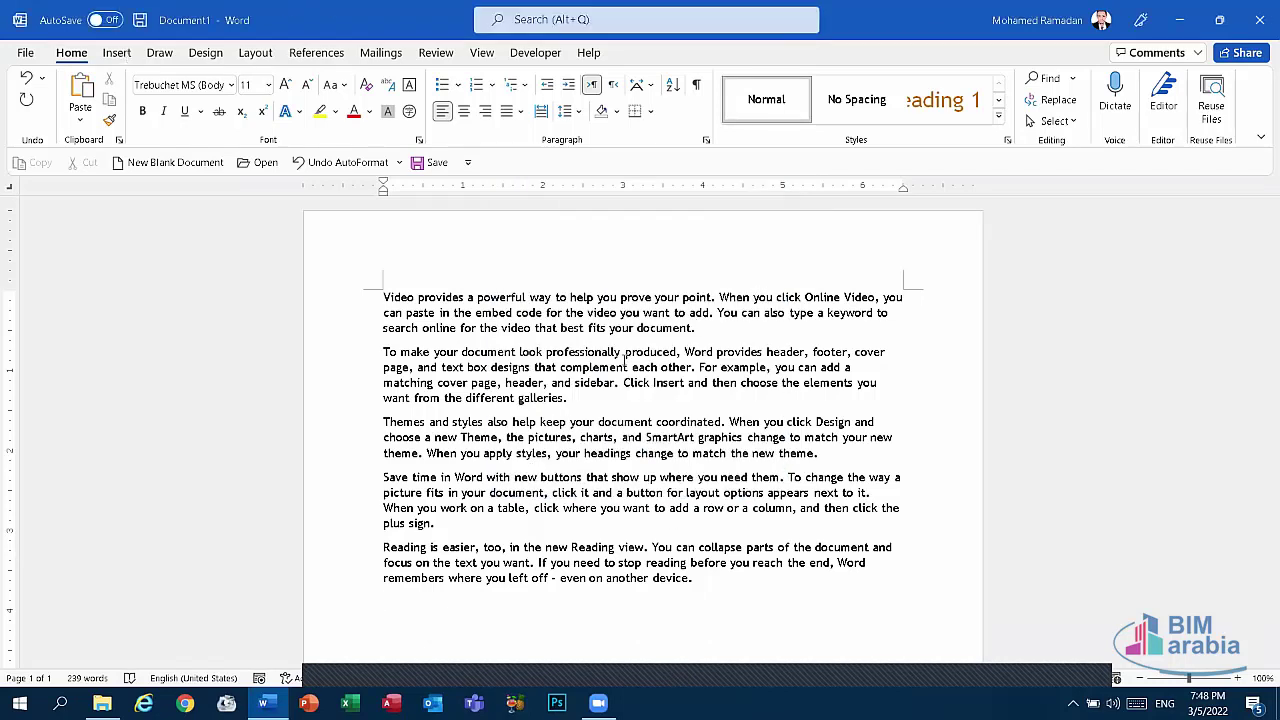
left_click(118, 54)
left_click(707, 328)
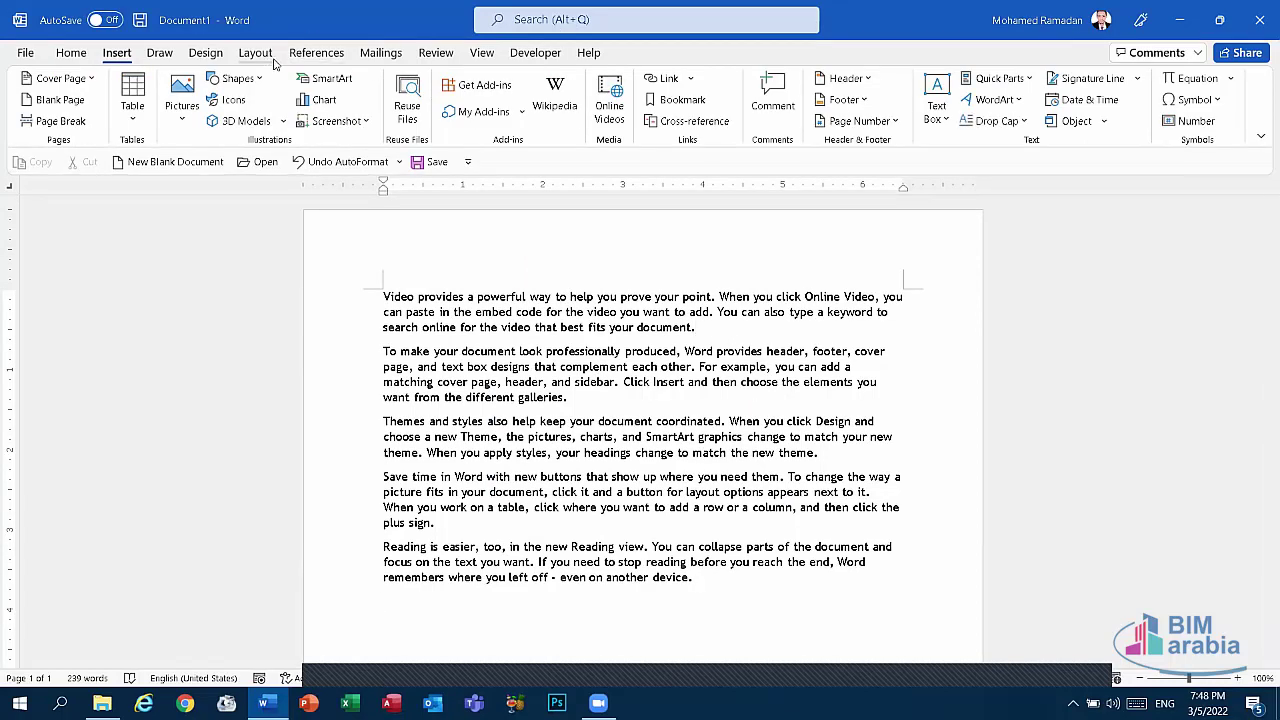
Open and close the Layout tab's Breaks list without inserting any break
left_click(273, 58)
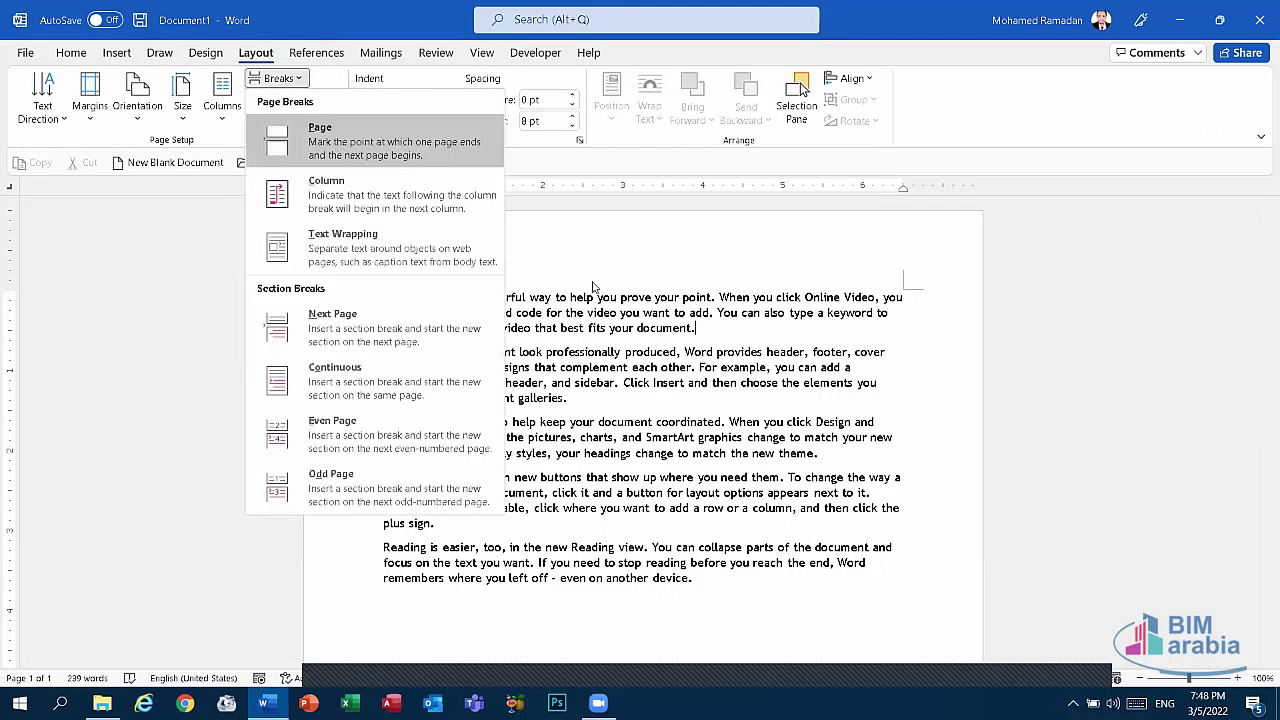
left_click(676, 374)
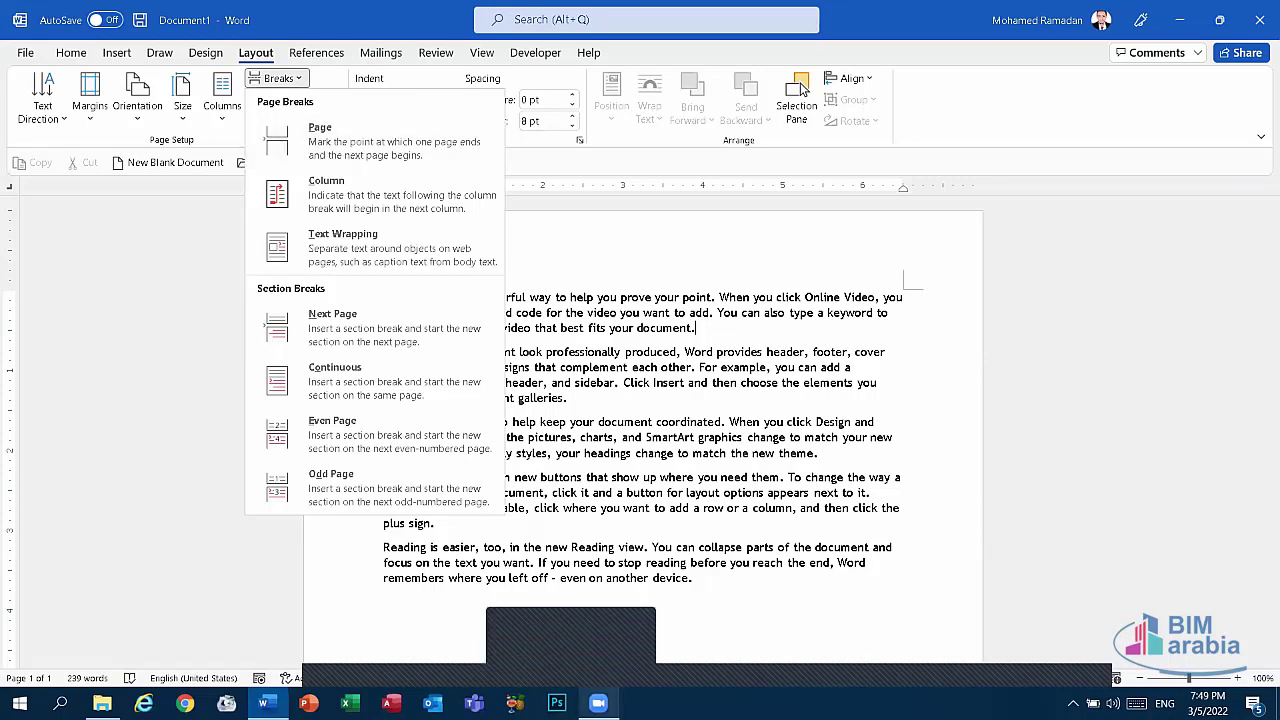
mouse_move(600, 675)
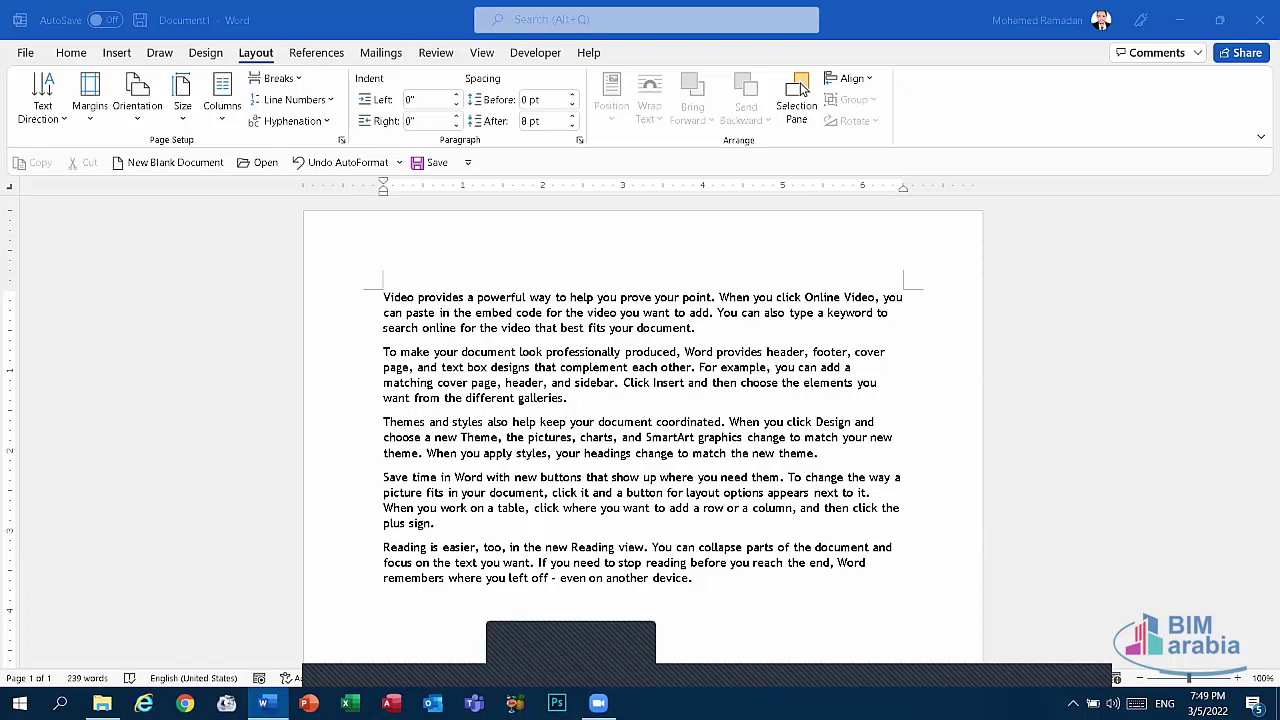
key("XF86AudioRaiseVolume")
key("XF86AudioRaiseVolume")
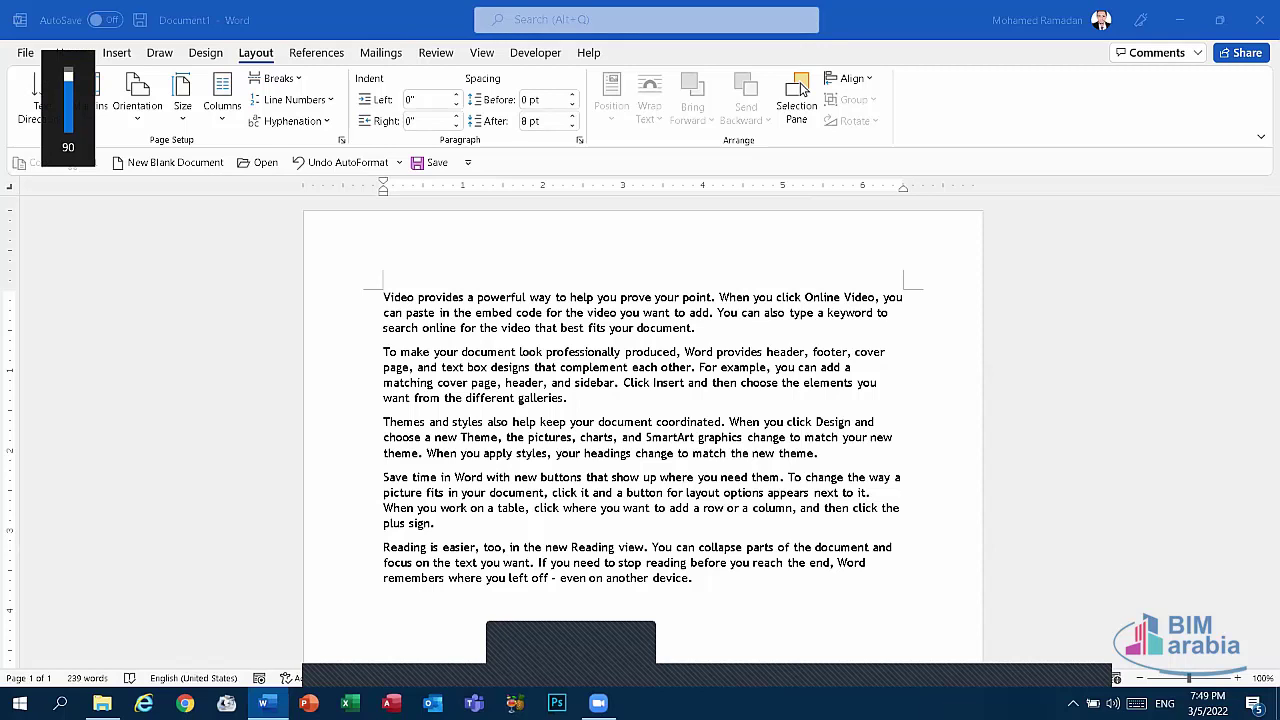
left_click(282, 80)
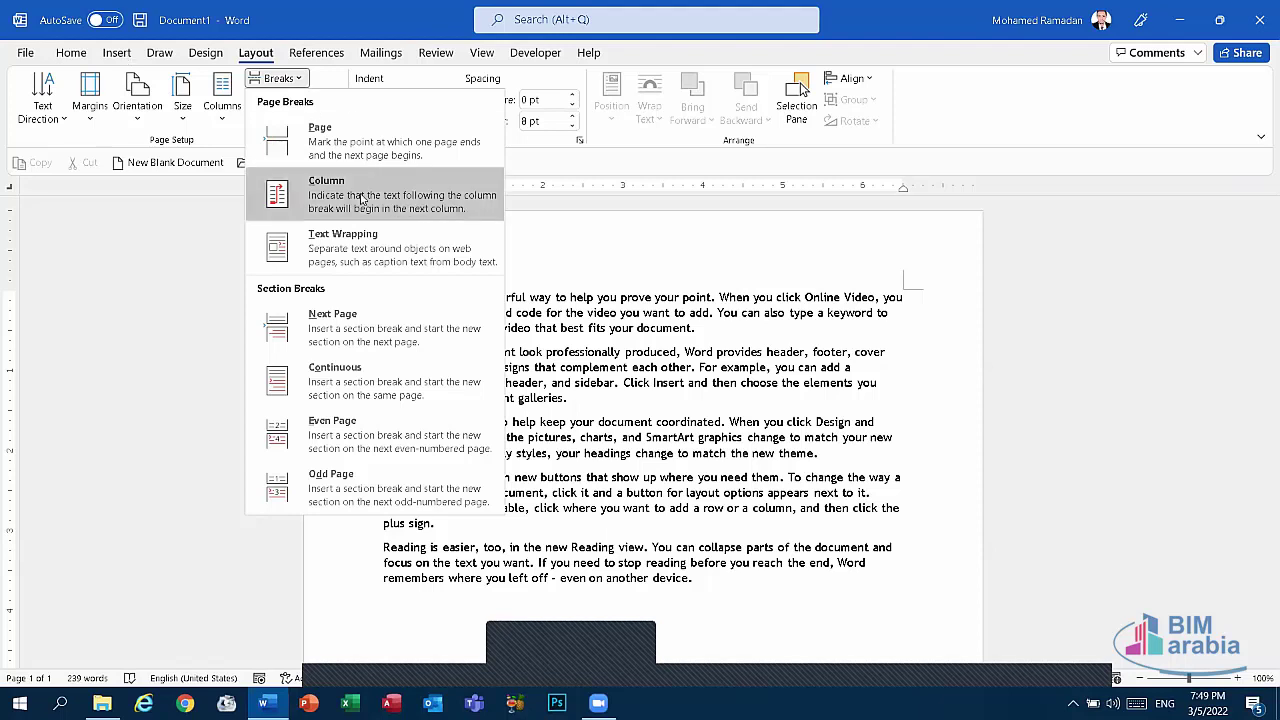
left_click(280, 78)
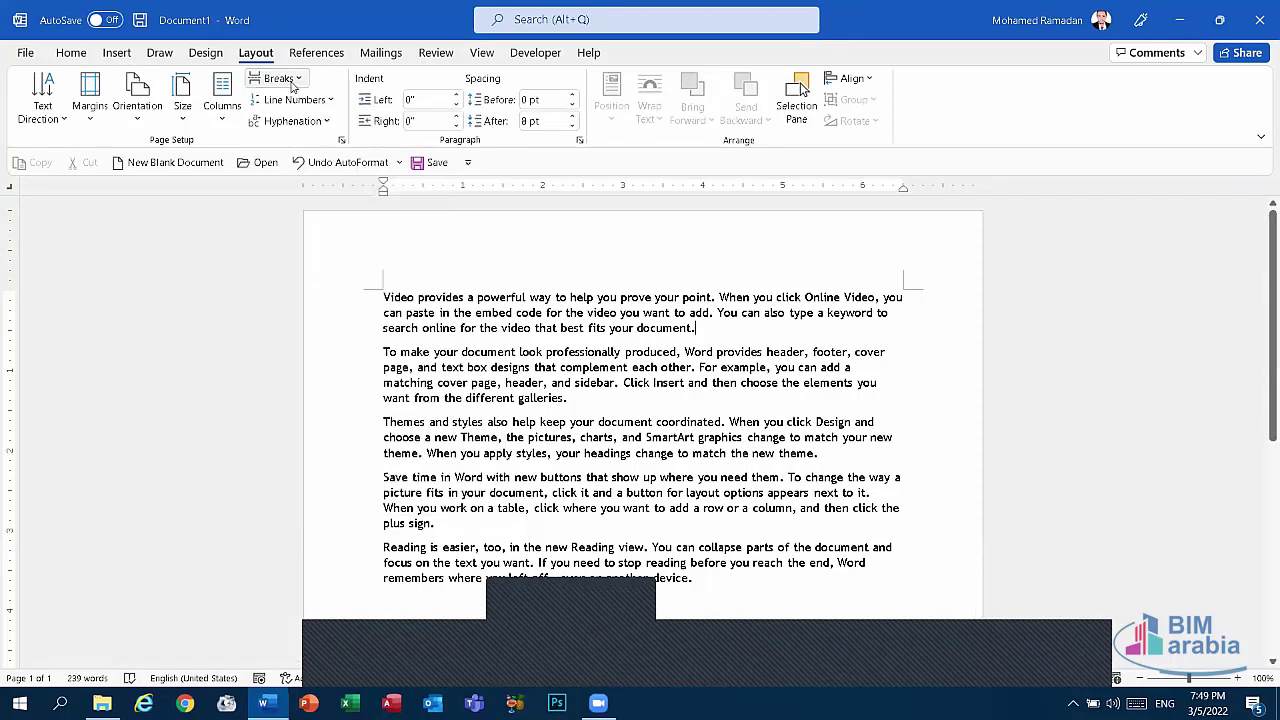
Browse the page and section break types under Layout > Breaks twice, returning to the Insert ribbon
left_click(117, 57)
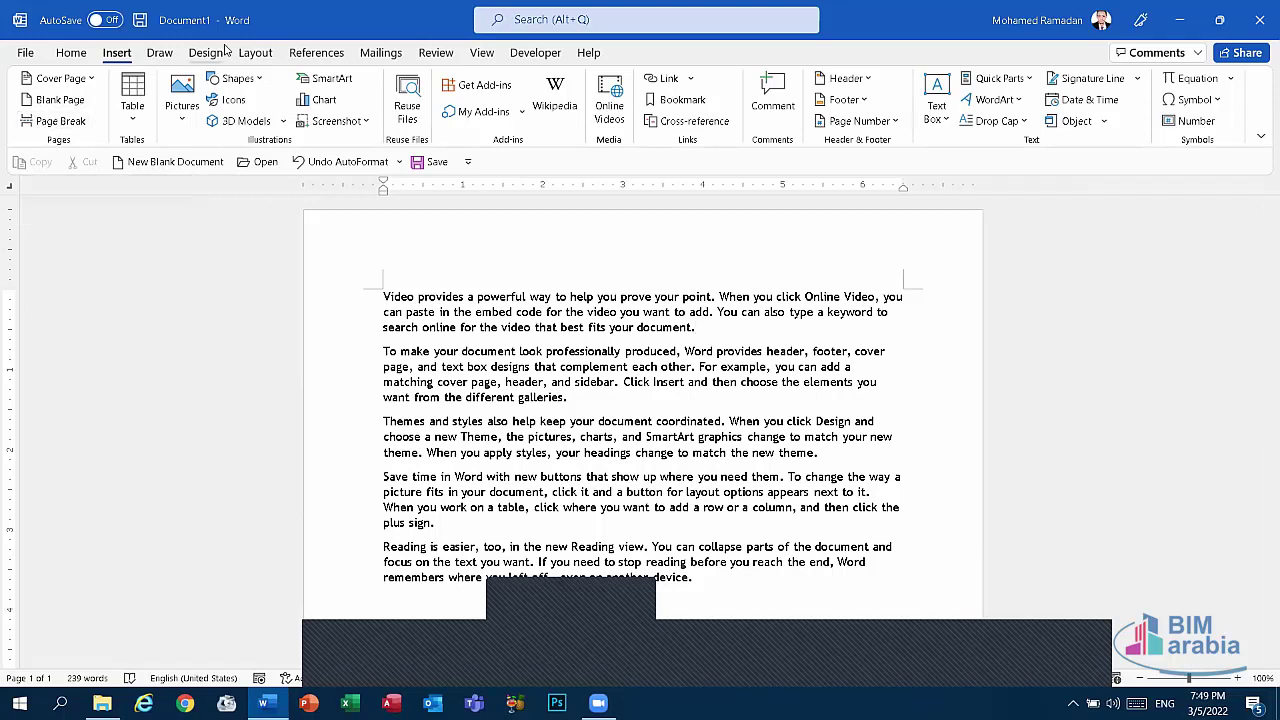
left_click(255, 53)
left_click(294, 80)
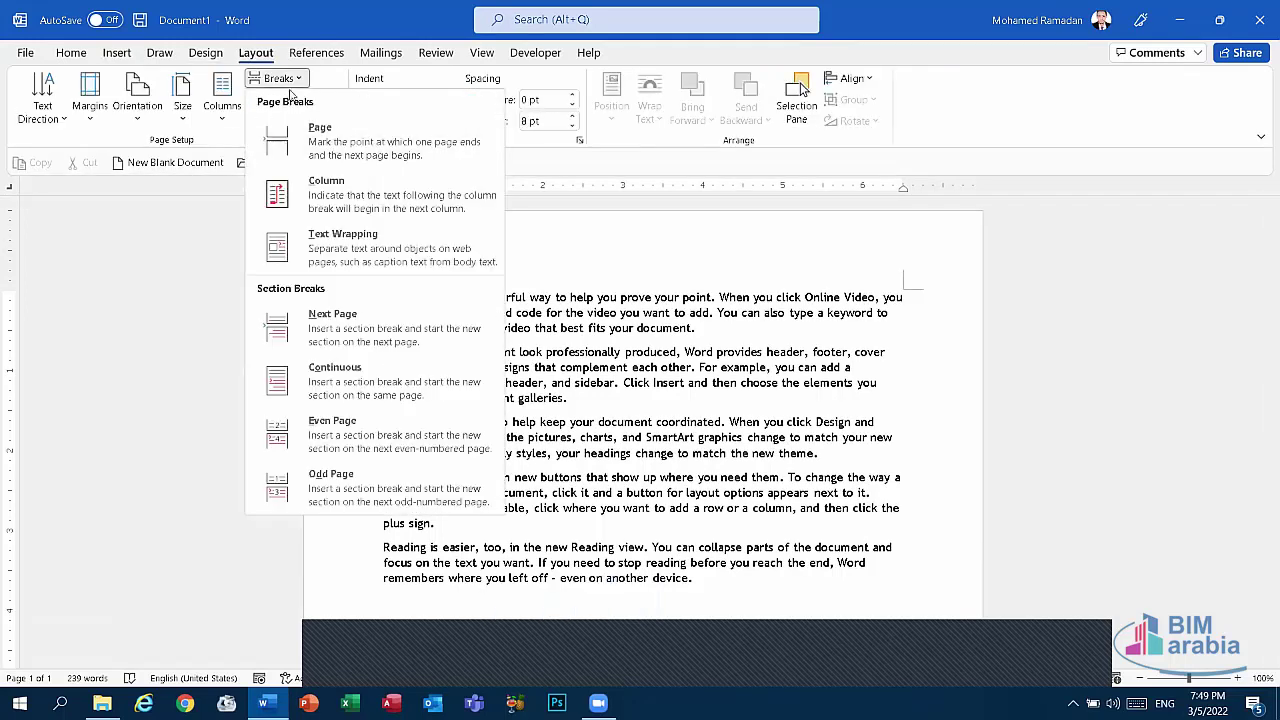
left_click(116, 53)
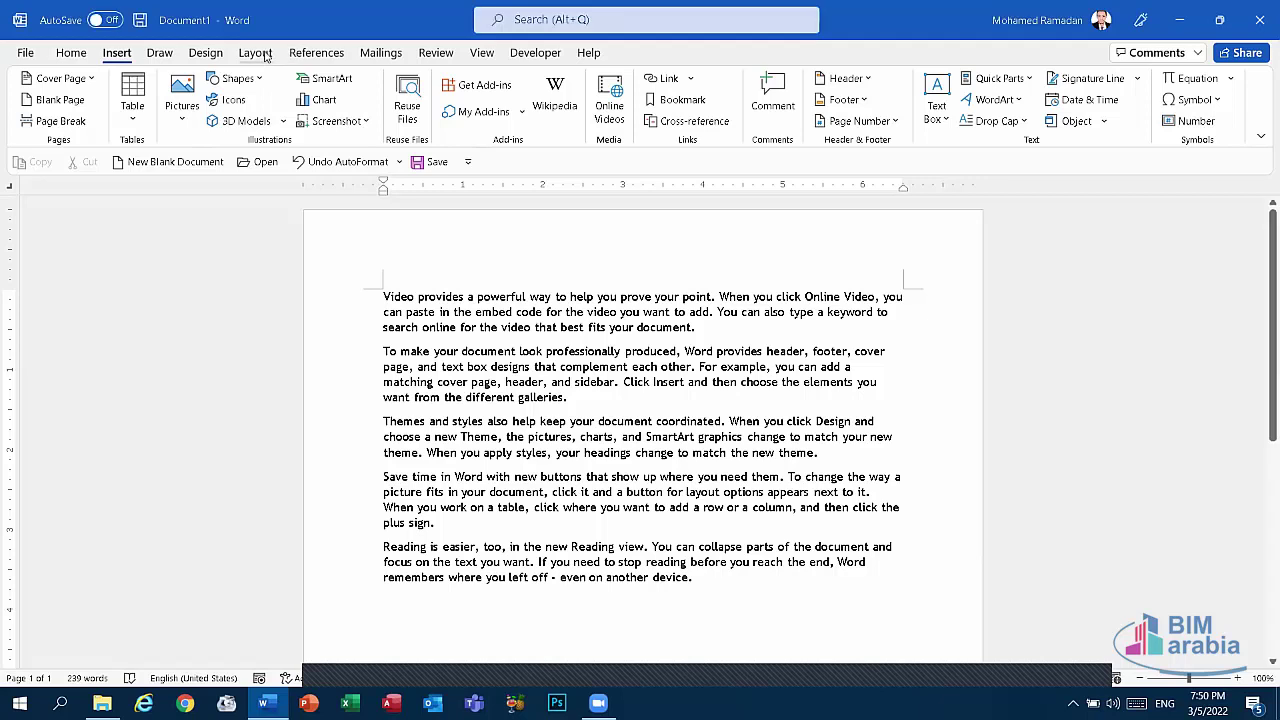
left_click(255, 53)
left_click(298, 79)
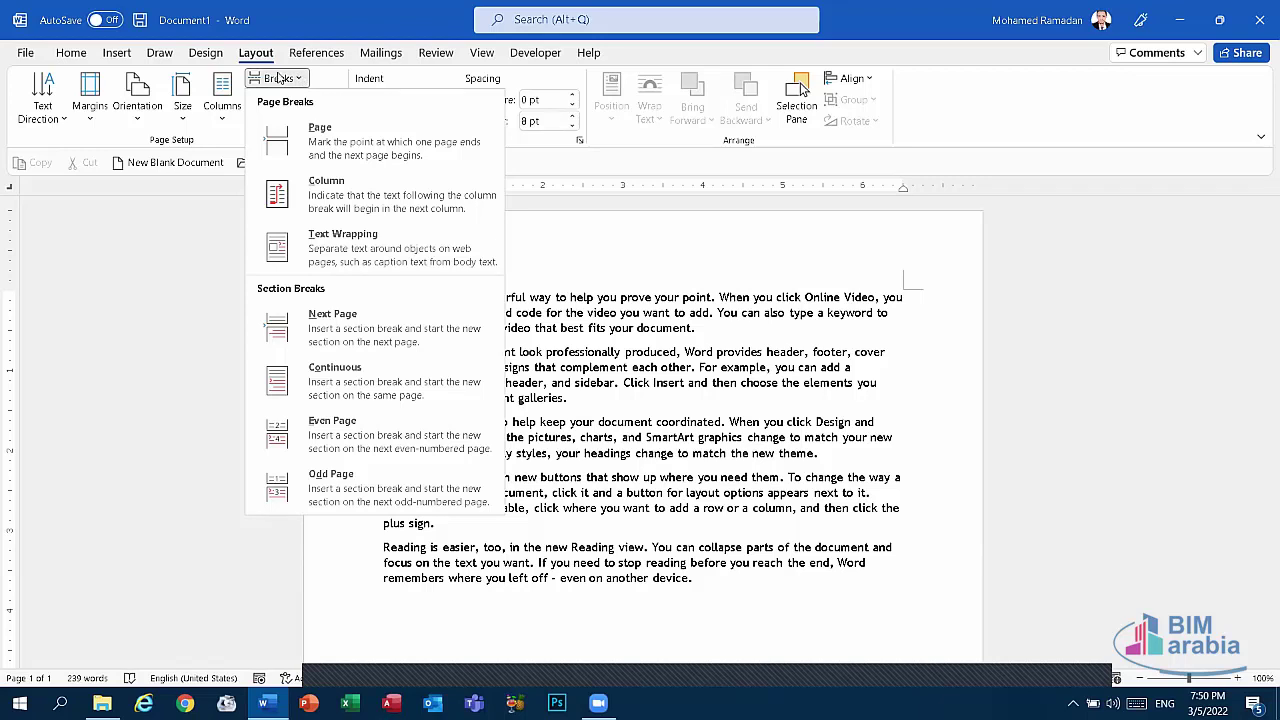
left_click(279, 80)
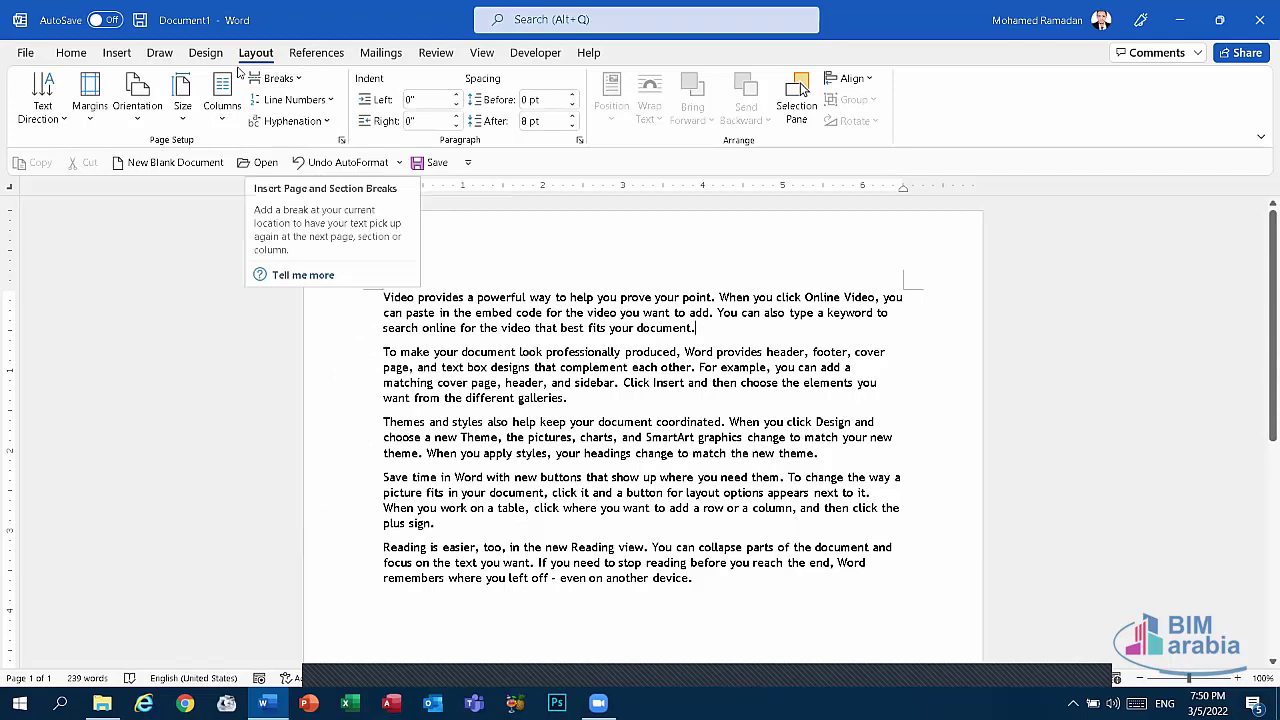
left_click(117, 53)
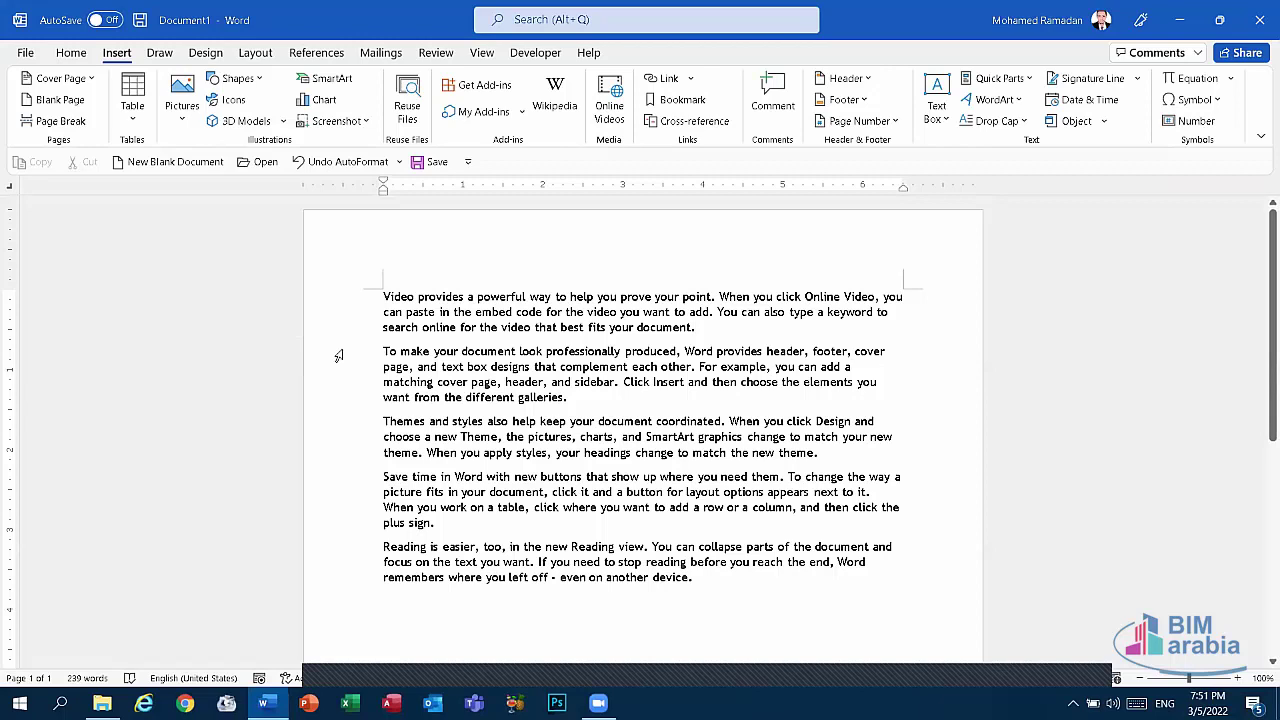
left_click(596, 676)
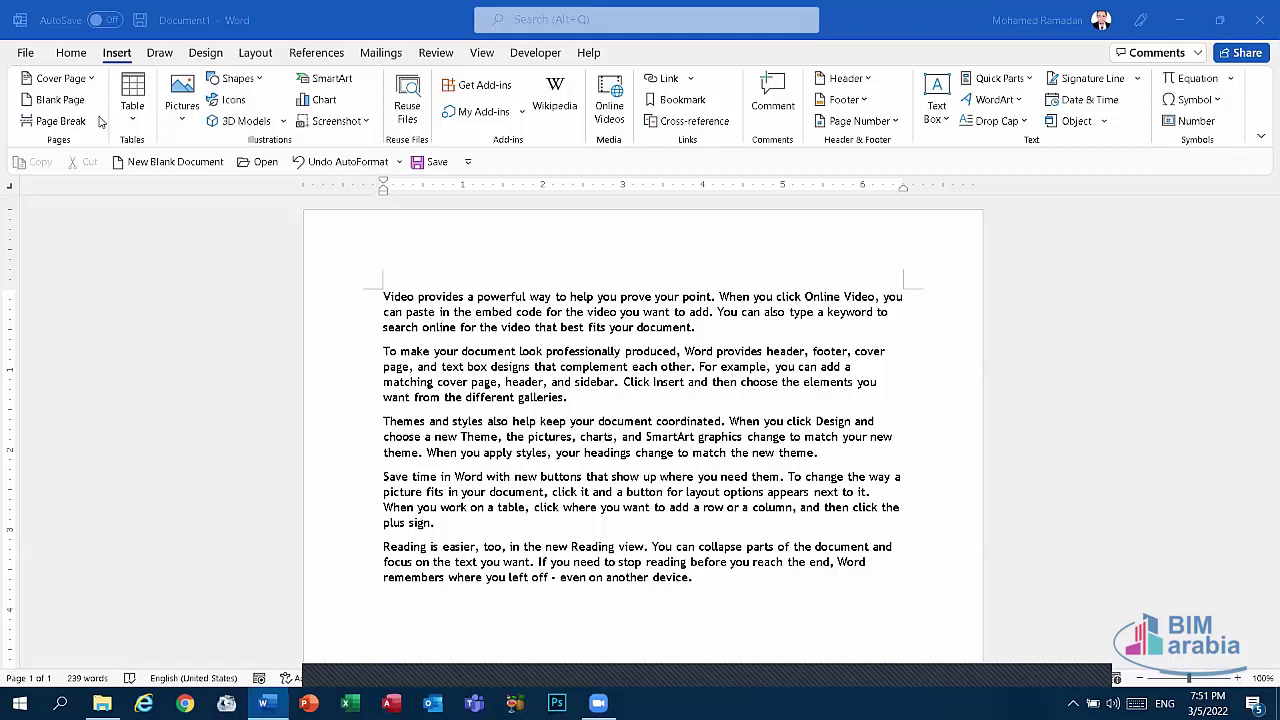
Insert a blank page after the paragraph ending 'galleries.' and scroll through the three pages to check
left_click(598, 397)
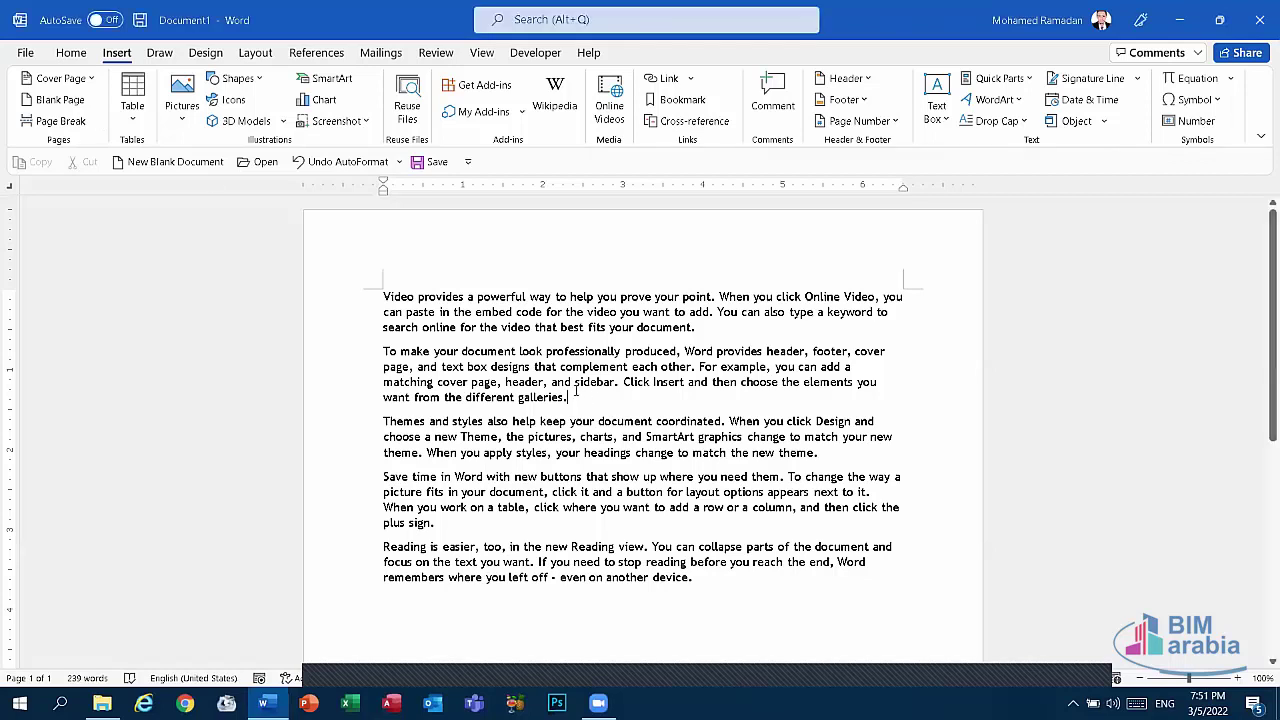
left_click(61, 102)
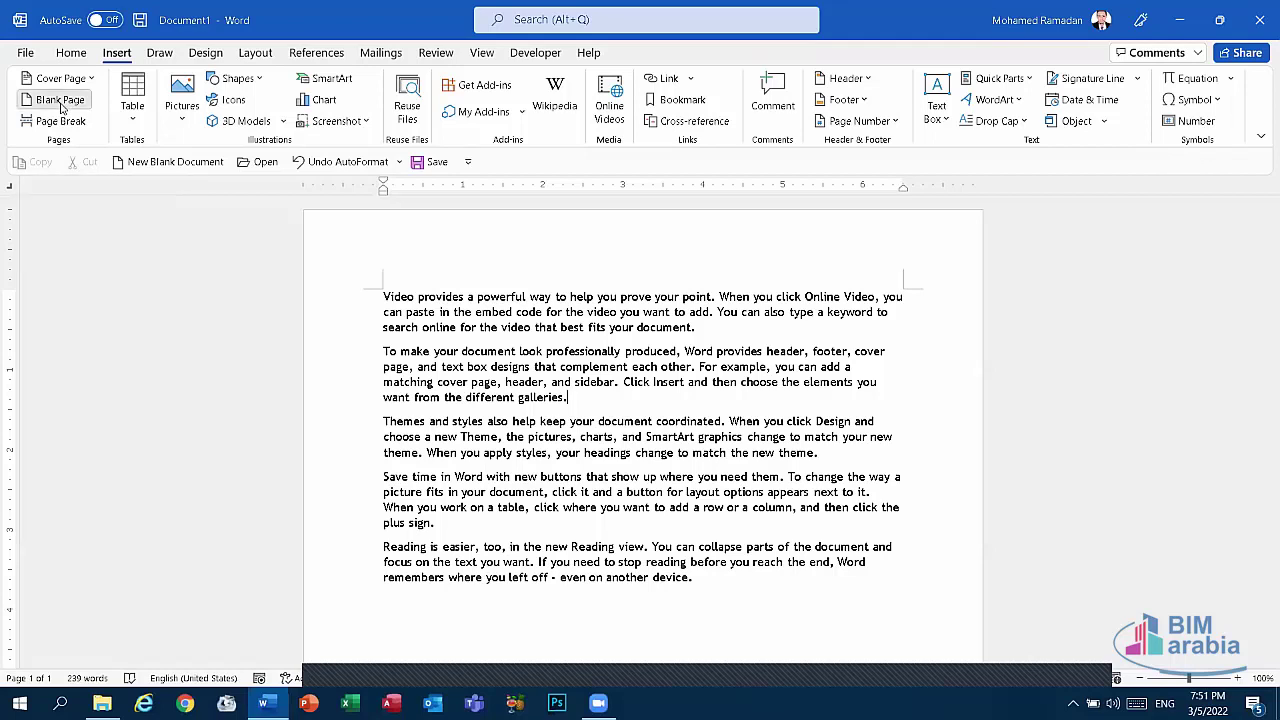
scroll(390, 224, "up", 10)
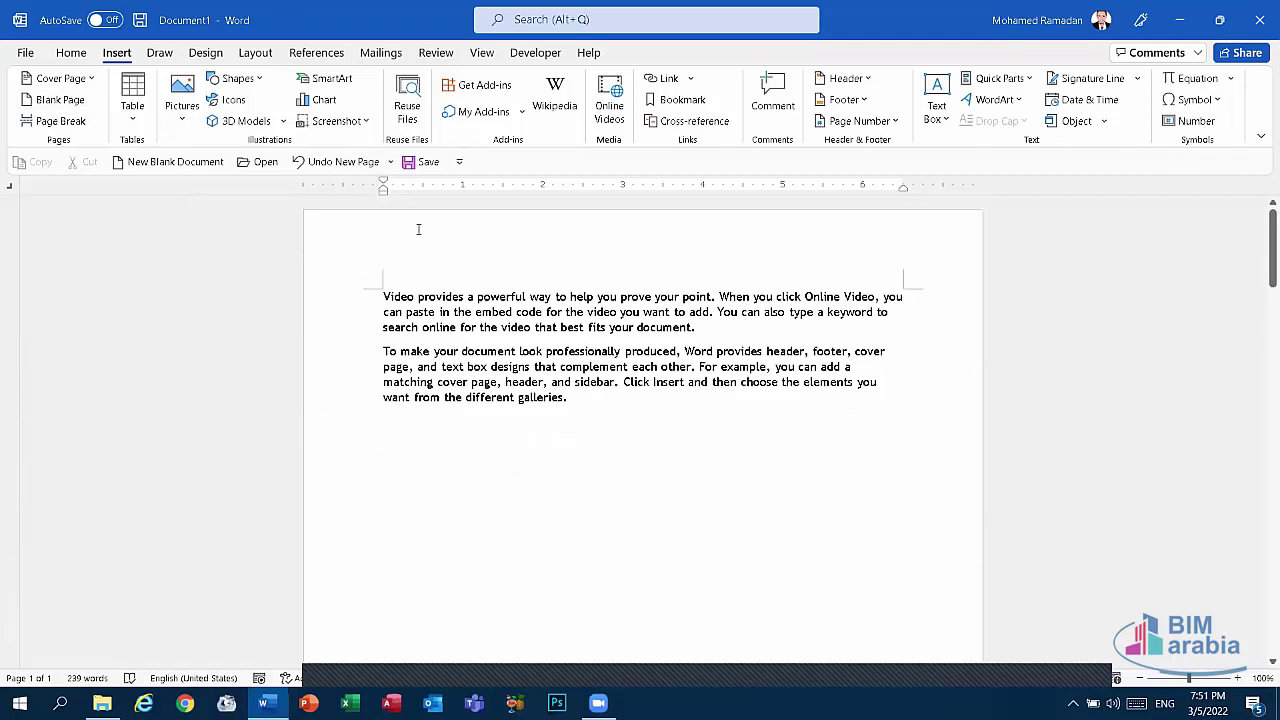
scroll(443, 260, "down", 9)
scroll(451, 257, "down", 4)
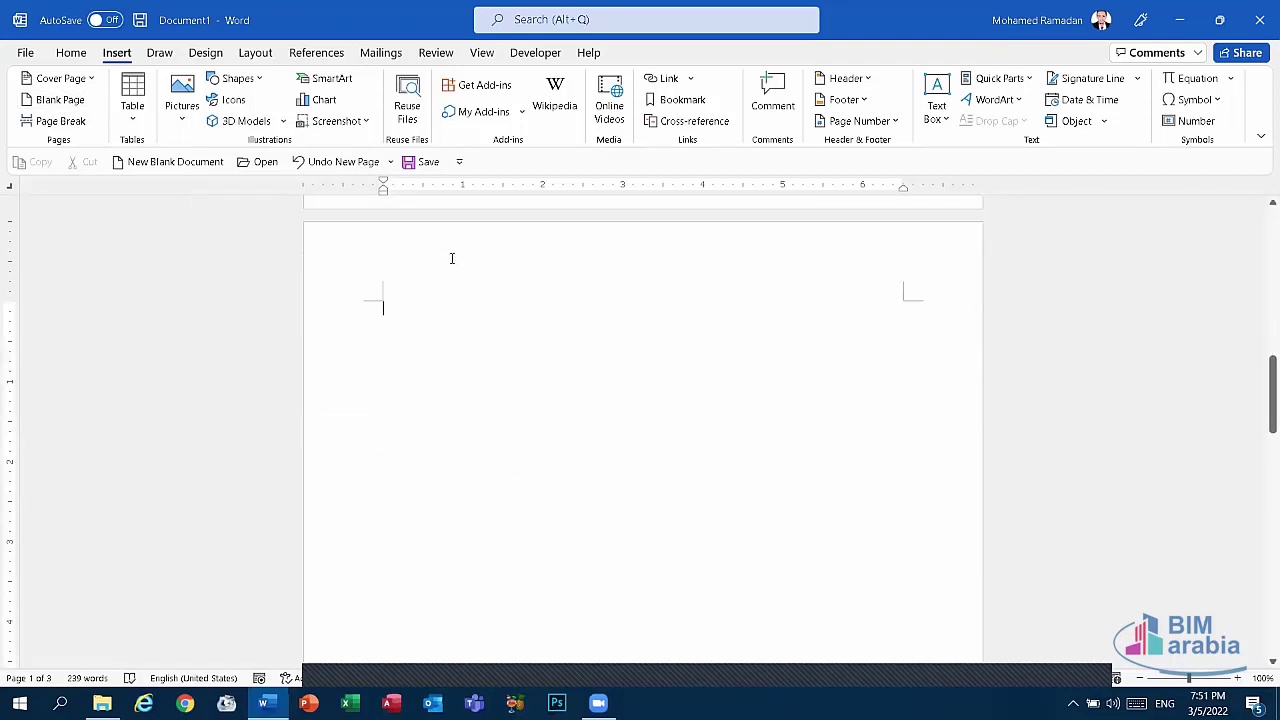
scroll(457, 251, "down", 4)
scroll(460, 250, "down", 4)
scroll(458, 251, "up", 1)
scroll(457, 251, "up", 4)
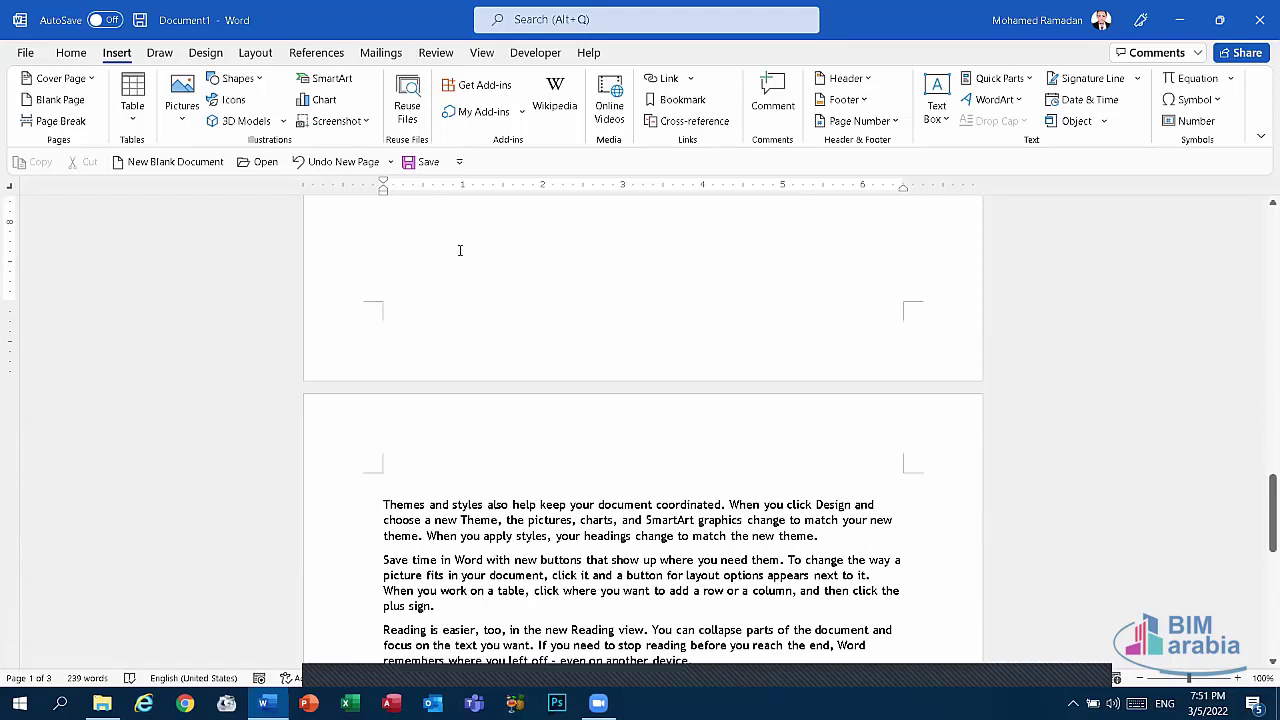
scroll(514, 263, "up", 4)
scroll(516, 273, "up", 1)
scroll(509, 251, "up", 5)
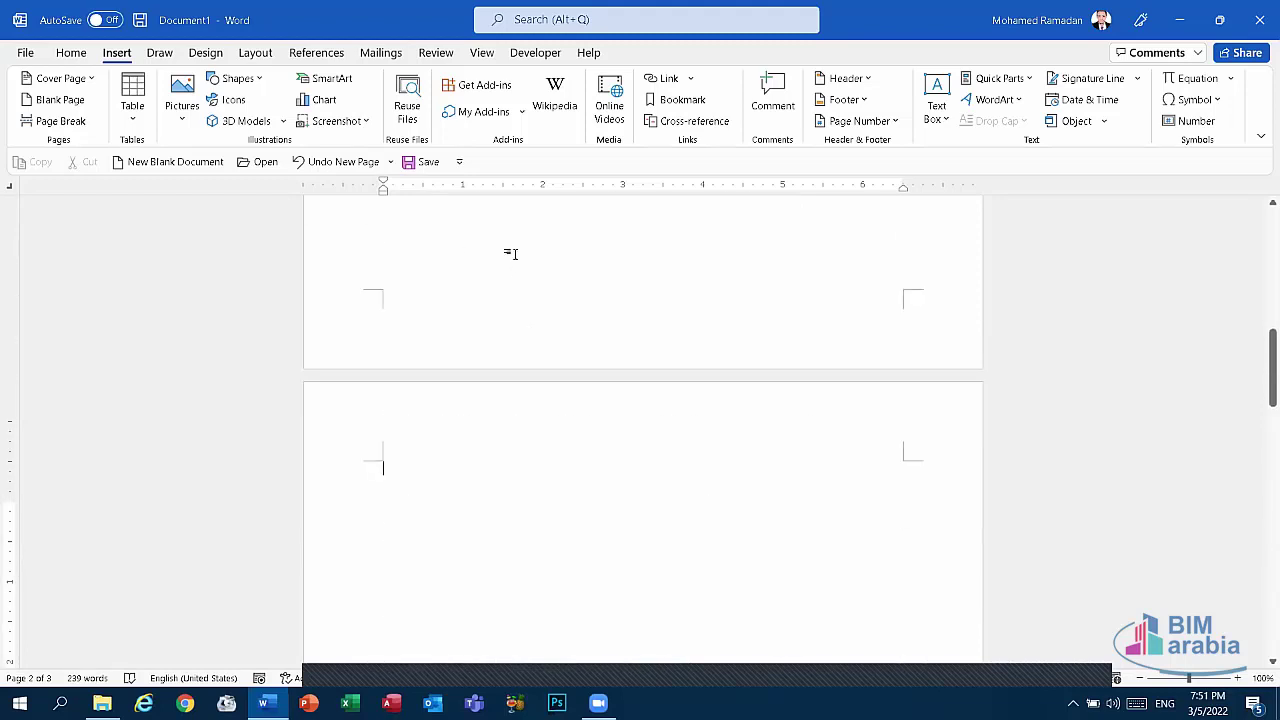
scroll(517, 251, "up", 5)
scroll(530, 255, "up", 3)
scroll(535, 257, "up", 3)
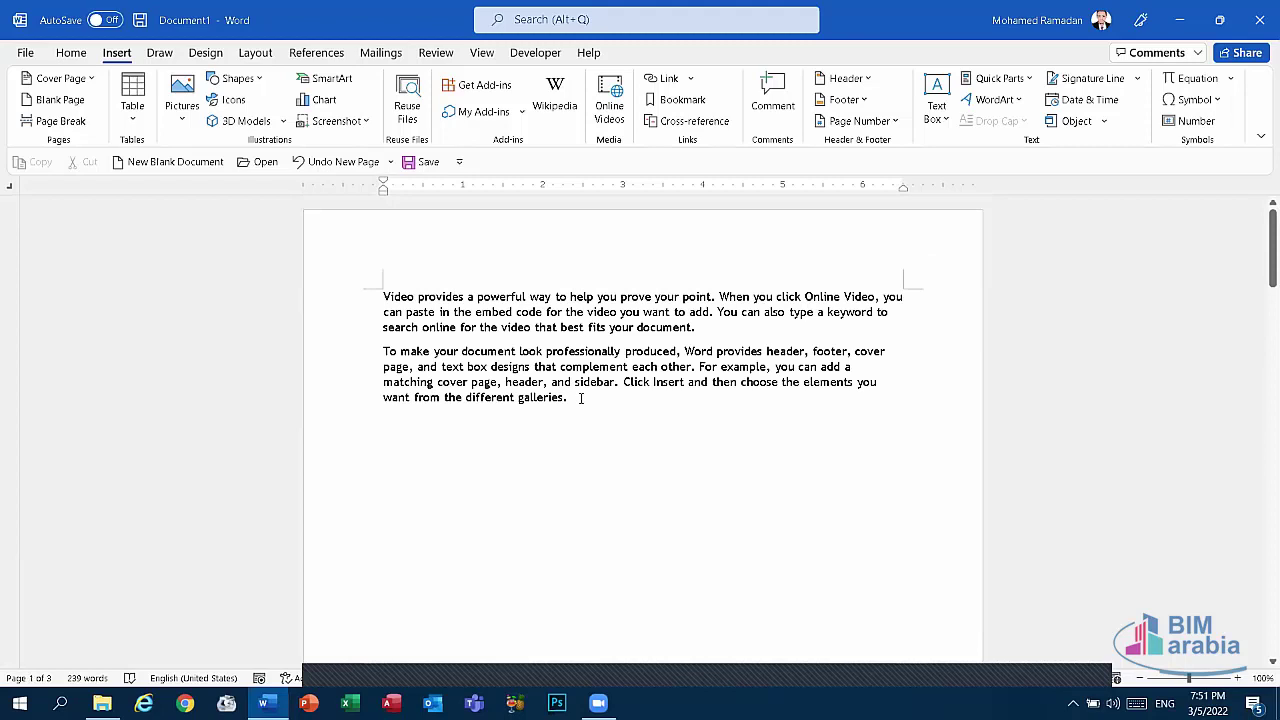
Undo the blank page inserted in the middle of the text
left_click(341, 161)
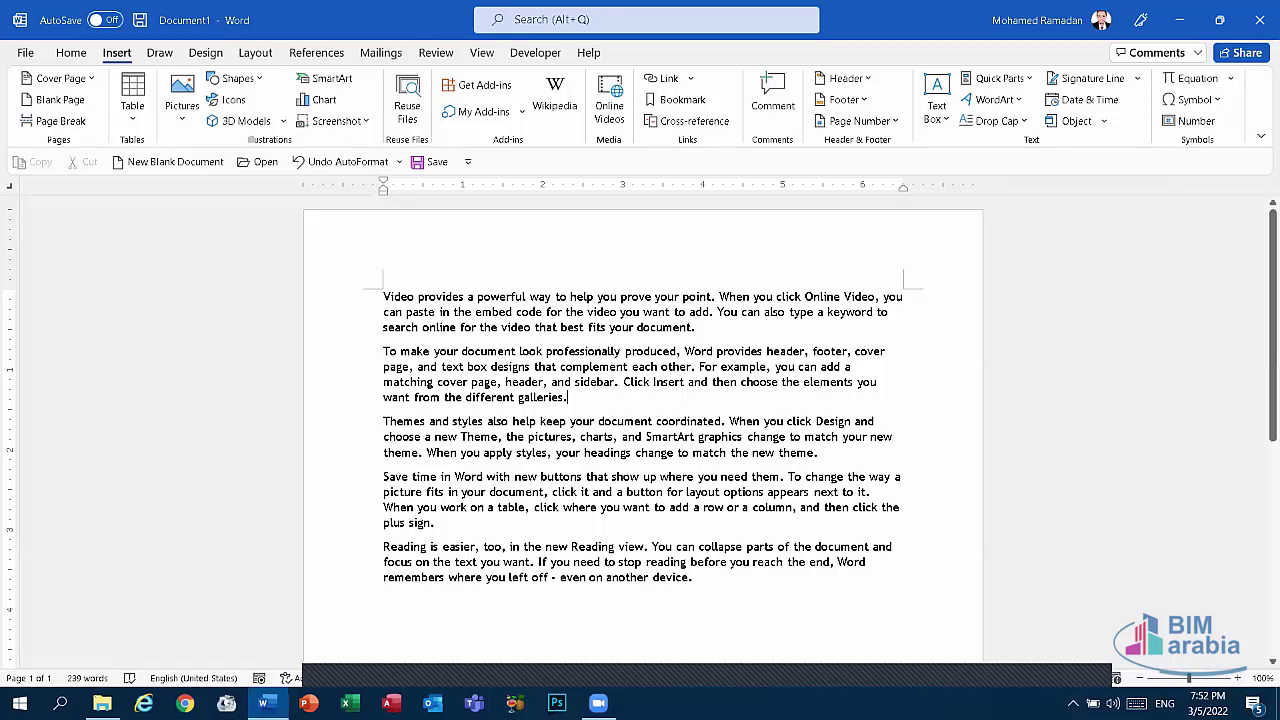
scroll(705, 466, "down", 3)
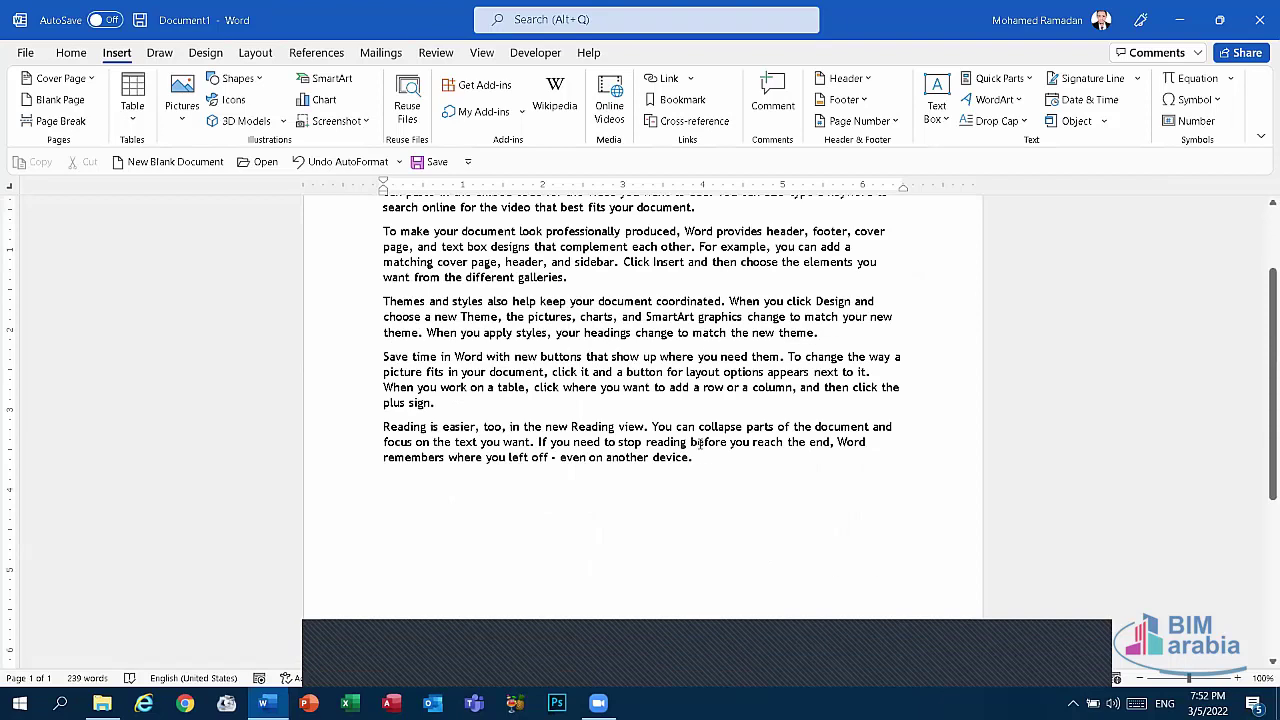
scroll(694, 477, "up", 3)
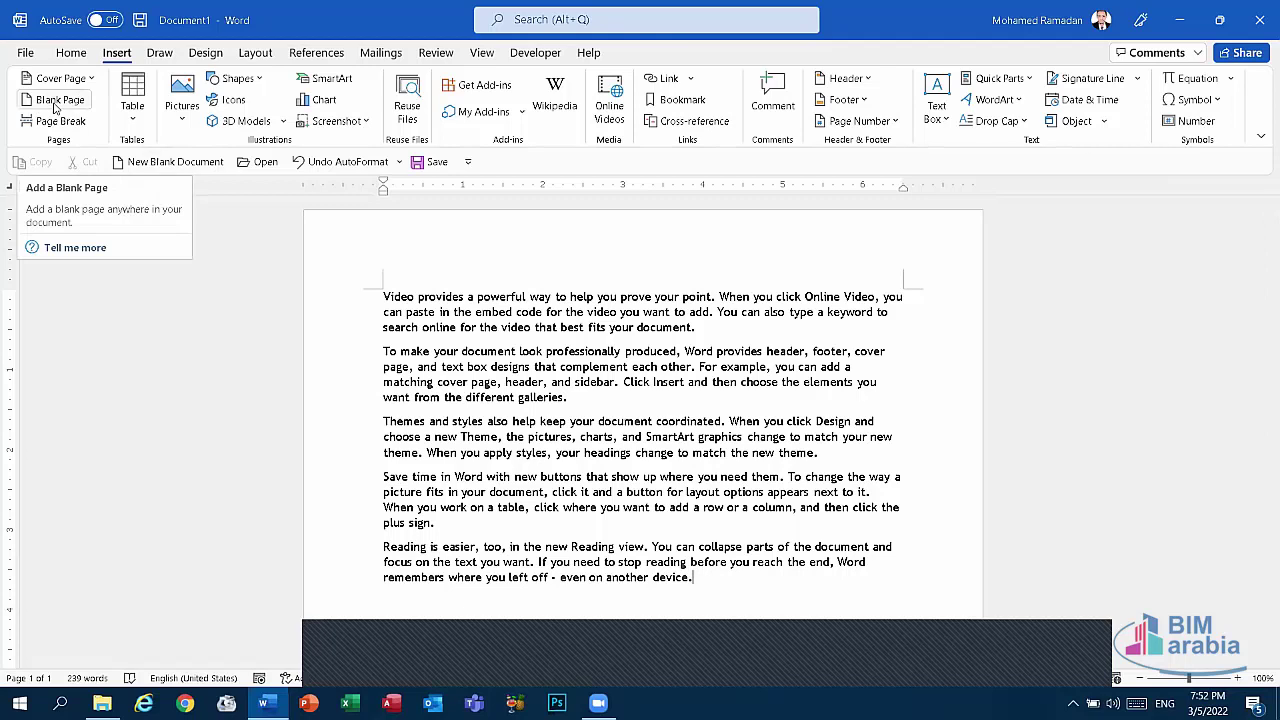
Add a blank page after the final paragraph and check it, undoing a stray paste
left_click(55, 107)
scroll(683, 311, "up", 3)
scroll(700, 312, "up", 2)
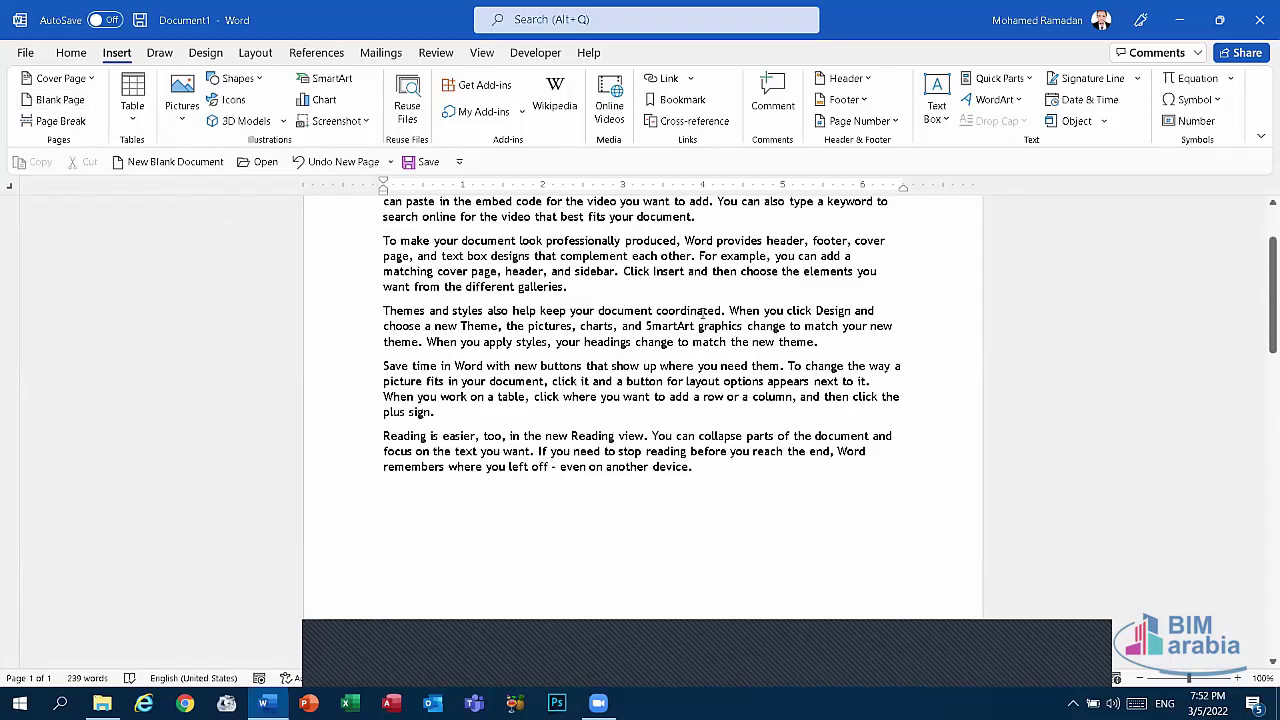
scroll(680, 326, "down", 10)
scroll(674, 463, "down", 5)
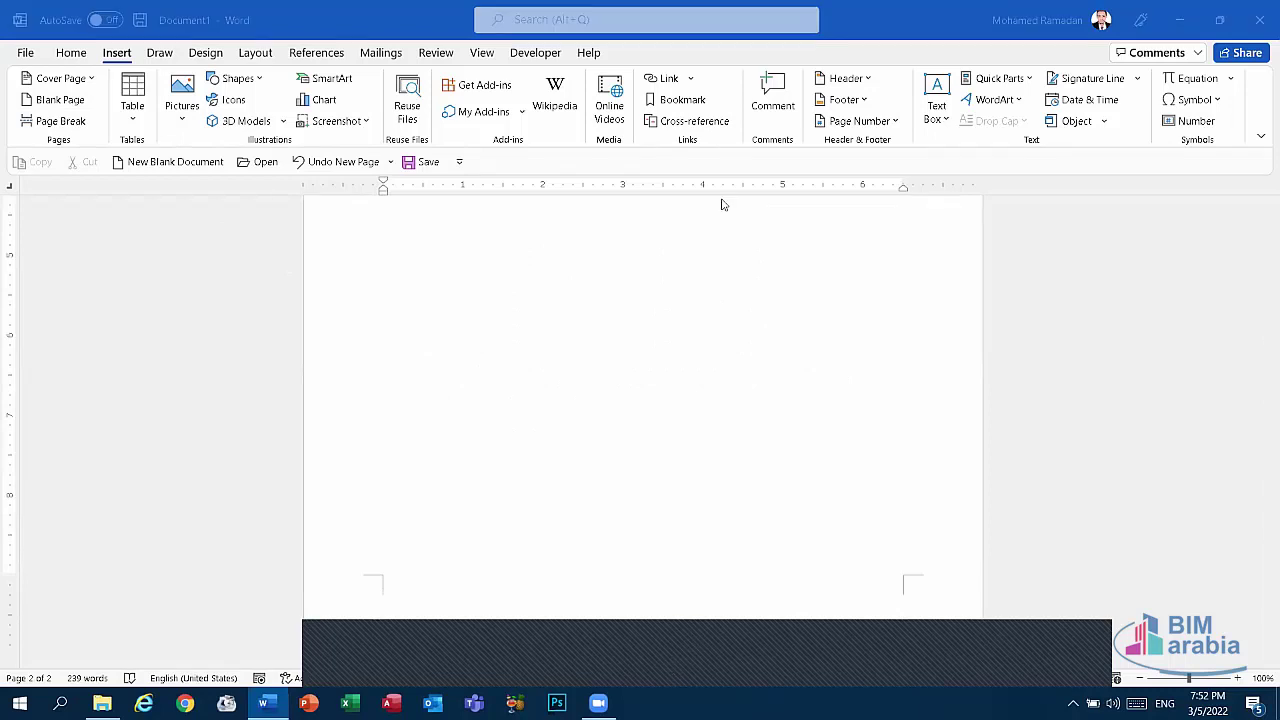
key("ctrl+v")
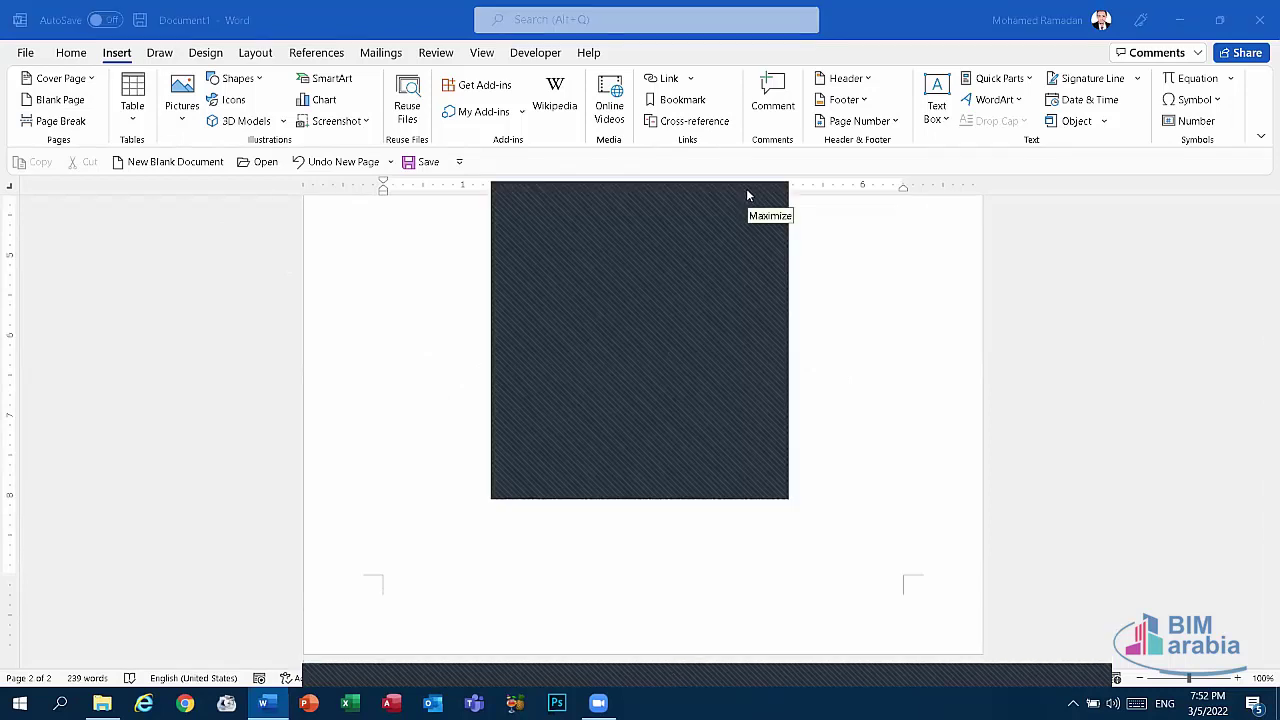
key("ctrl+z")
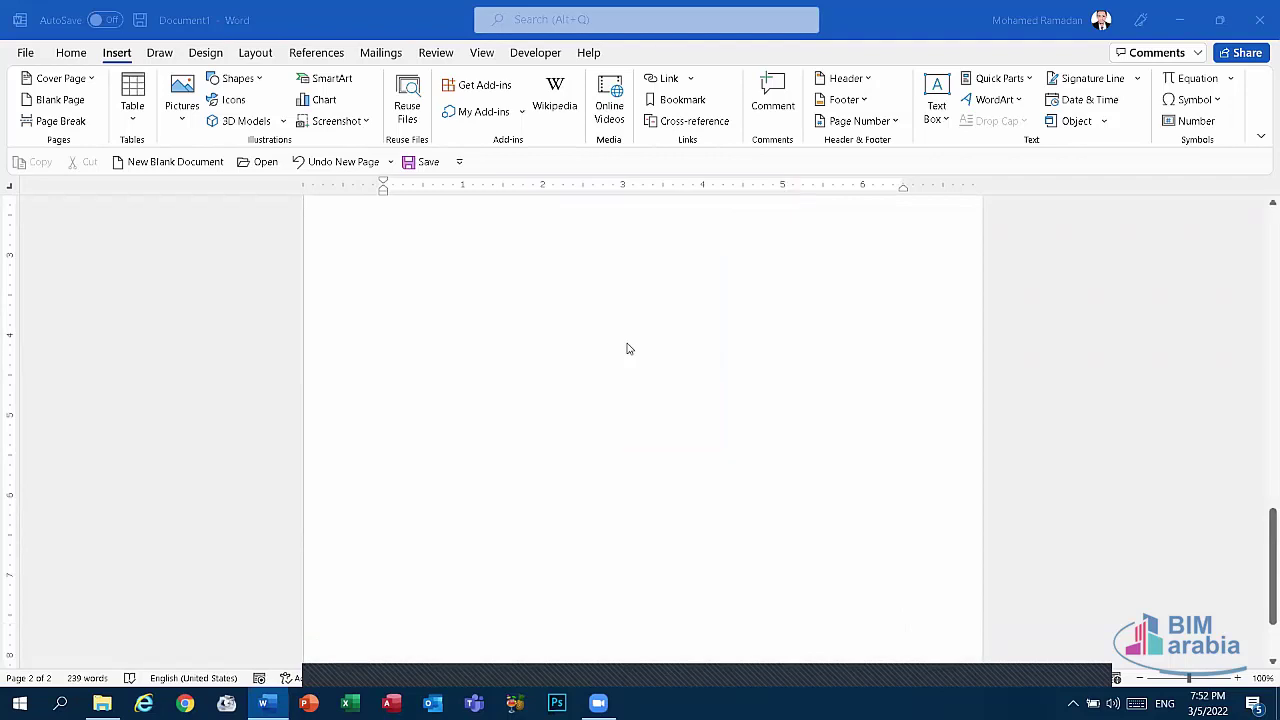
scroll(629, 343, "up", 5)
scroll(629, 343, "up", 5)
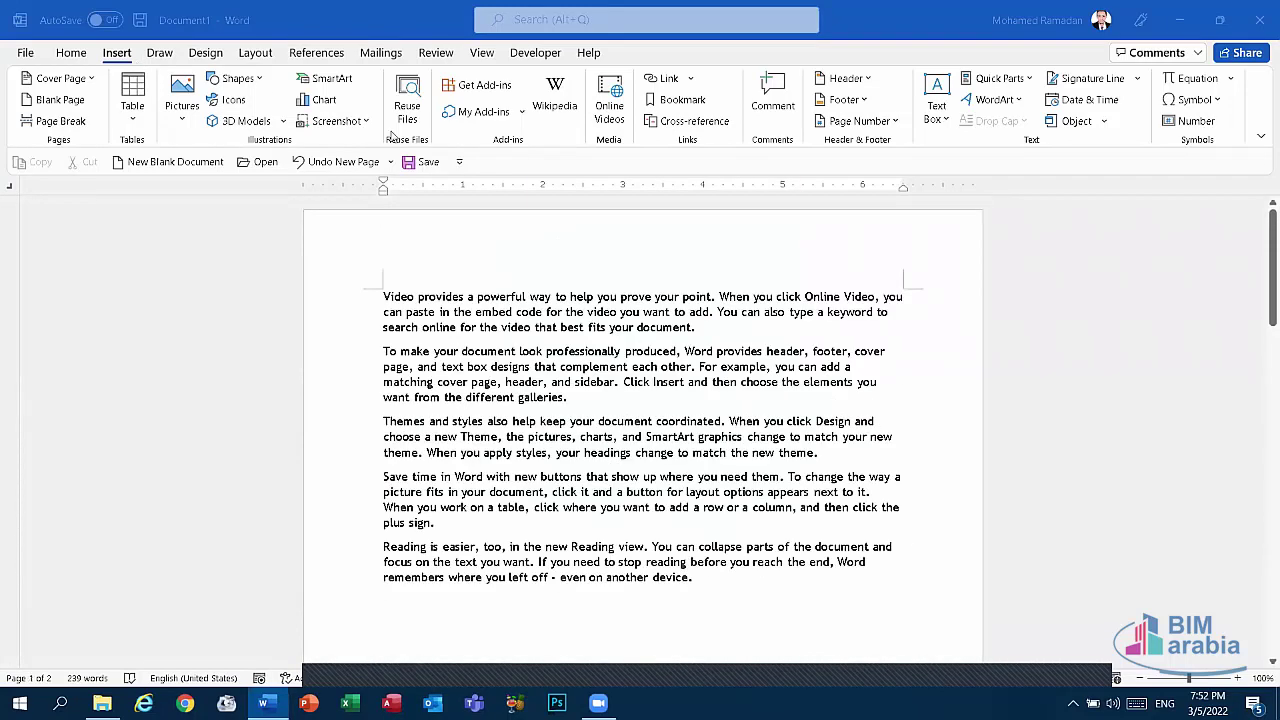
Undo the trailing blank page, redo the expanded sample text, and place the cursor after paragraph one
left_click(350, 162)
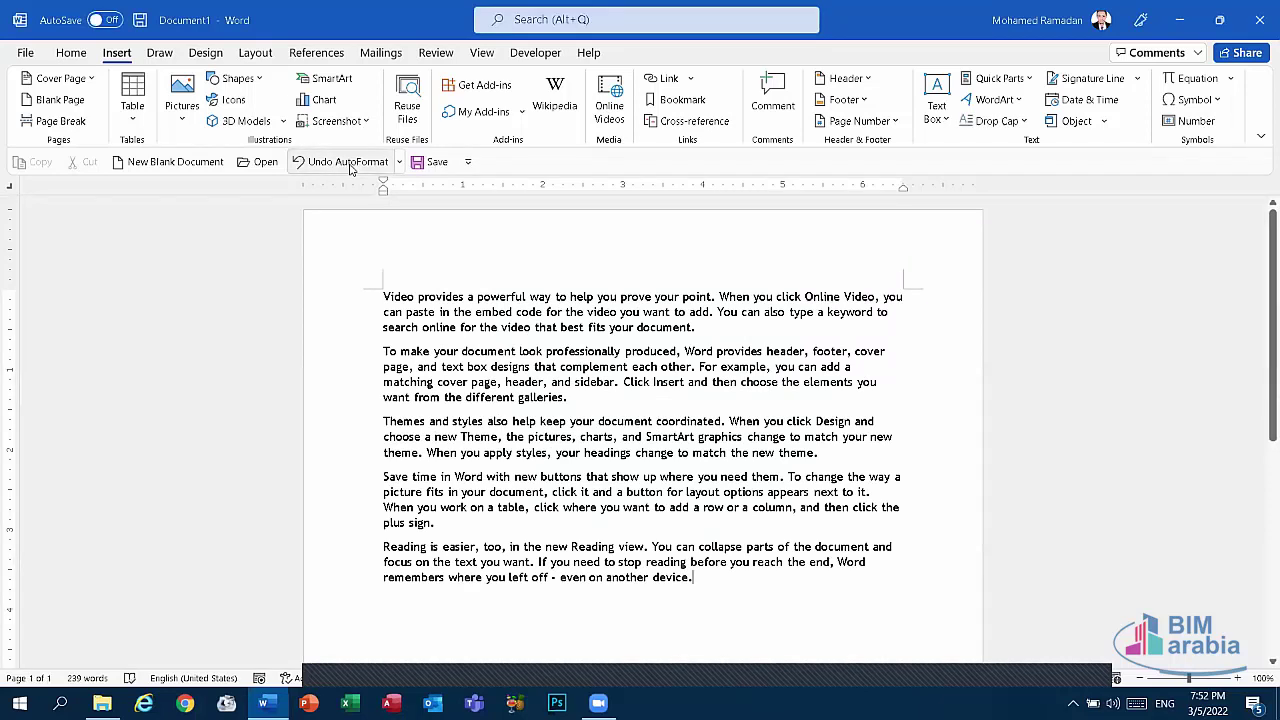
left_click(350, 162)
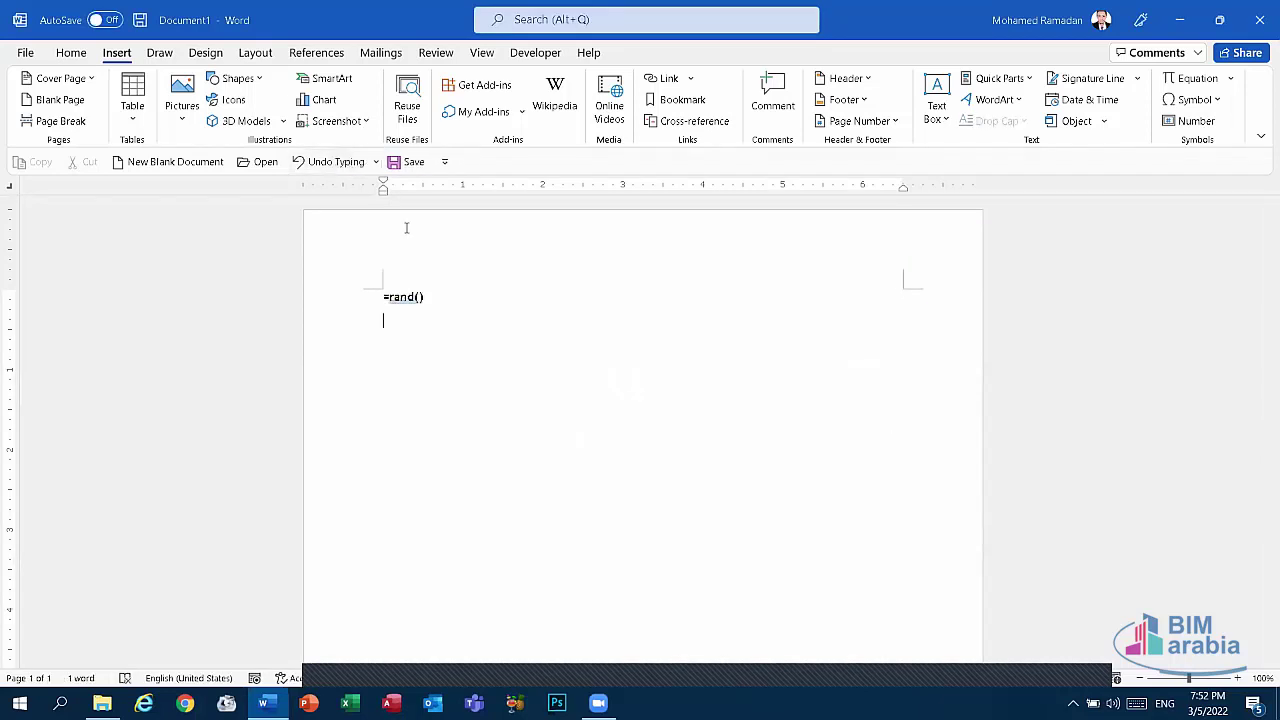
key("ctrl+y")
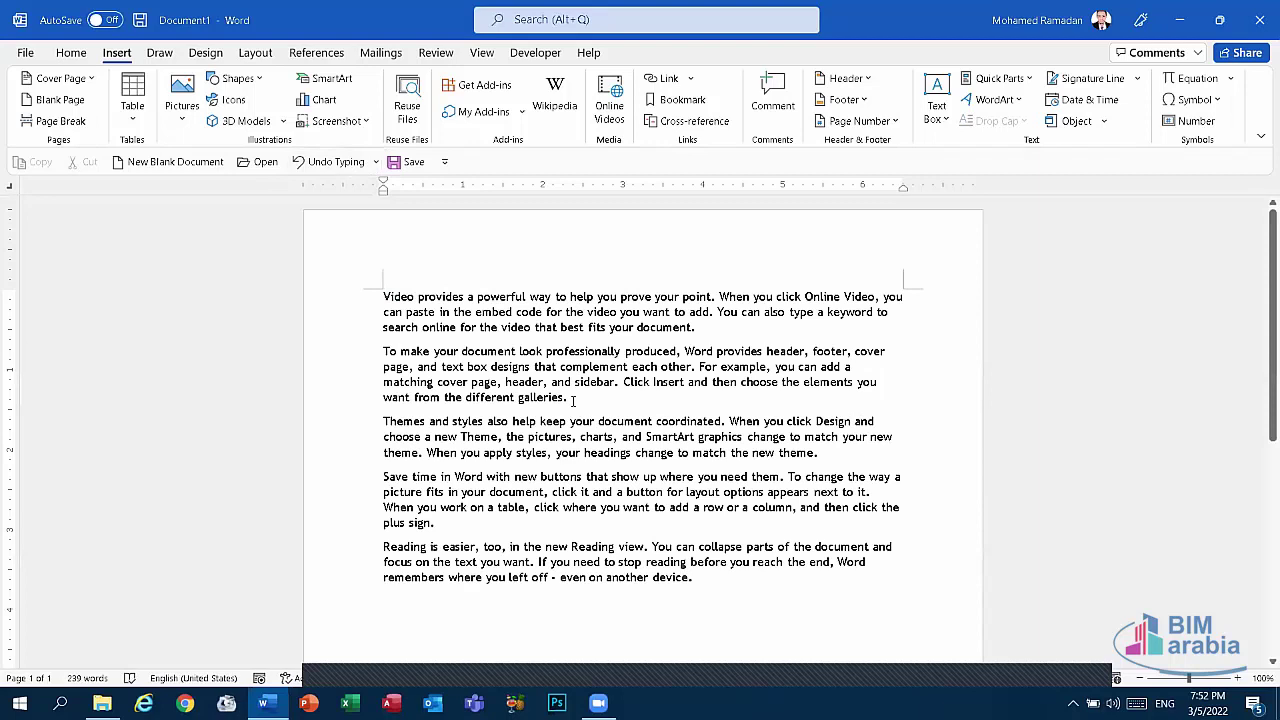
left_click(648, 422)
left_click(707, 330)
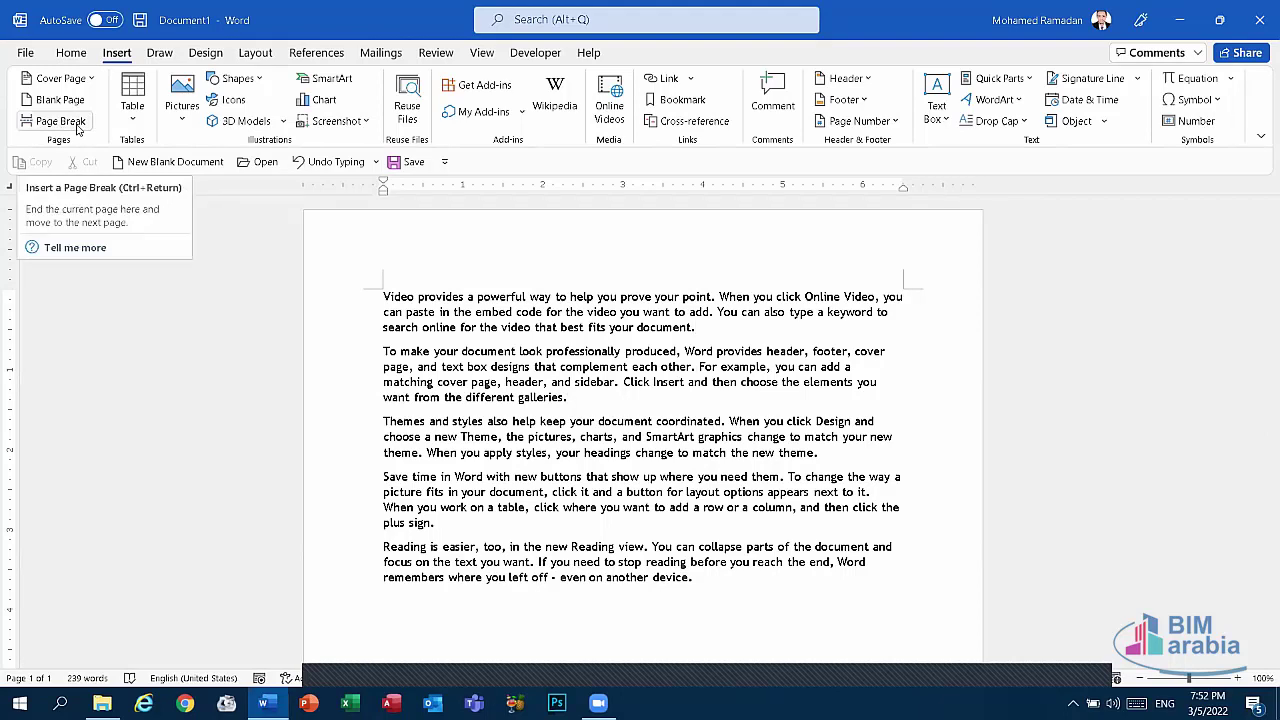
left_click(77, 121)
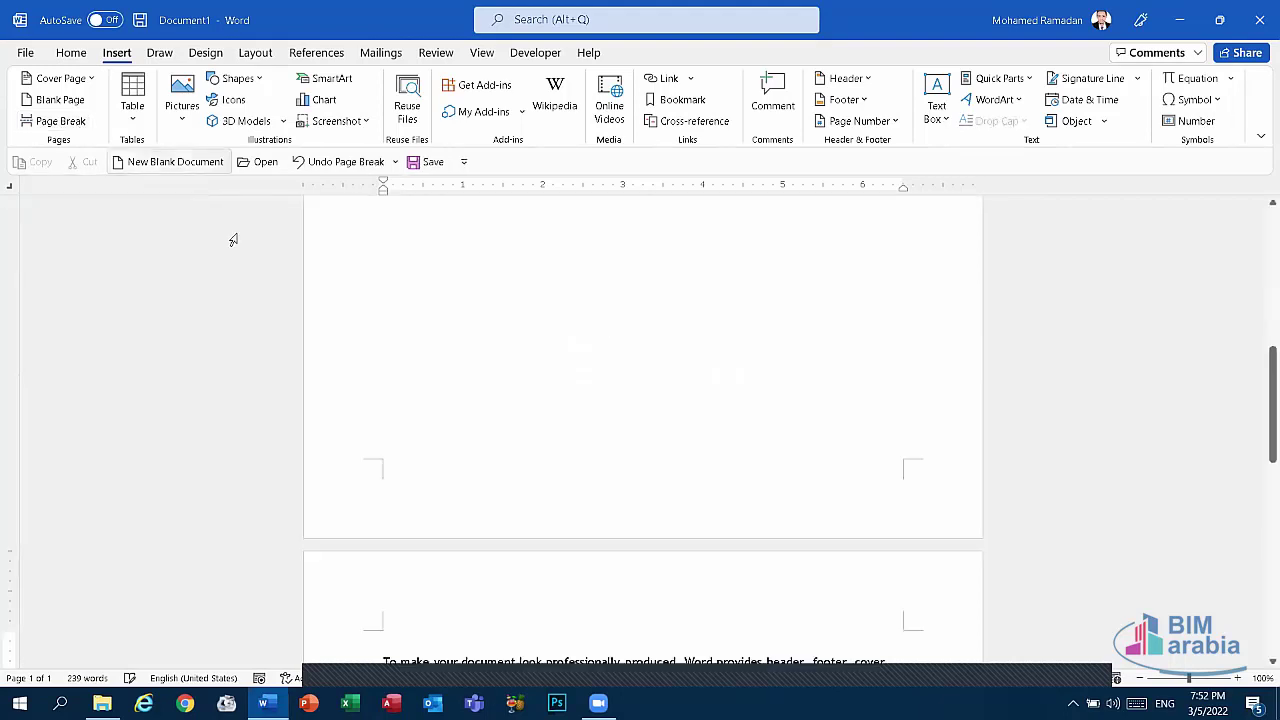
scroll(390, 355, "up", 10)
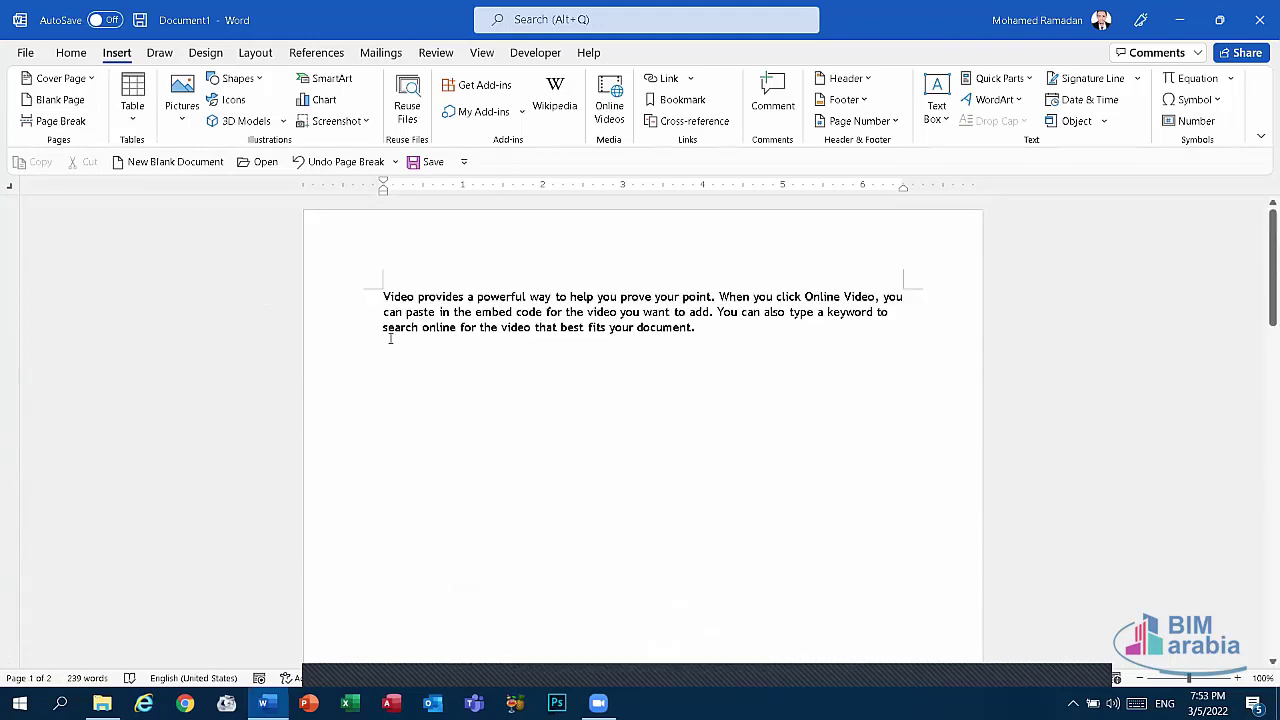
scroll(415, 348, "down", 10)
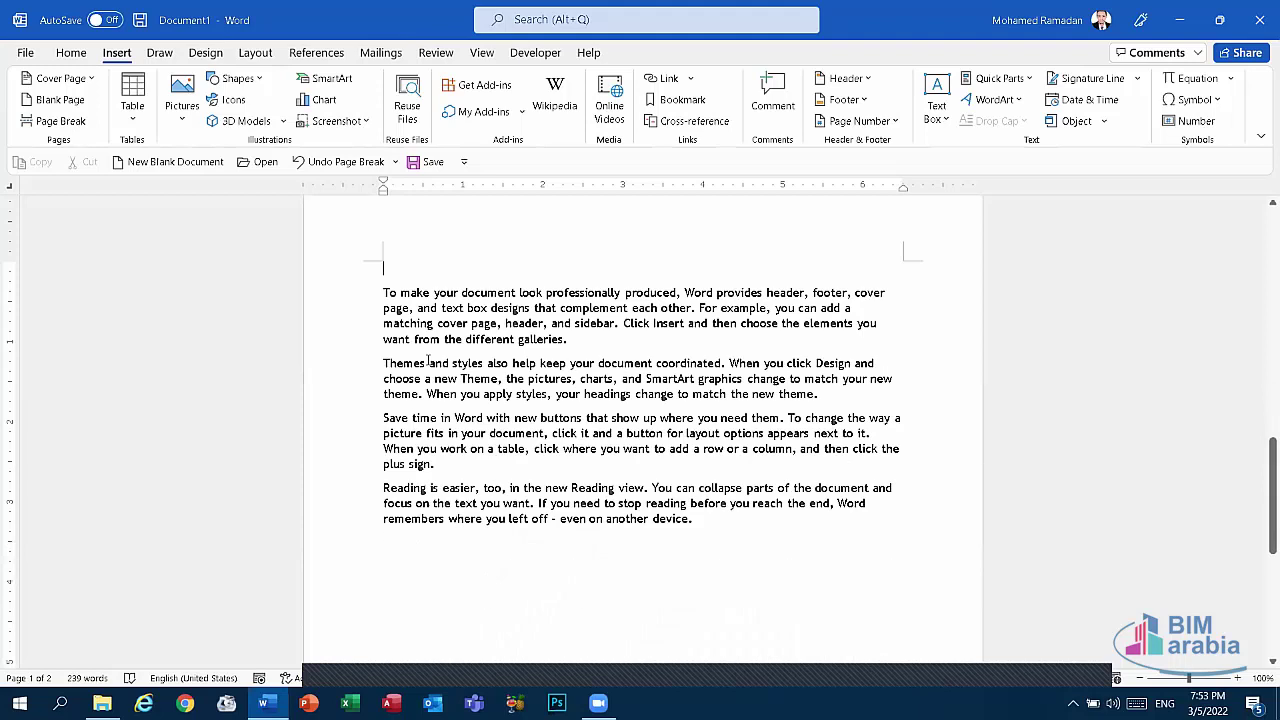
scroll(420, 345, "up", 5)
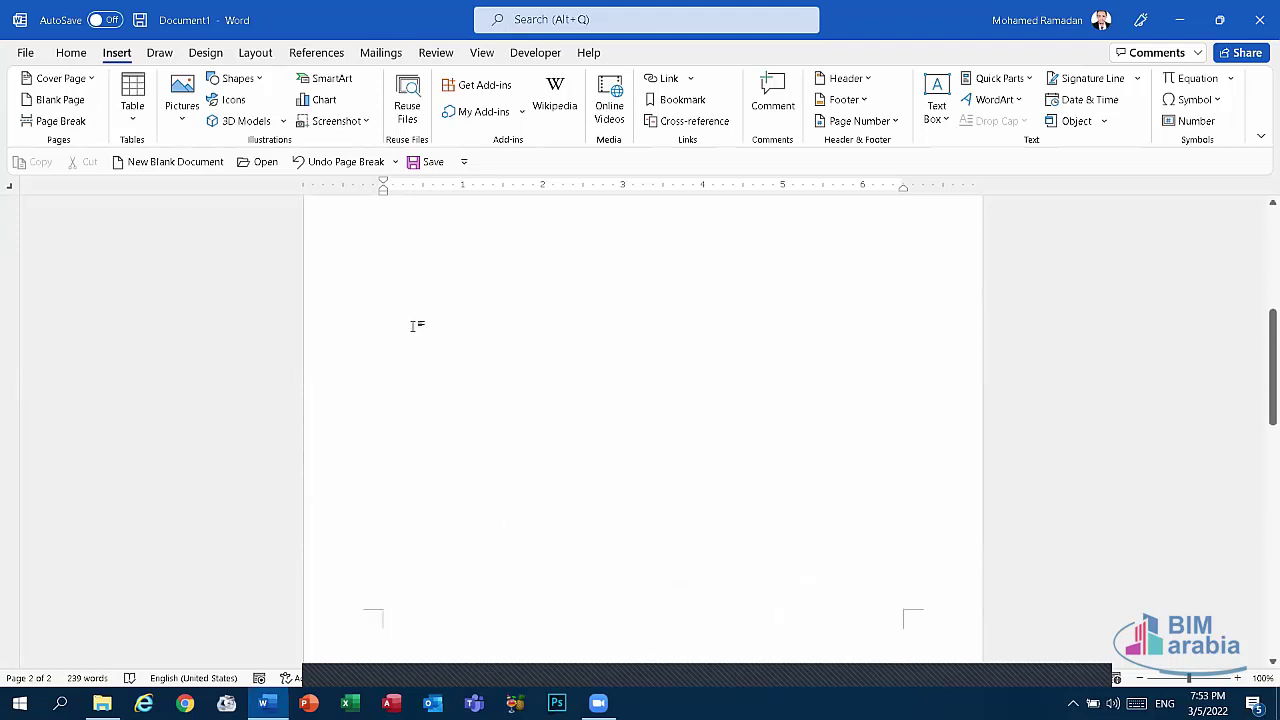
scroll(410, 310, "up", 5)
scroll(406, 269, "up", 2)
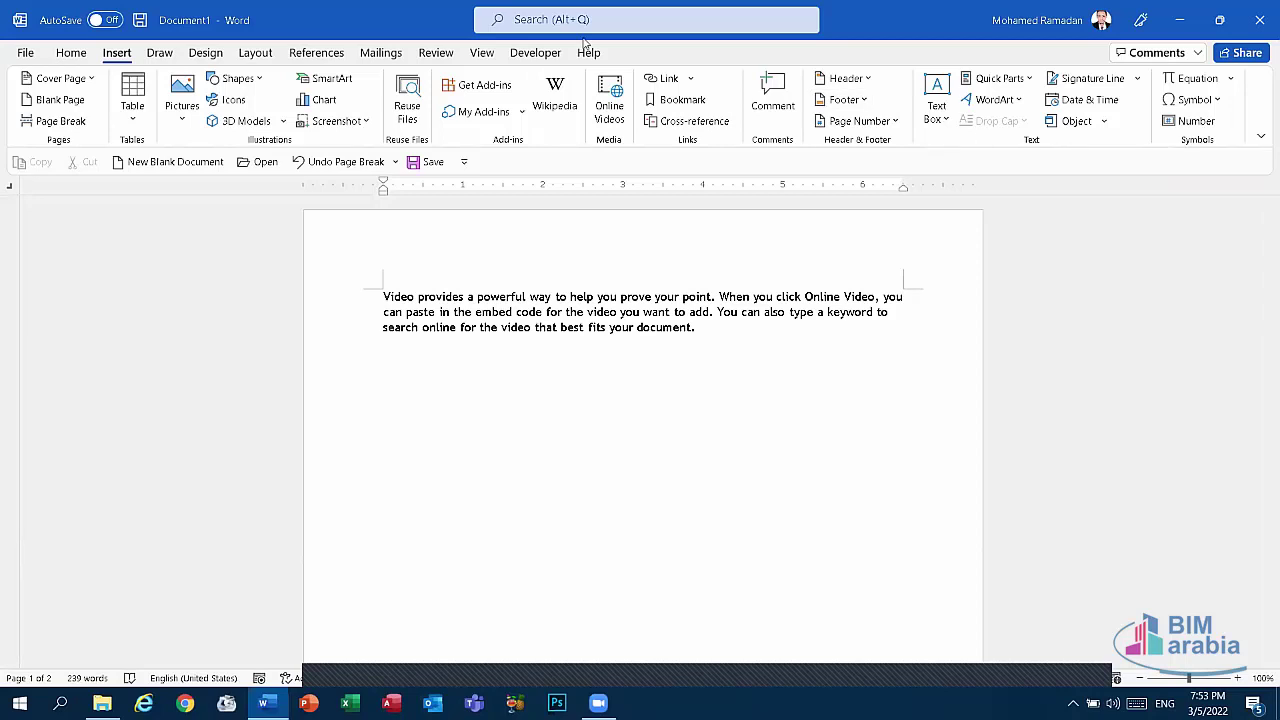
scroll(613, 277, "down", 5)
scroll(613, 277, "up", 5)
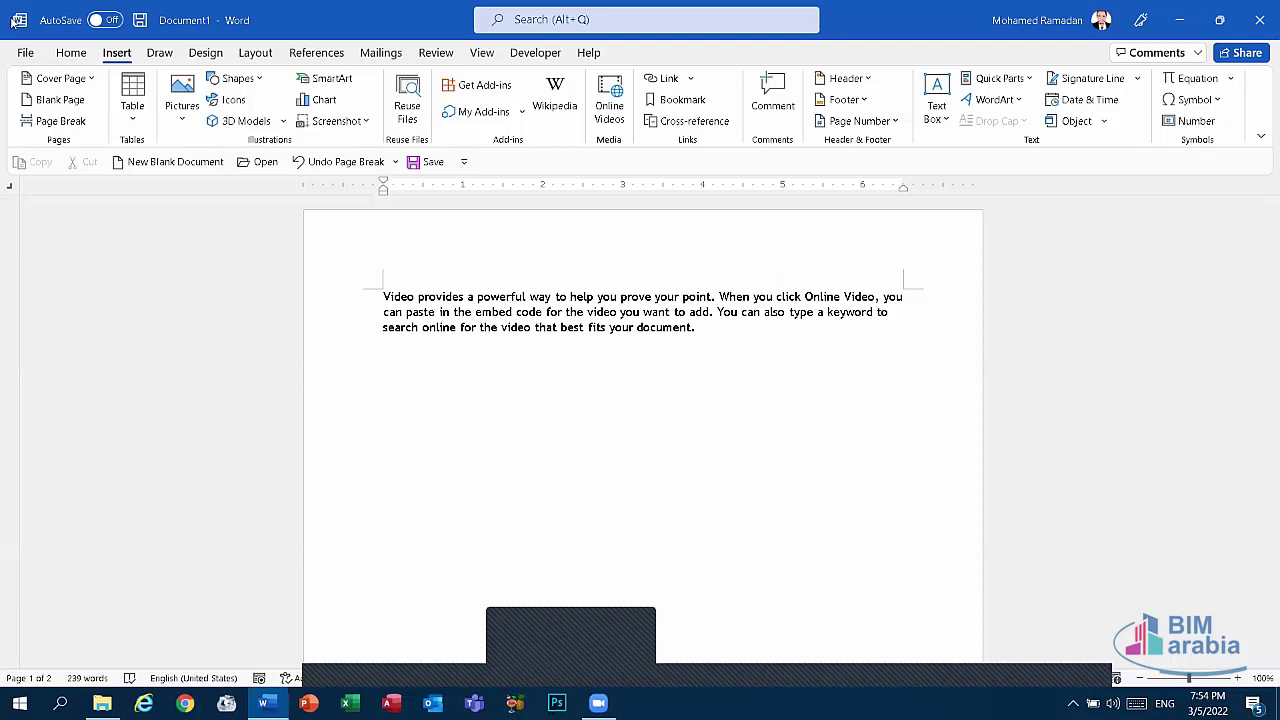
left_click(216, 58)
left_click(1168, 95)
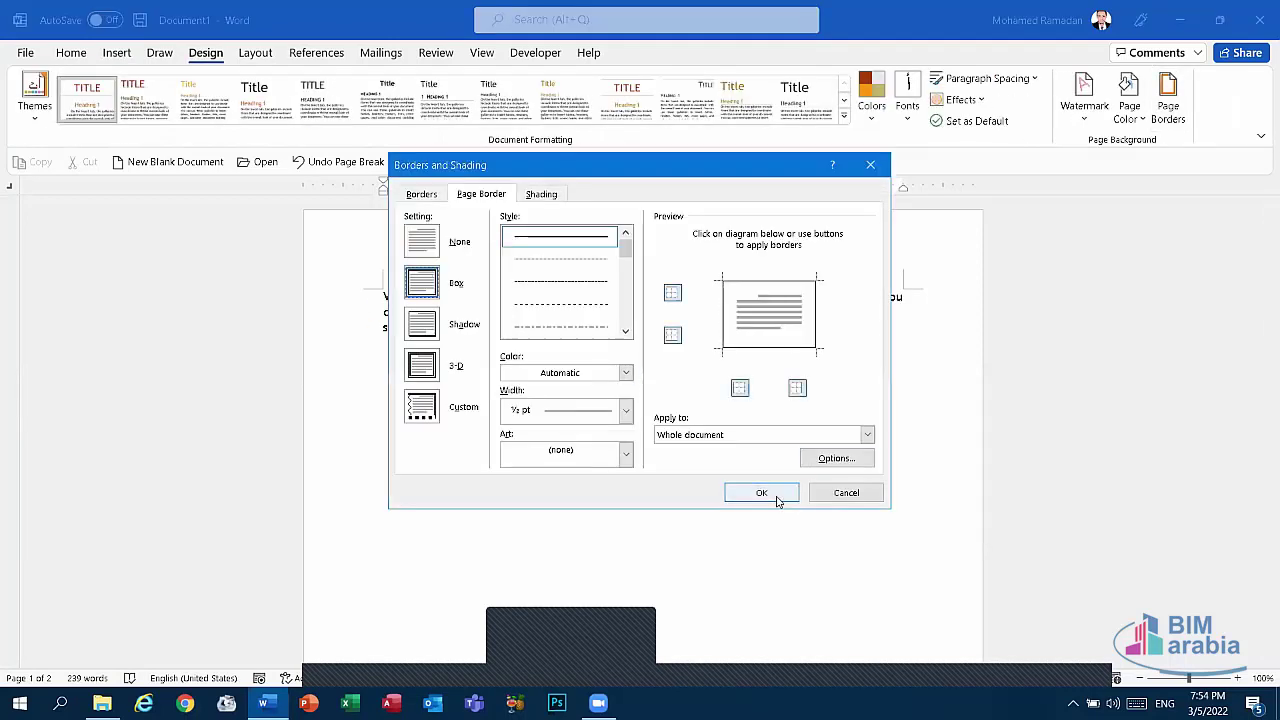
left_click(762, 493)
scroll(767, 465, "down", 5)
scroll(767, 460, "up", 3)
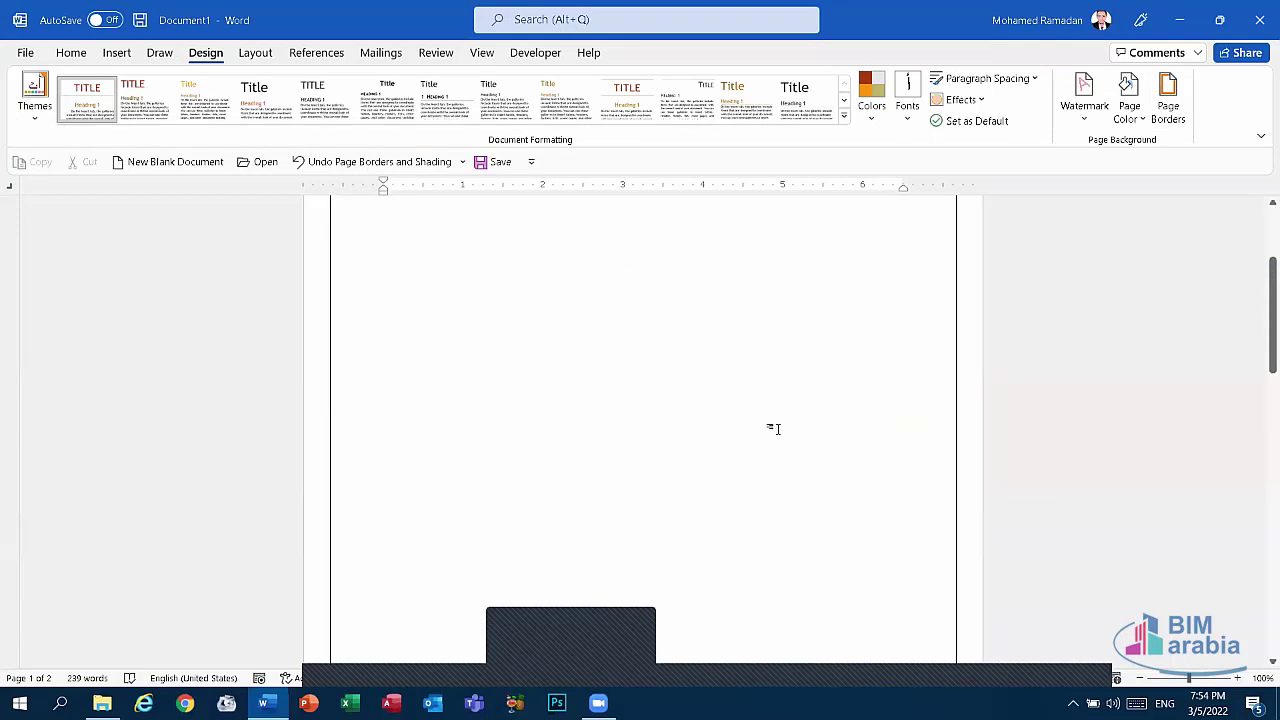
scroll(768, 428, "up", 3)
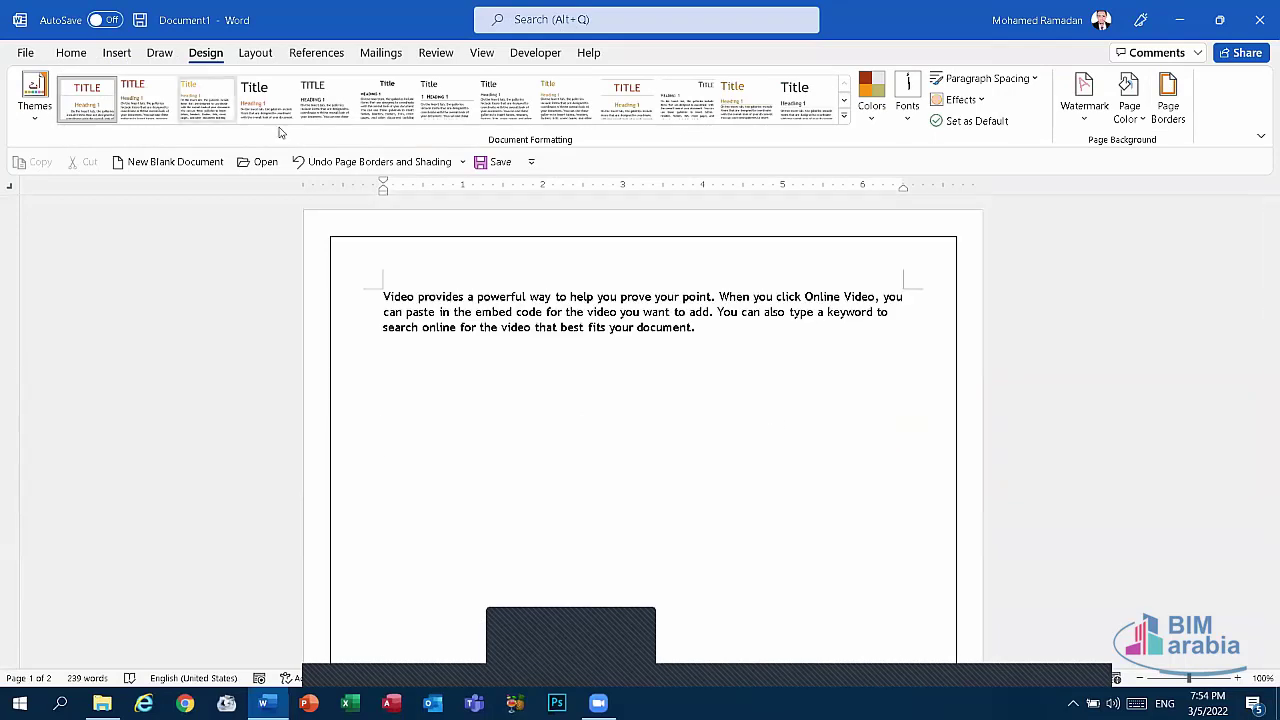
left_click(360, 162)
scroll(459, 243, "up", 3)
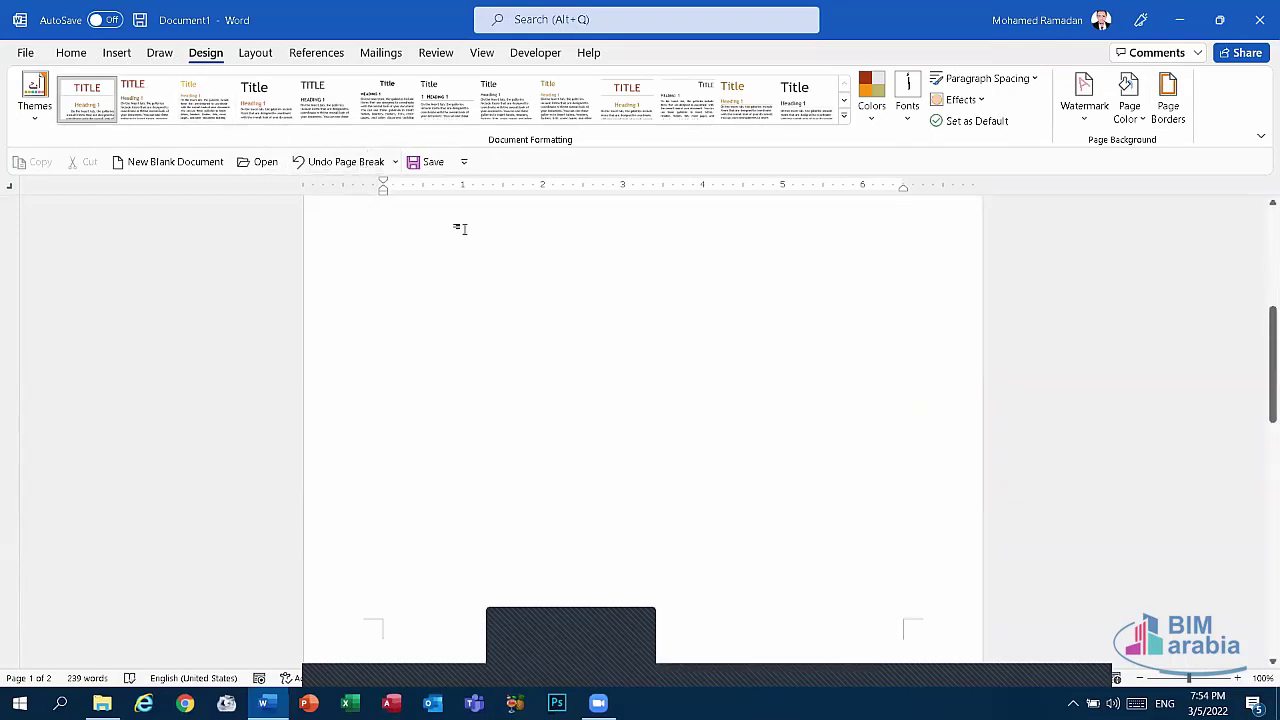
scroll(459, 235, "up", 5)
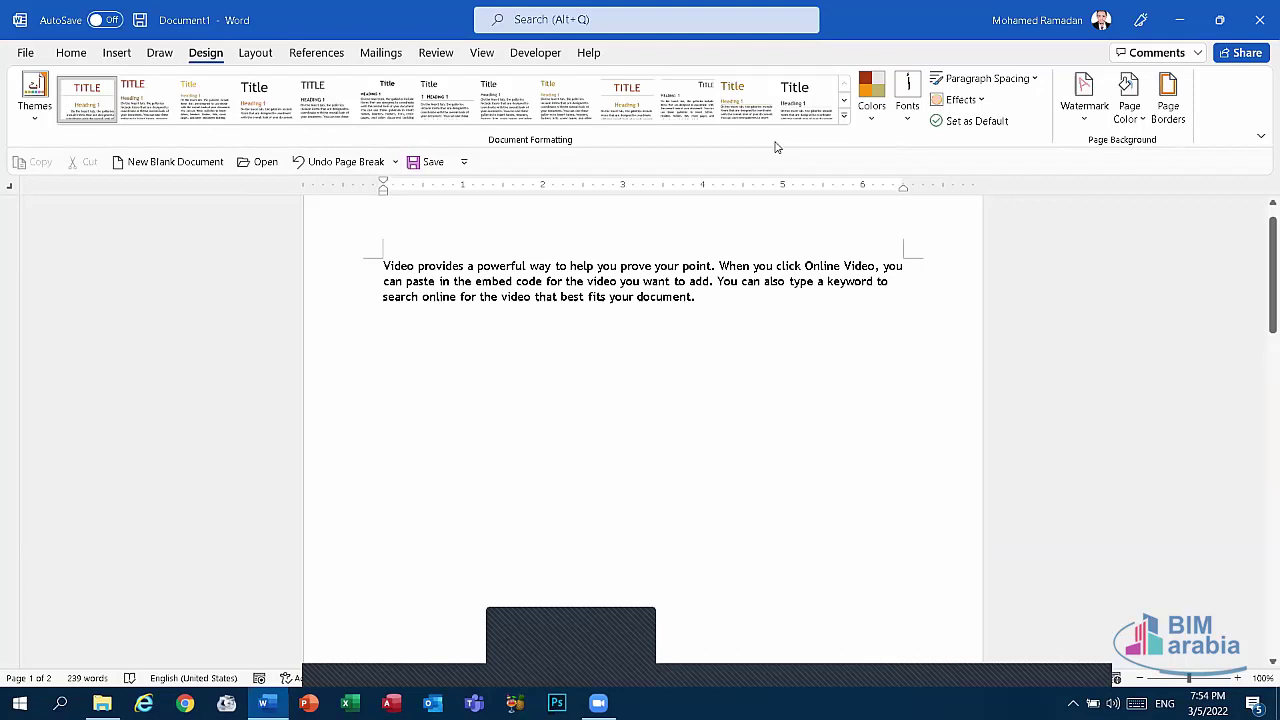
left_click(158, 53)
left_click(117, 53)
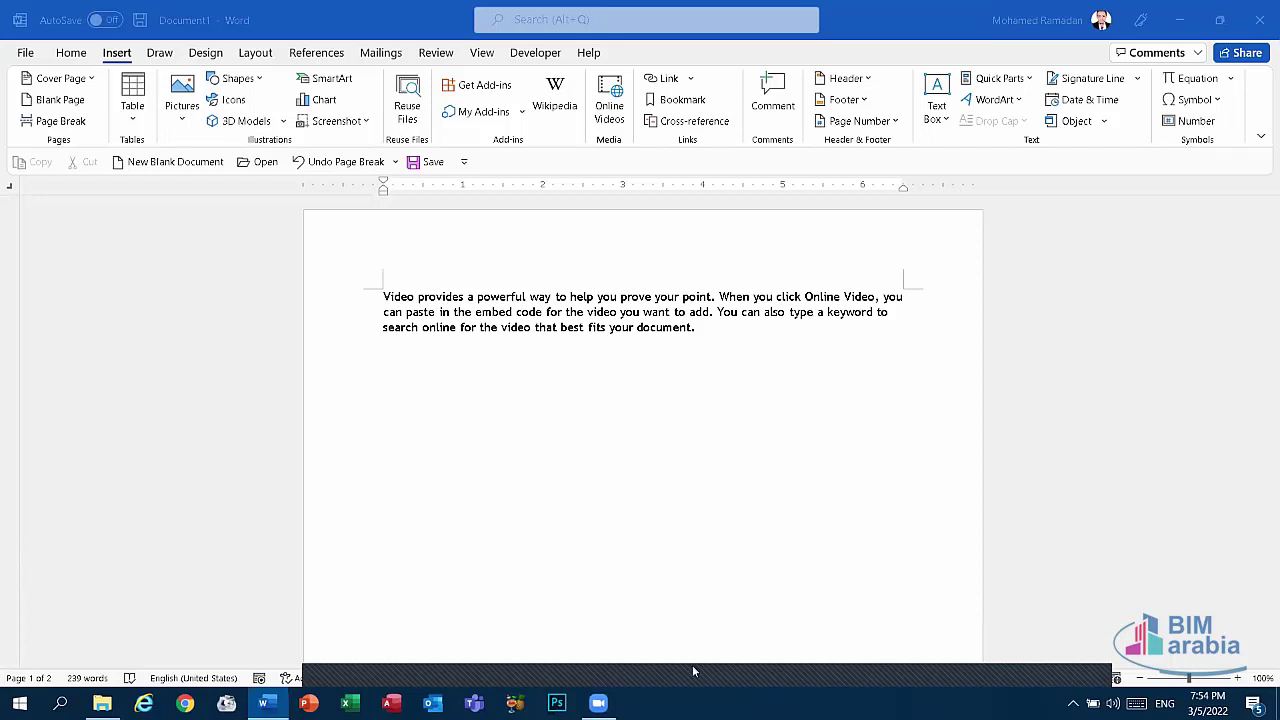
key("XF86AudioRaiseVolume")
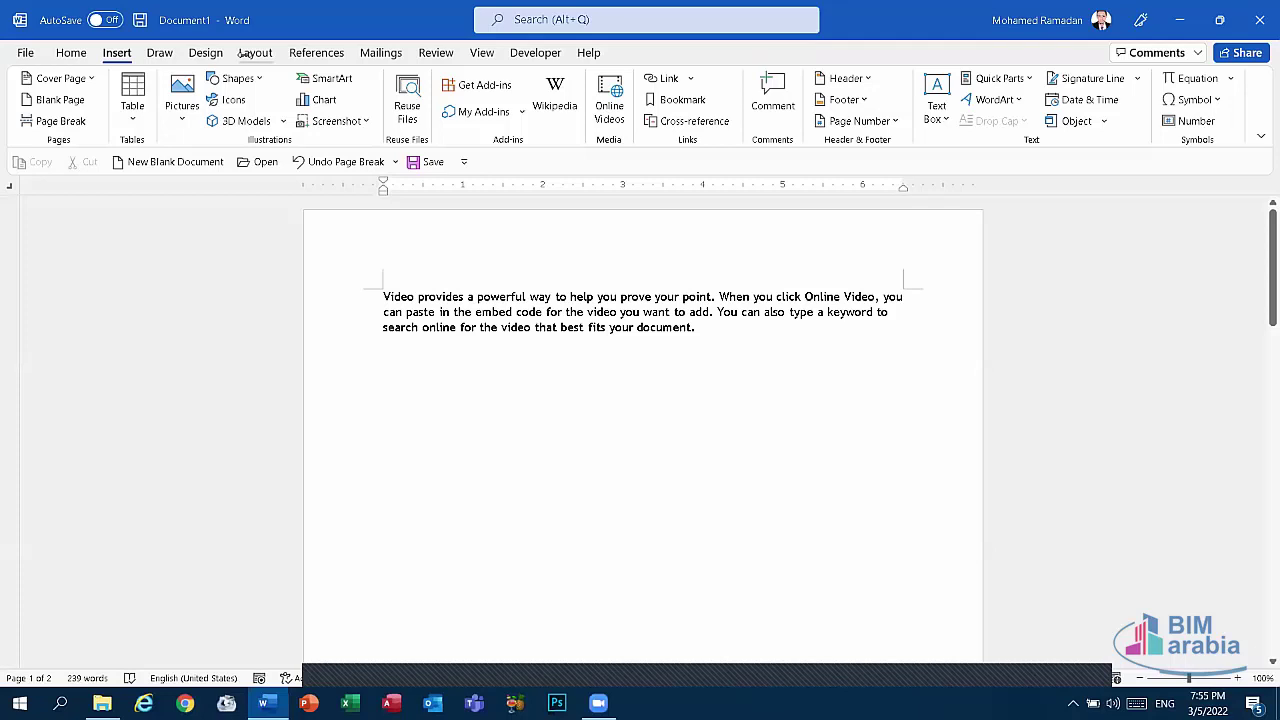
left_click(244, 53)
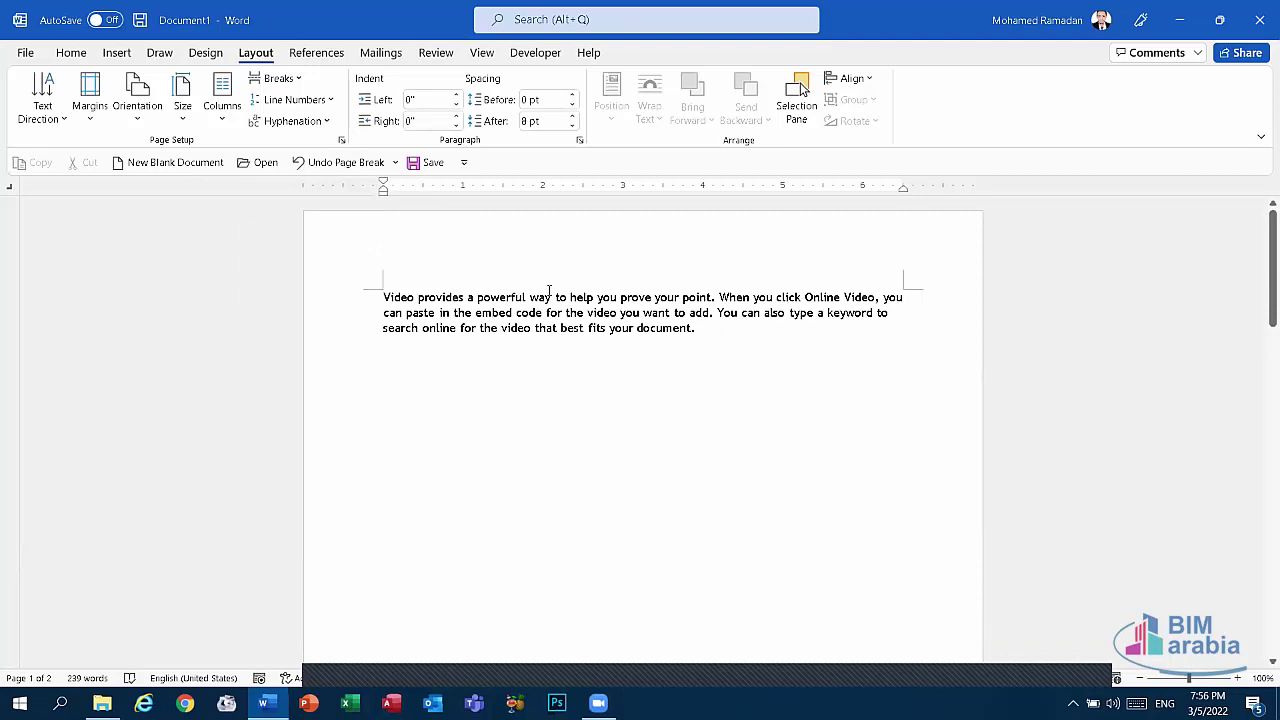
Undo the page break so the five paragraphs share one page, then clear the text selection
left_click(335, 163)
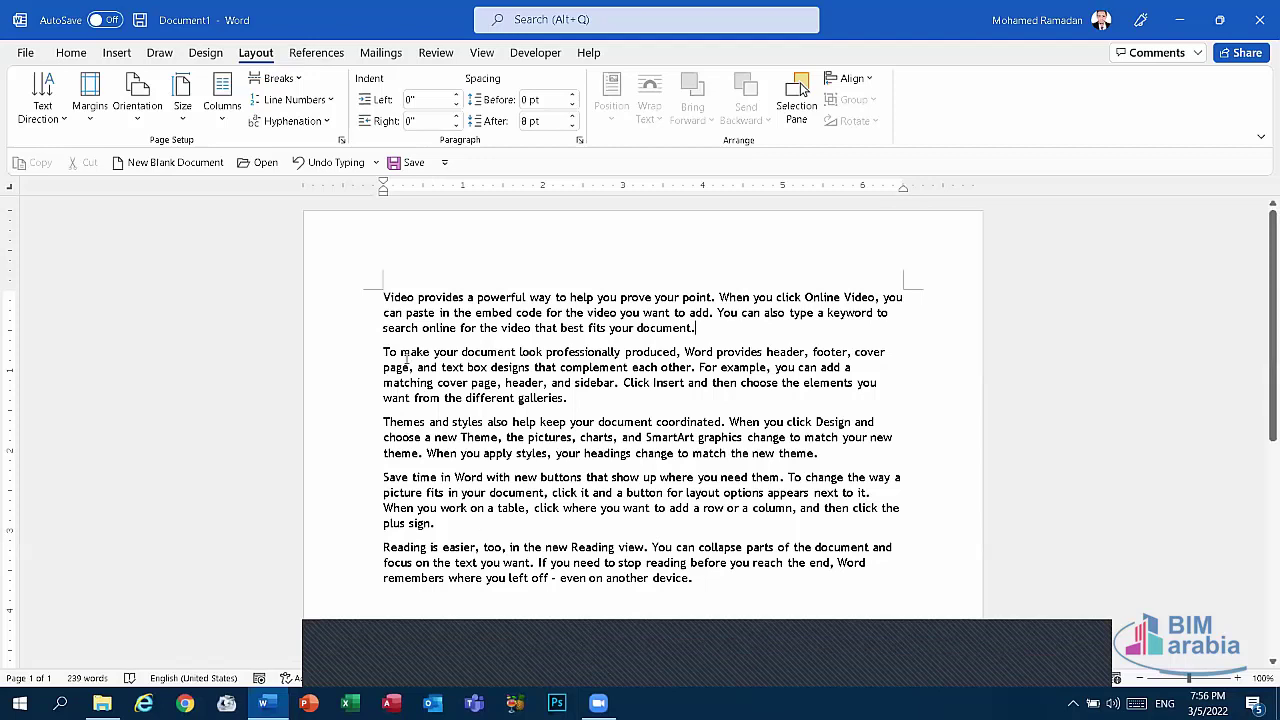
key("ctrl+a")
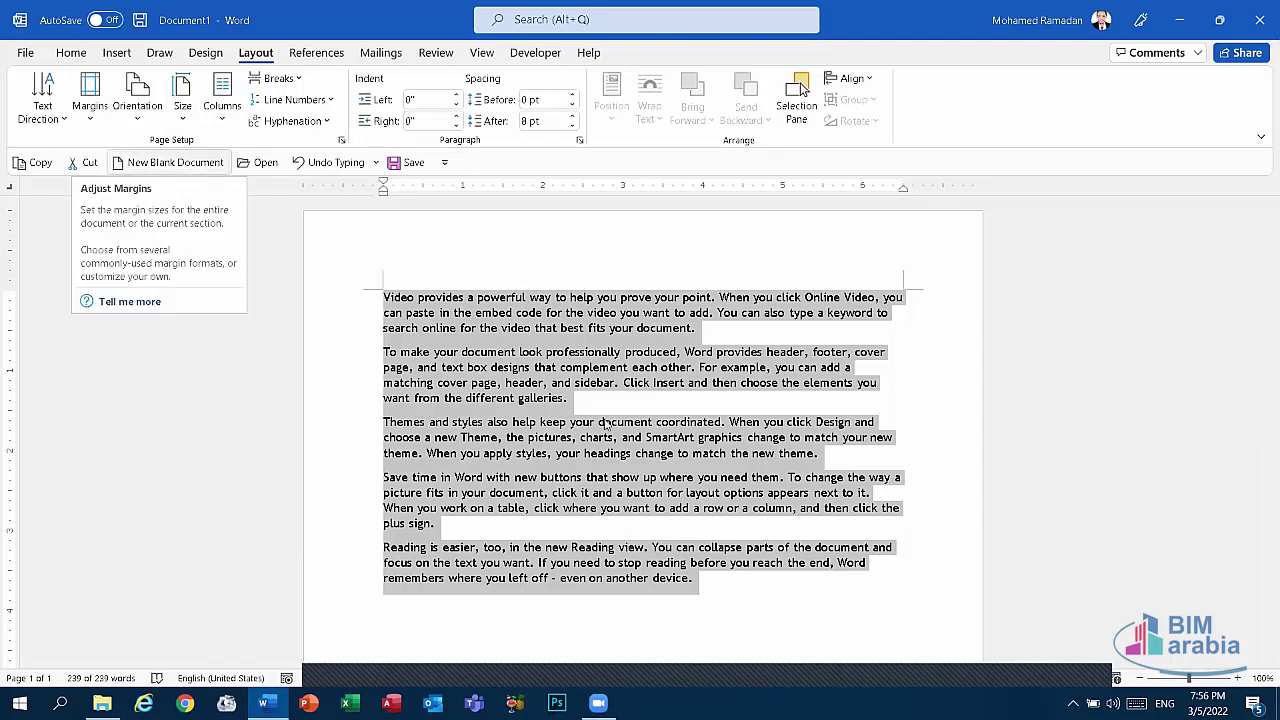
left_click_drag(383, 398, 567, 398)
left_click(116, 52)
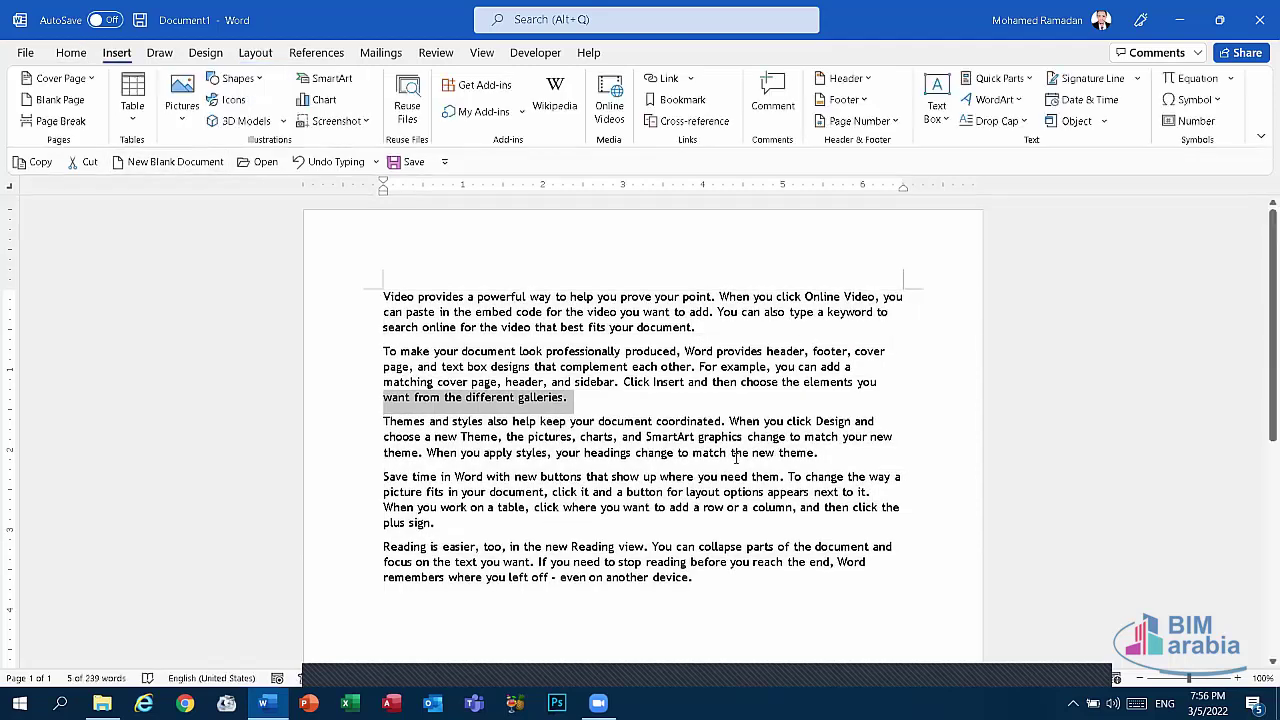
left_click(587, 402)
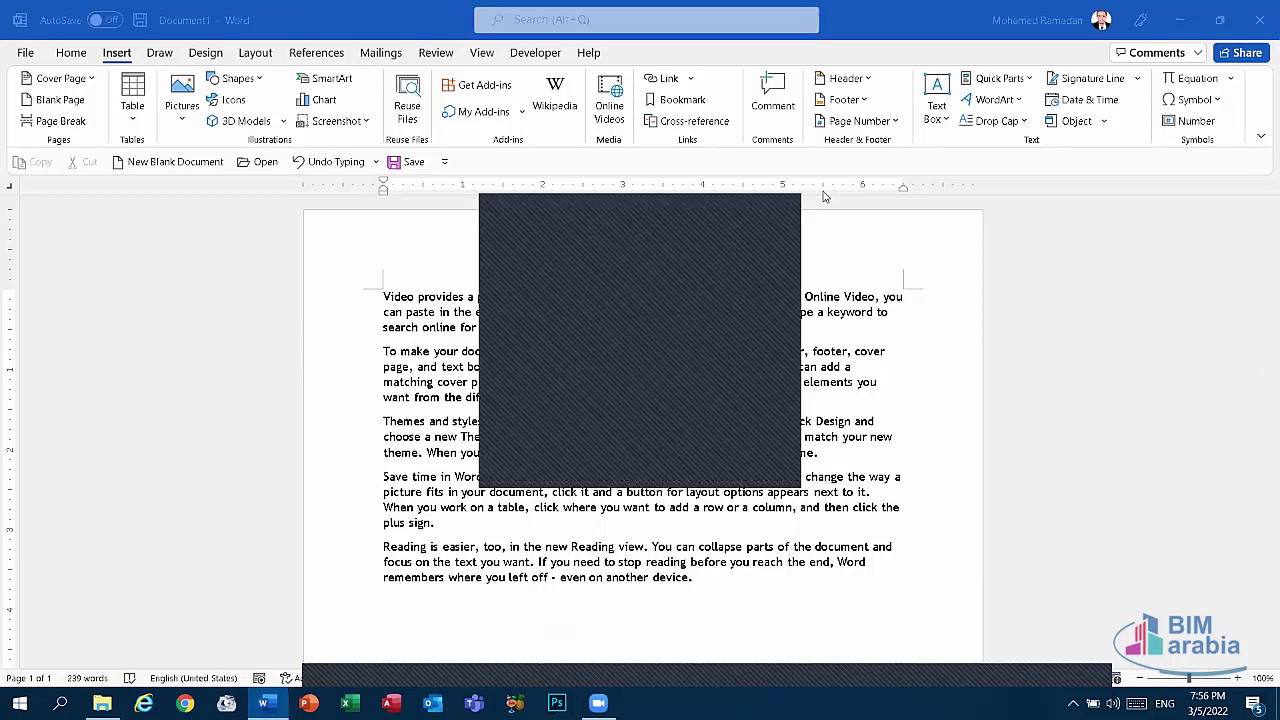
left_click(773, 424)
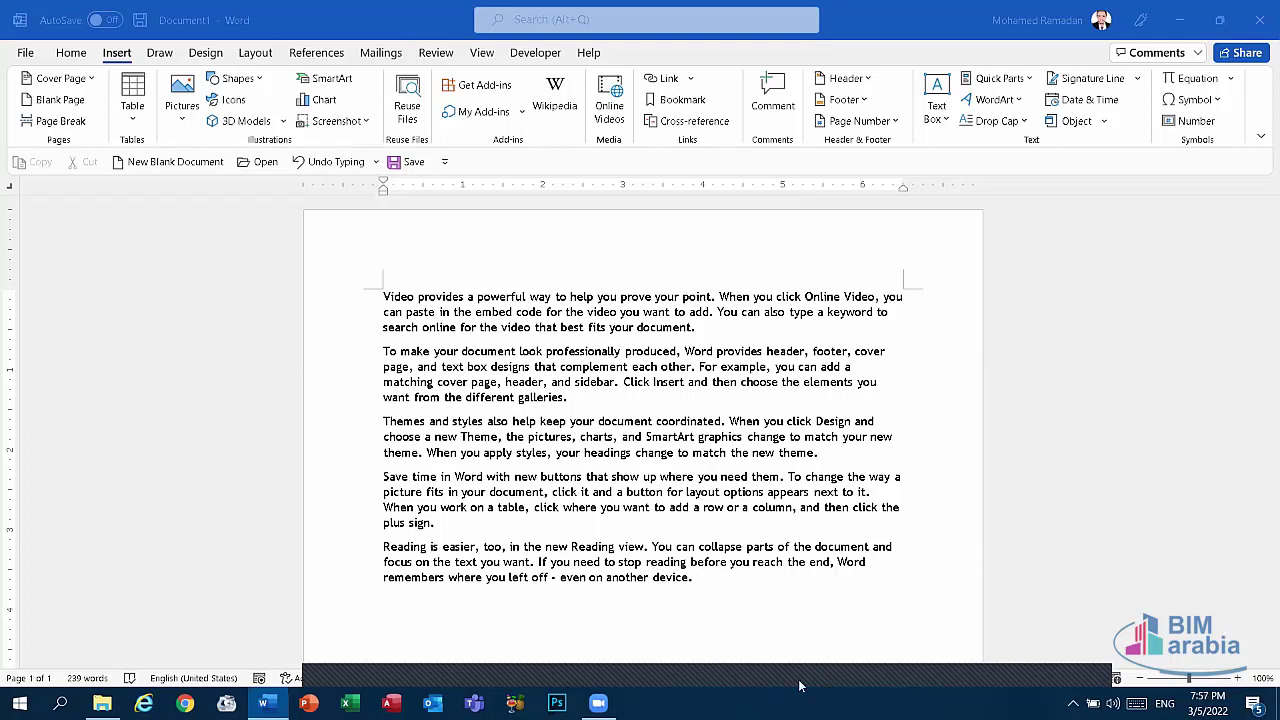
left_click(697, 577)
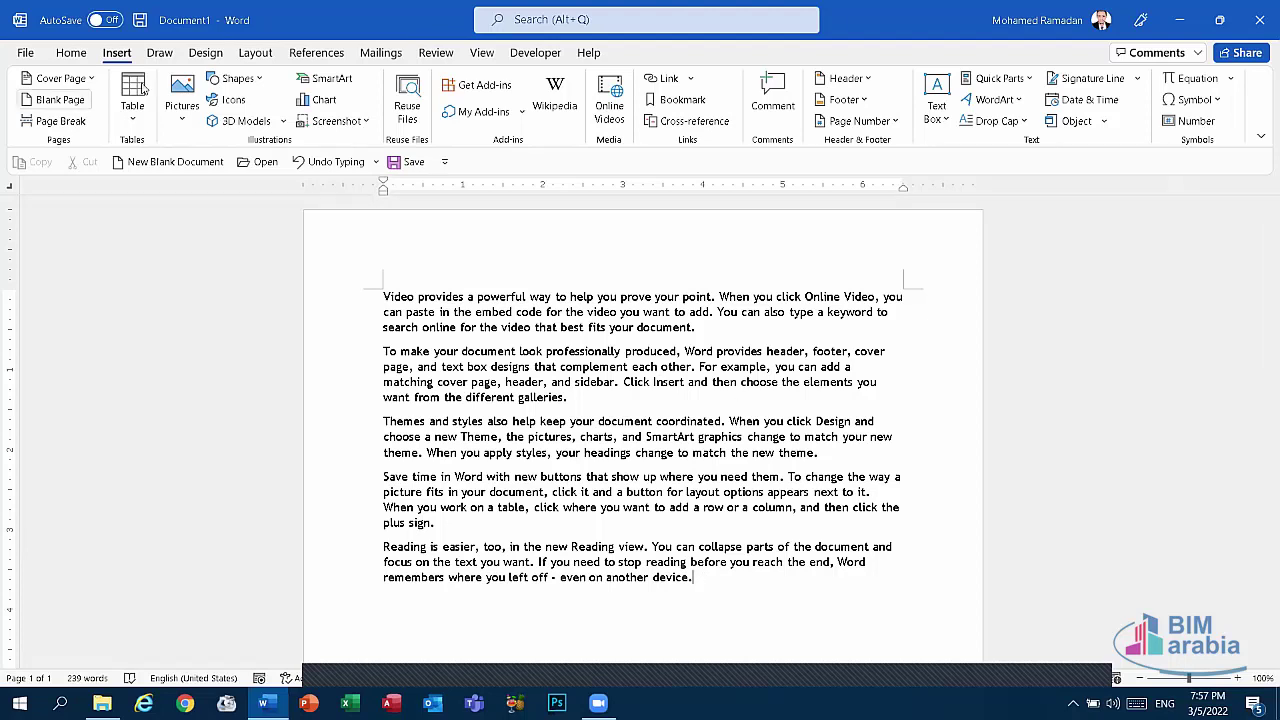
left_click(255, 58)
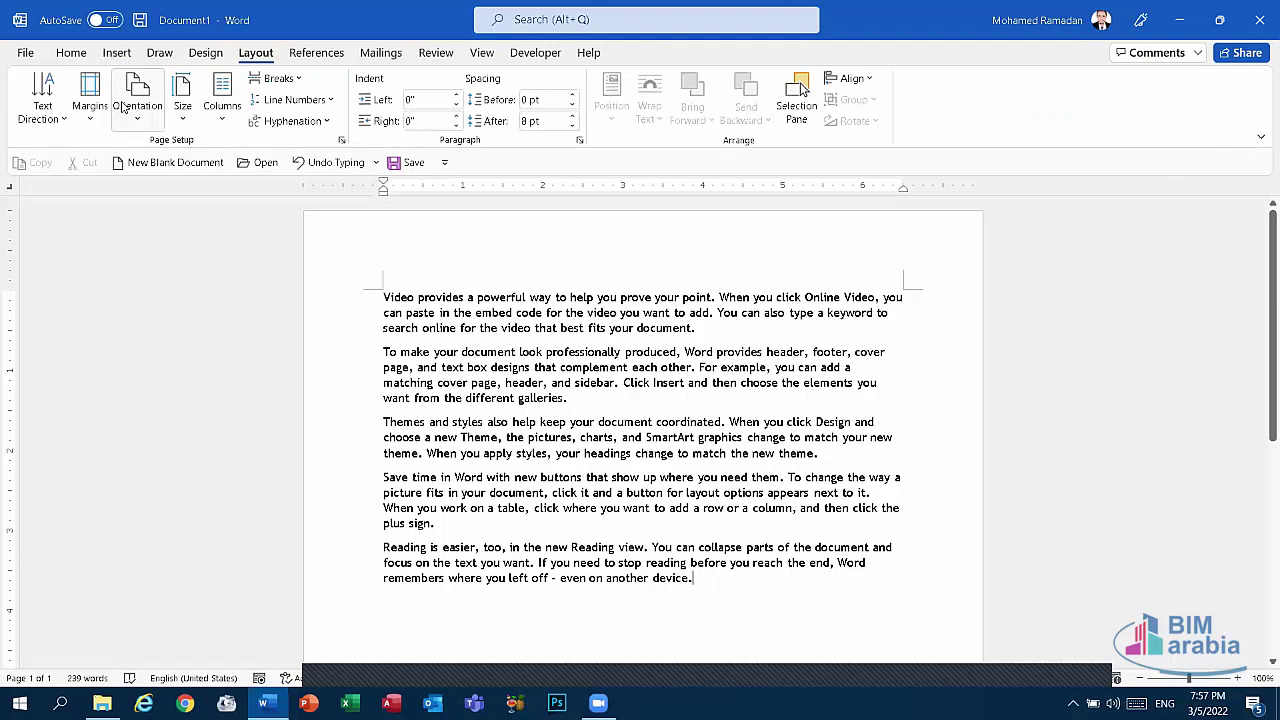
left_click(123, 108)
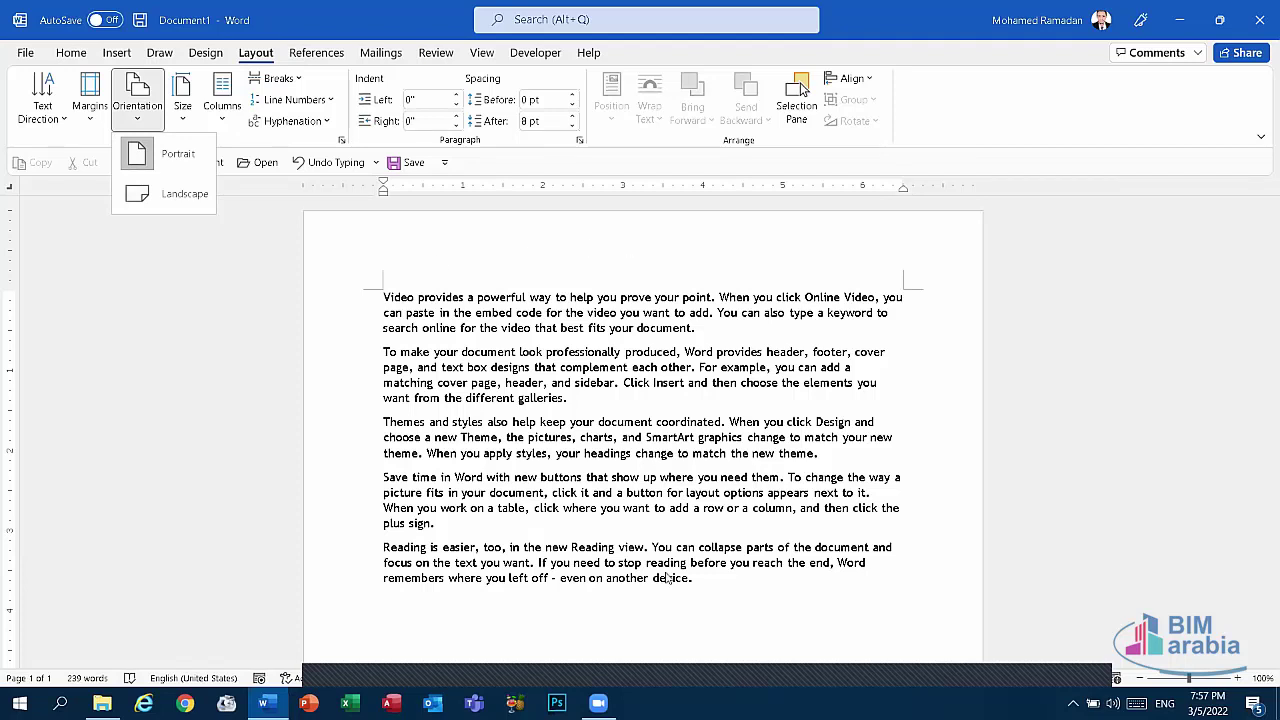
scroll(625, 275, "down", 3)
scroll(623, 306, "down", 3)
scroll(630, 463, "down", 3)
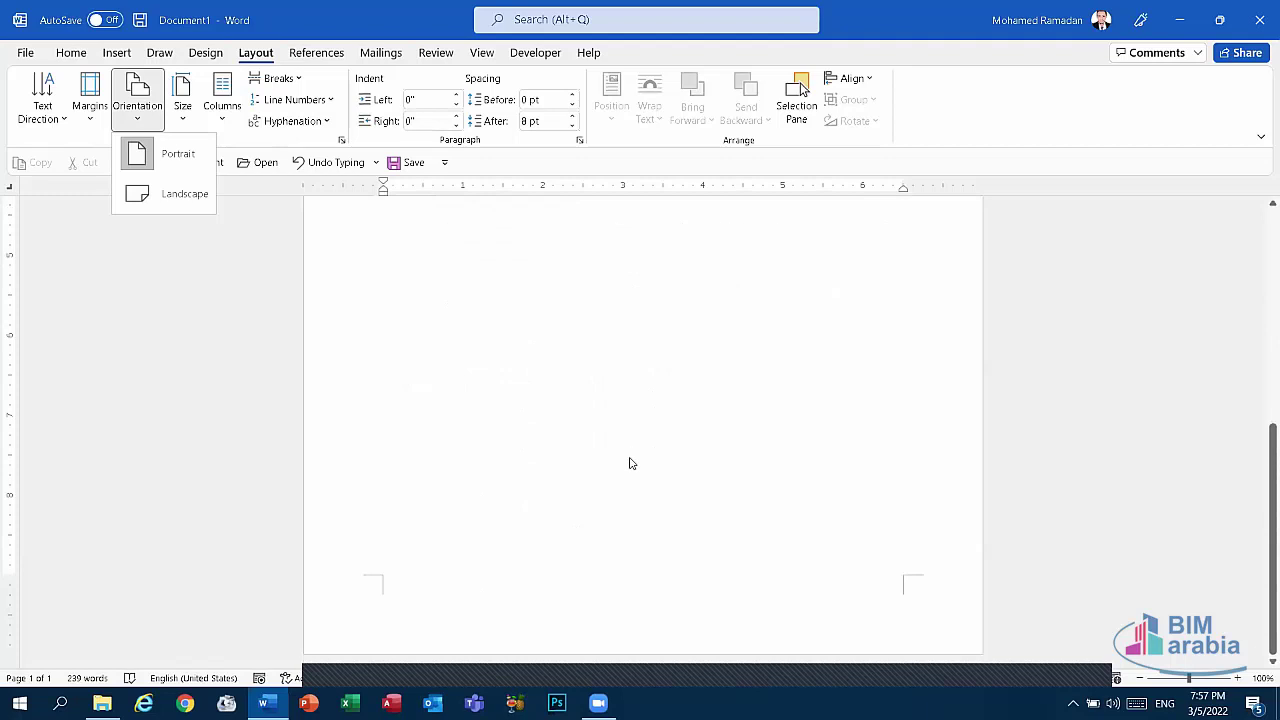
left_click(72, 56)
left_click(72, 55)
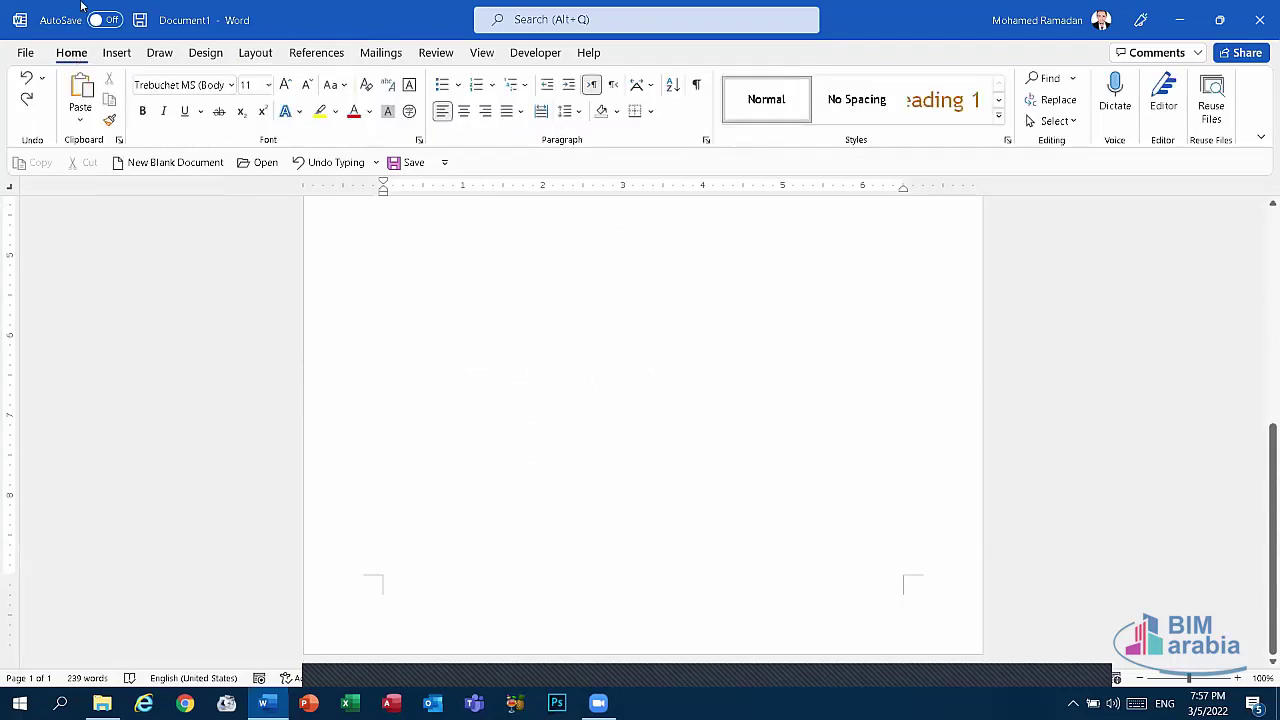
left_click(205, 52)
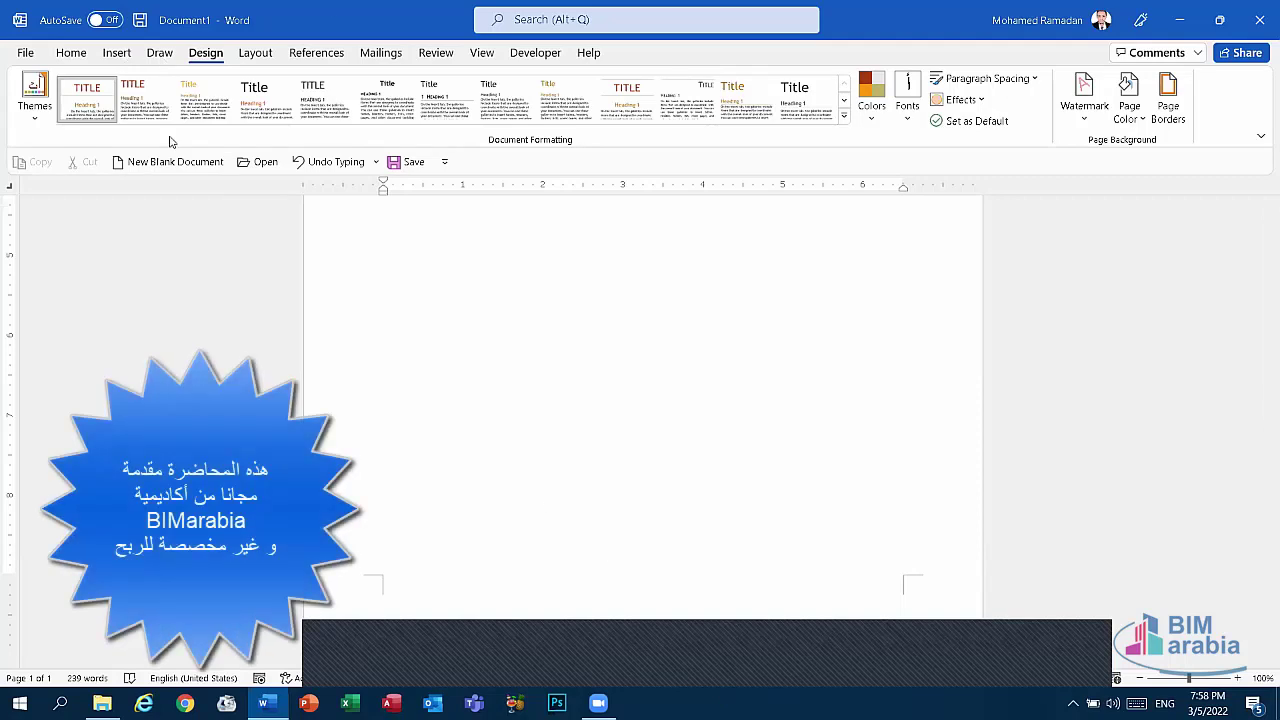
left_click(117, 52)
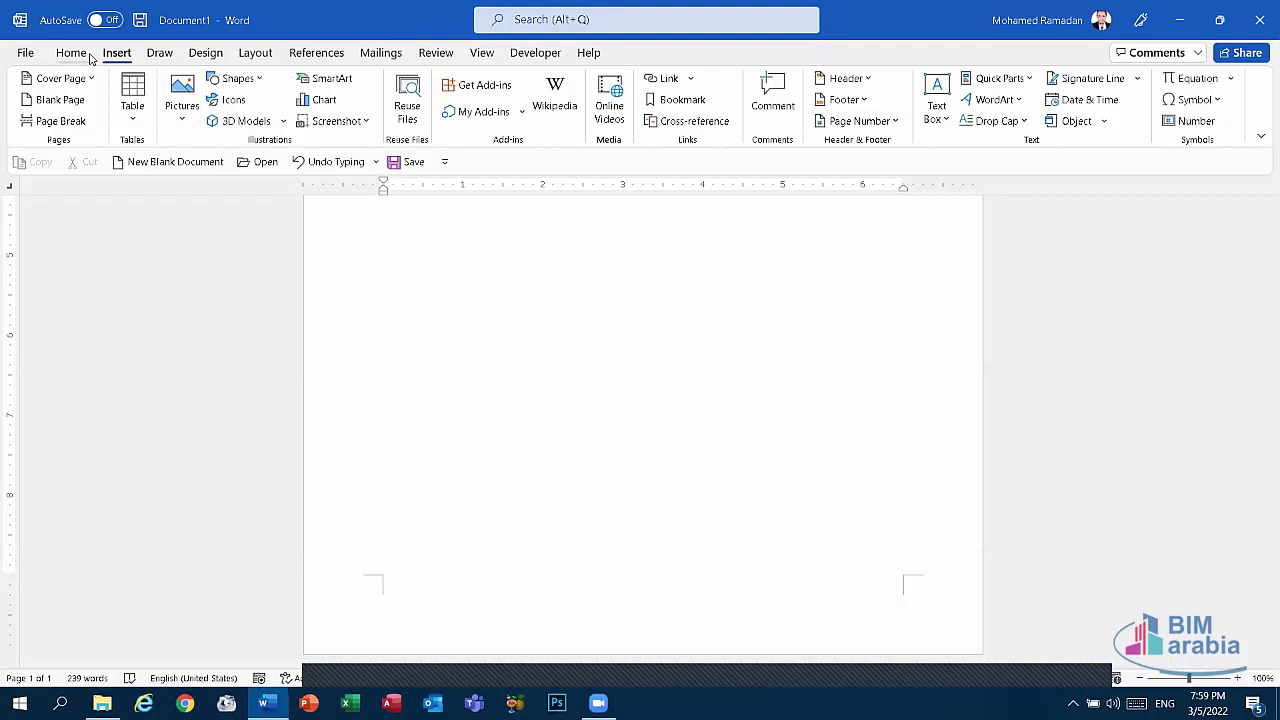
Insert a 3-column by 4-row table below the last paragraph, then delete it and reopen the Table menu
left_click(131, 124)
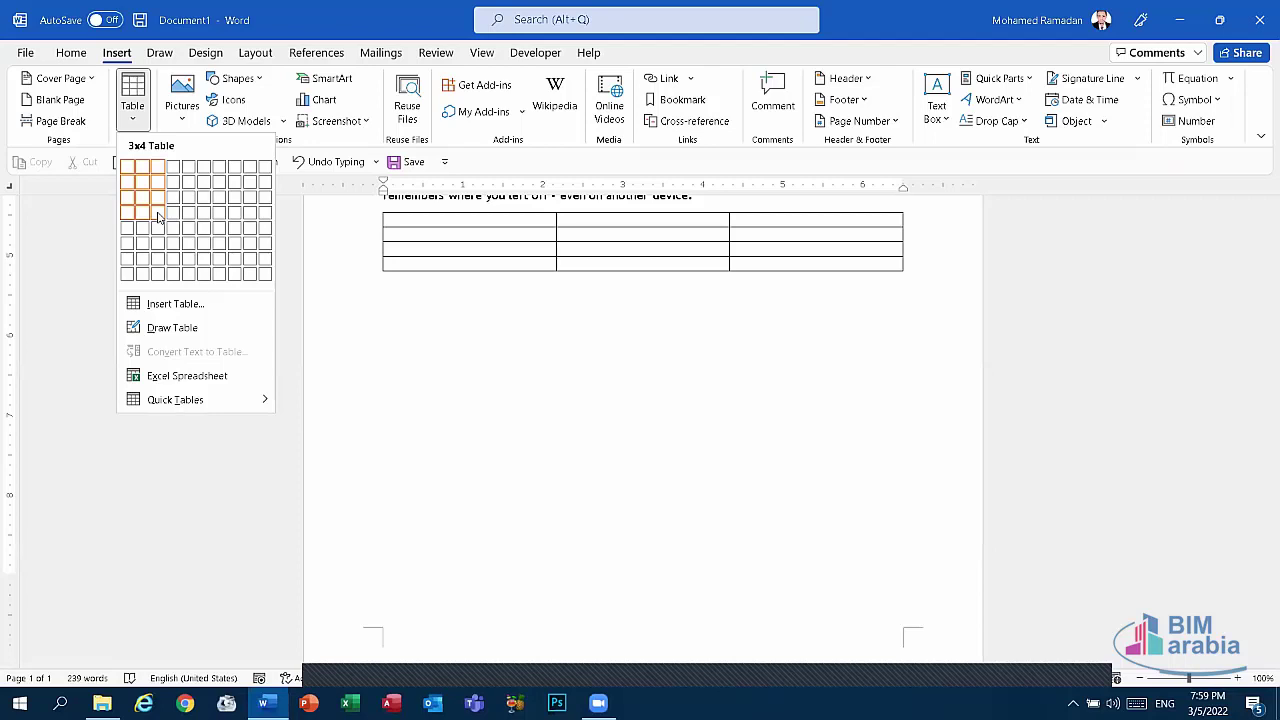
left_click(157, 217)
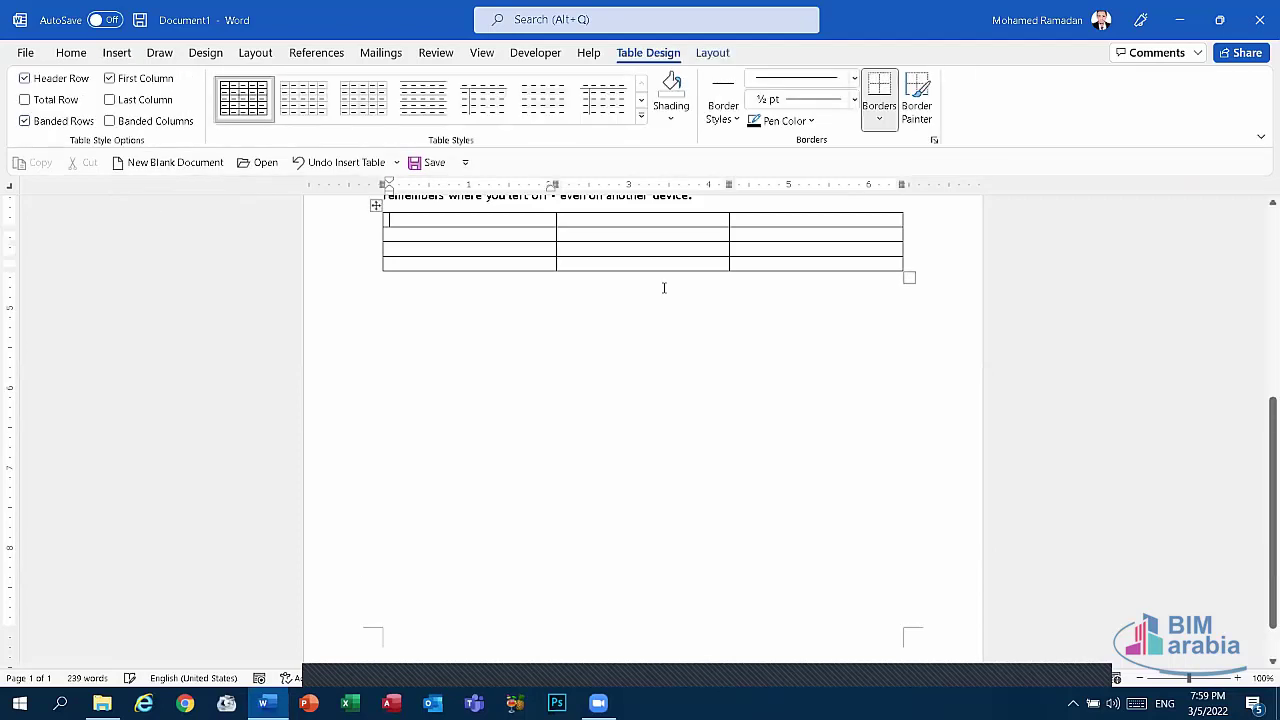
scroll(663, 286, "up", 4)
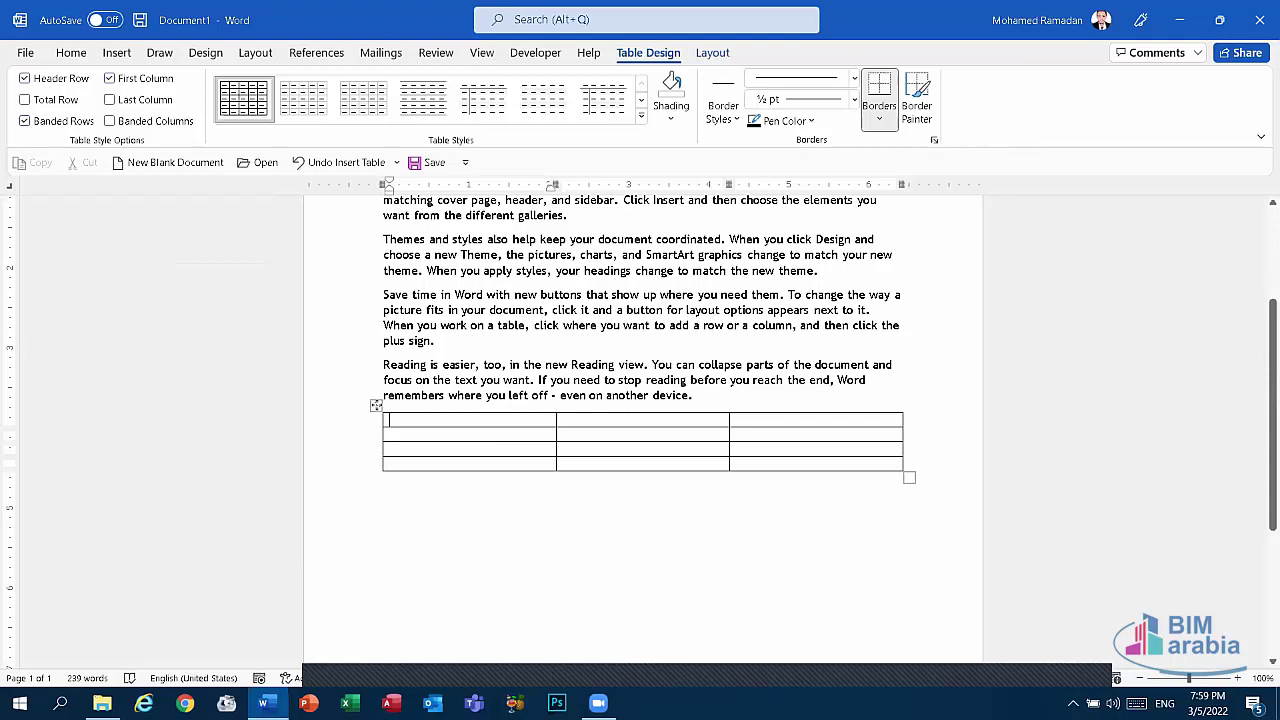
left_click(375, 405)
key("BackSpace")
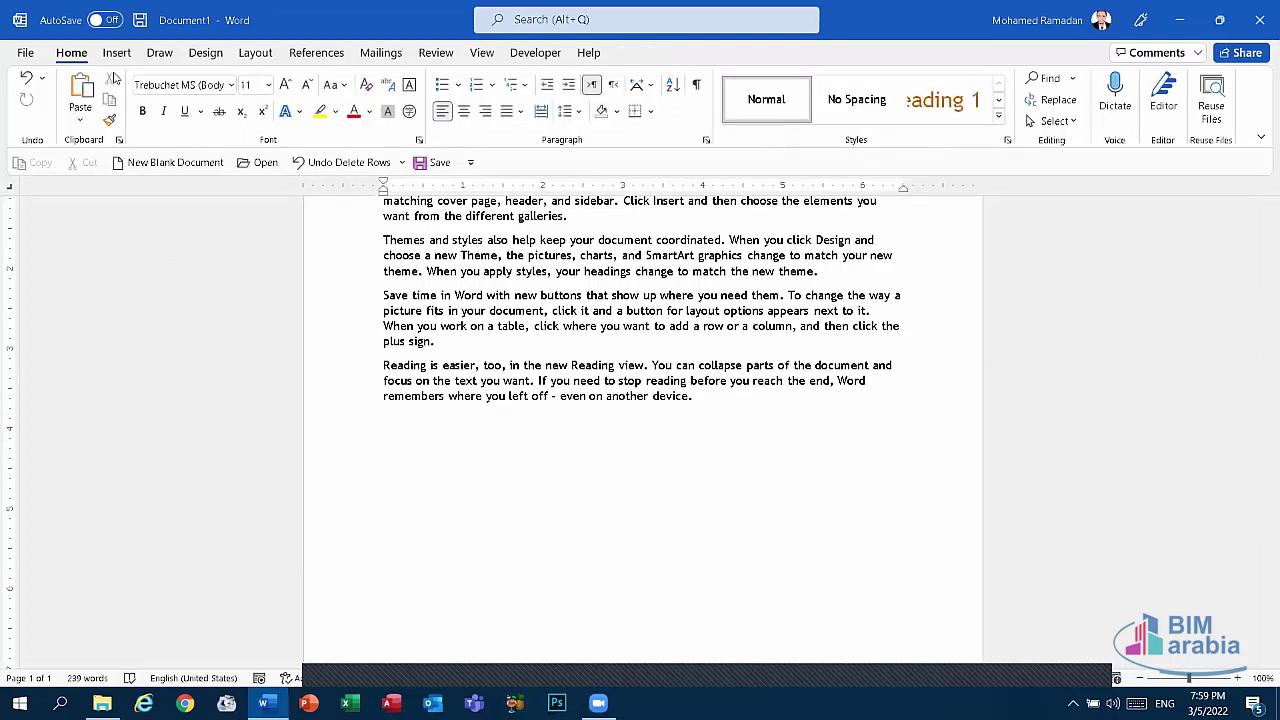
left_click(116, 53)
left_click(146, 126)
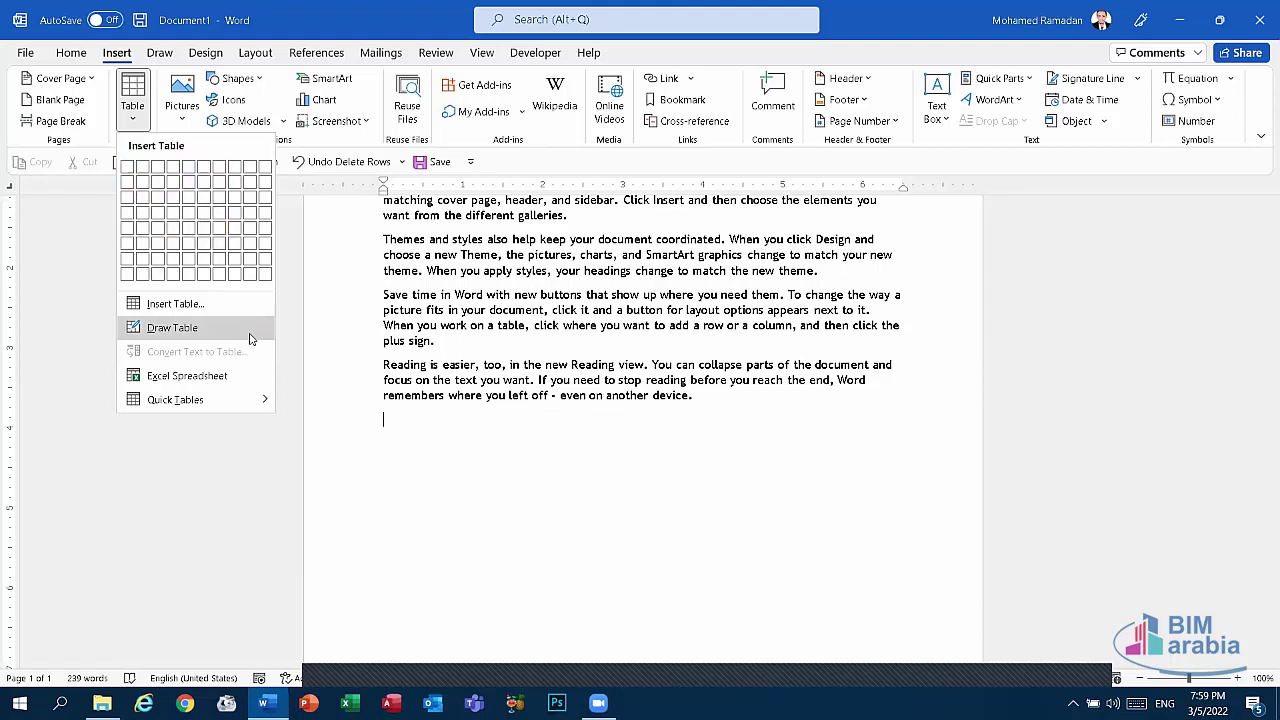
Create a 4-column, 3-row table through the Insert Table dialog
left_click(535, 437)
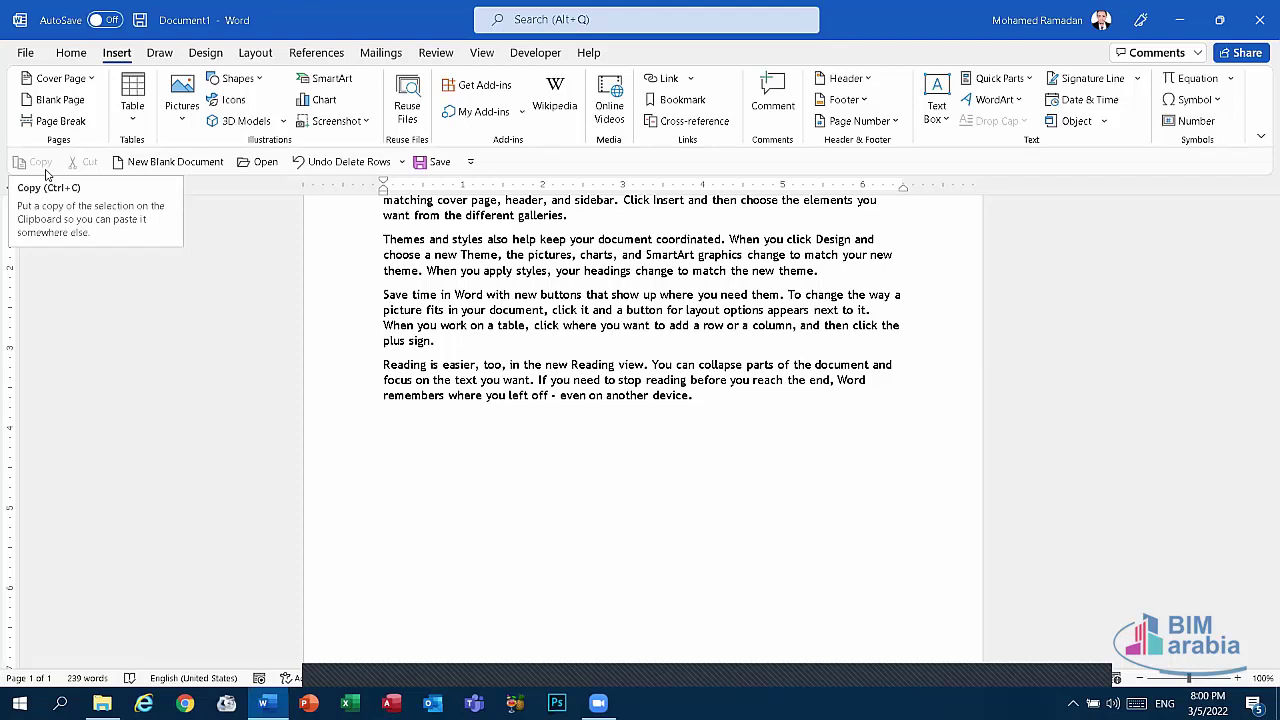
left_click(134, 115)
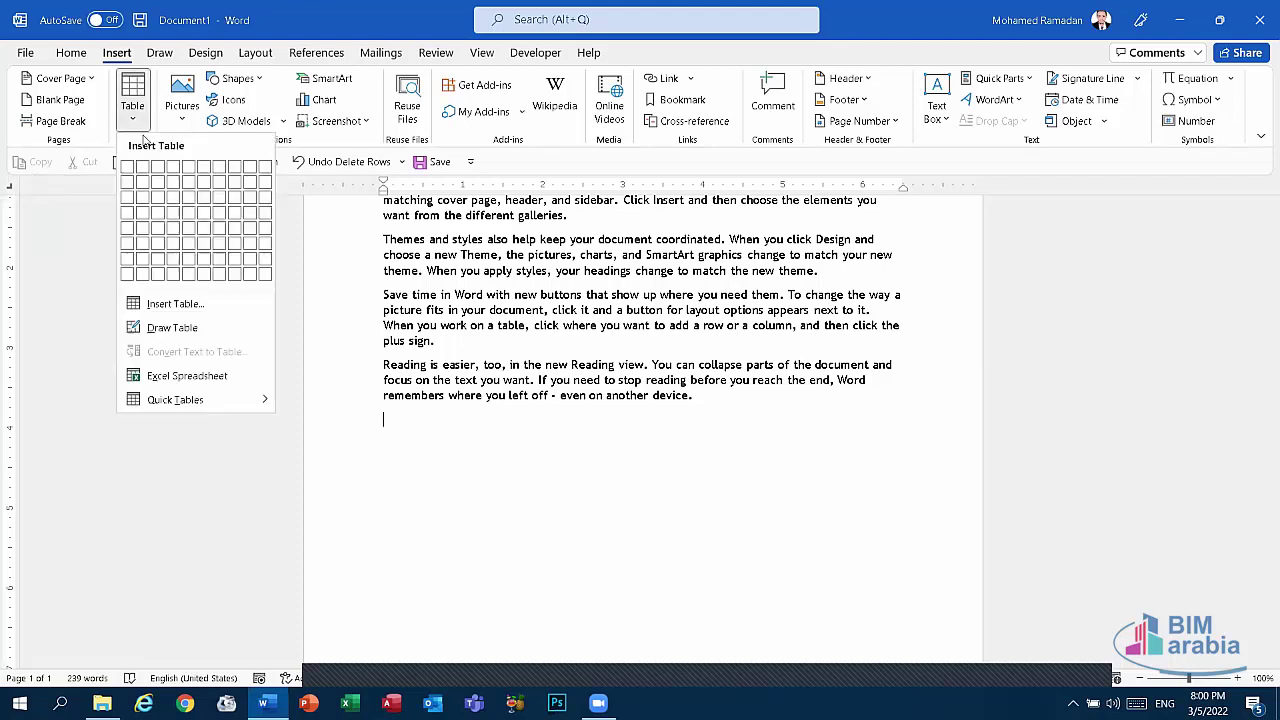
left_click(222, 313)
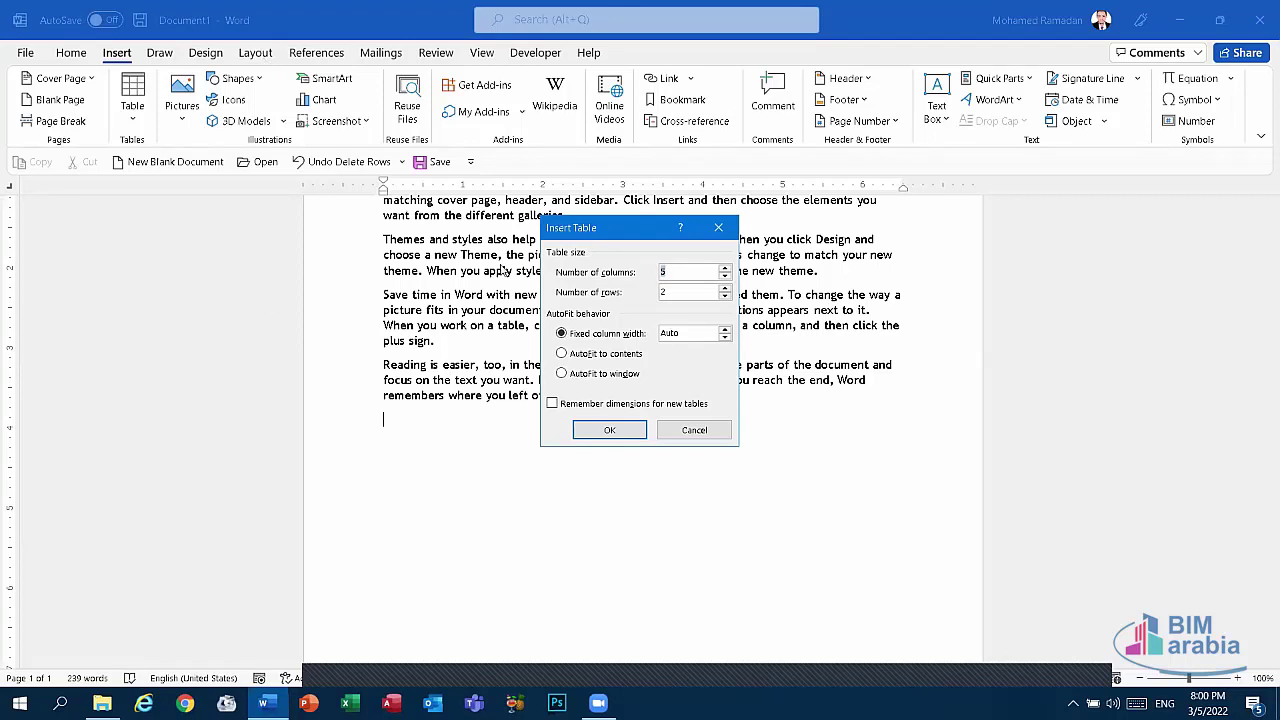
type("4")
key("Tab")
type("3")
left_click(604, 430)
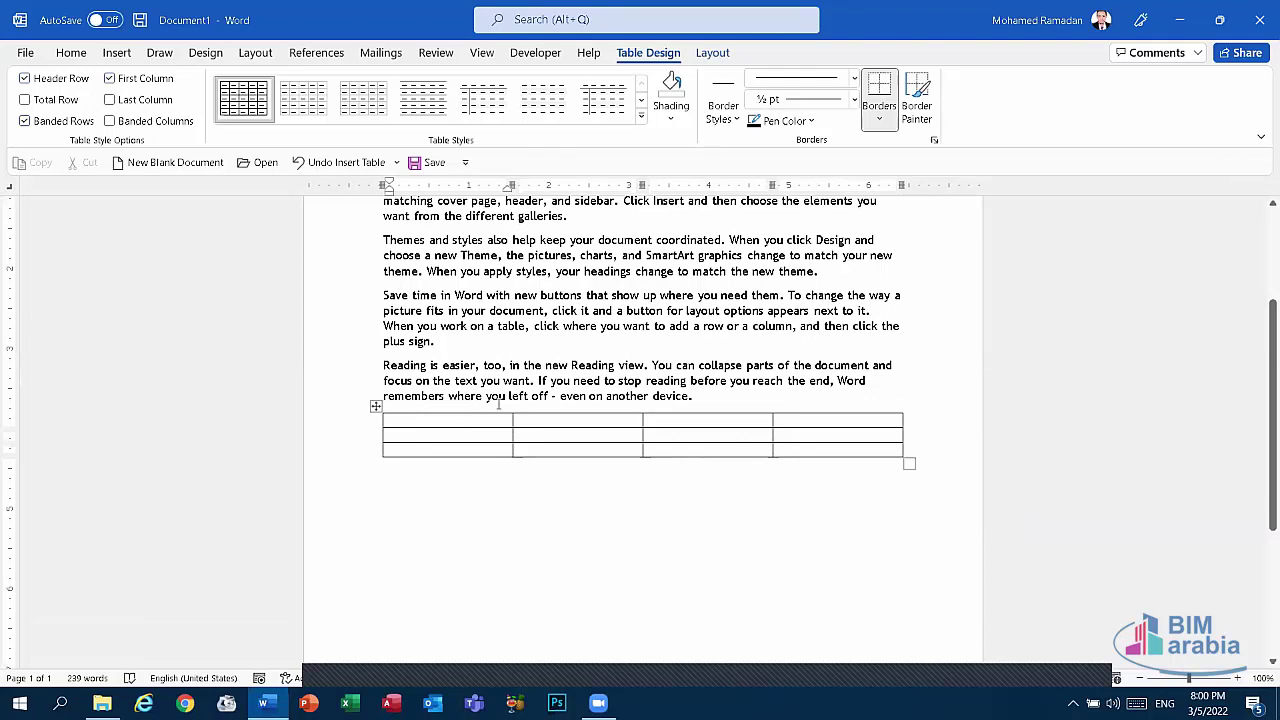
Select the table's first column and first row, then delete the whole table
left_click_drag(478, 416, 477, 443)
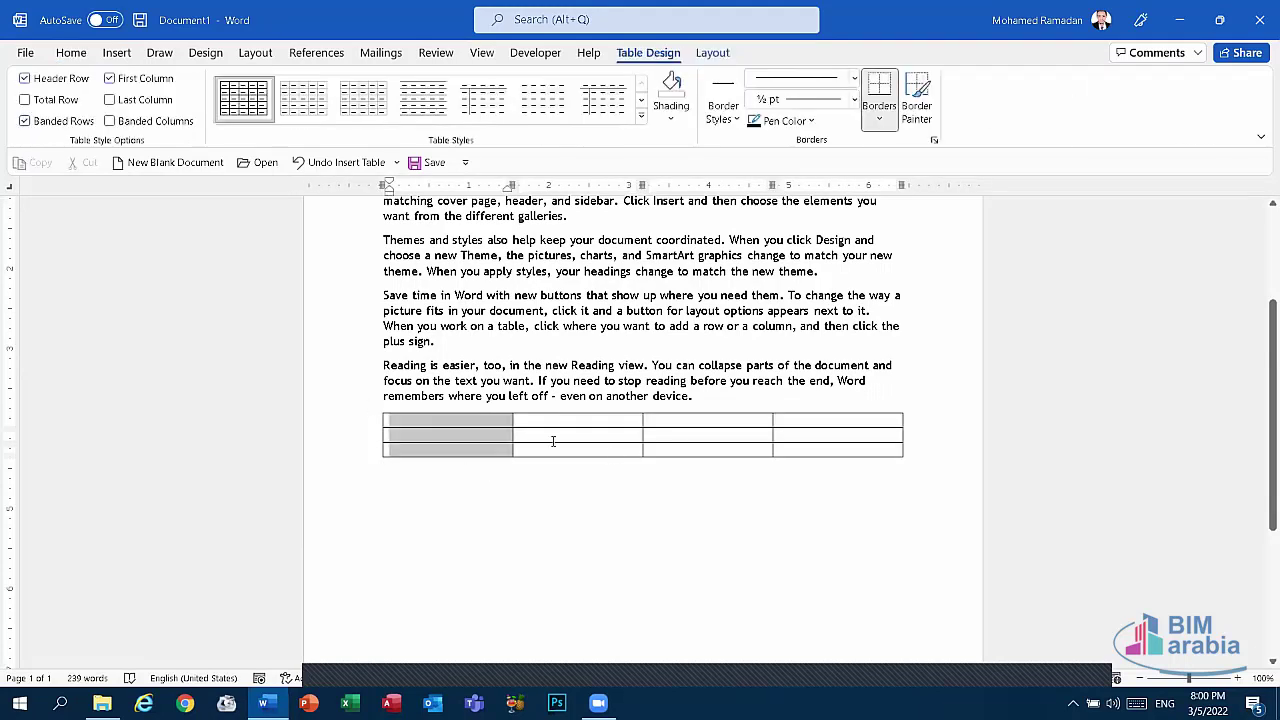
left_click(468, 422)
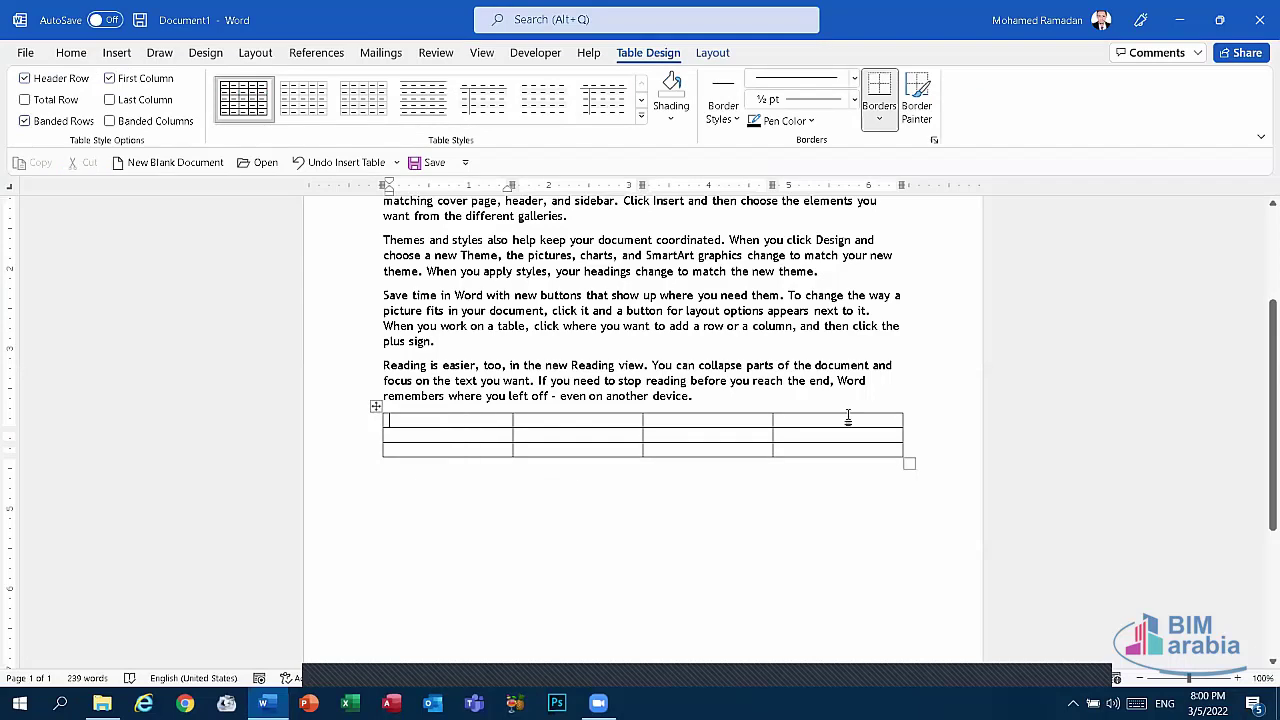
key("shift+Right")
key("shift+Right")
key("shift+Right")
key("shift+Right")
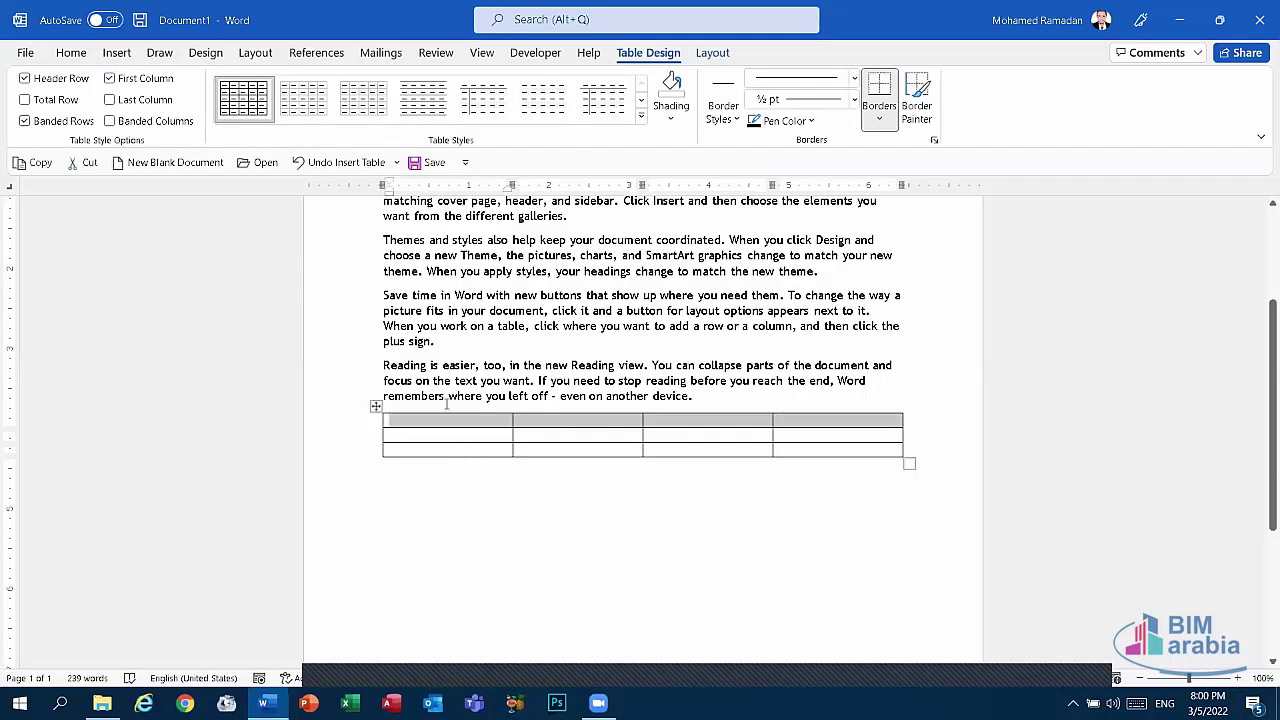
key("ctrl+End")
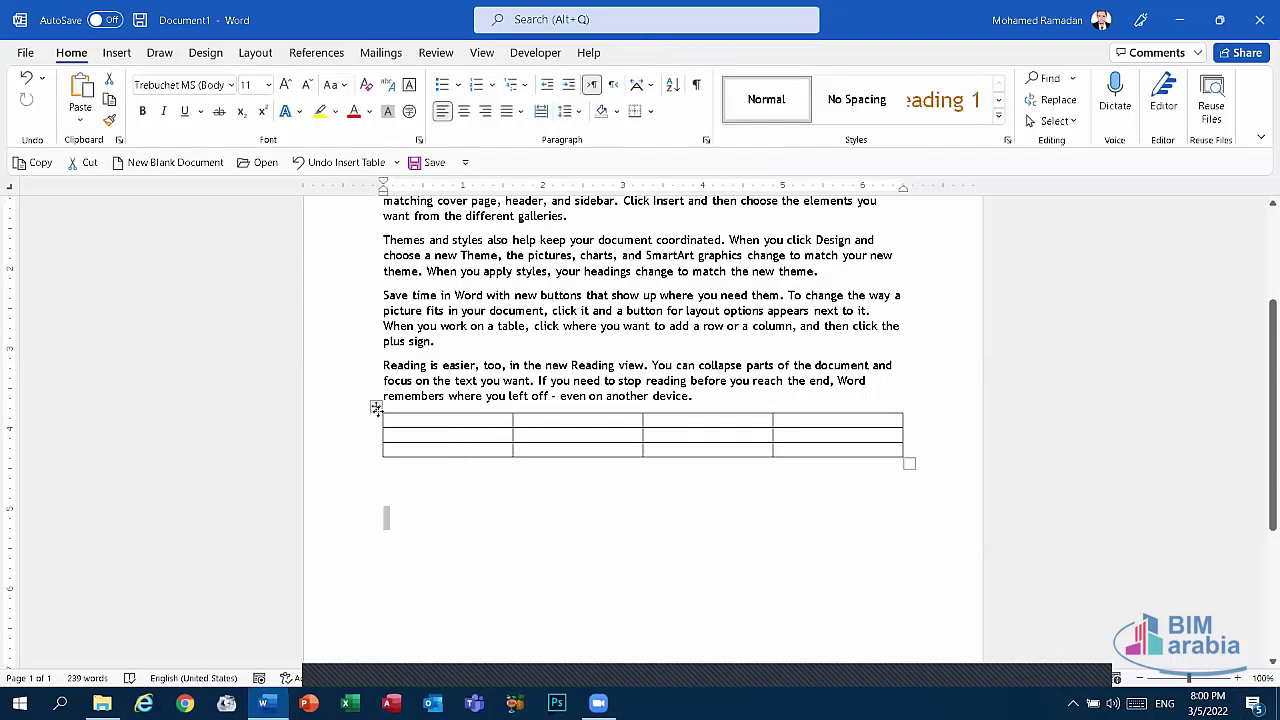
left_click(376, 408)
key("BackSpace")
left_click(116, 53)
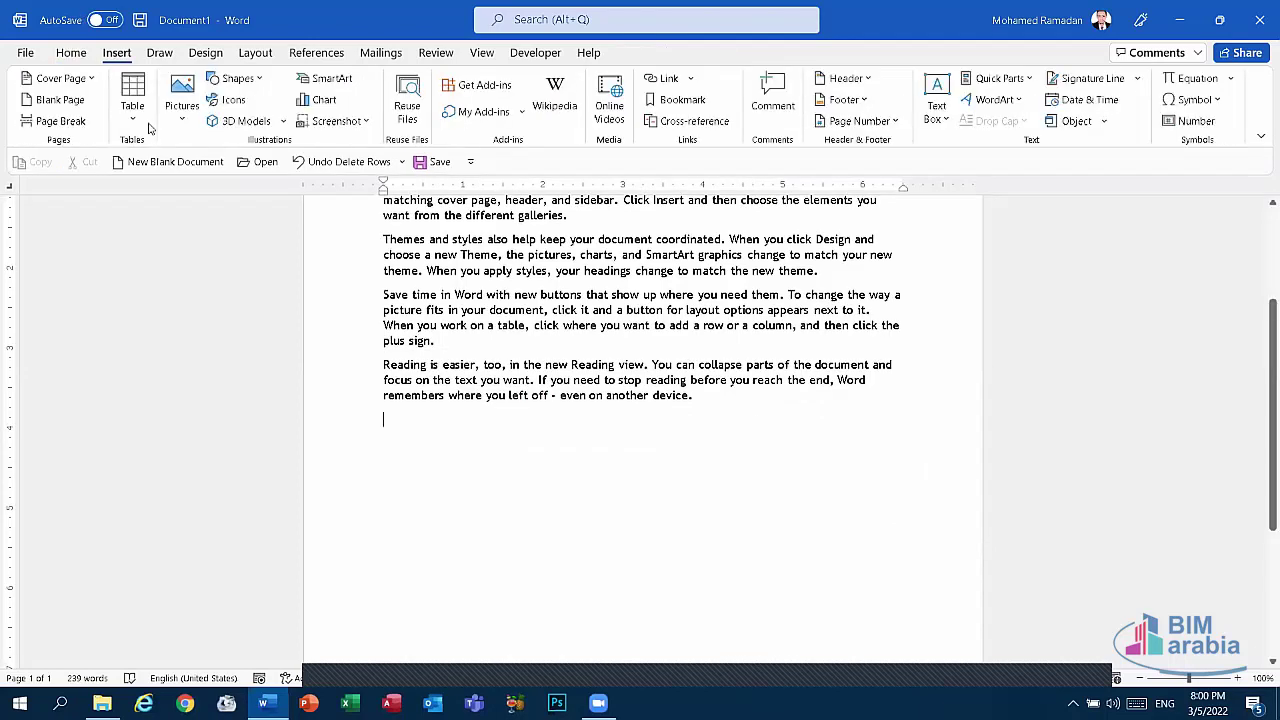
Use Draw Table to draw a table outline with column and row borders below the text
left_click(132, 108)
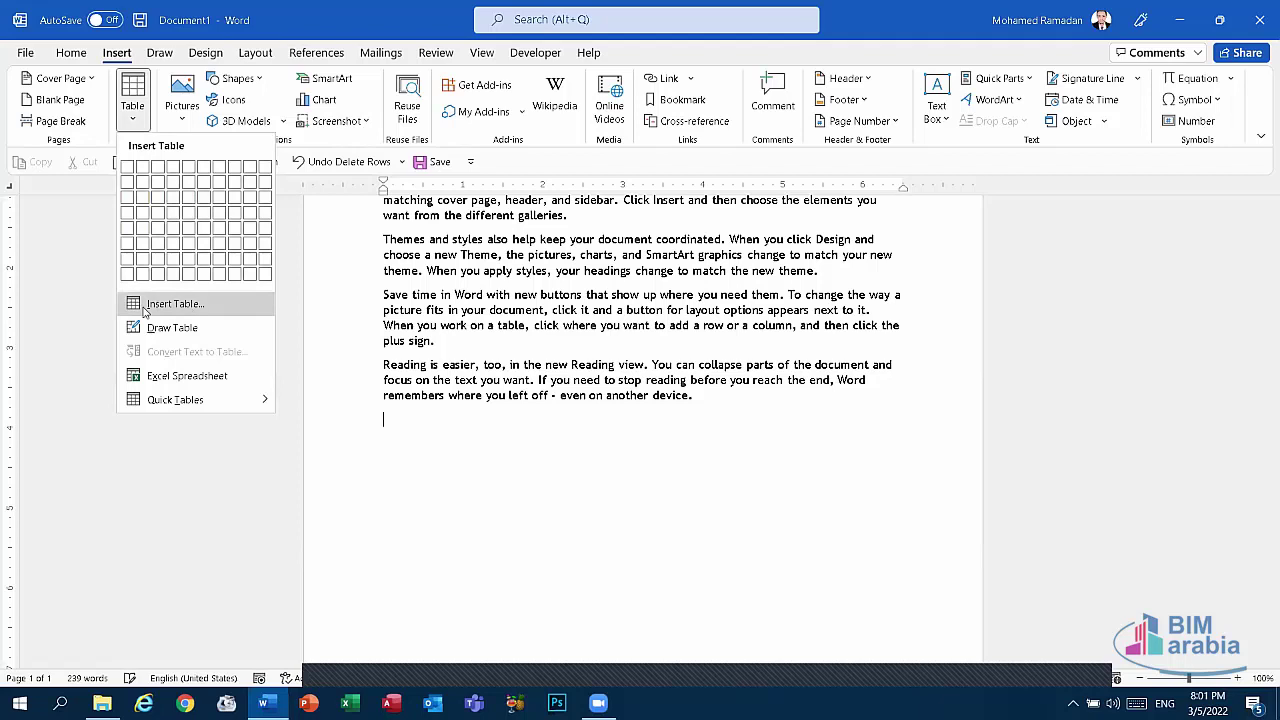
key("Return")
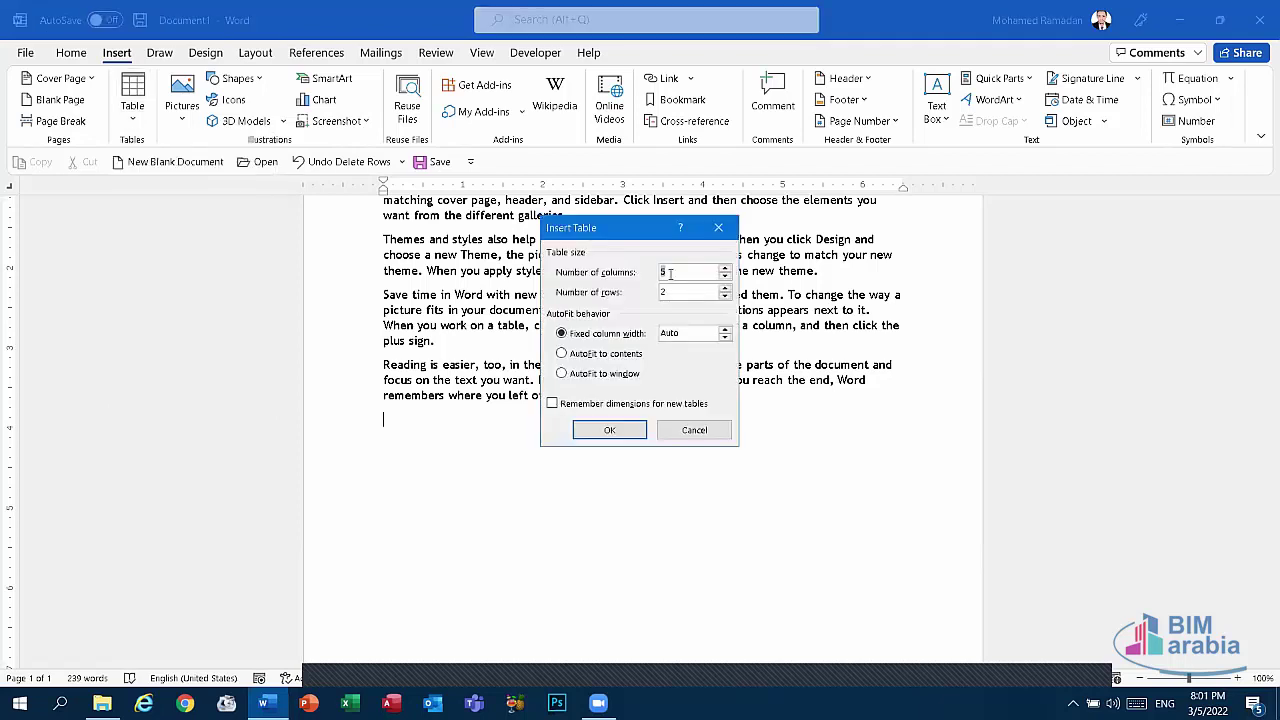
left_click(697, 429)
left_click(134, 118)
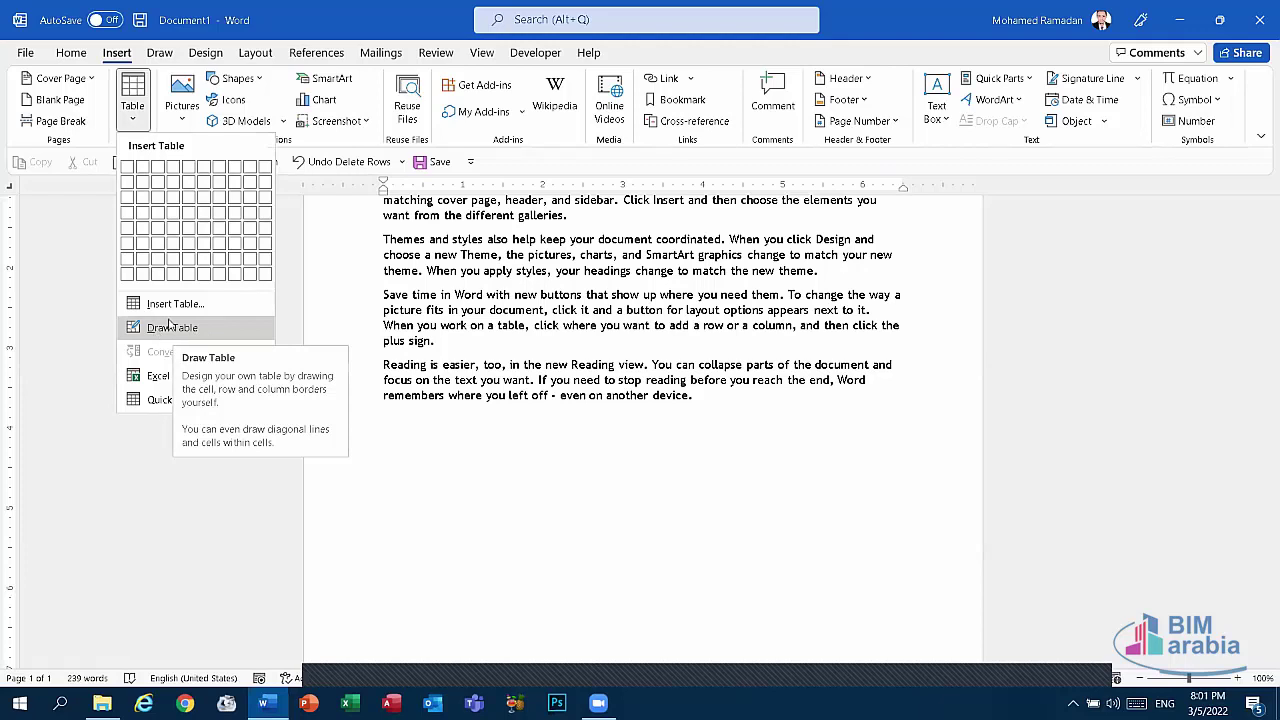
left_click(175, 333)
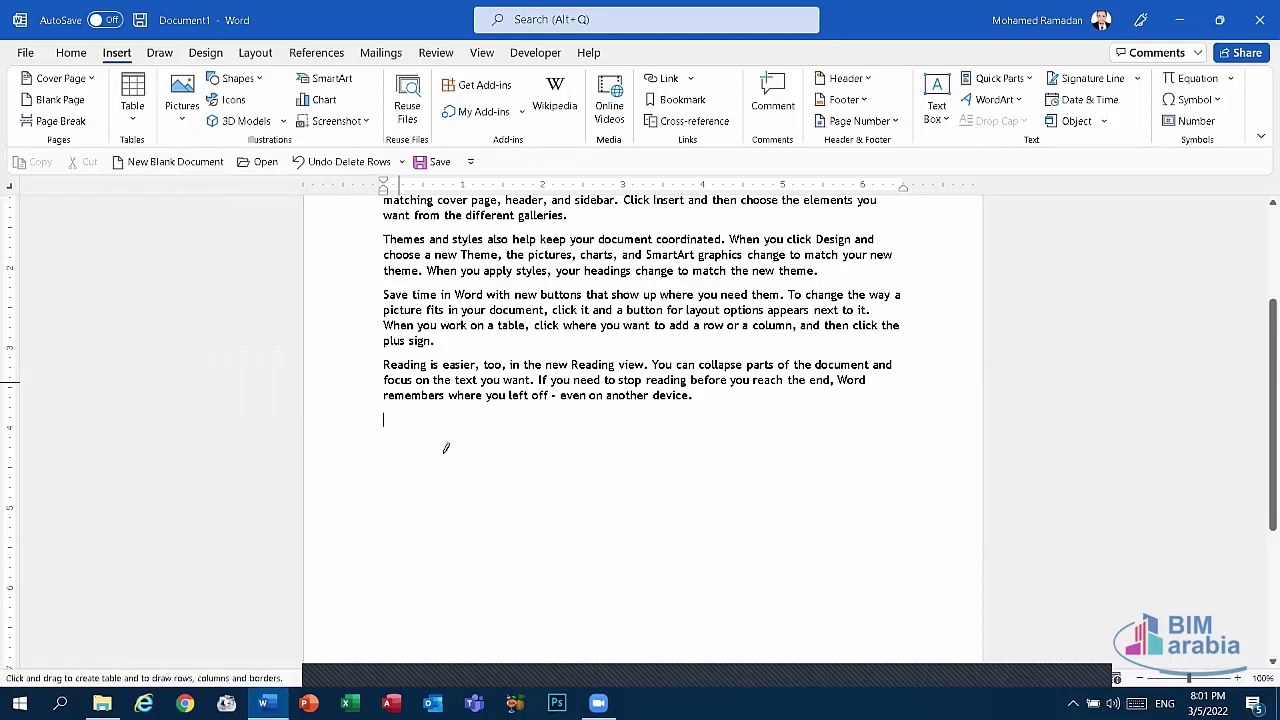
left_click_drag(432, 440, 904, 624)
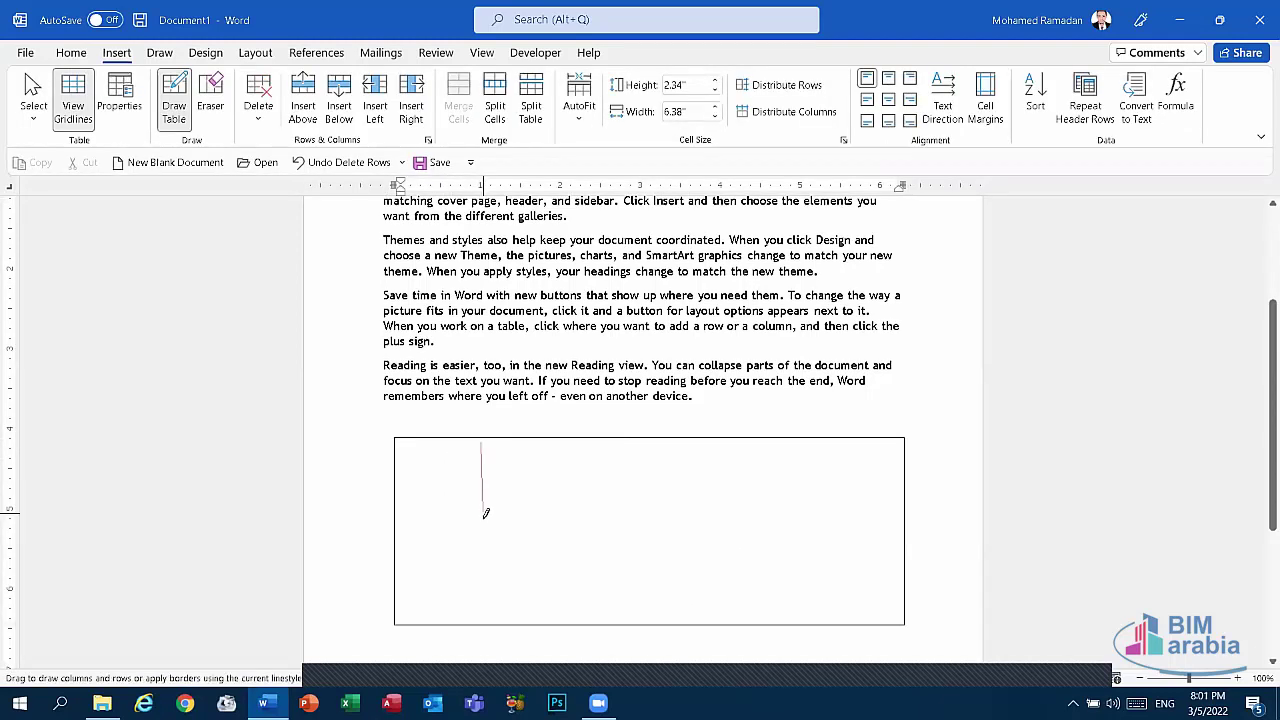
left_click_drag(486, 504, 489, 574)
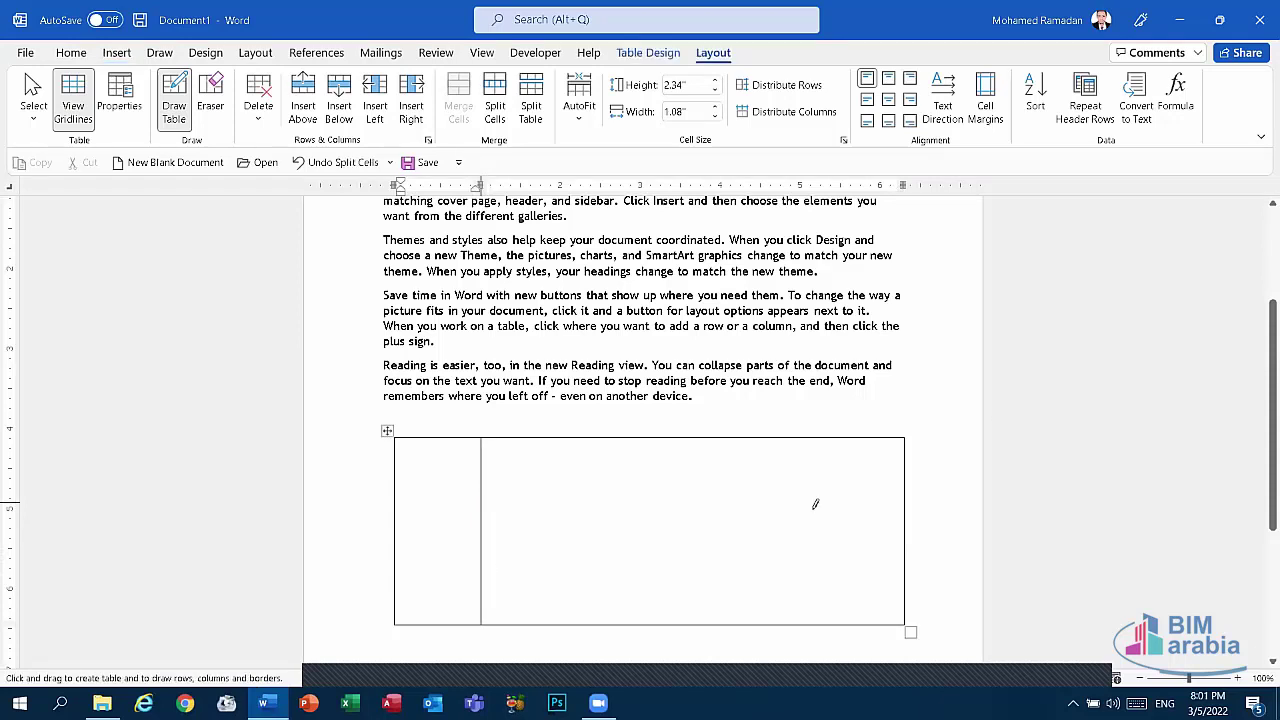
left_click_drag(815, 503, 484, 502)
left_click_drag(662, 504, 662, 622)
left_click_drag(803, 504, 803, 622)
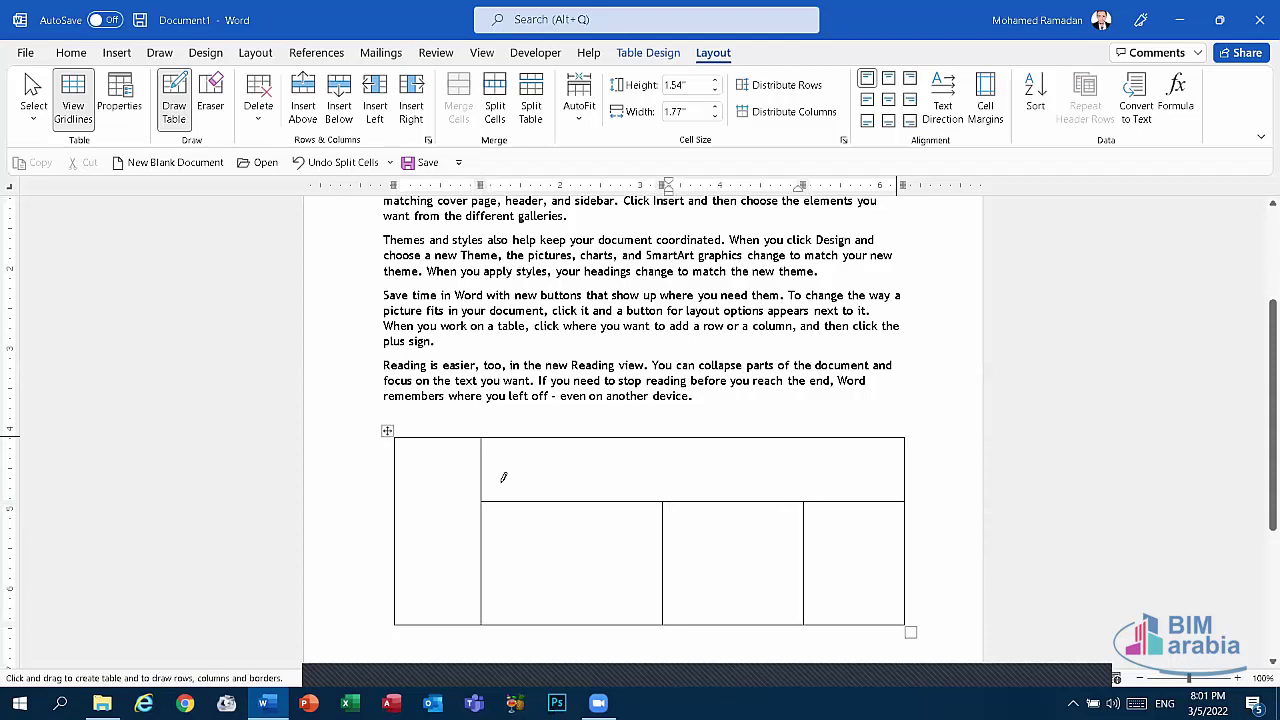
Add two diagonal lines across the drawn cells, then select and delete the table
left_click_drag(482, 500, 903, 439)
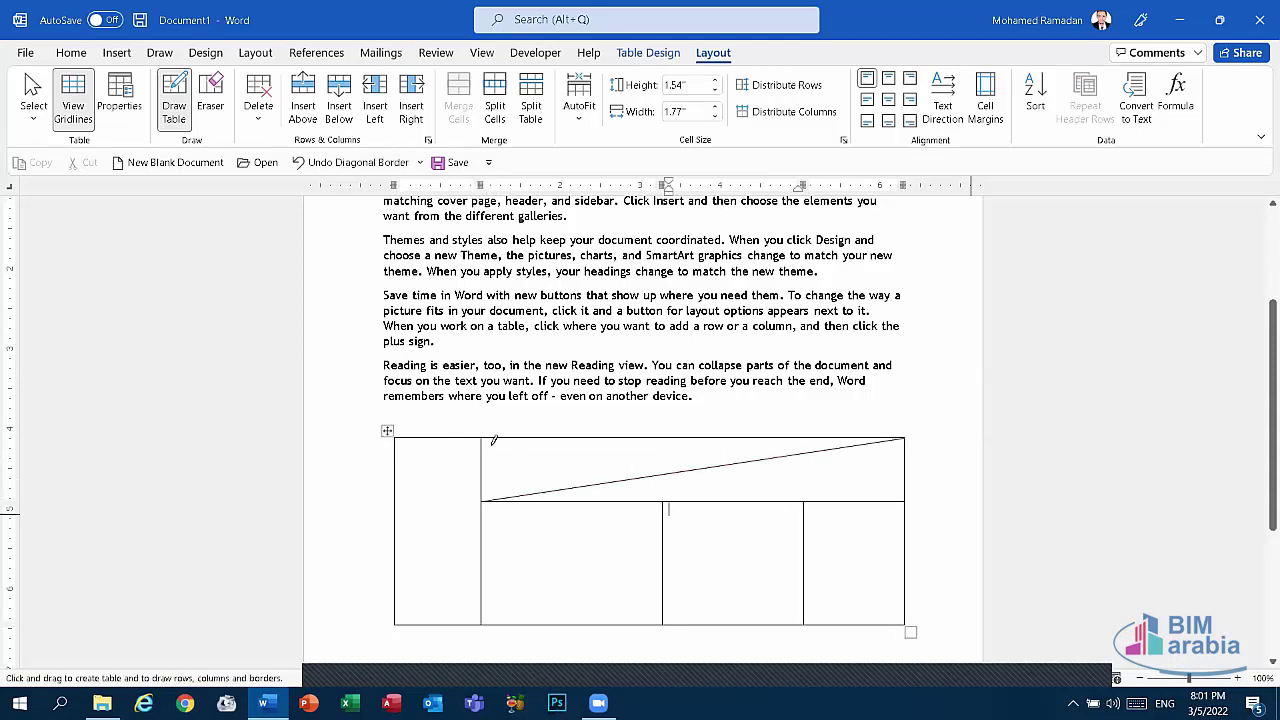
left_click_drag(397, 439, 478, 622)
key("Escape")
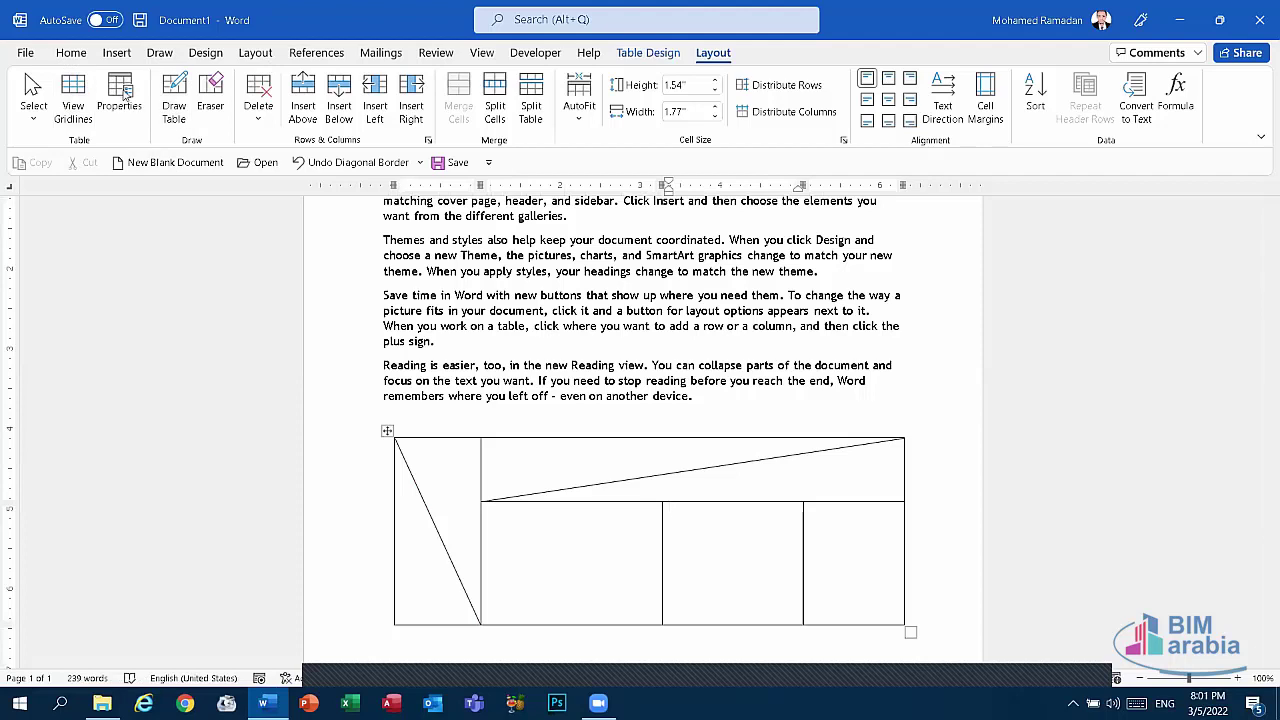
left_click(389, 430)
key("BackSpace")
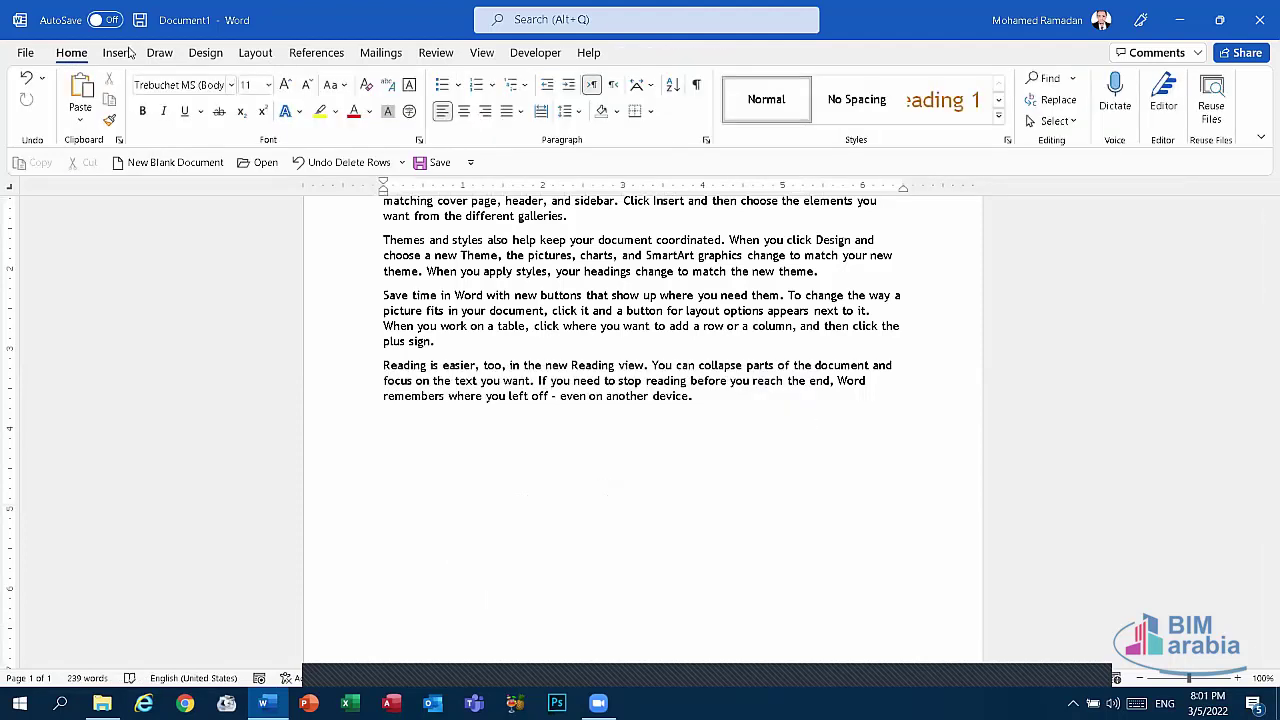
left_click(117, 52)
Open the Insert Table dialog without creating a table, then show the Table menu again
left_click(132, 105)
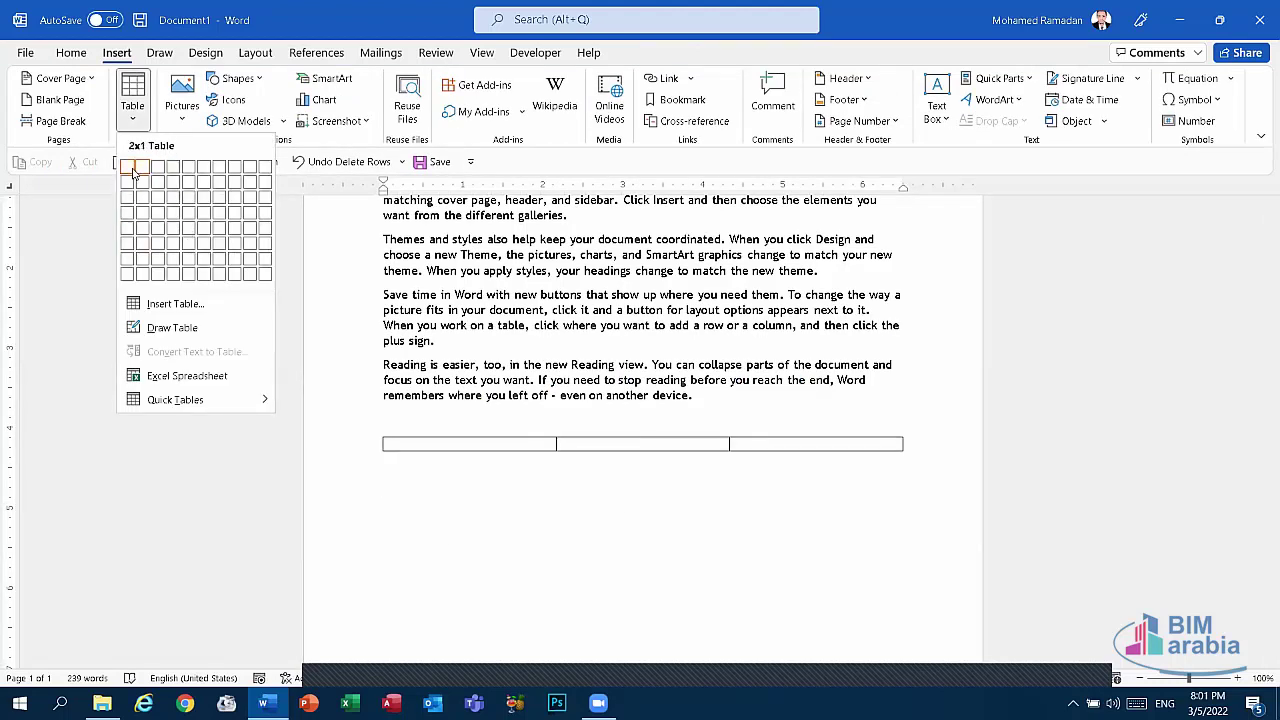
left_click(166, 306)
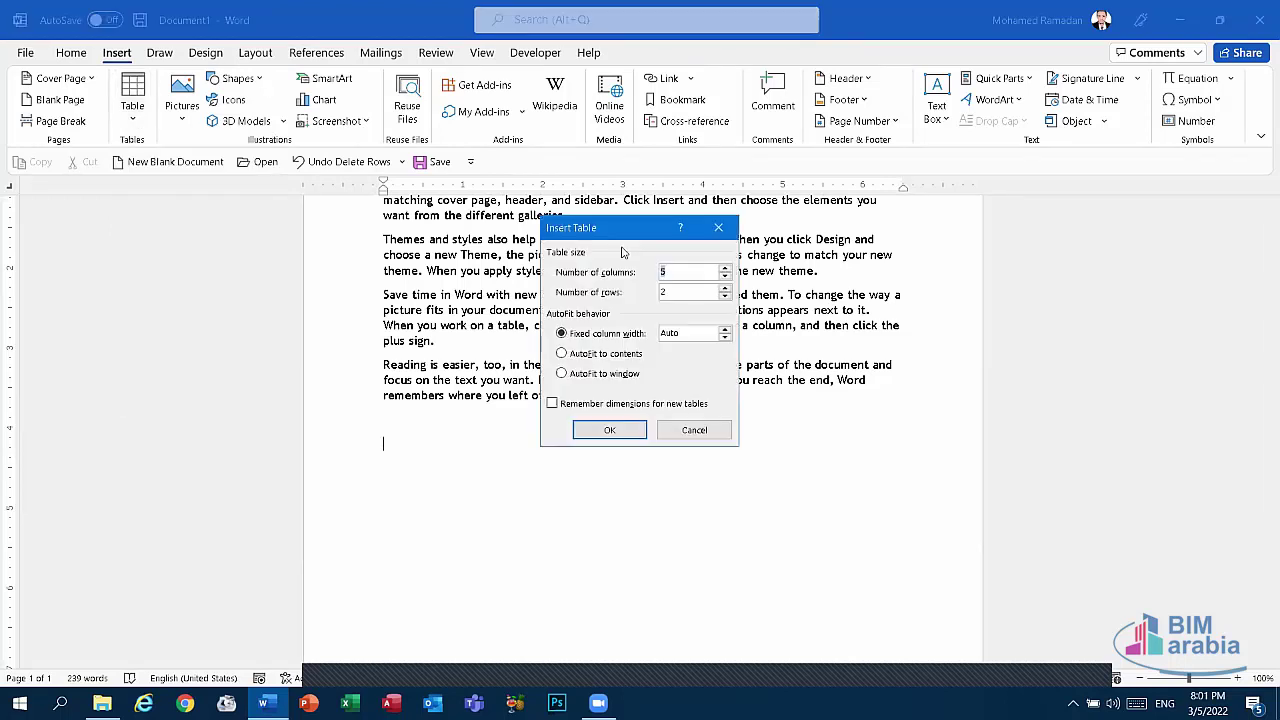
left_click(695, 430)
left_click(132, 100)
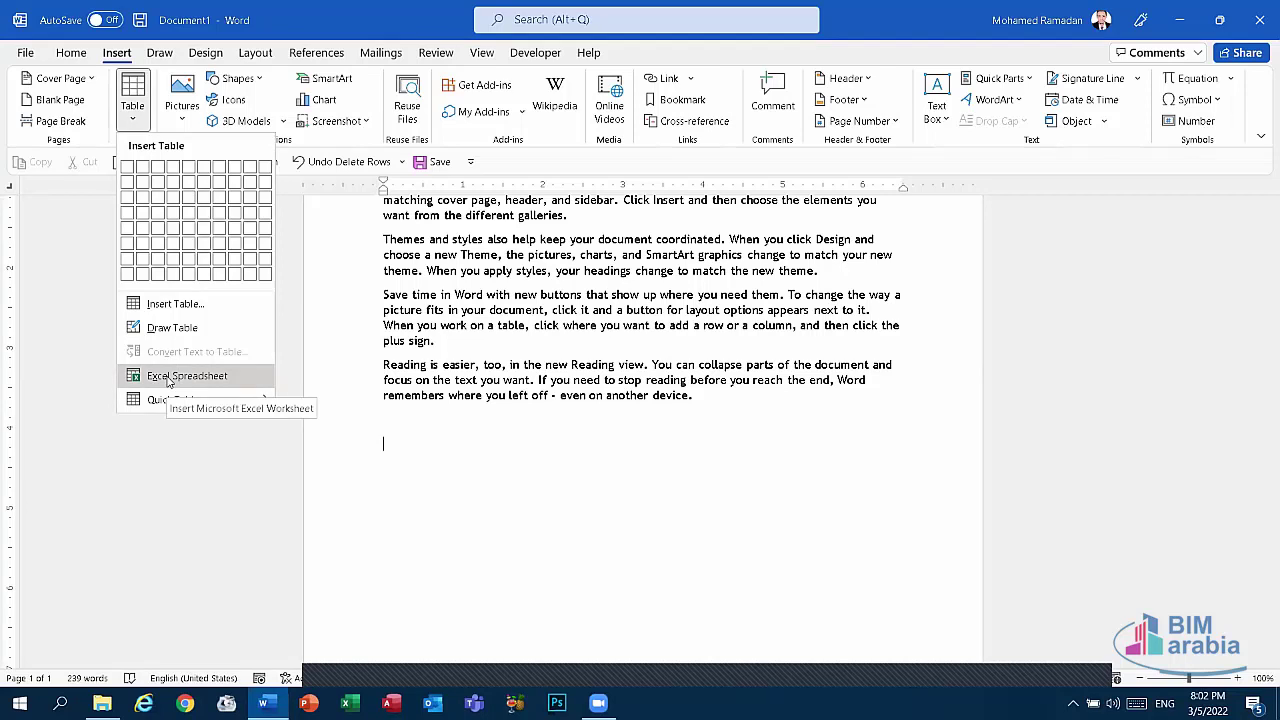
Embed an Excel spreadsheet below the text and enter 'gggh' in cell A1
left_click(168, 378)
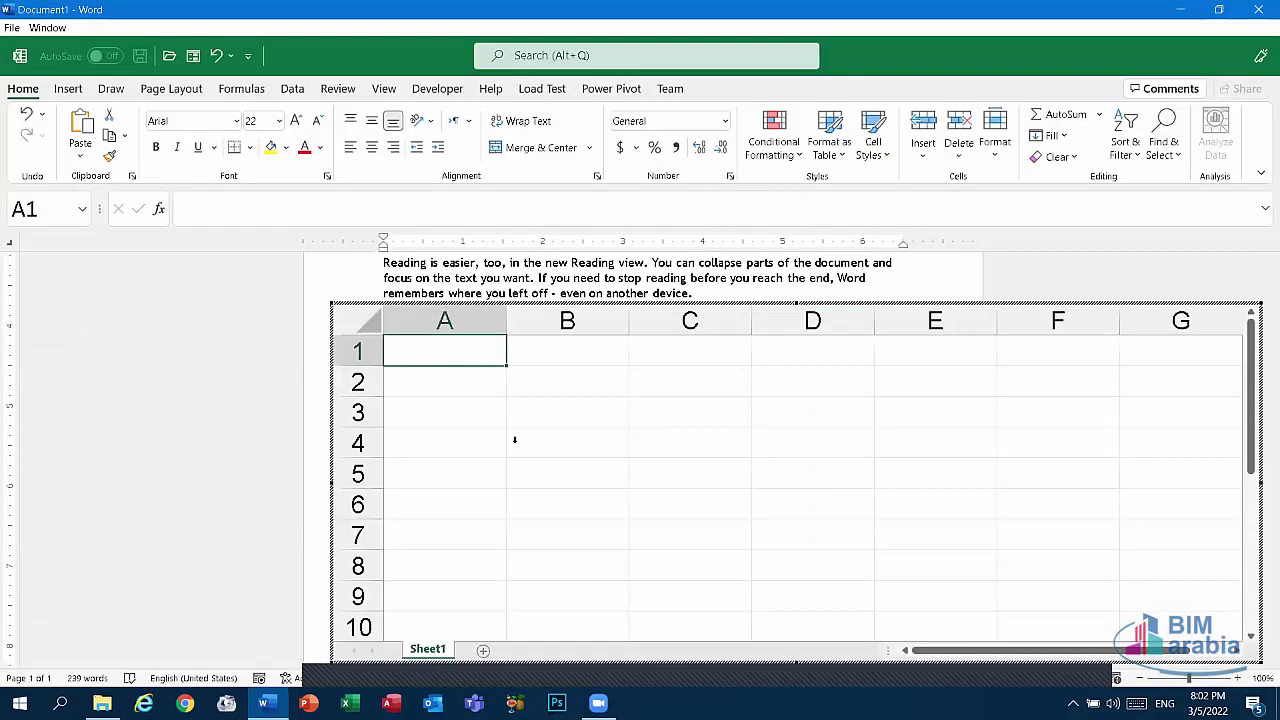
left_click_drag(514, 439, 514, 376)
type("gggh")
left_click(549, 300)
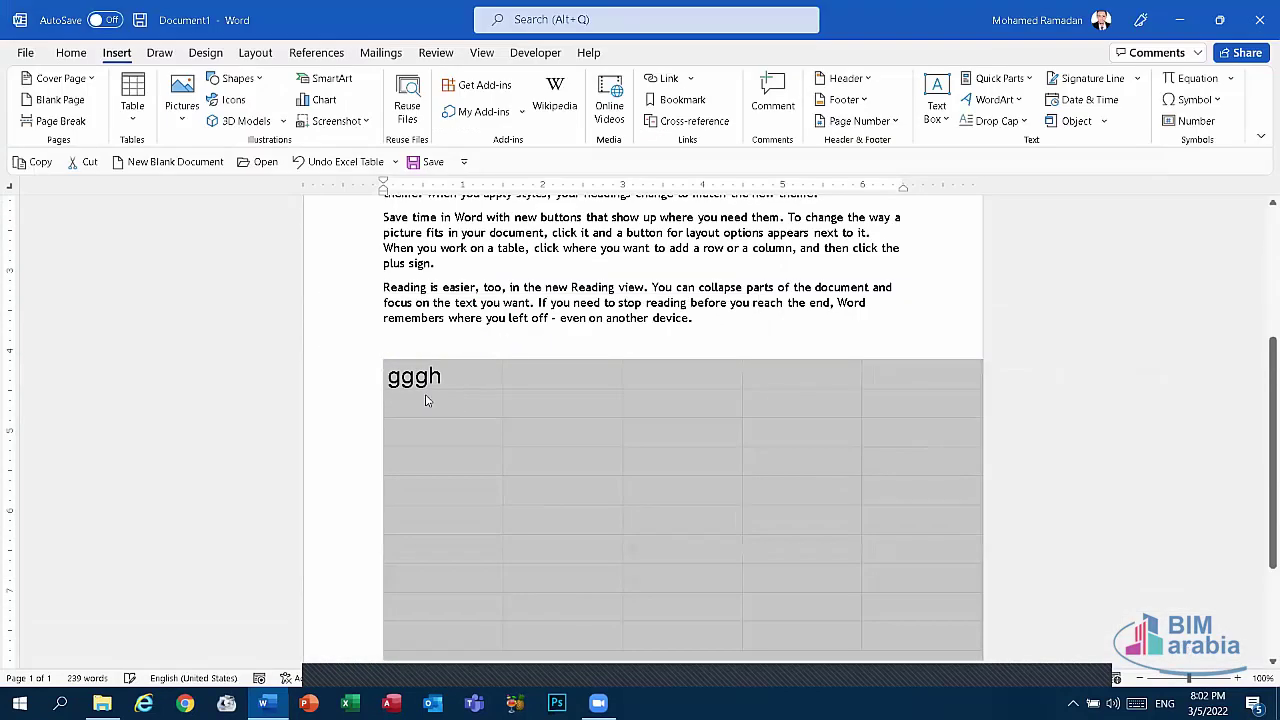
Select the embedded worksheet object and delete it from the document
left_click(503, 452)
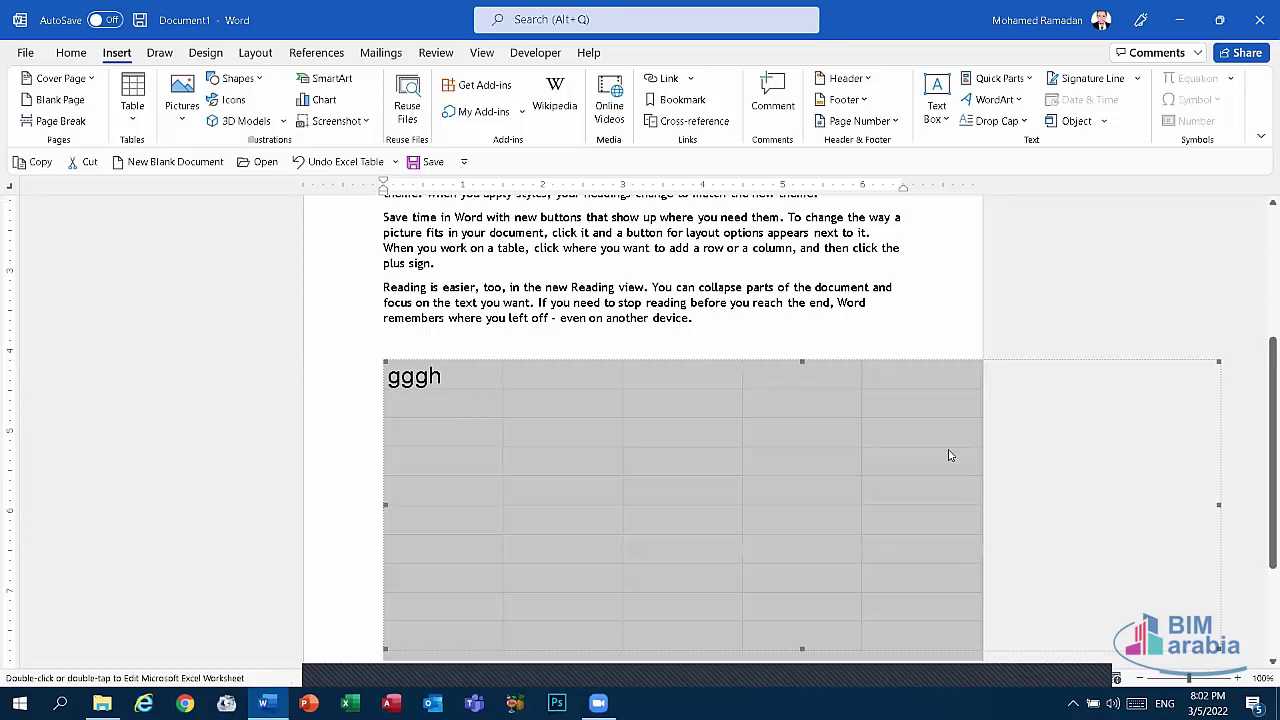
left_click(431, 373)
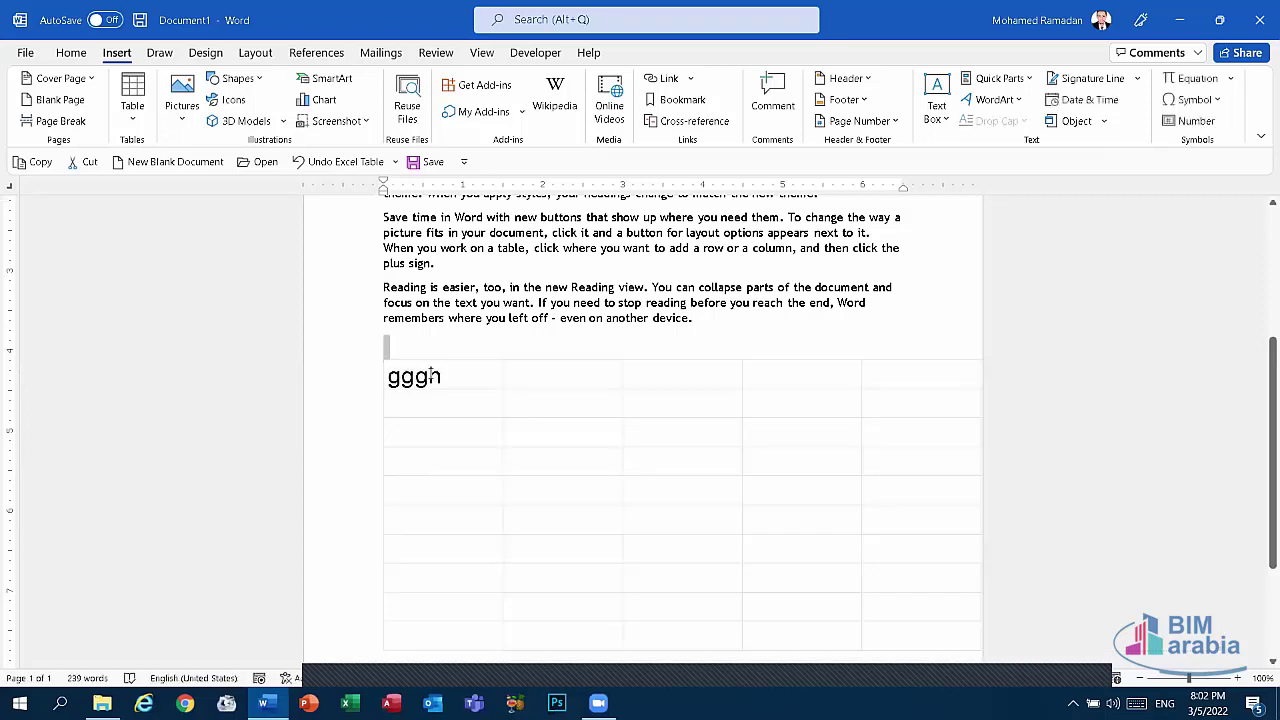
left_click(364, 366)
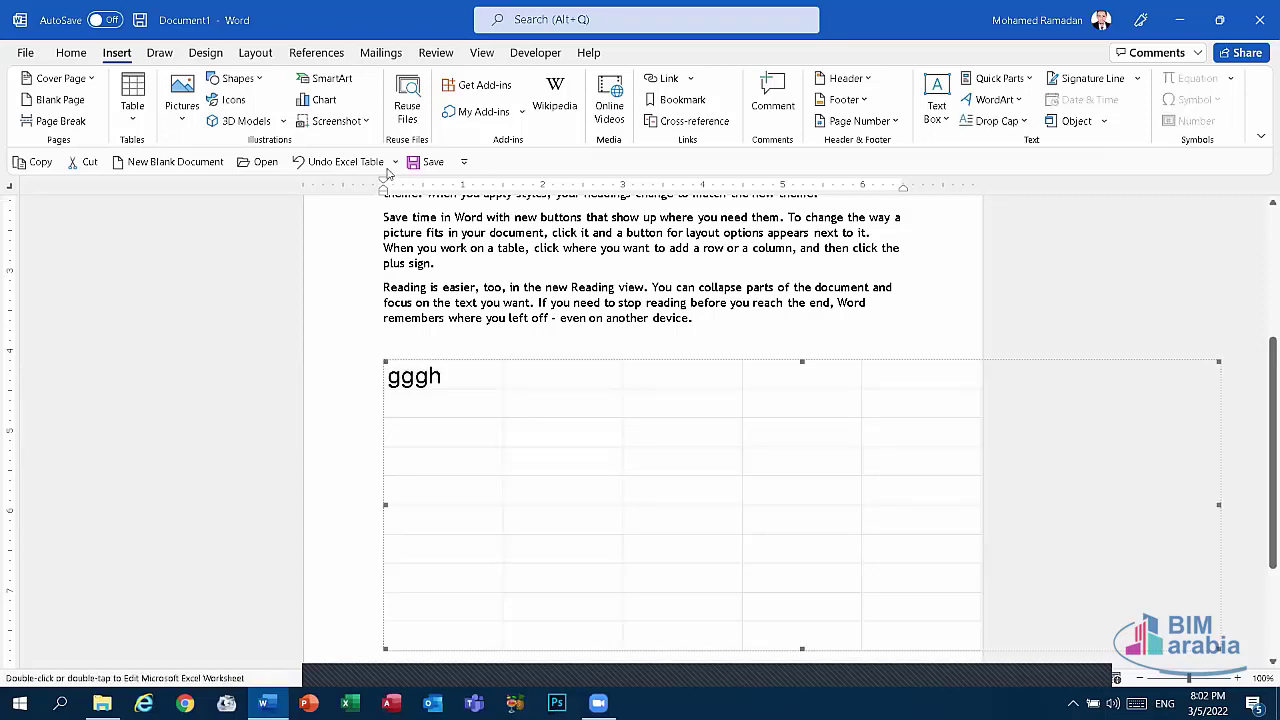
left_click(328, 166)
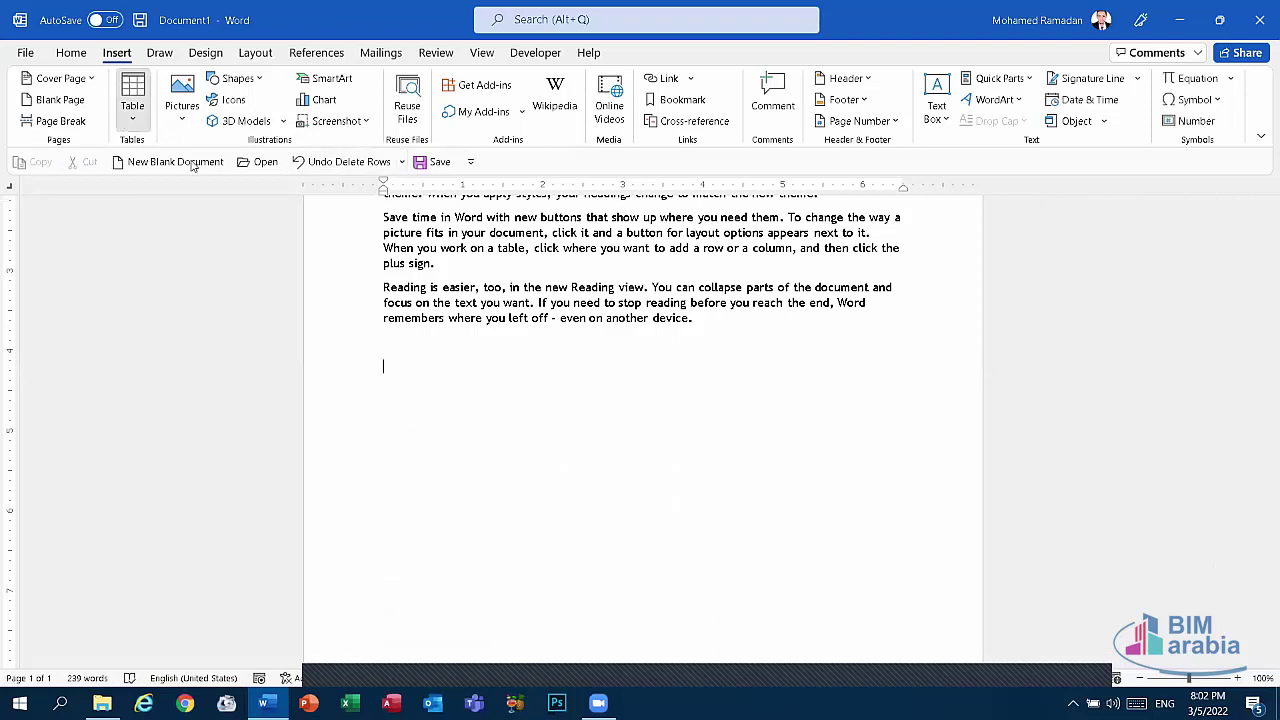
Insert the 'With Subheads 1' quick table of college enrollment
left_click(130, 118)
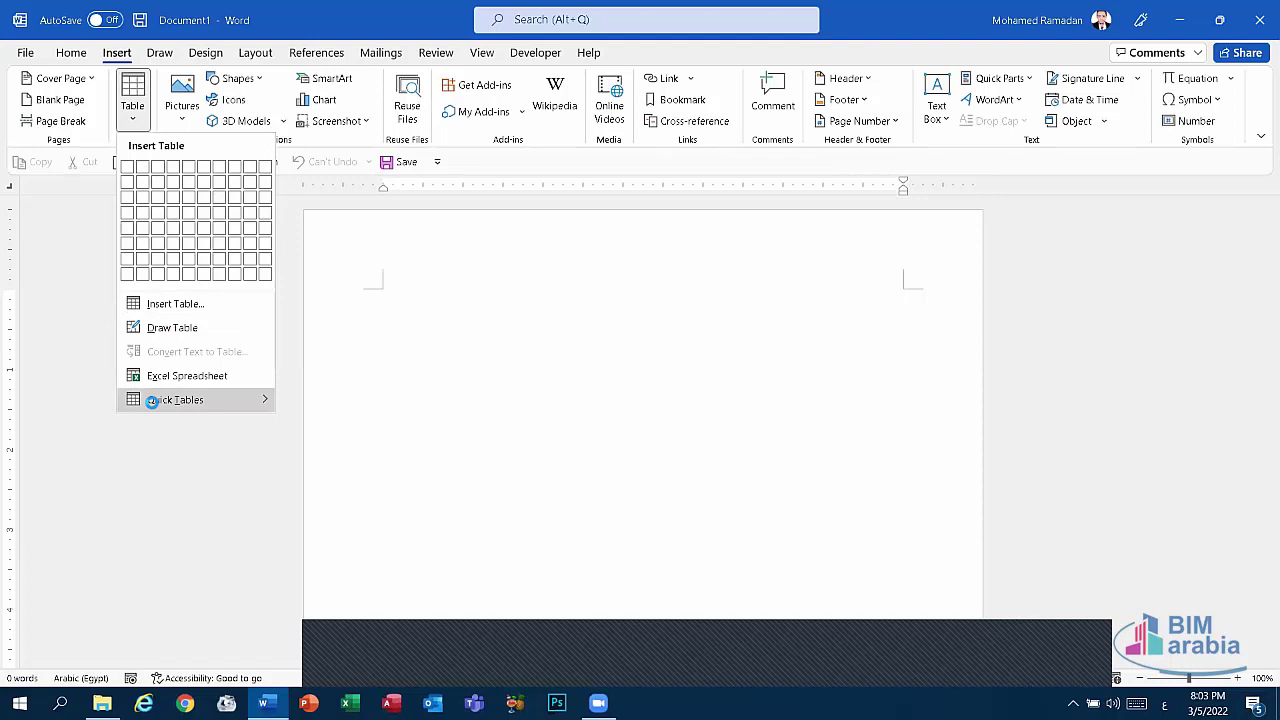
mouse_move(268, 398)
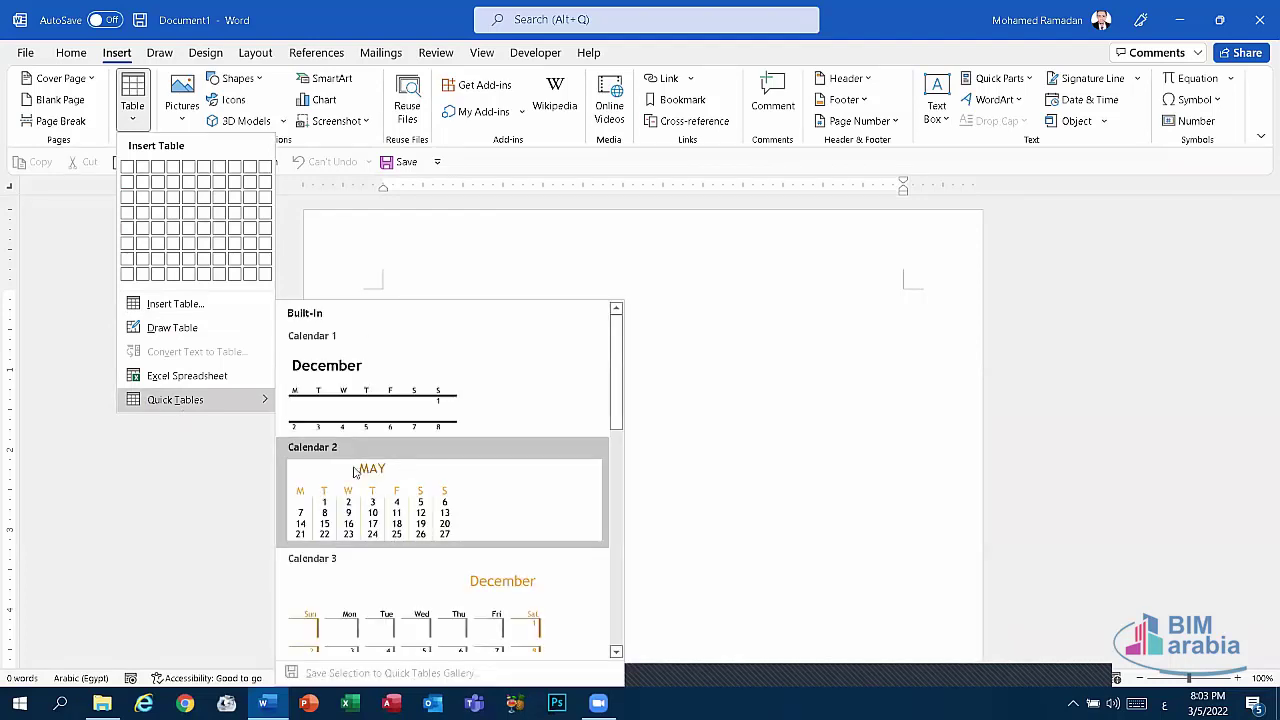
scroll(354, 472, "down", 10)
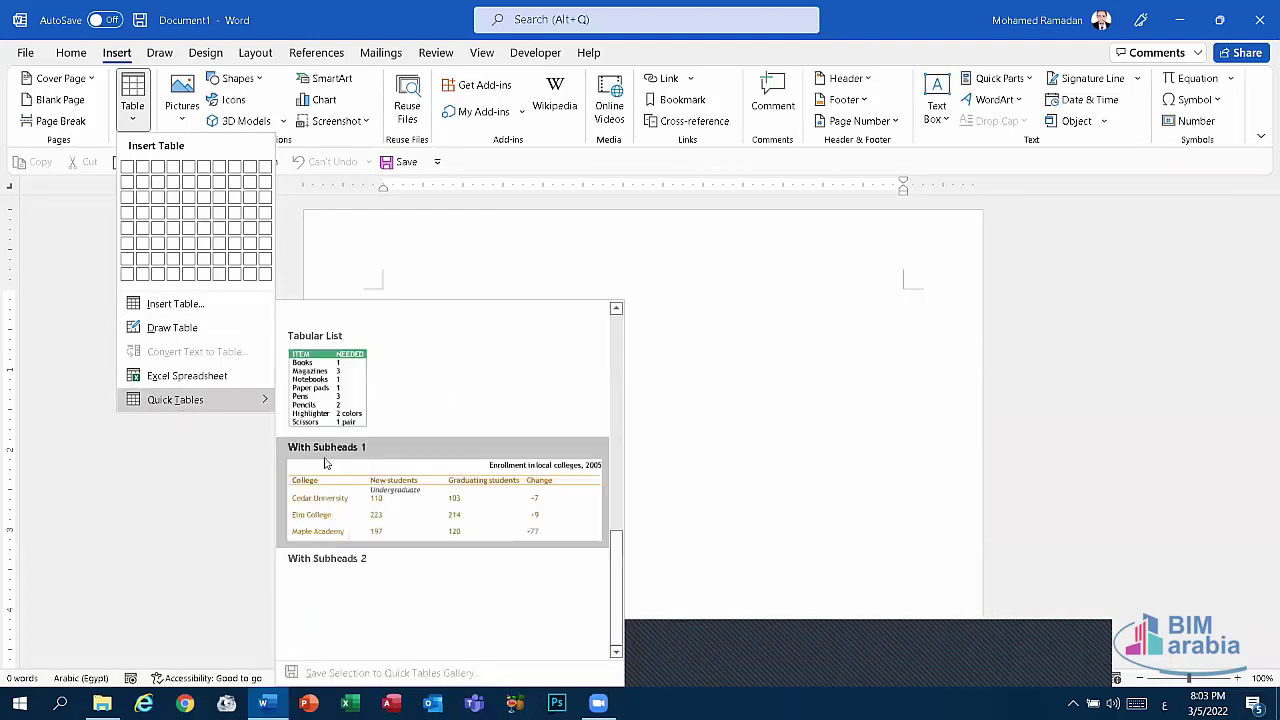
left_click(377, 510)
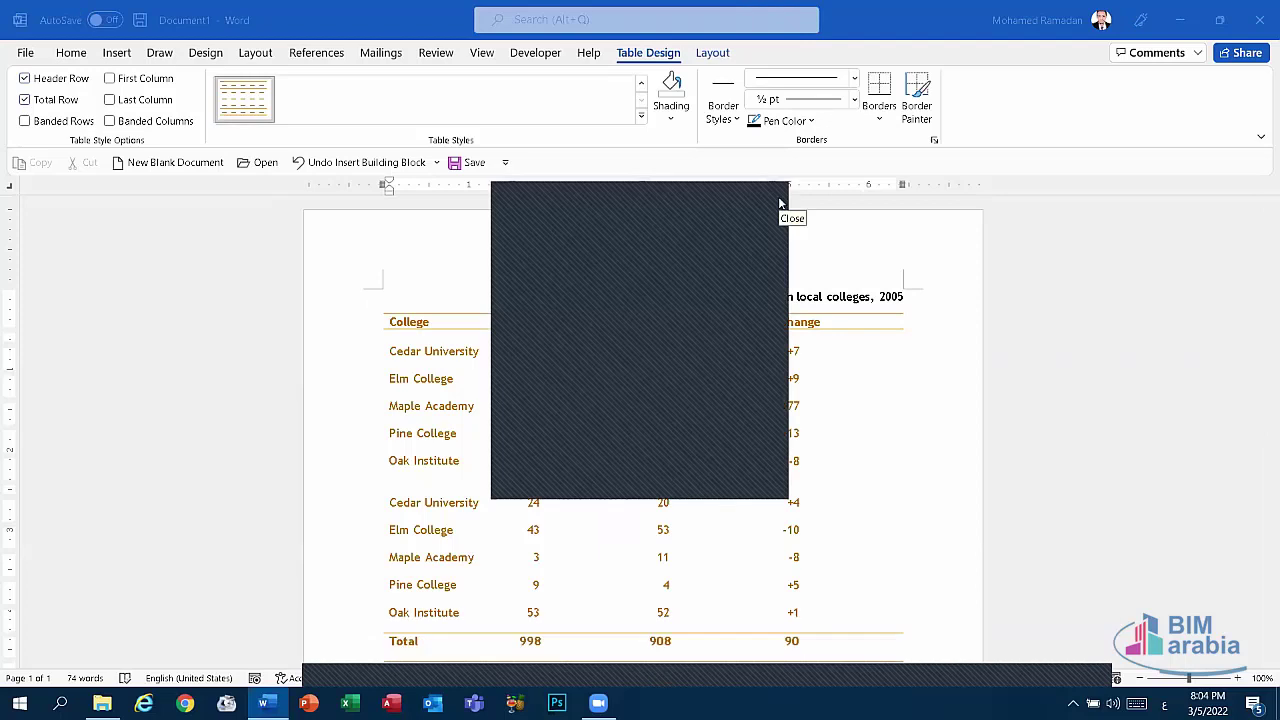
Delete the enrollment table, then its Source line and its title line
left_click(534, 406)
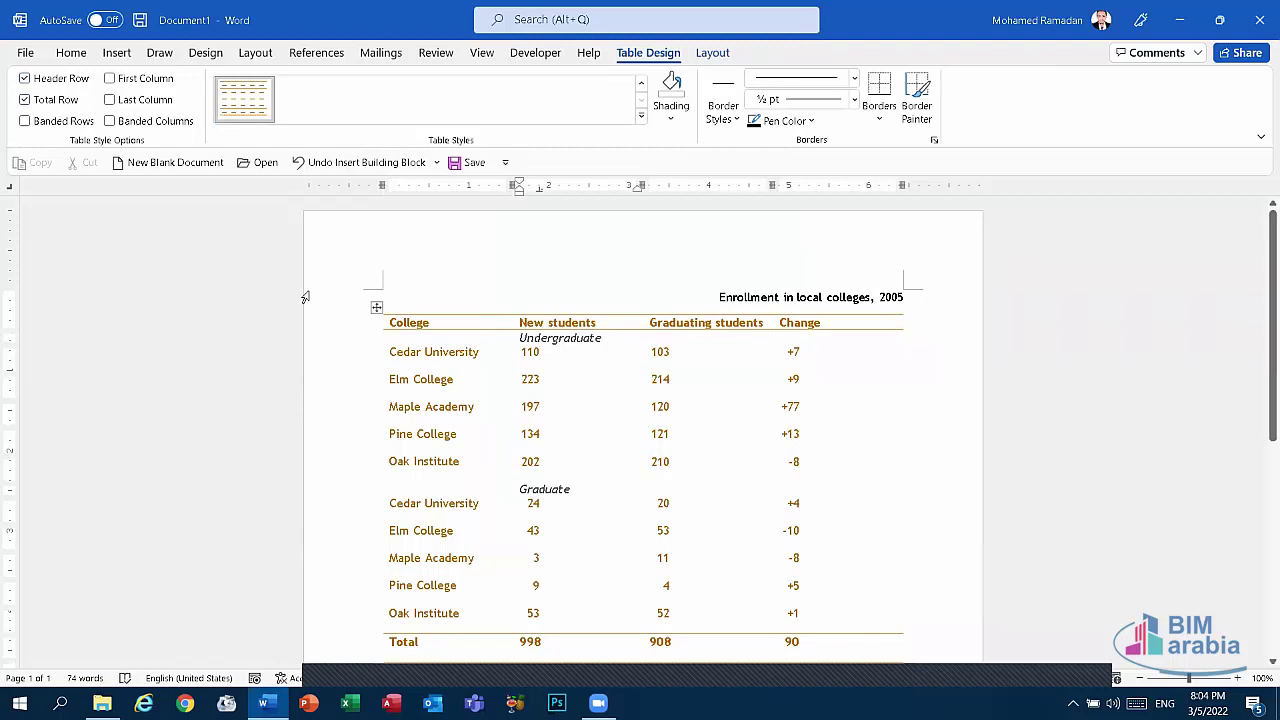
left_click(376, 306)
key("BackSpace")
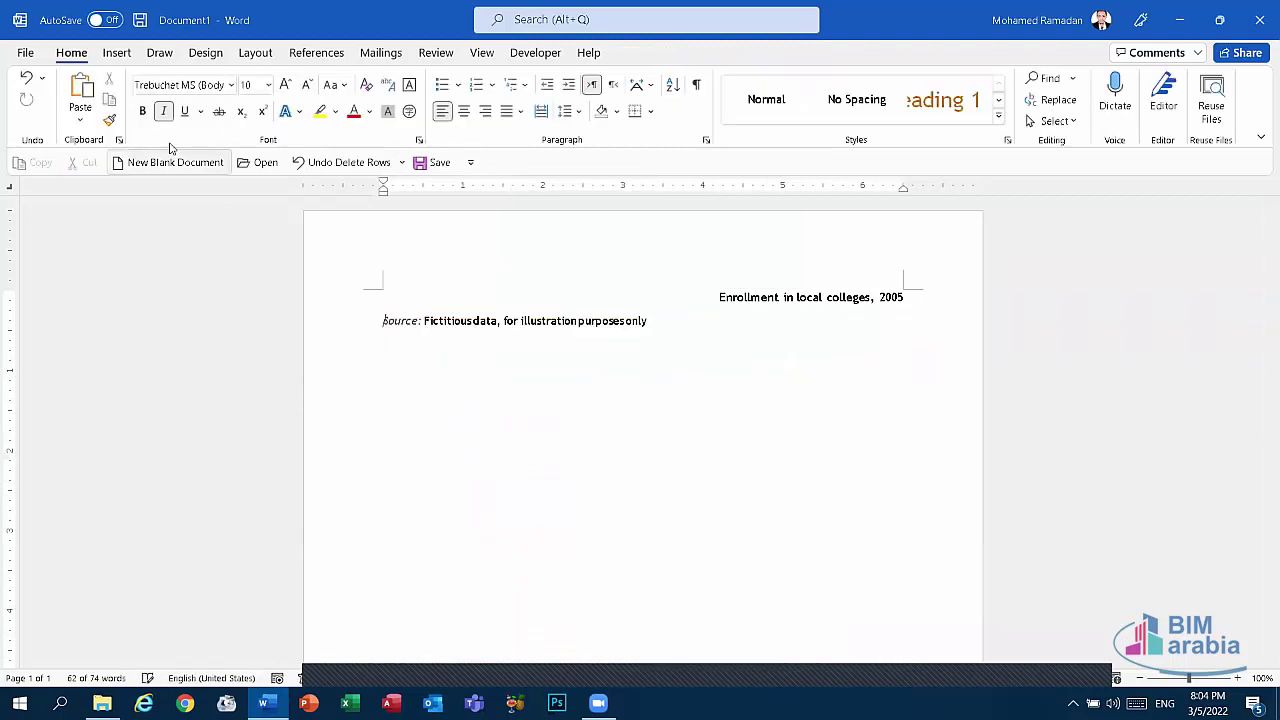
left_click_drag(691, 337, 143, 260)
key("BackSpace")
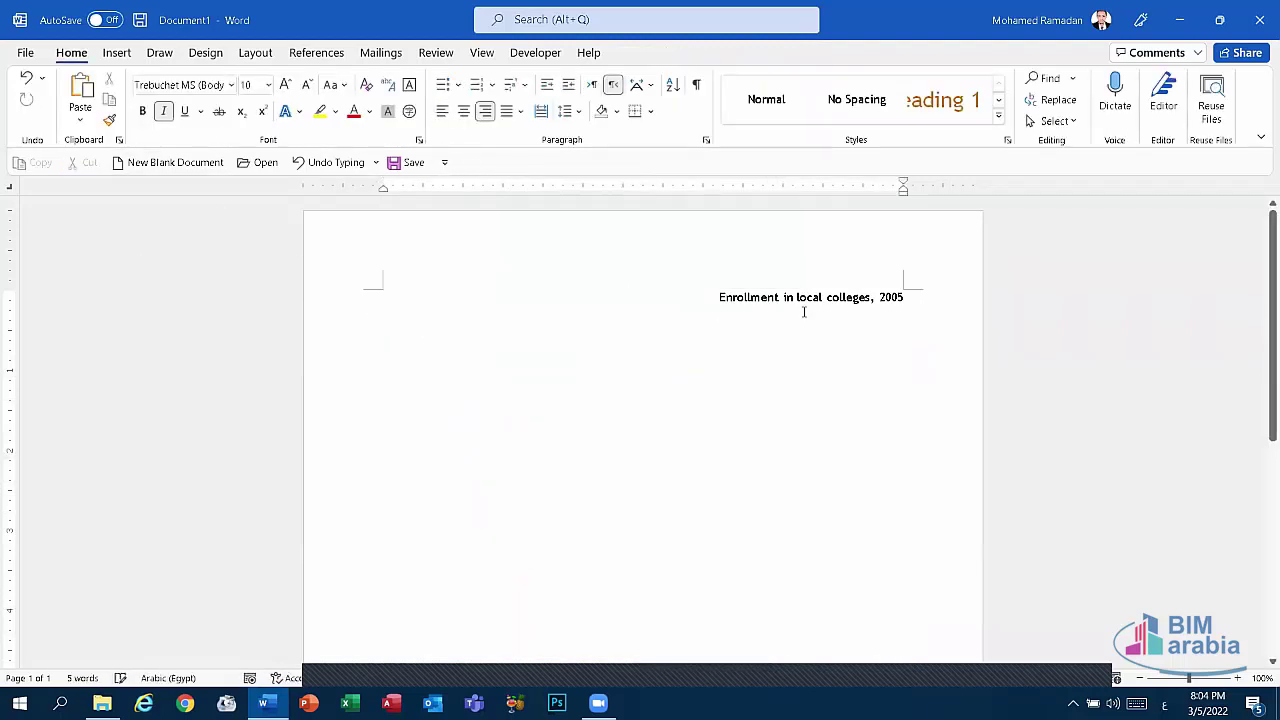
triple_click(803, 309)
key("BackSpace")
left_click(117, 53)
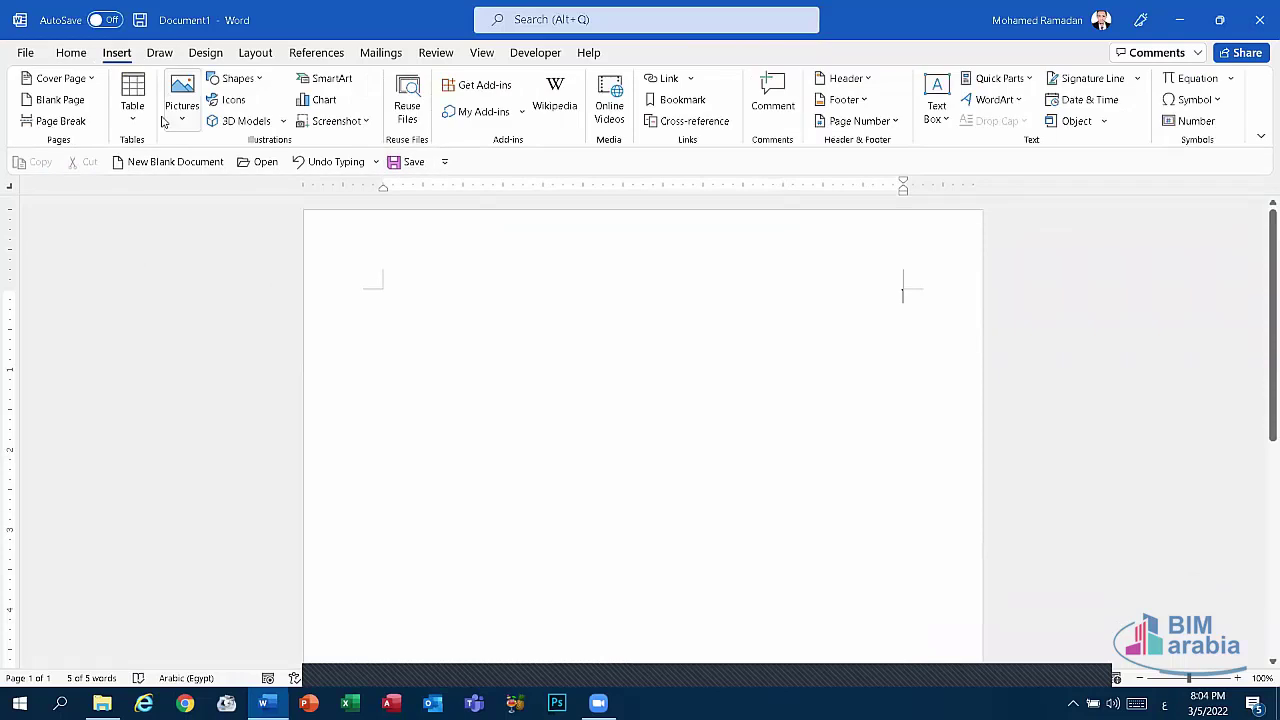
left_click(121, 118)
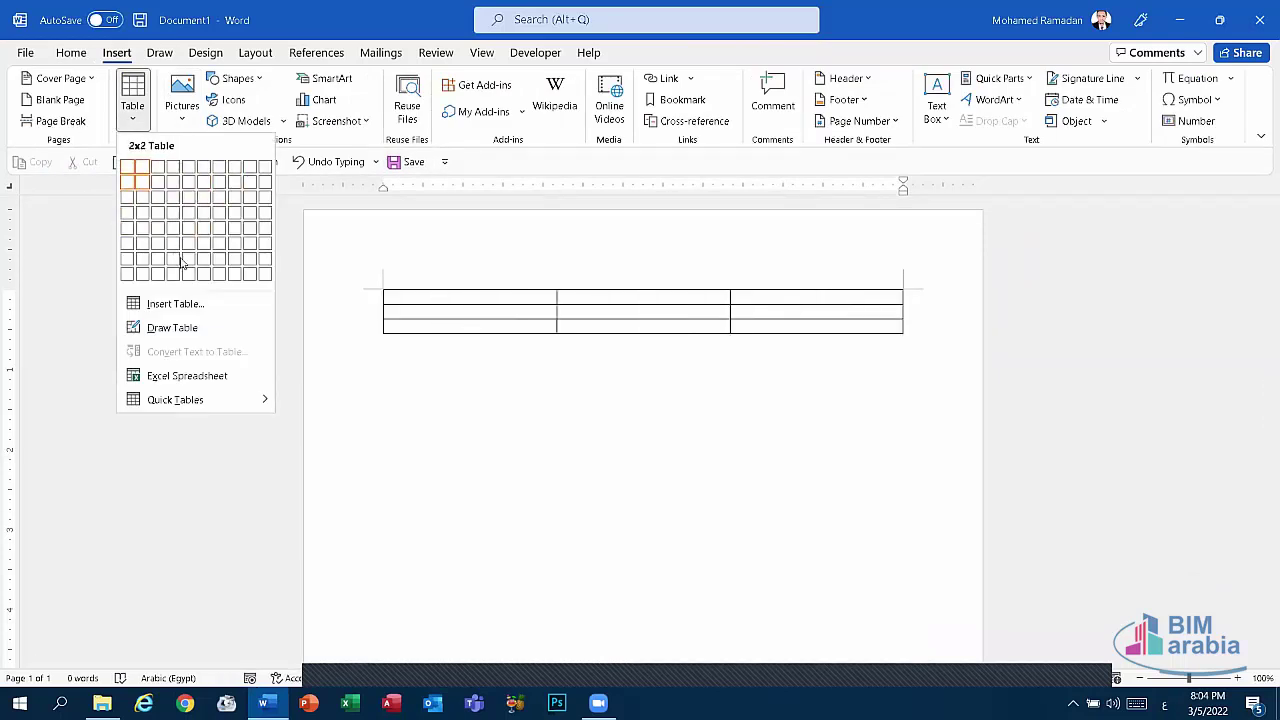
left_click(153, 305)
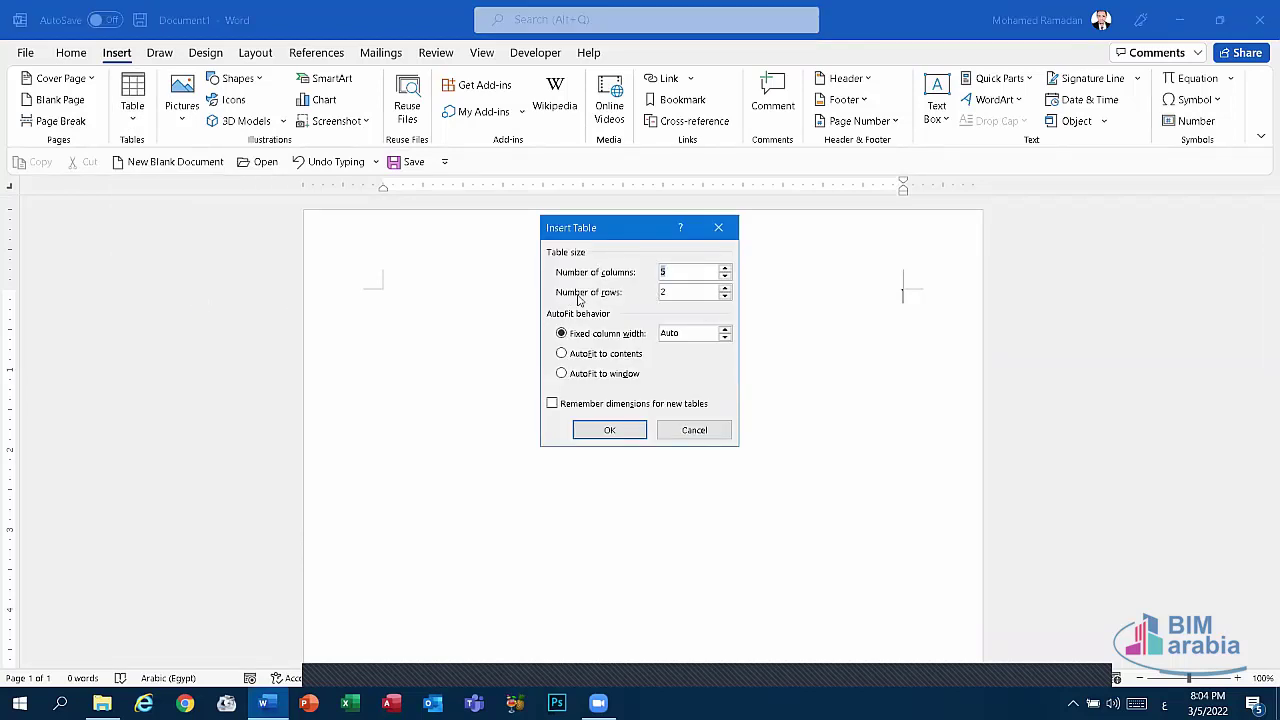
left_click(676, 431)
left_click(132, 95)
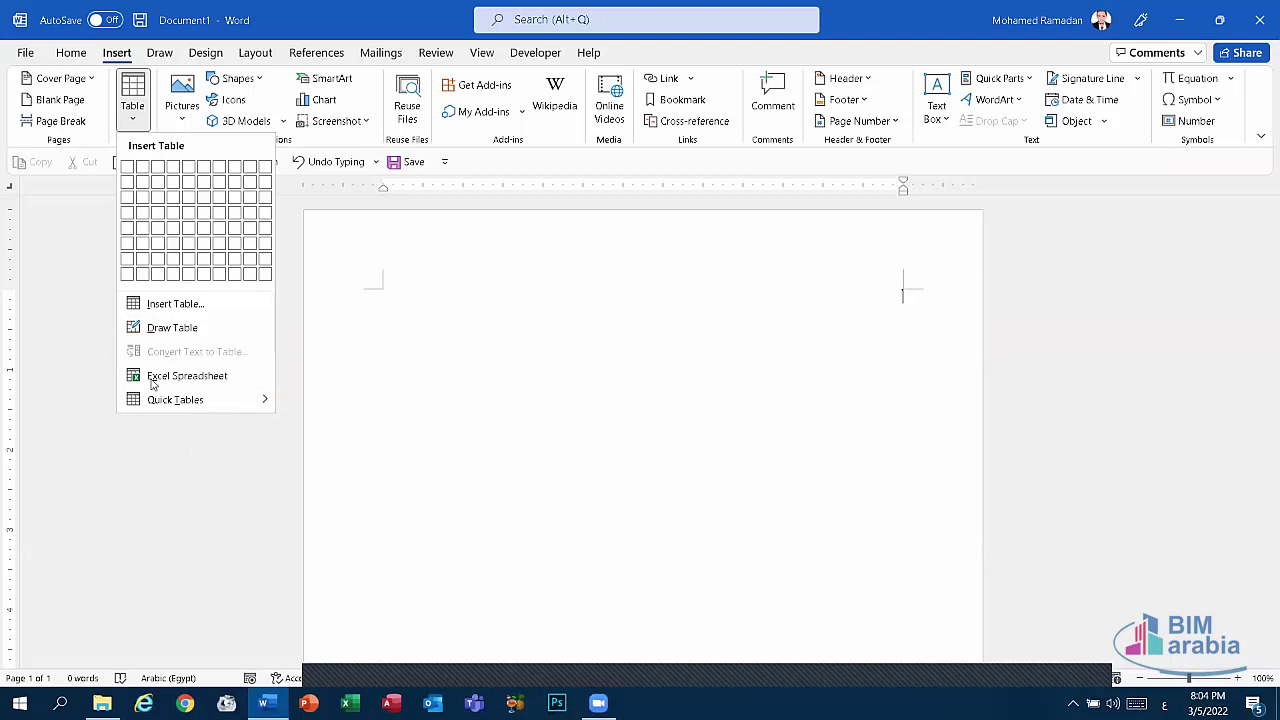
mouse_move(162, 402)
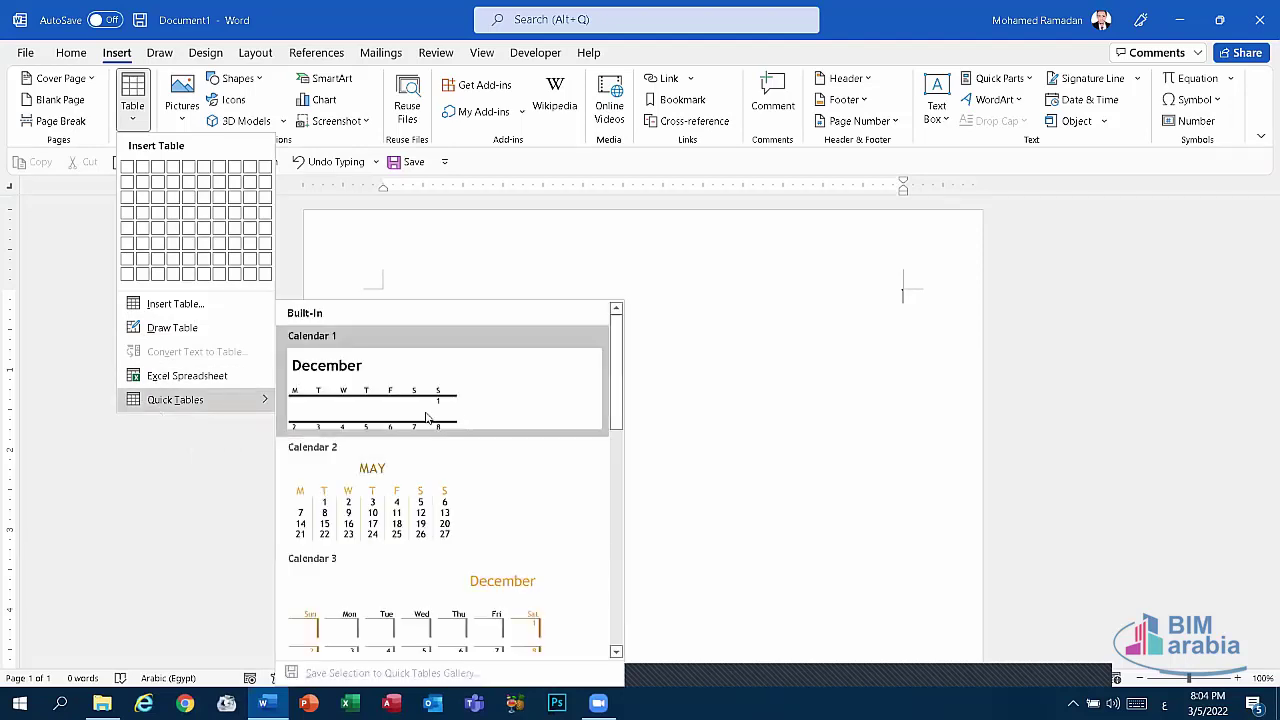
scroll(420, 450, "down", 10)
scroll(410, 470, "up", 10)
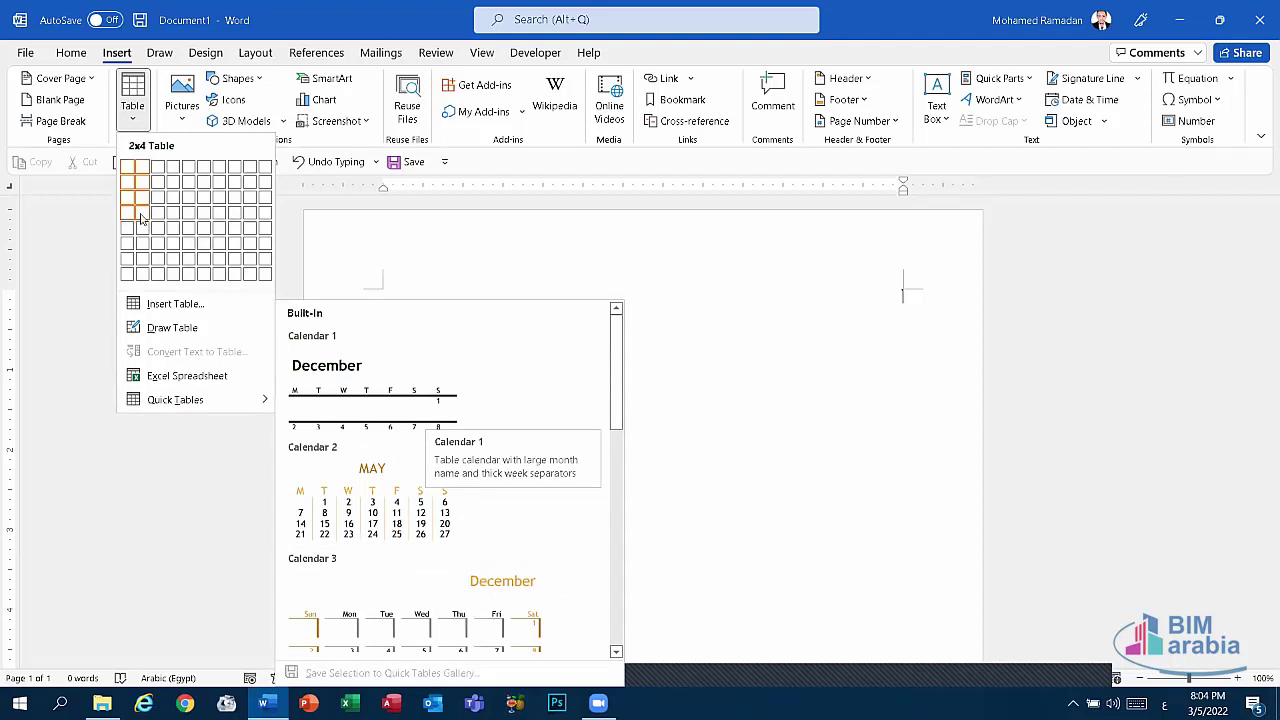
left_click(188, 213)
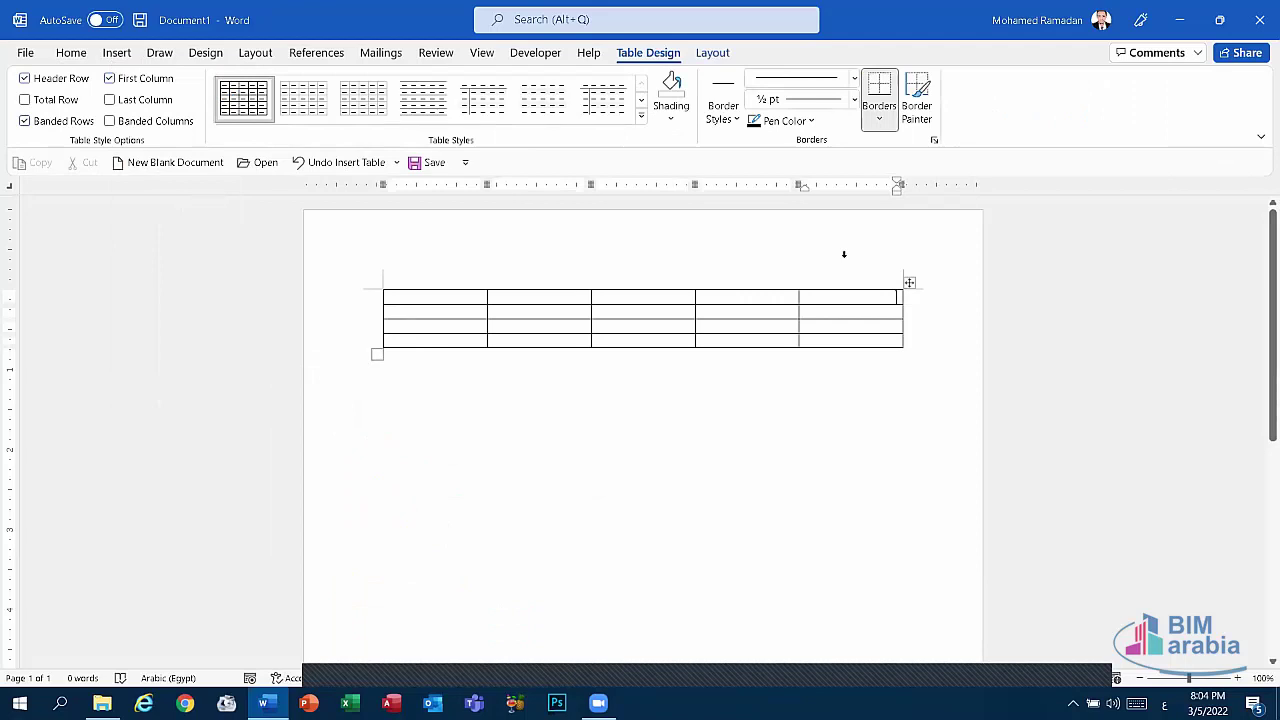
left_click(910, 284)
key("BackSpace")
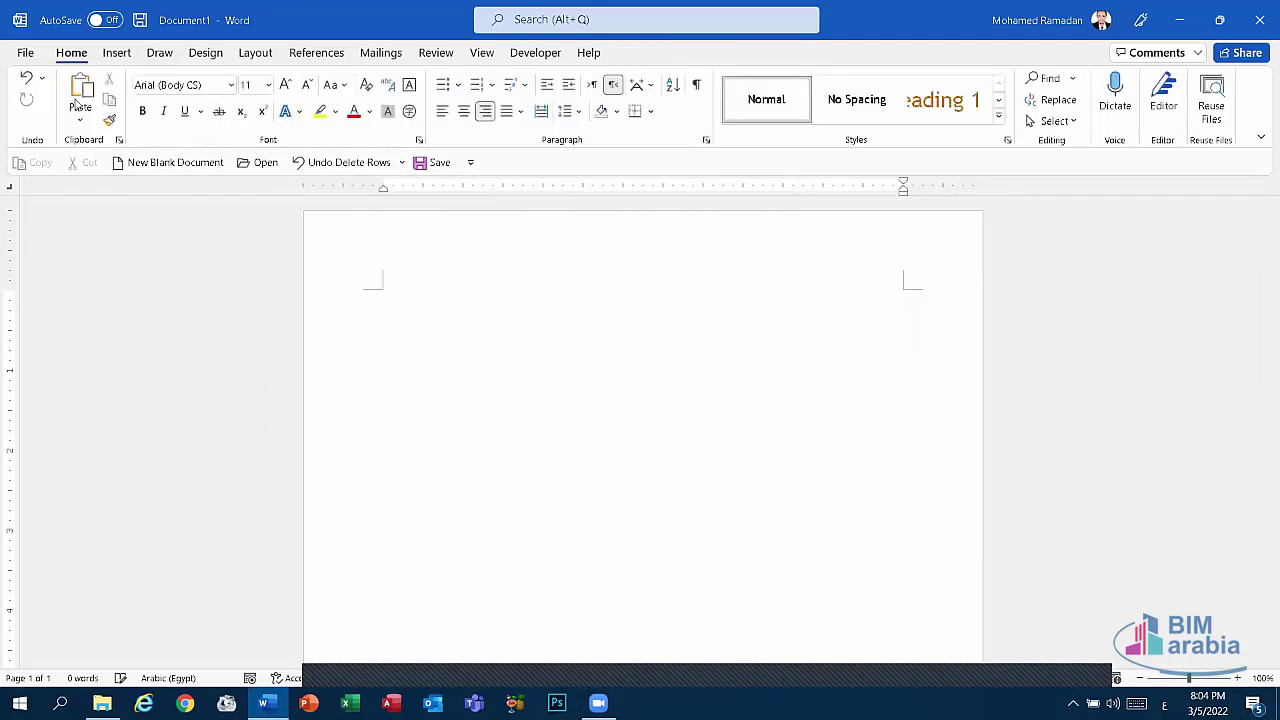
Insert a blank table of 6 columns by 4 rows on the empty page
left_click(116, 52)
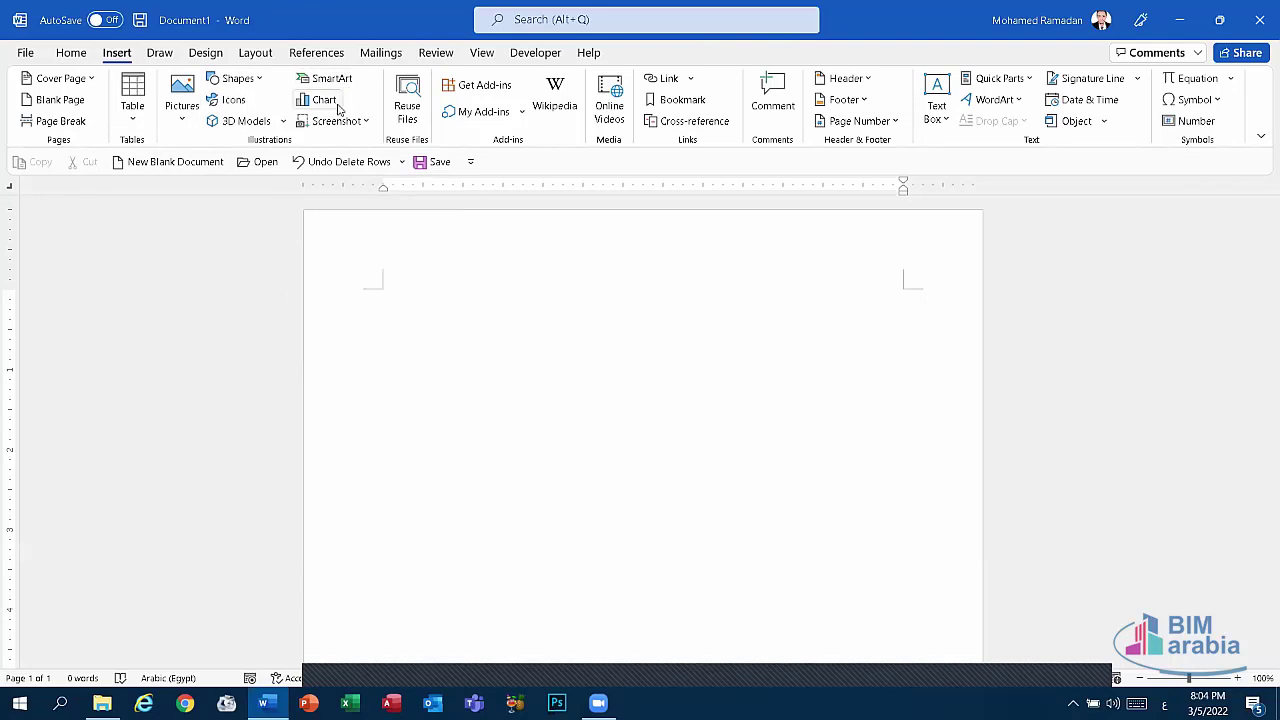
left_click(134, 104)
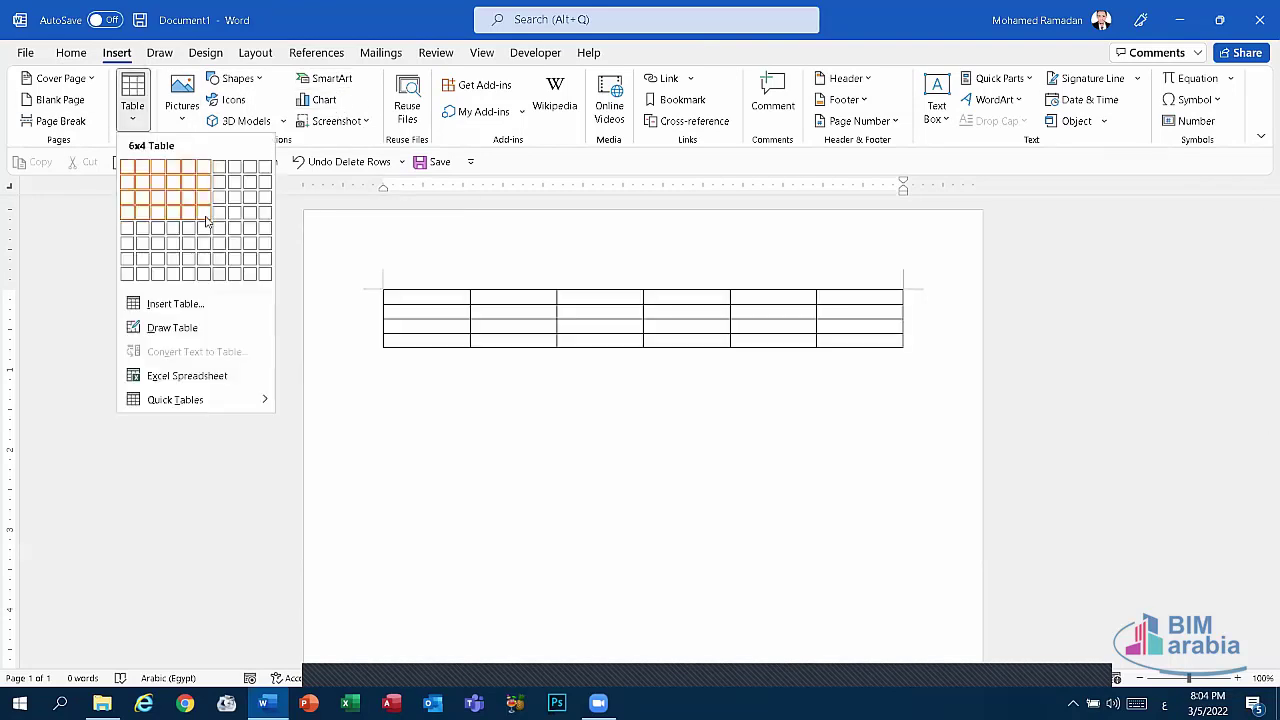
left_click(205, 218)
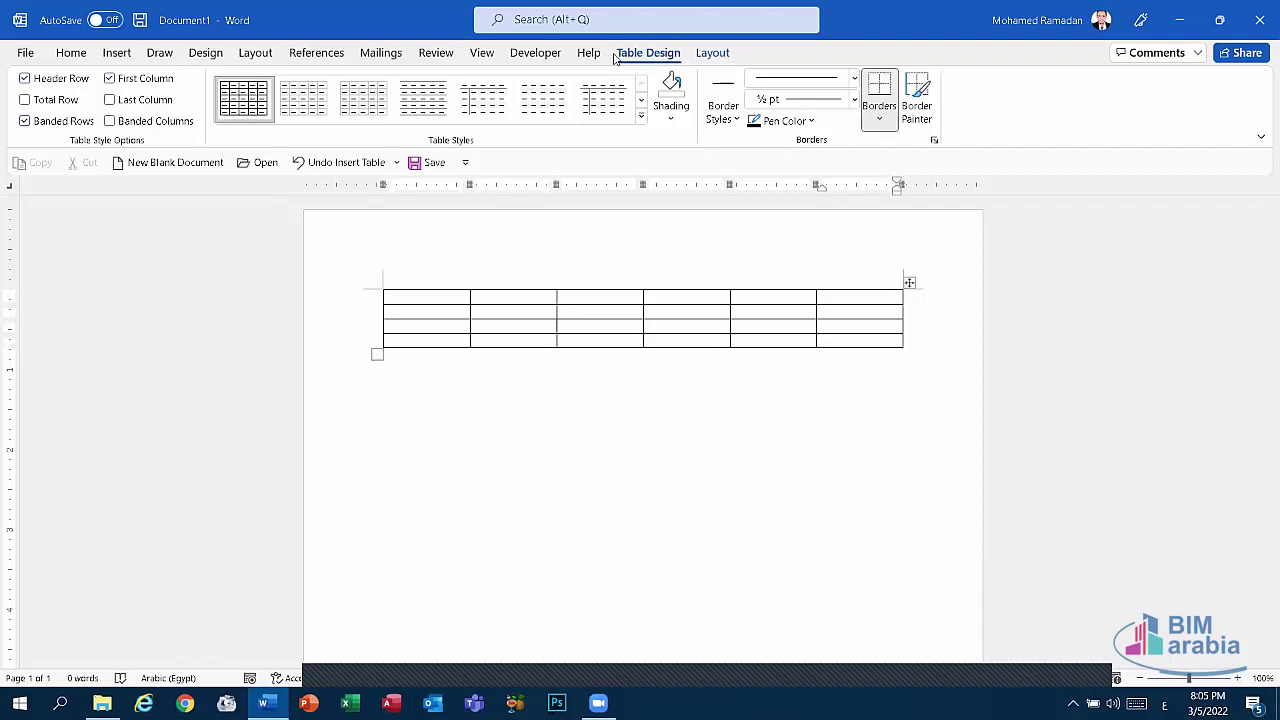
Apply the Grid Table style with a black header row and grey banded rows
left_click(712, 52)
left_click(648, 52)
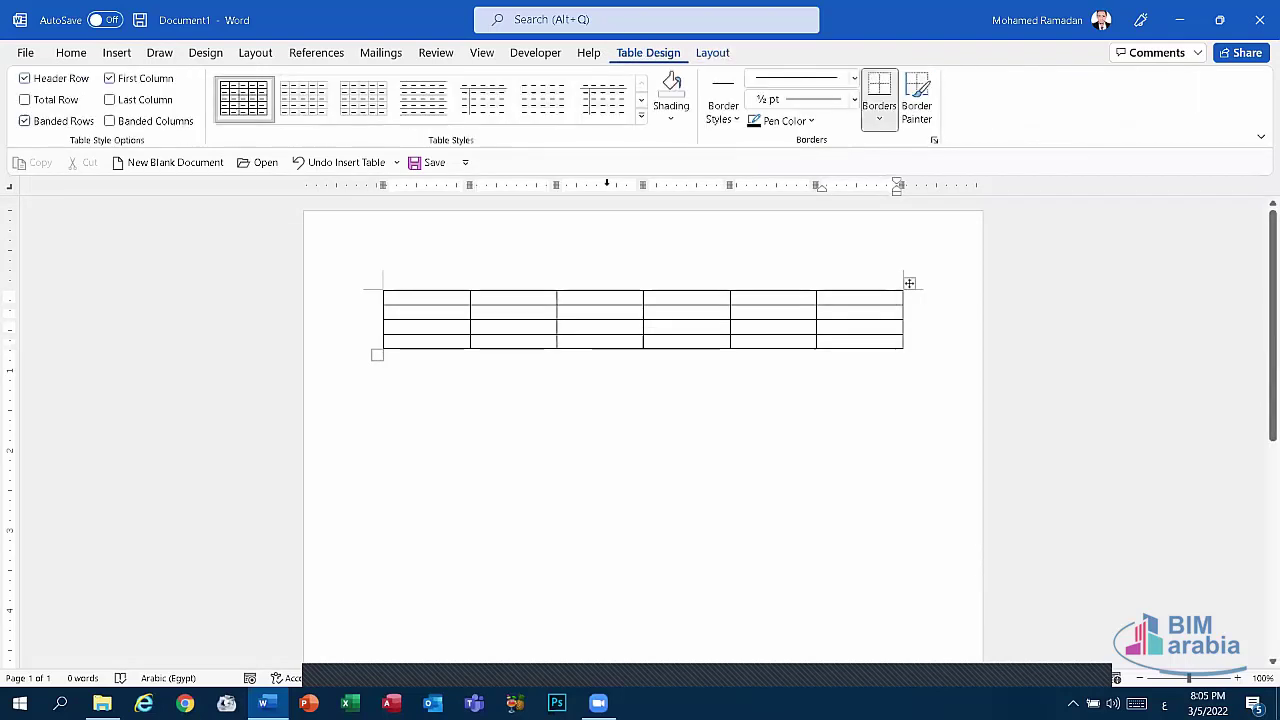
left_click(540, 327)
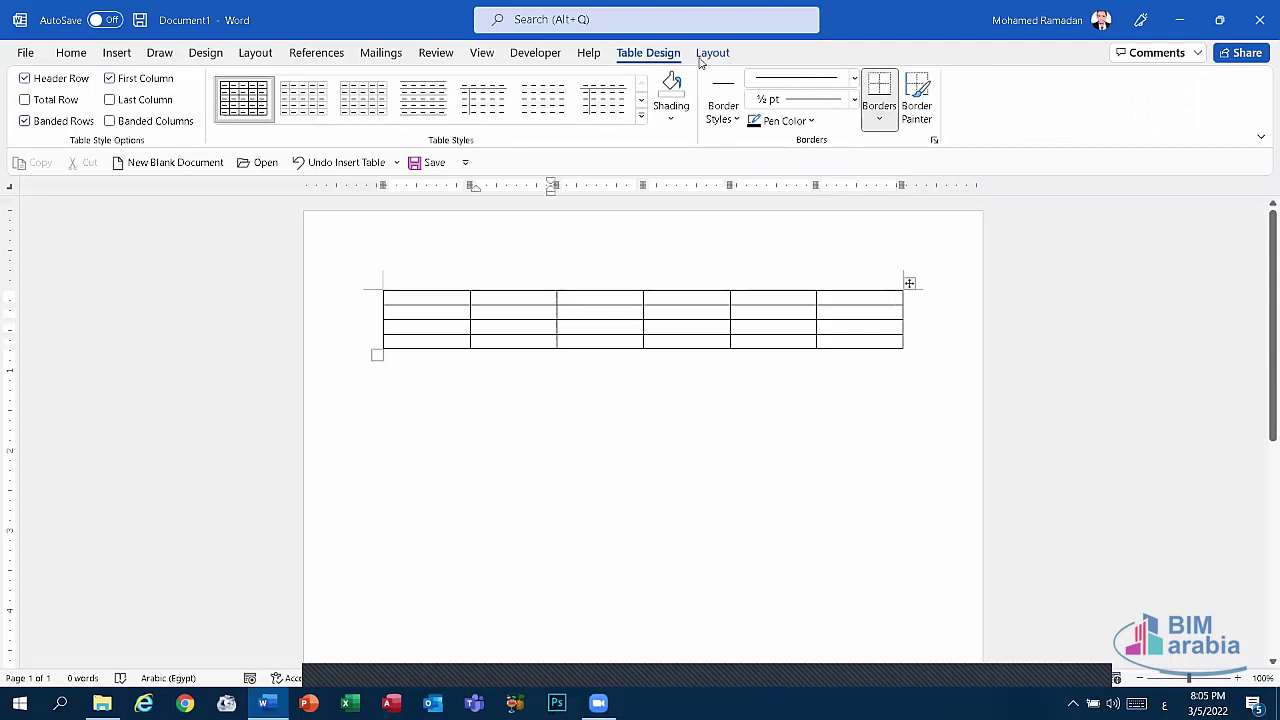
left_click(712, 55)
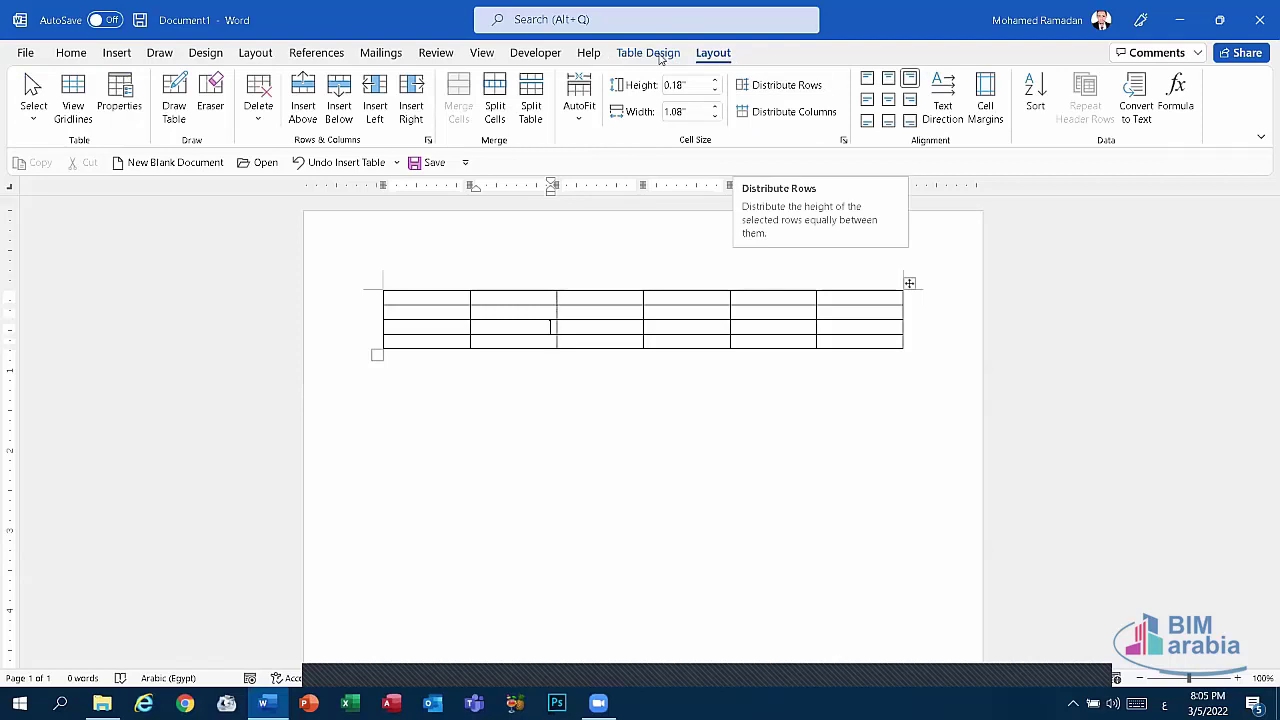
left_click(626, 50)
left_click(712, 53)
left_click(648, 53)
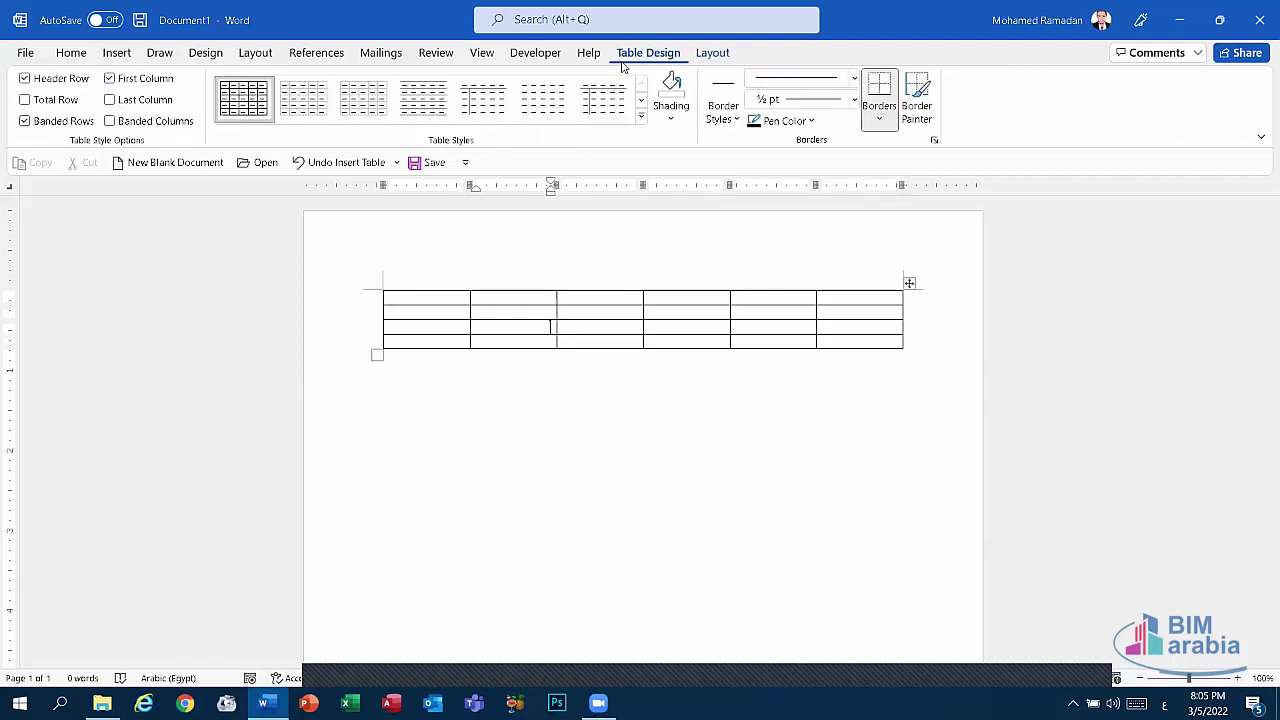
left_click(712, 53)
left_click(665, 53)
left_click(641, 117)
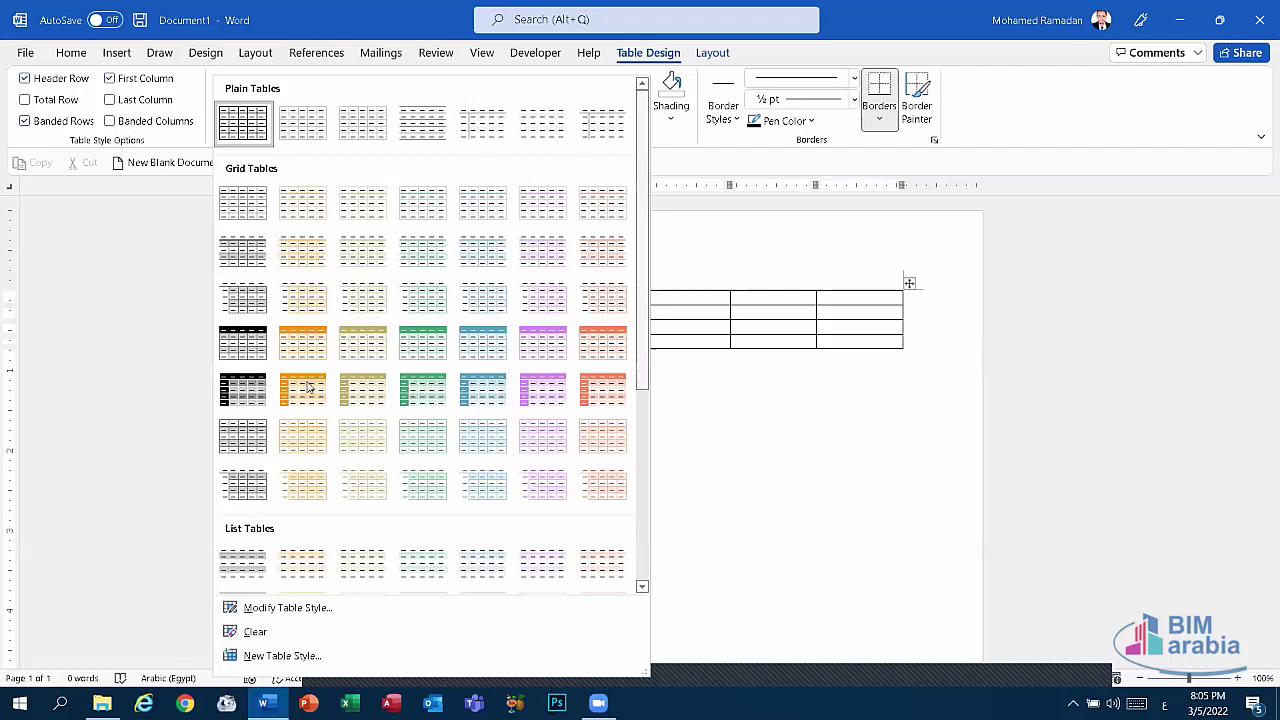
left_click(241, 342)
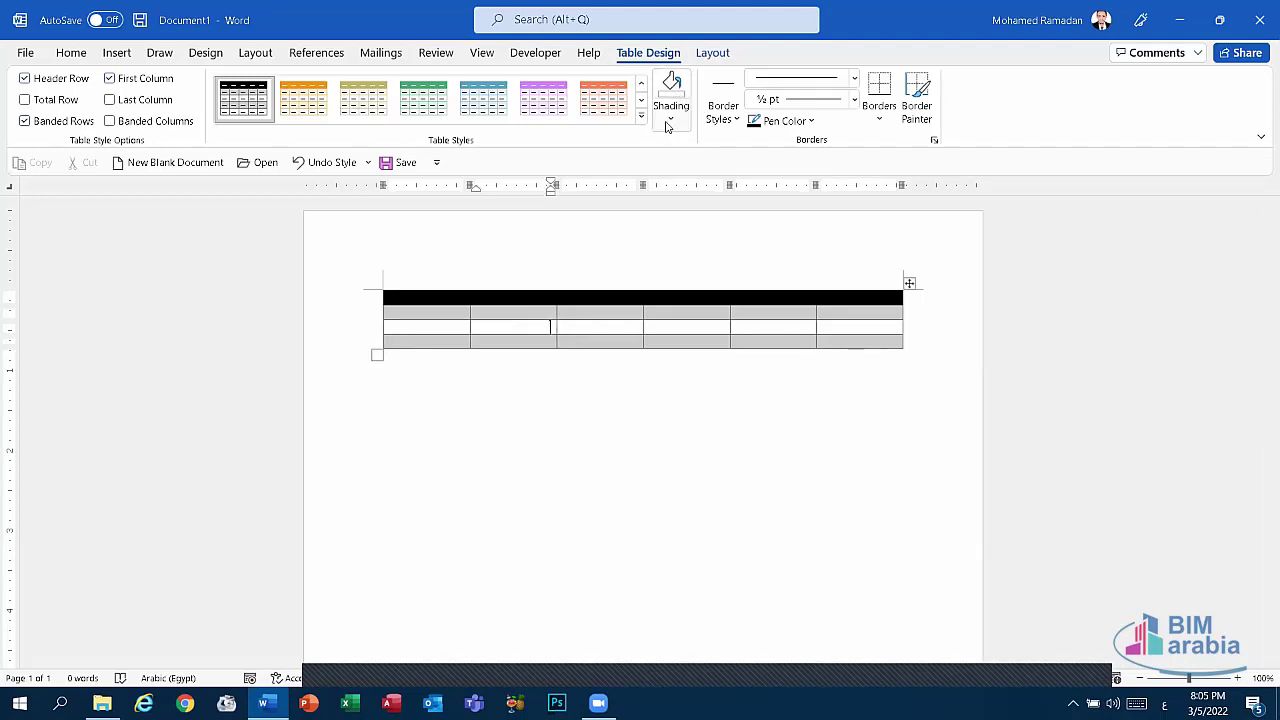
Shade the row's first three cells green, light green and red
left_click(671, 118)
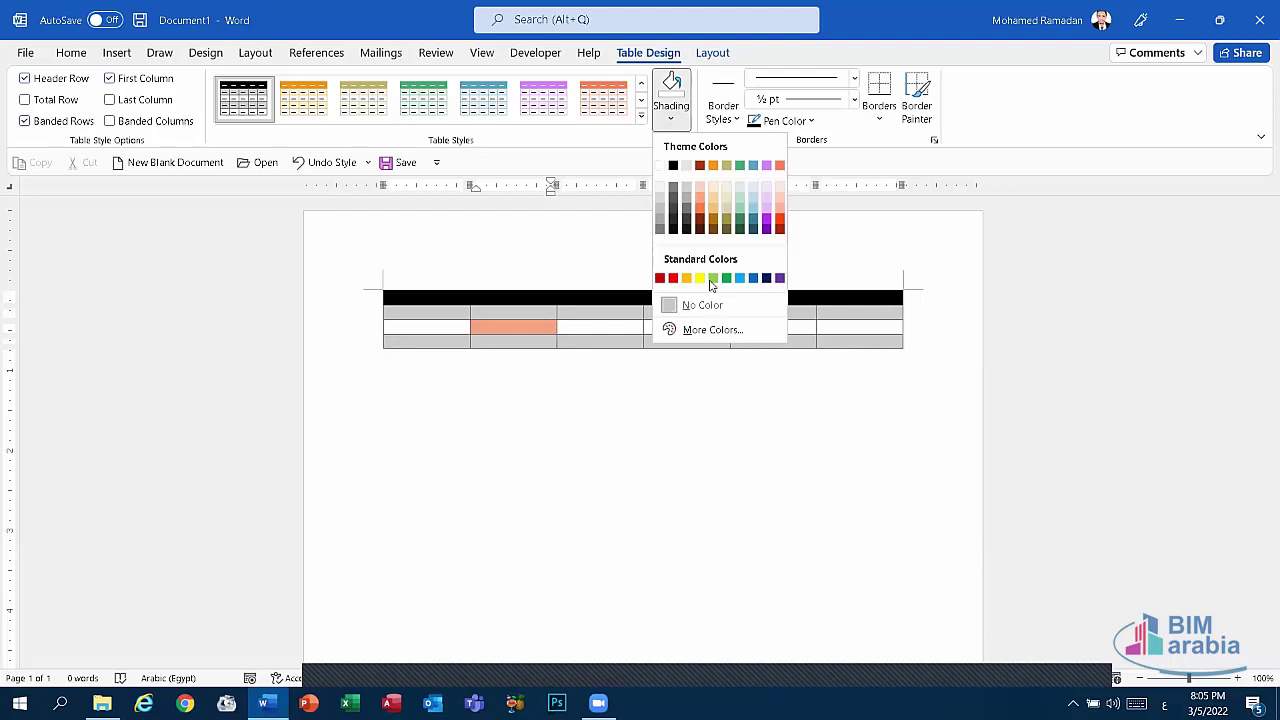
left_click(714, 277)
left_click(457, 325)
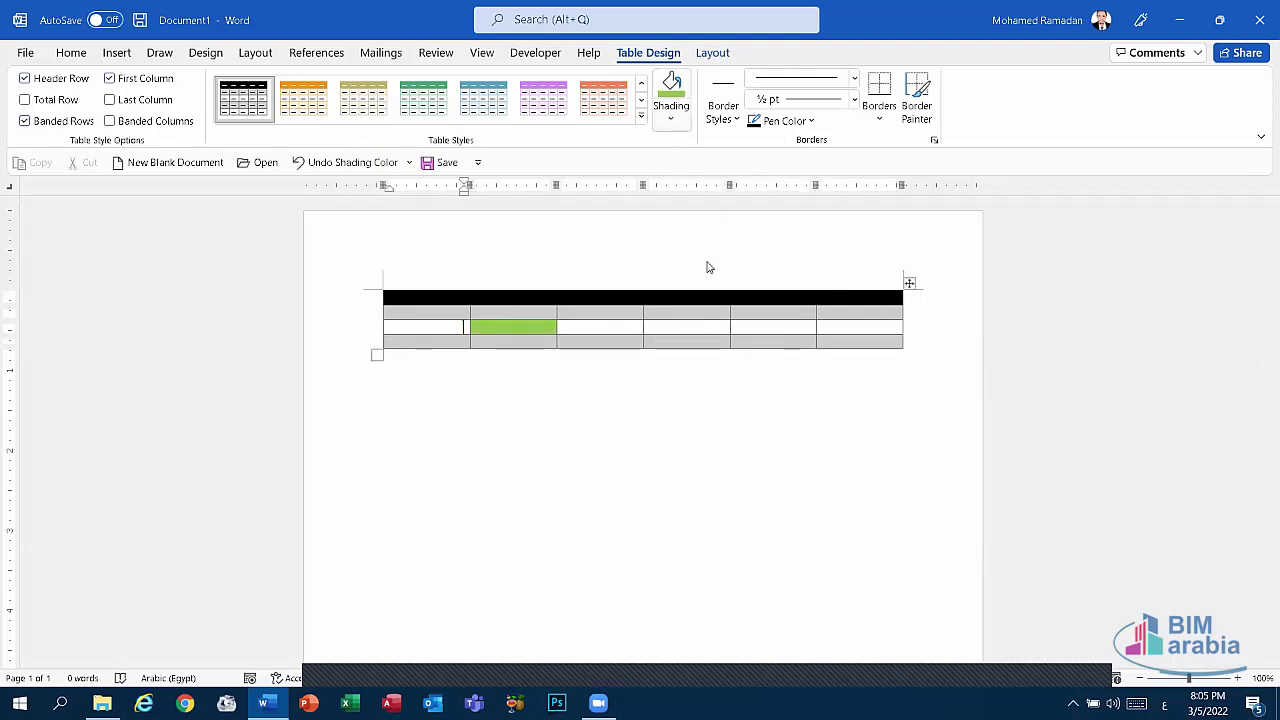
left_click(671, 118)
left_click(620, 328)
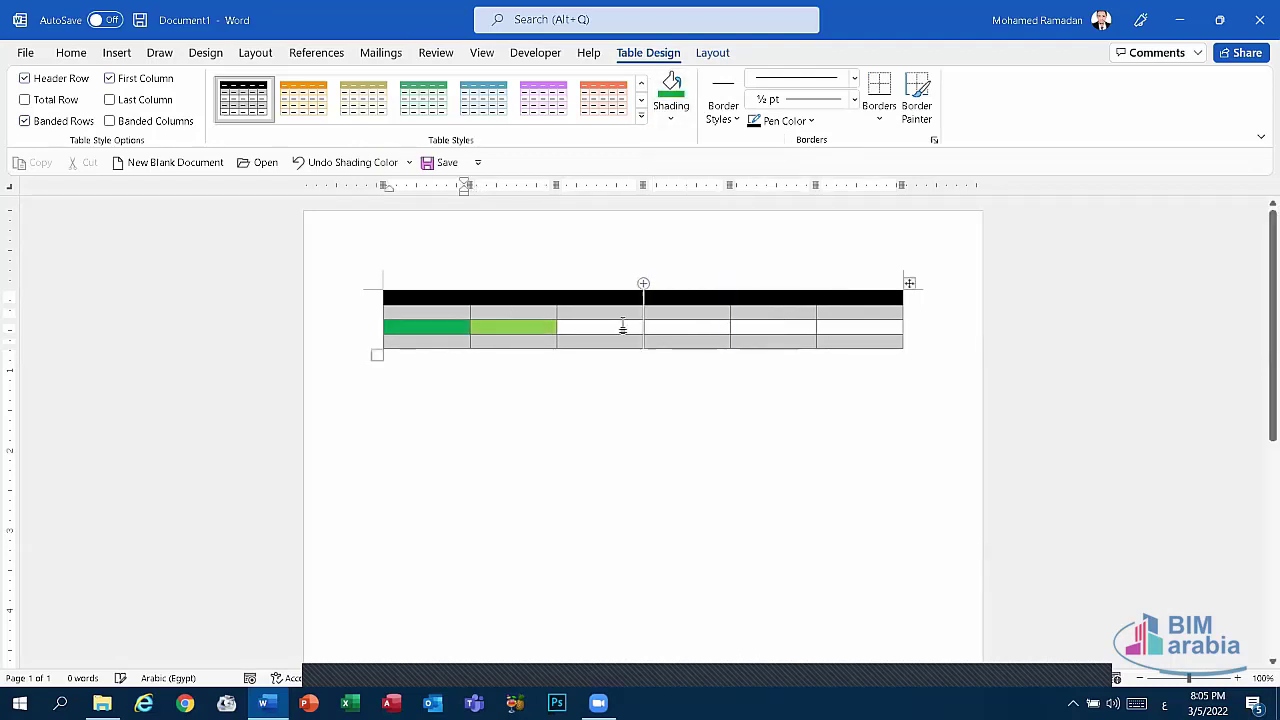
left_click(671, 118)
left_click(673, 278)
Shade the fourth, fifth and sixth cells light blue, purple and pale green
left_click(672, 330)
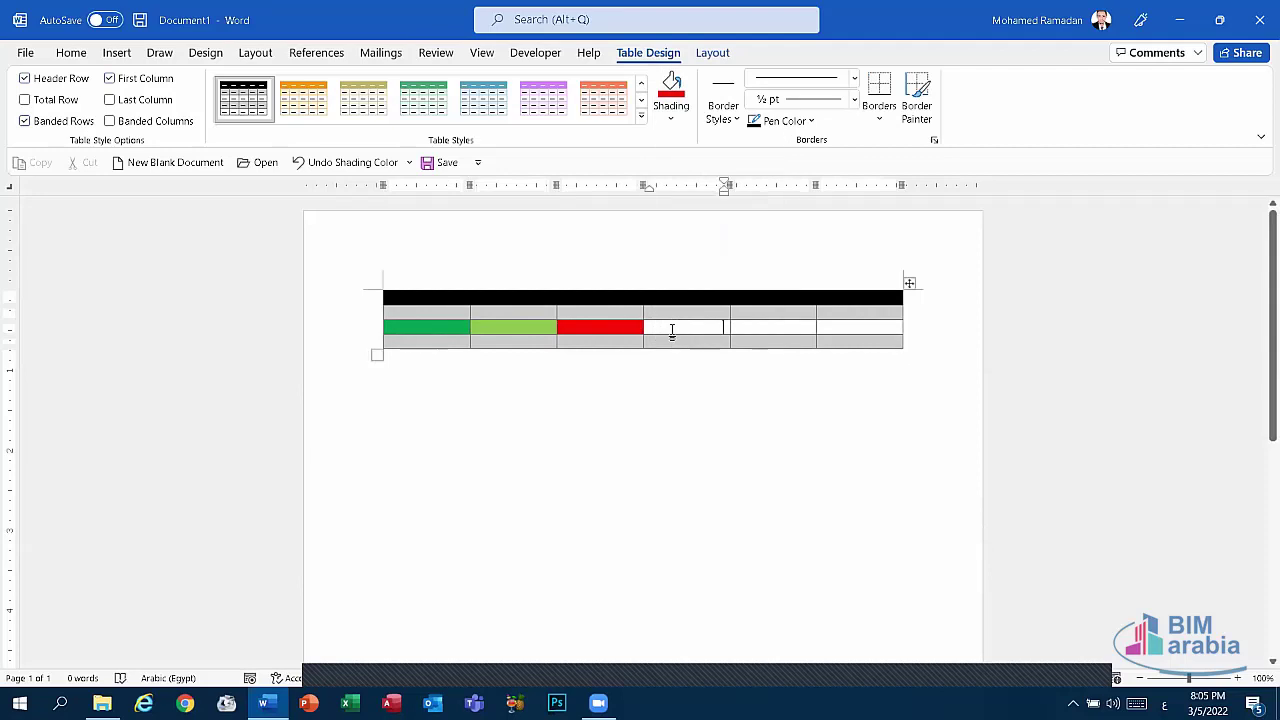
left_click(671, 118)
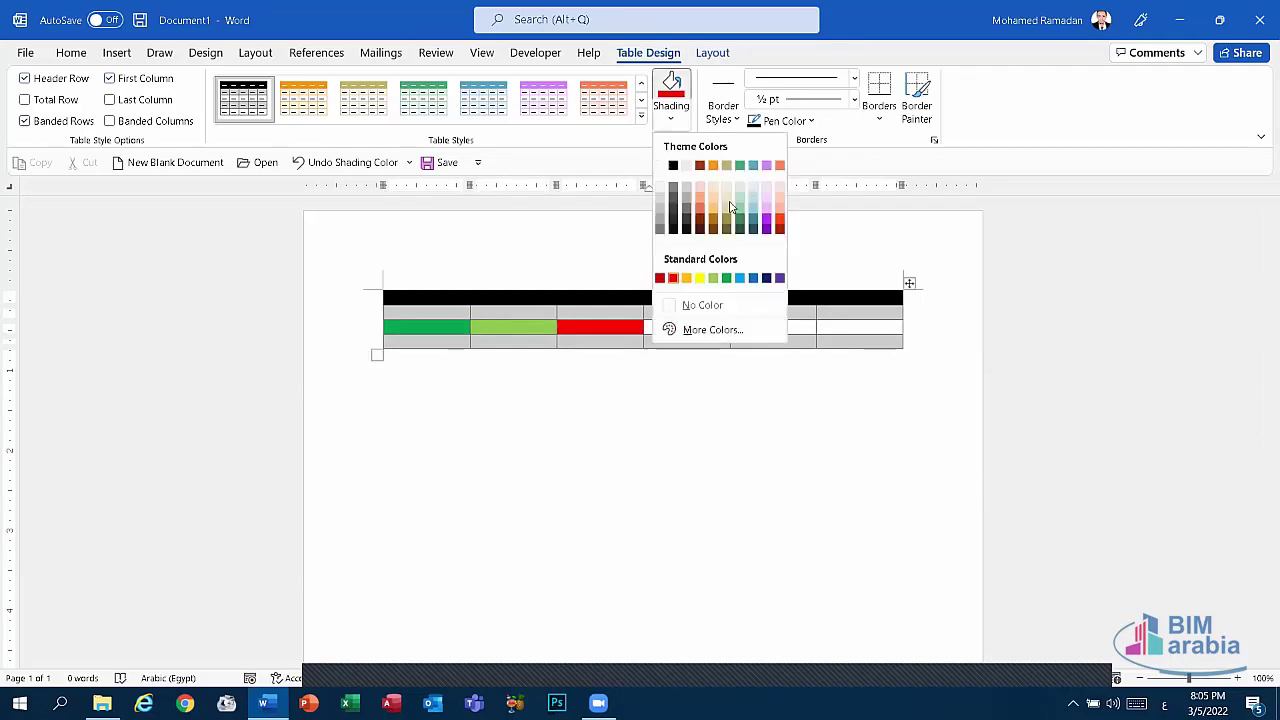
left_click(738, 278)
left_click(771, 333)
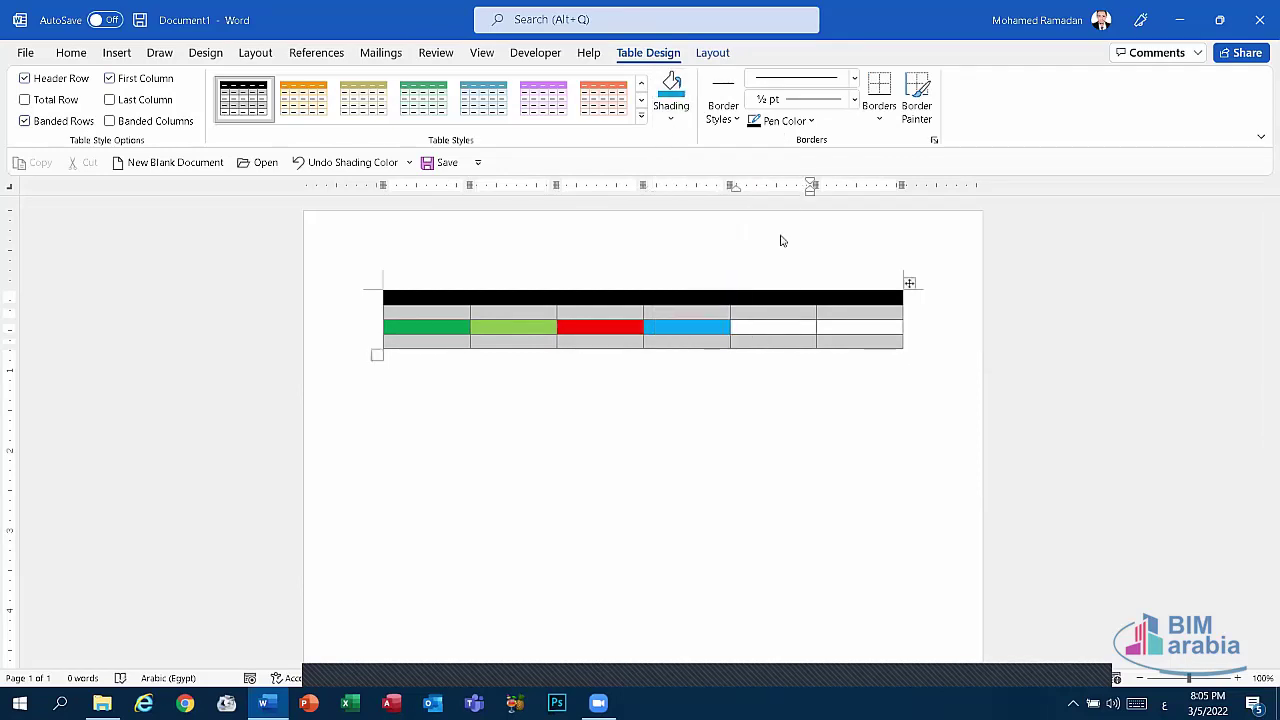
left_click(671, 118)
left_click(777, 277)
left_click(849, 329)
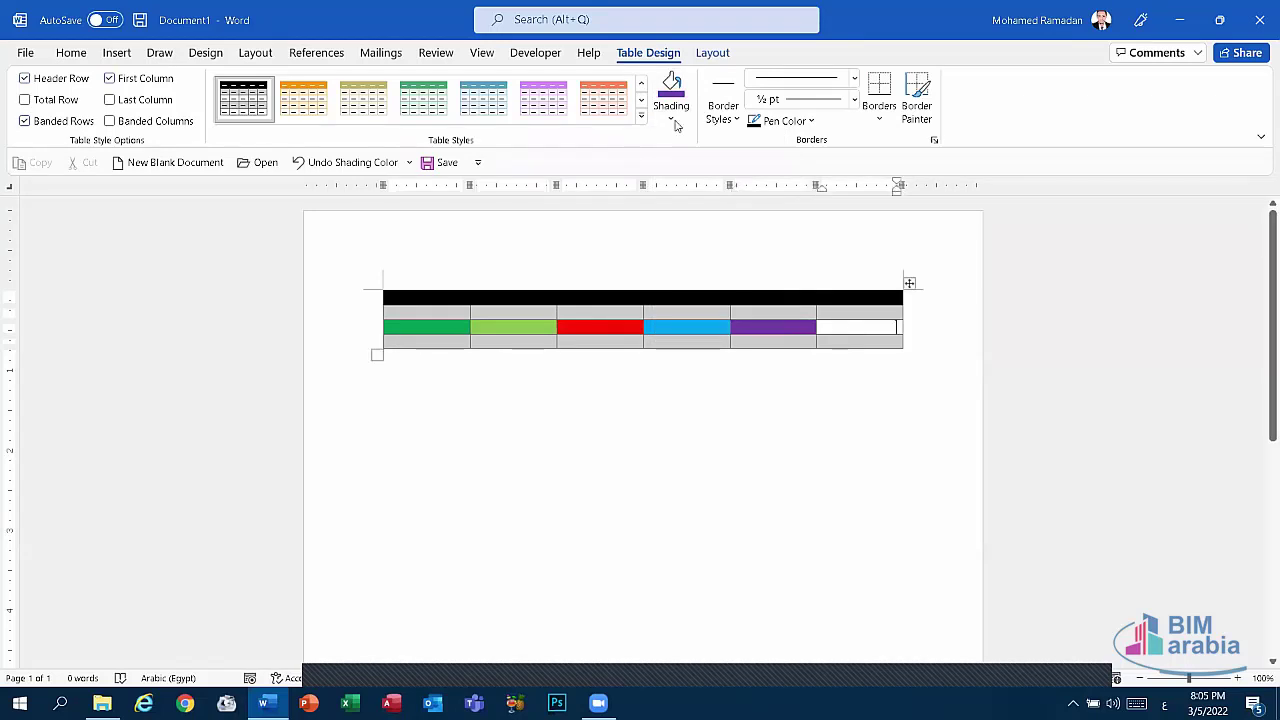
left_click(673, 120)
left_click(779, 191)
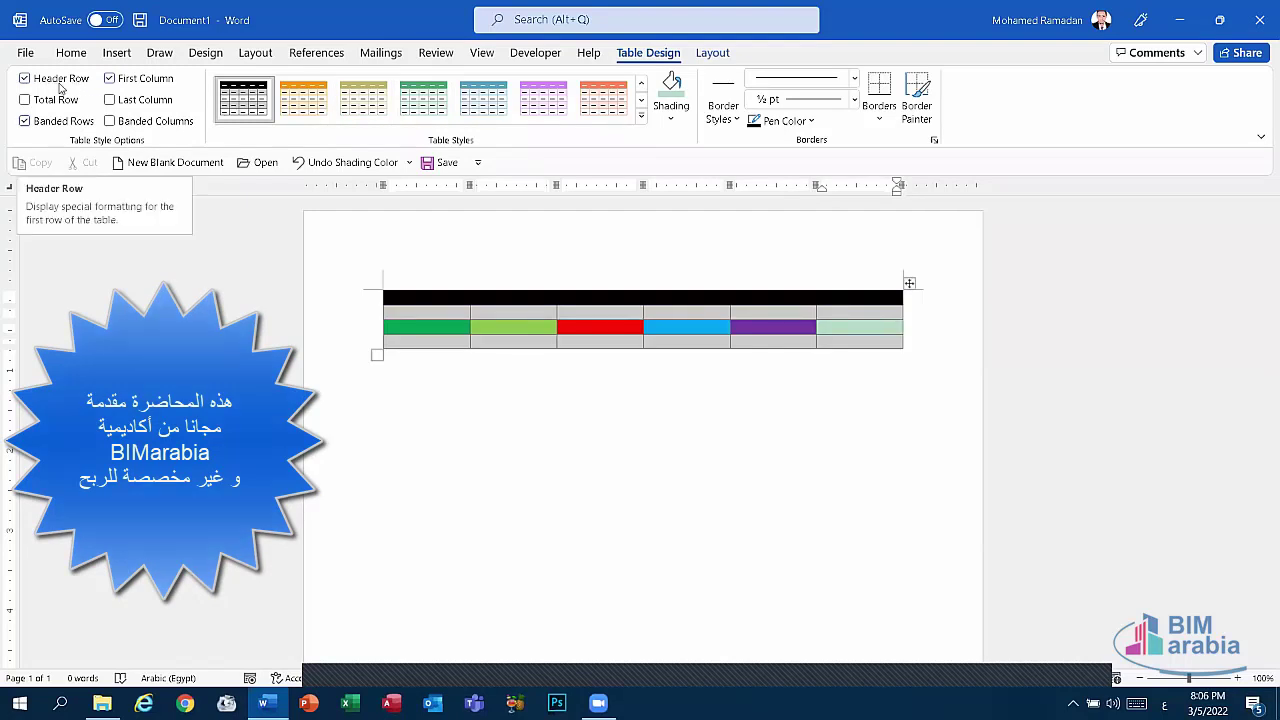
left_click(59, 85)
left_click(59, 85)
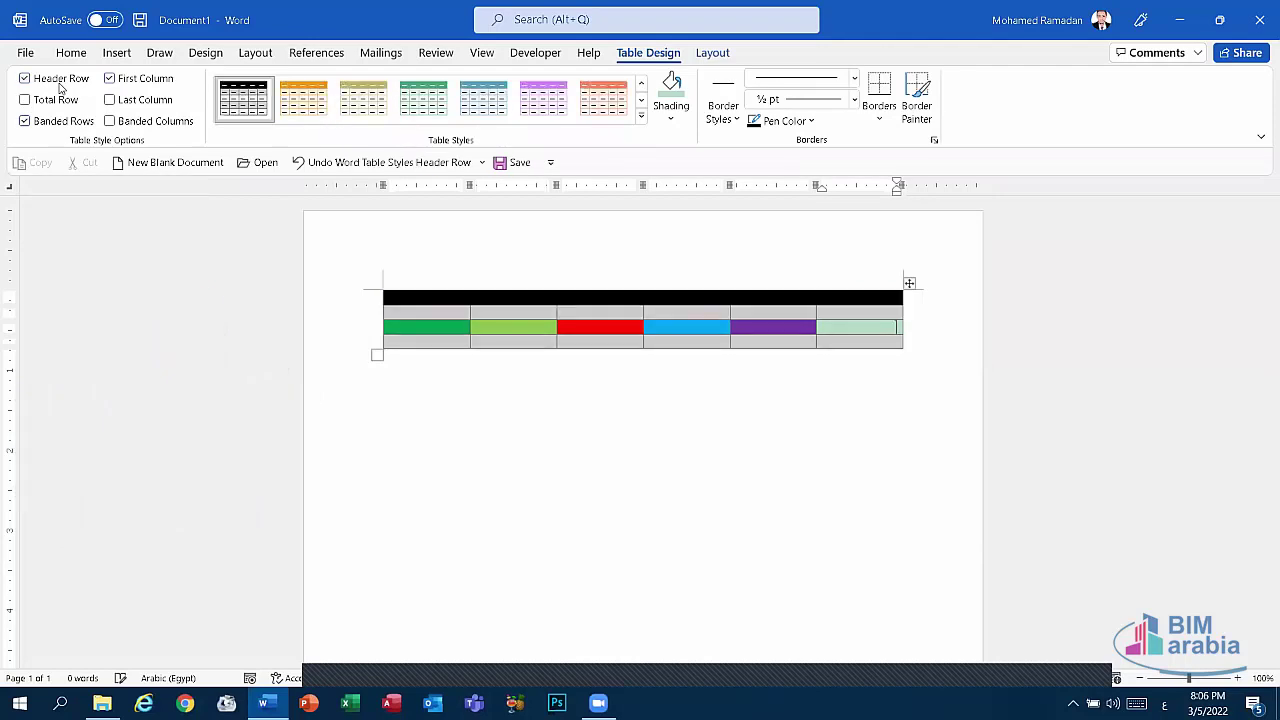
left_click(59, 86)
left_click(59, 86)
left_click(59, 86)
left_click(59, 86)
left_click(59, 86)
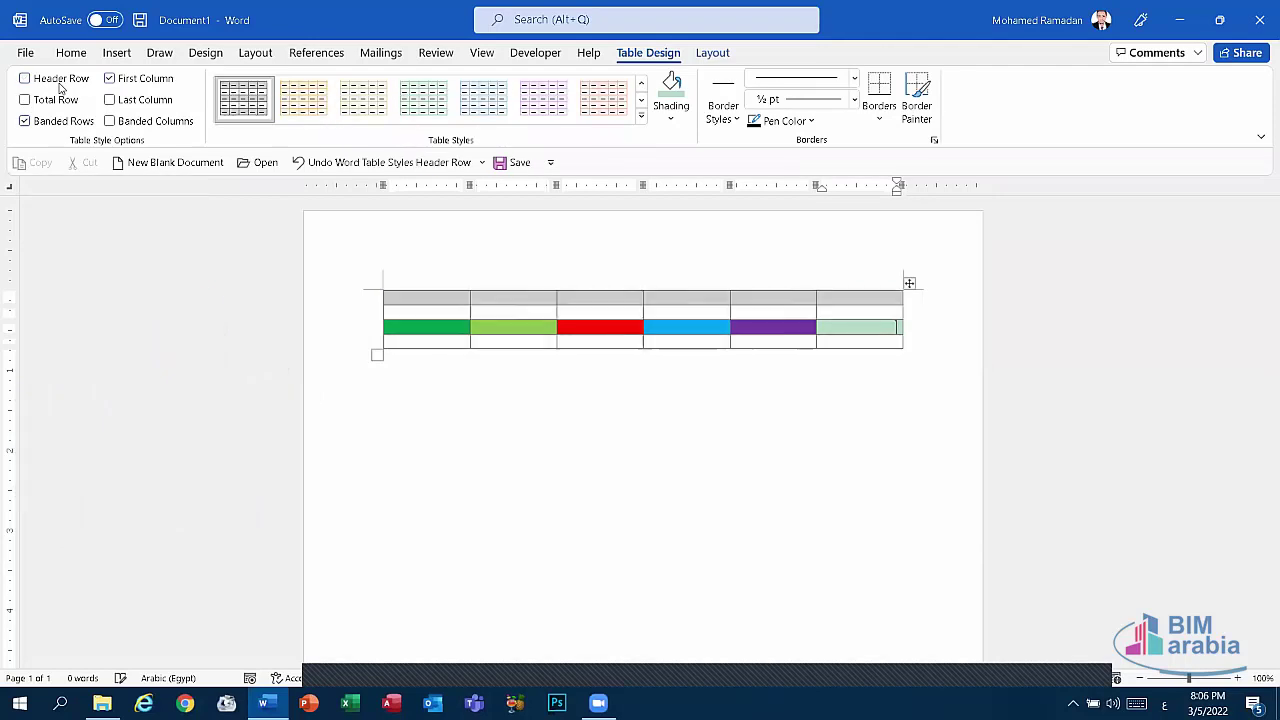
left_click(59, 86)
left_click(59, 86)
left_click(59, 86)
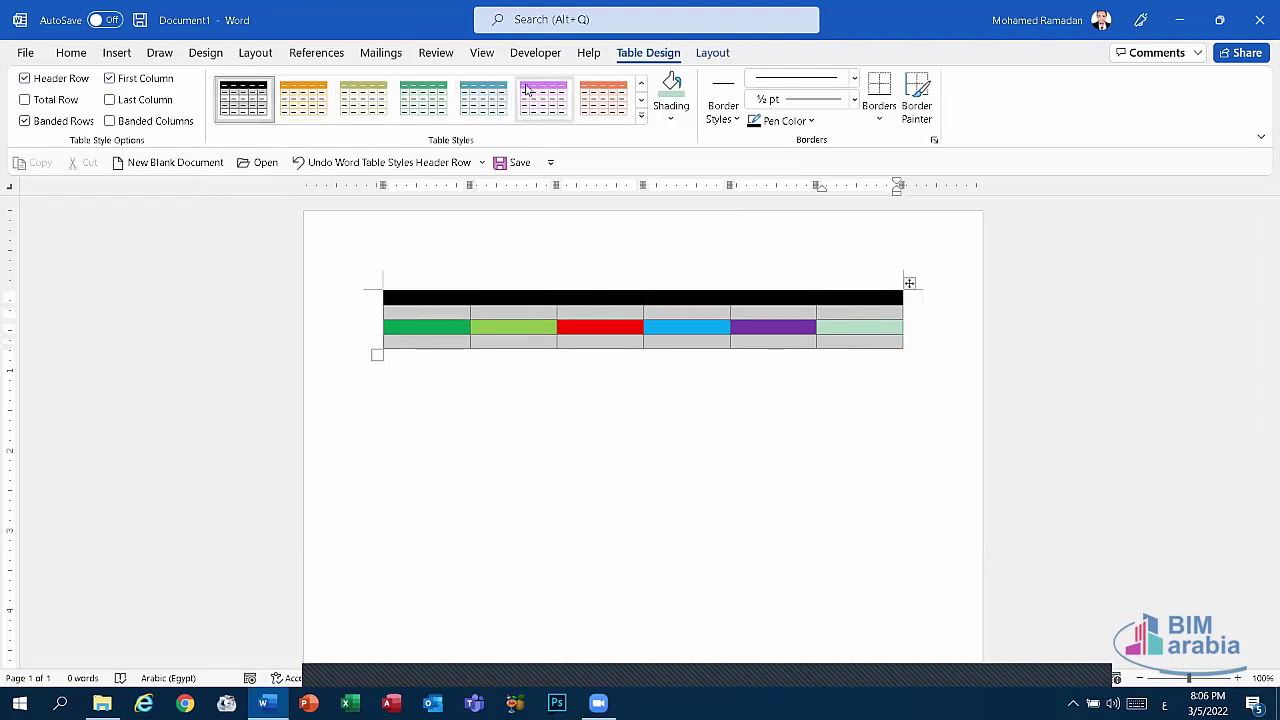
left_click(25, 79)
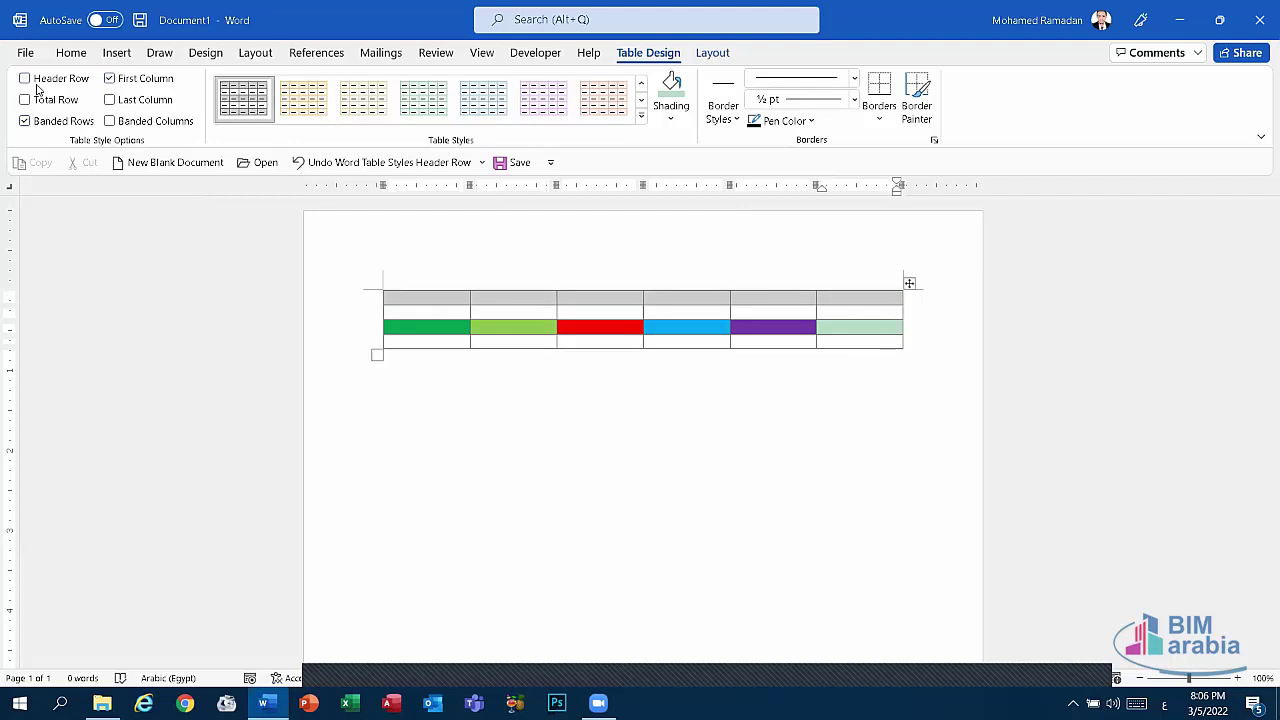
double_click(36, 86)
left_click(36, 86)
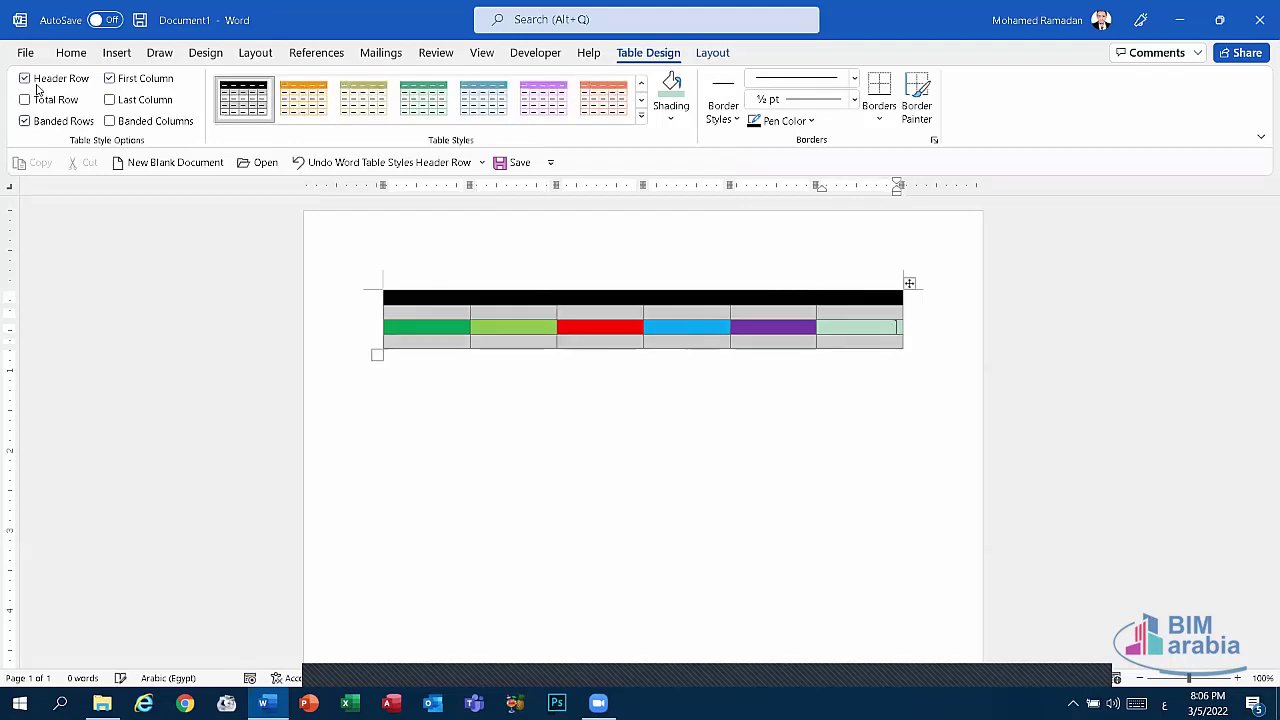
left_click(36, 86)
left_click(36, 88)
left_click(36, 88)
left_click(36, 88)
left_click(47, 105)
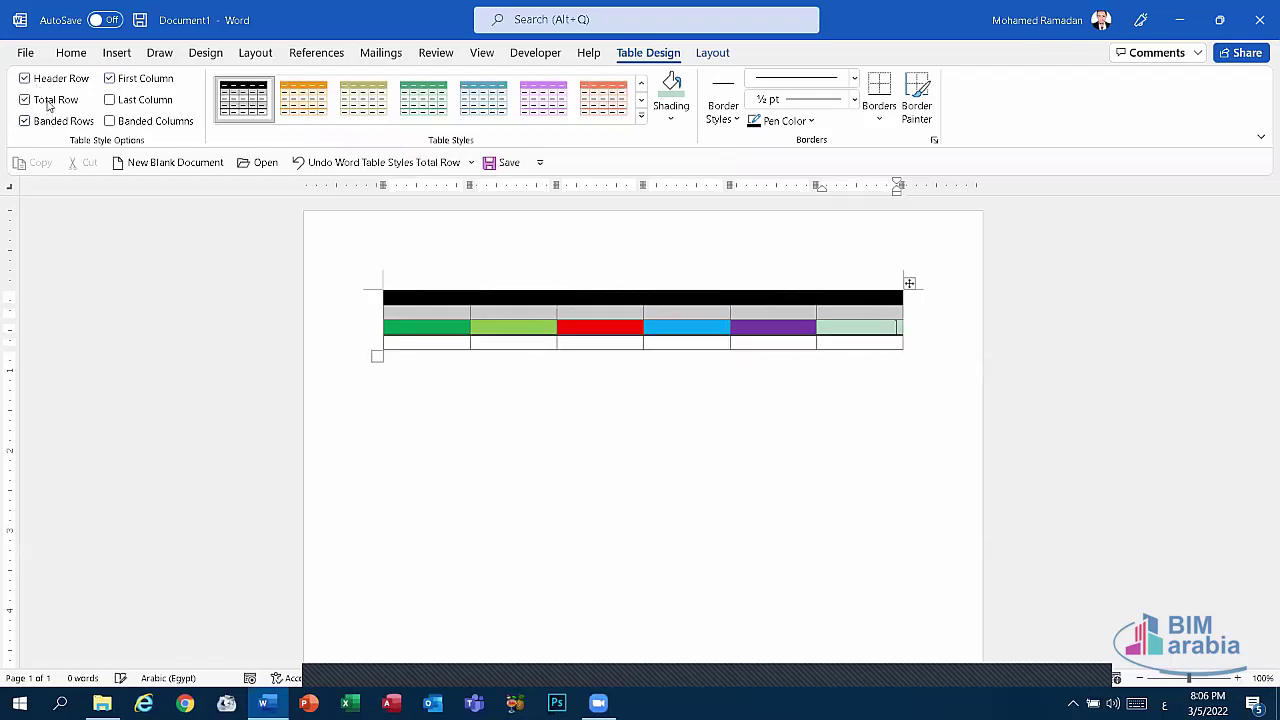
left_click(48, 106)
left_click(48, 106)
left_click(48, 106)
left_click(48, 106)
left_click(48, 106)
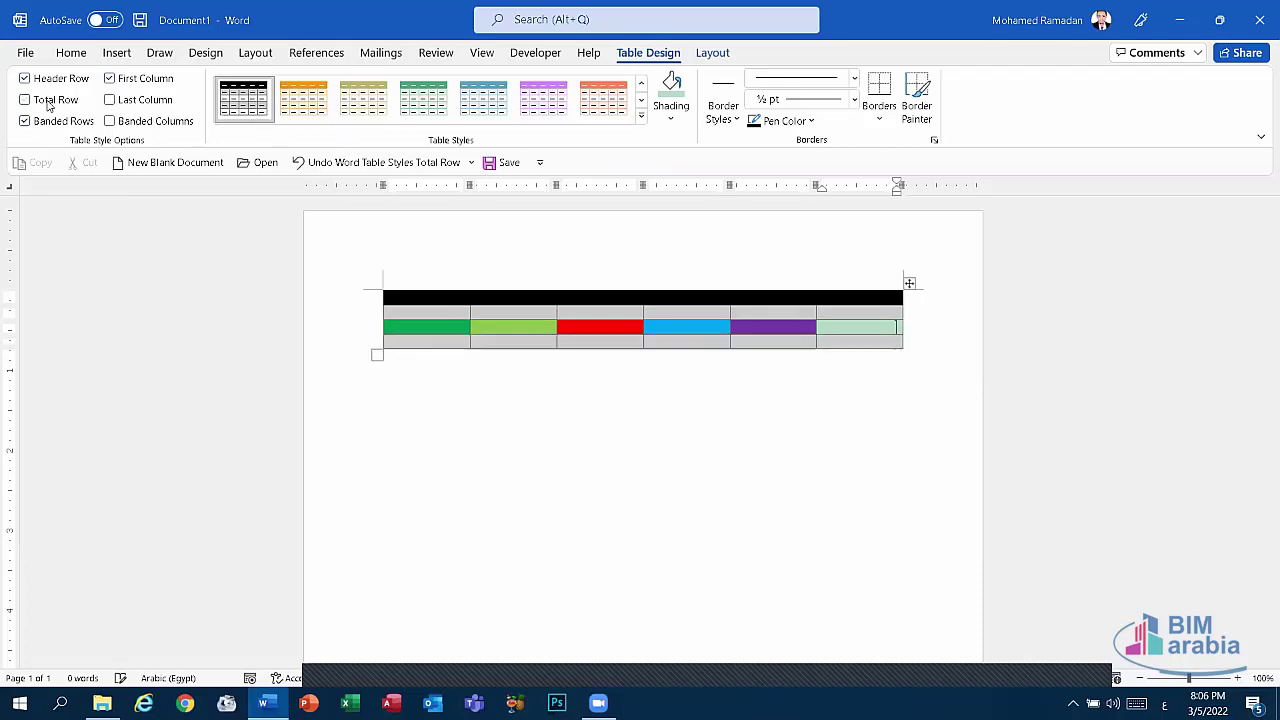
left_click(48, 106)
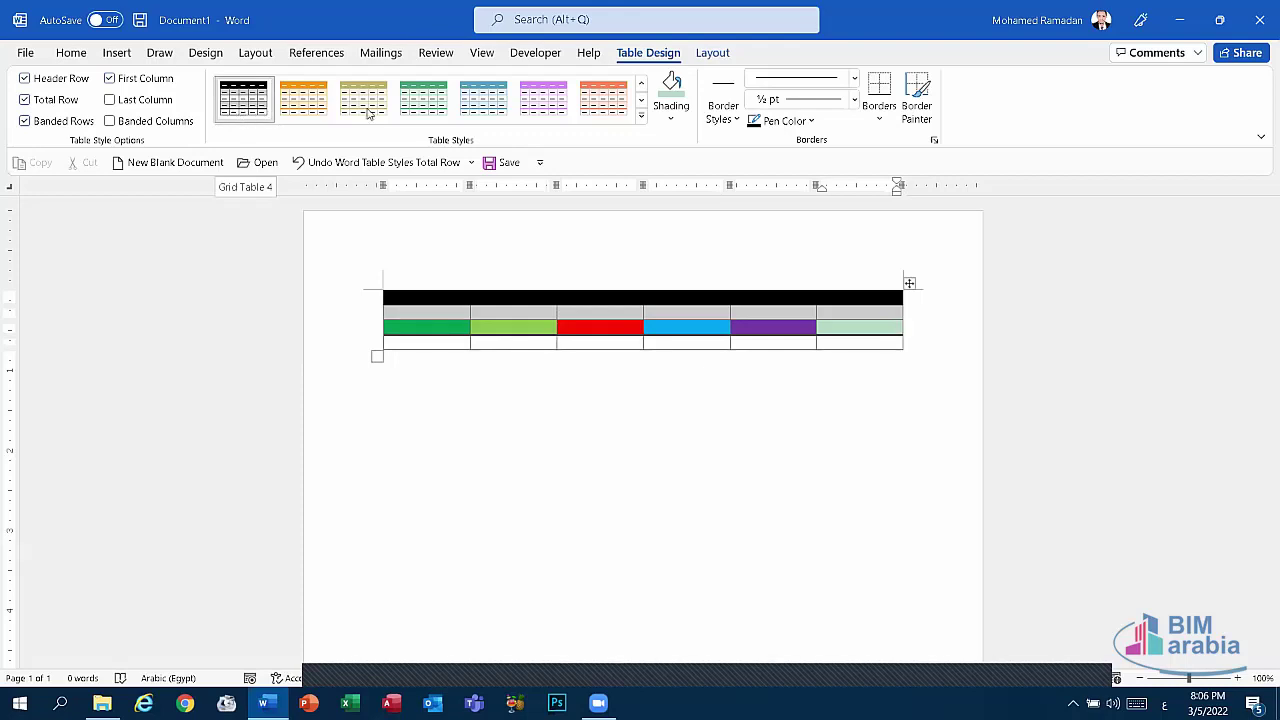
left_click(431, 352)
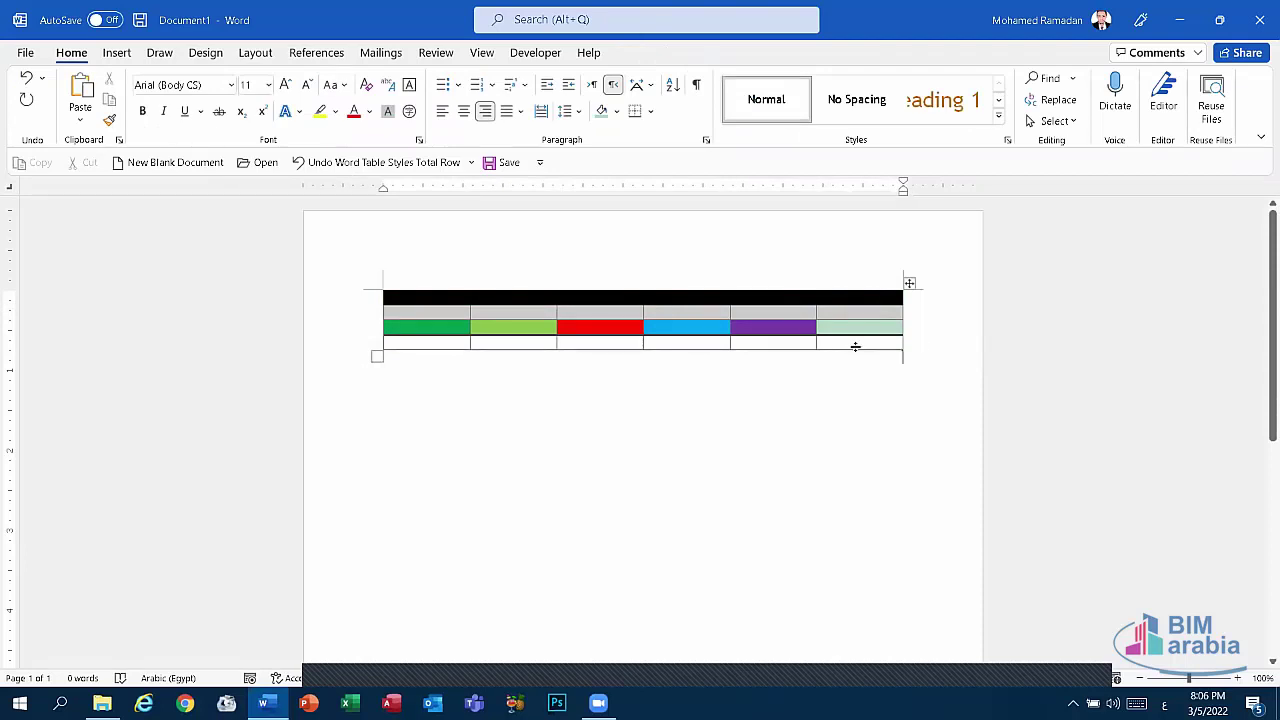
left_click_drag(587, 340, 378, 342)
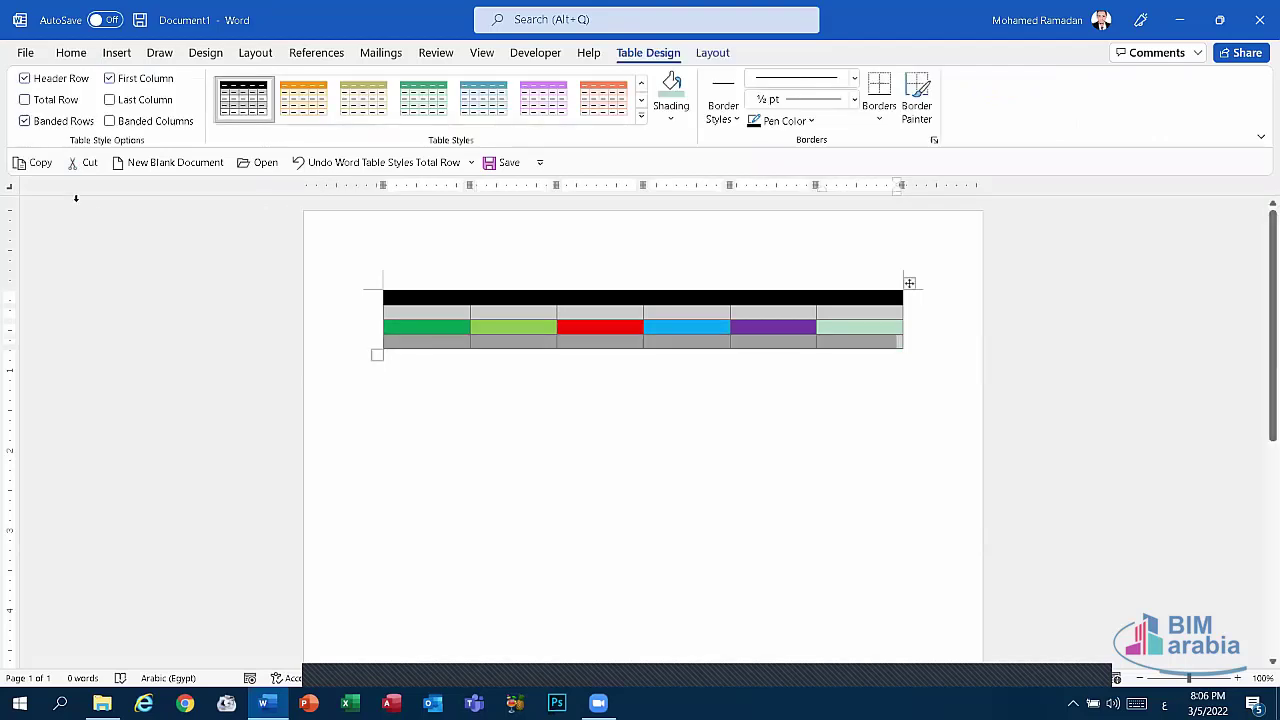
Toggle Banded Rows off and back on, keeping the grey banded rows
left_click(66, 121)
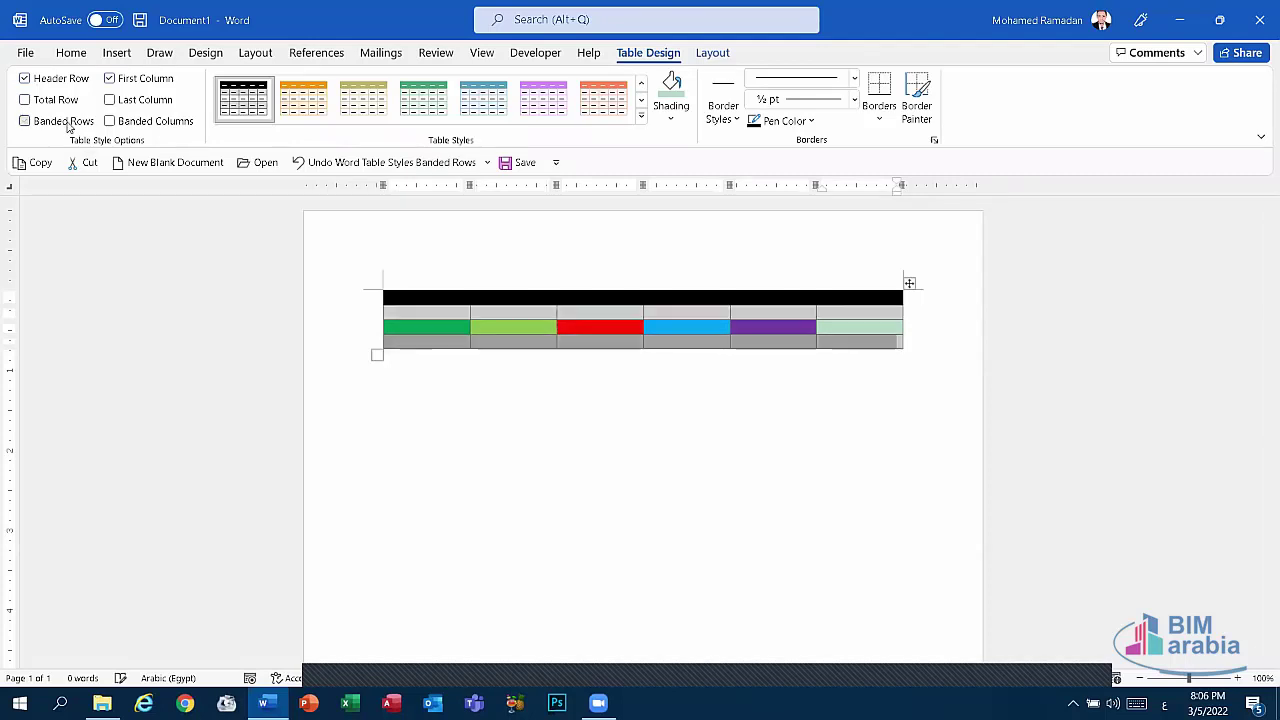
left_click(66, 121)
left_click(66, 121)
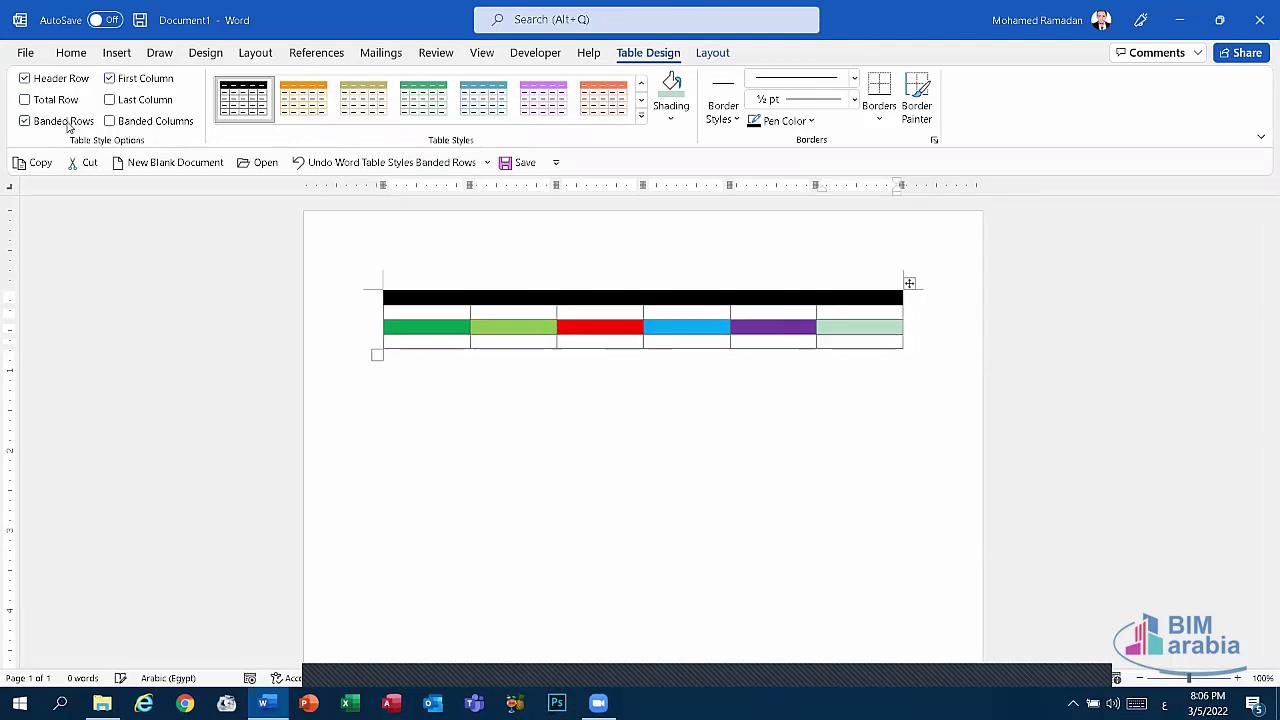
left_click(66, 121)
left_click(66, 121)
left_click(66, 121)
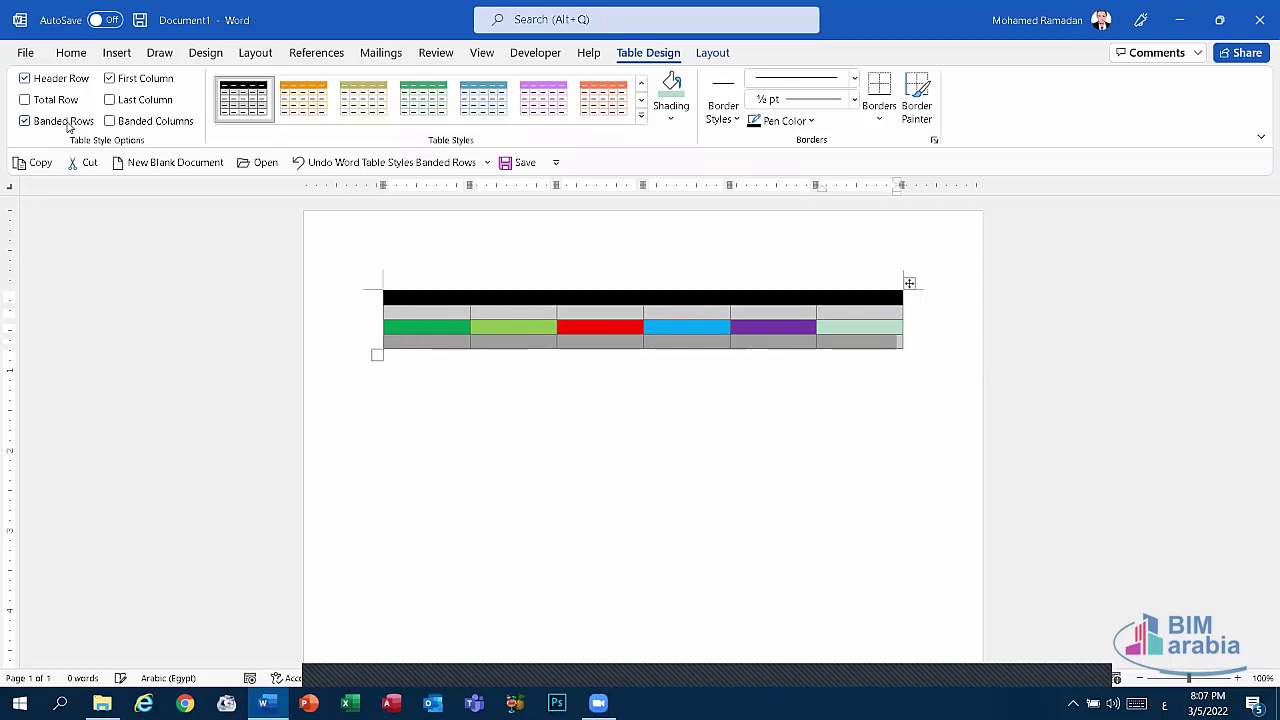
left_click(72, 124)
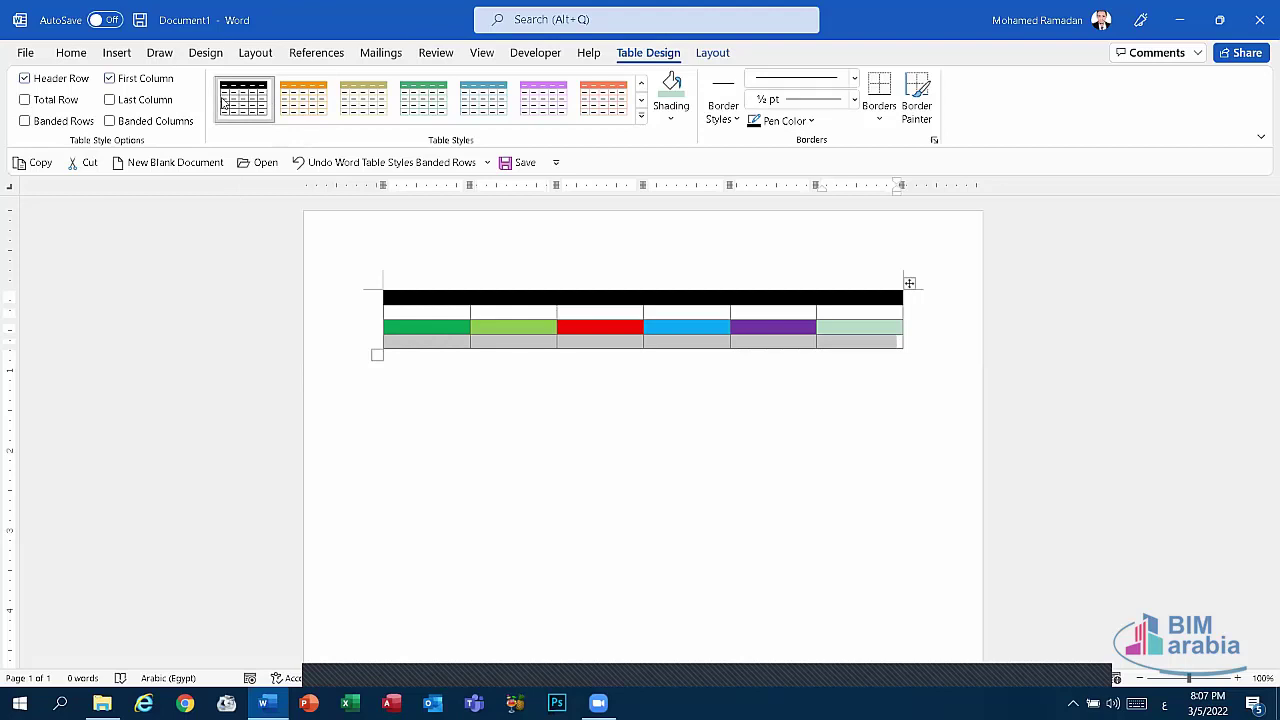
left_click(79, 124)
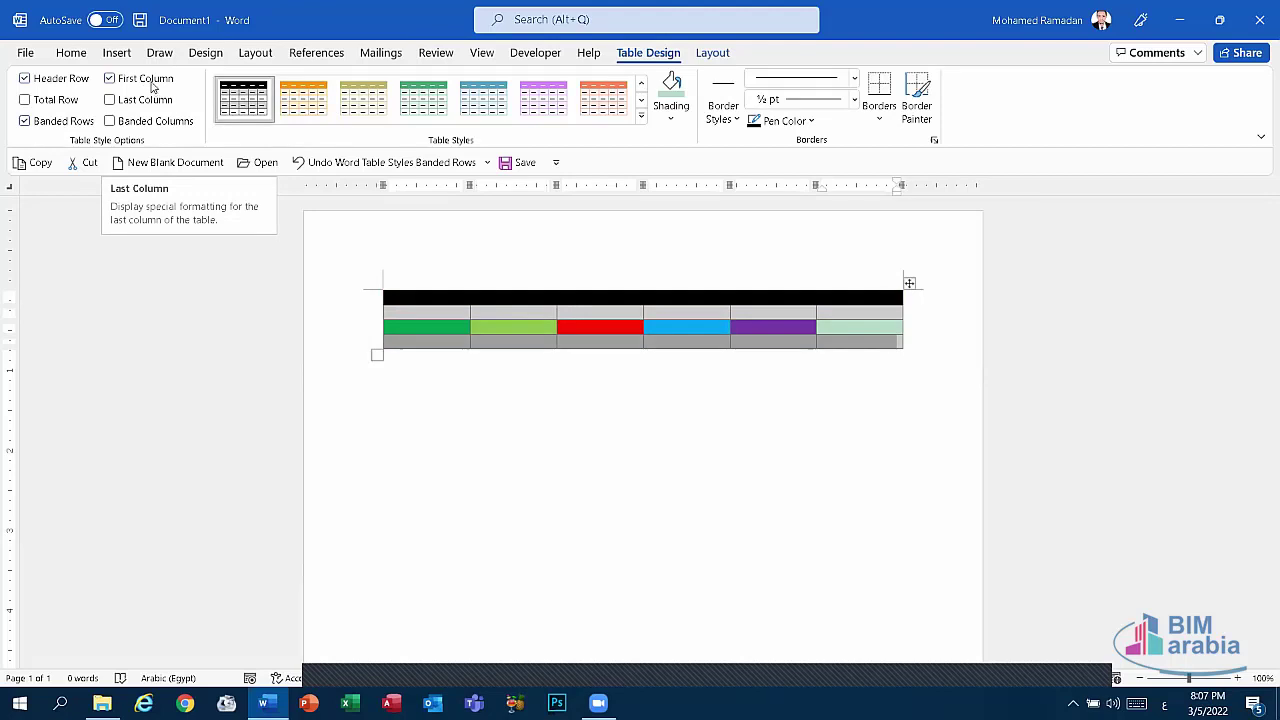
Turn off First Column formatting in Table Style Options
left_click(150, 80)
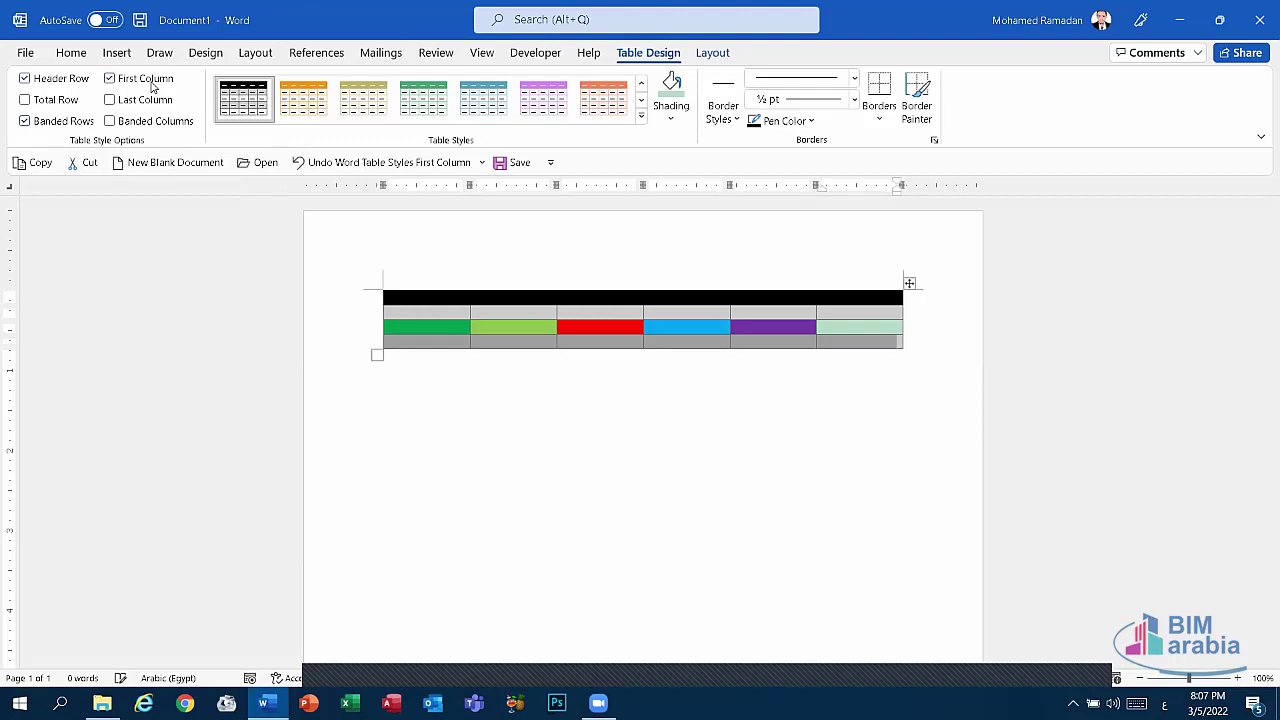
left_click(150, 84)
left_click(386, 322)
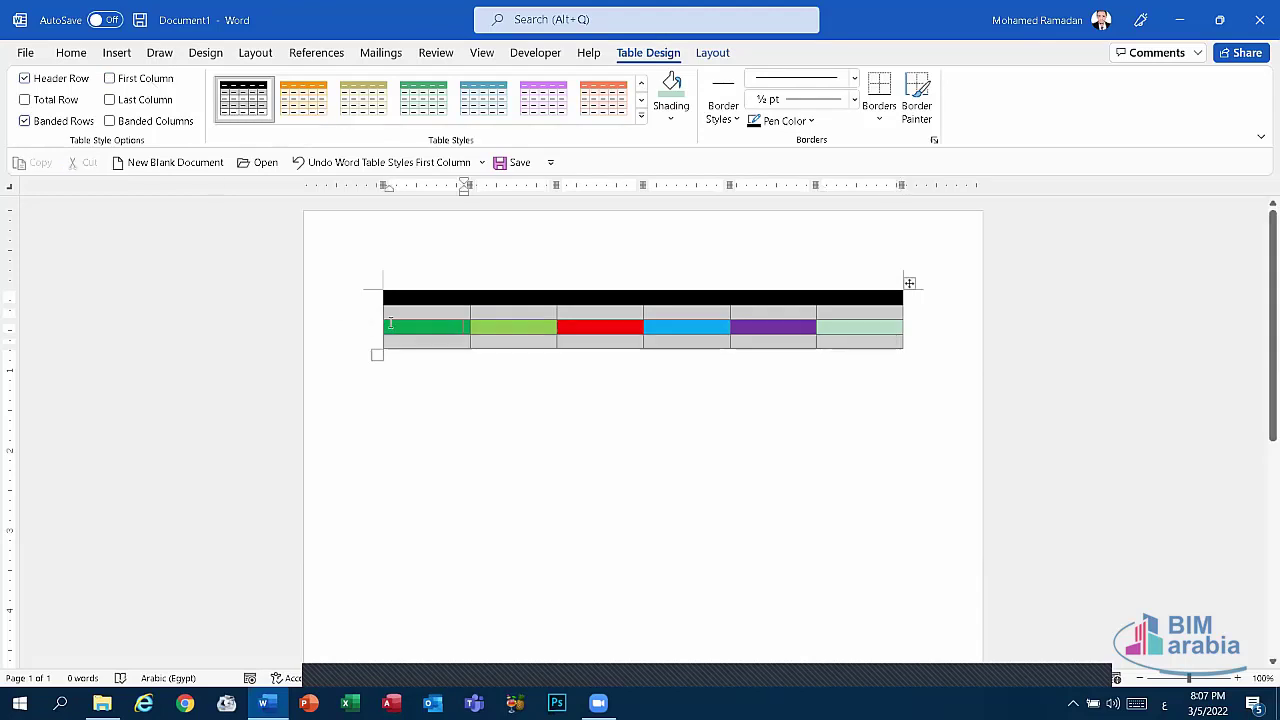
left_click(640, 86)
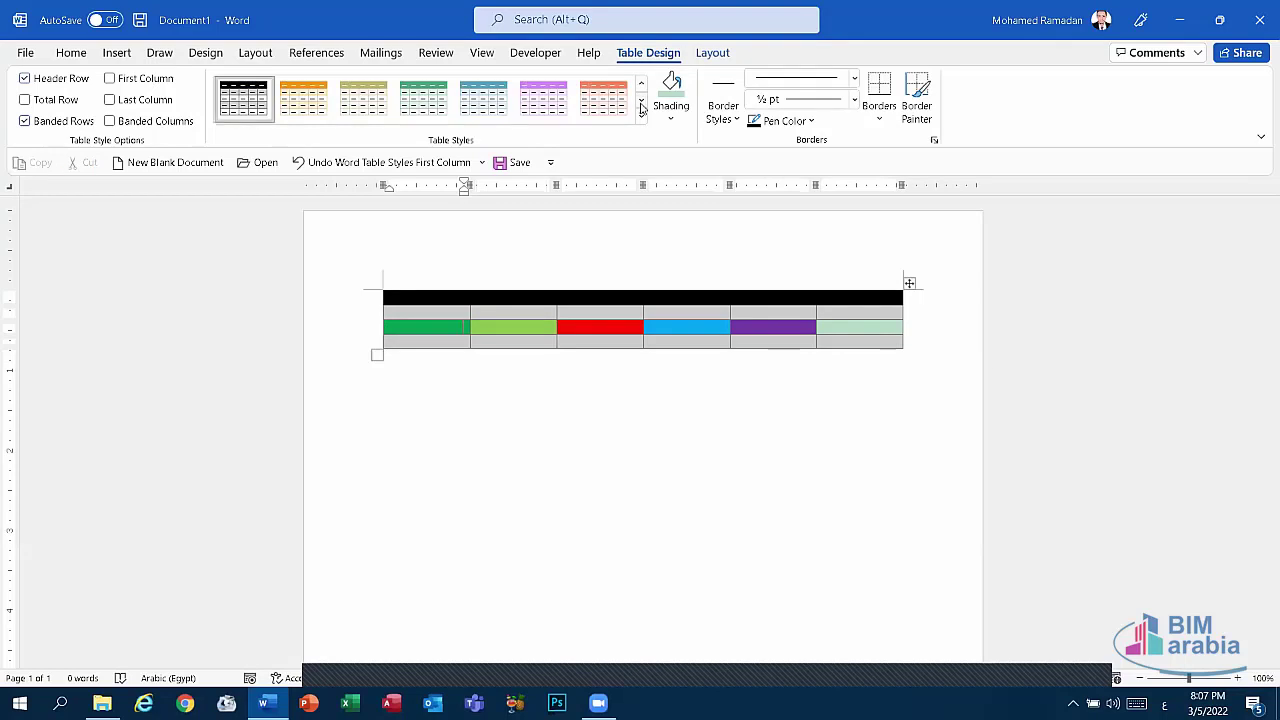
Browse the Table Styles gallery and apply the first plain grid style with grey banded rows
left_click(642, 108)
left_click(642, 108)
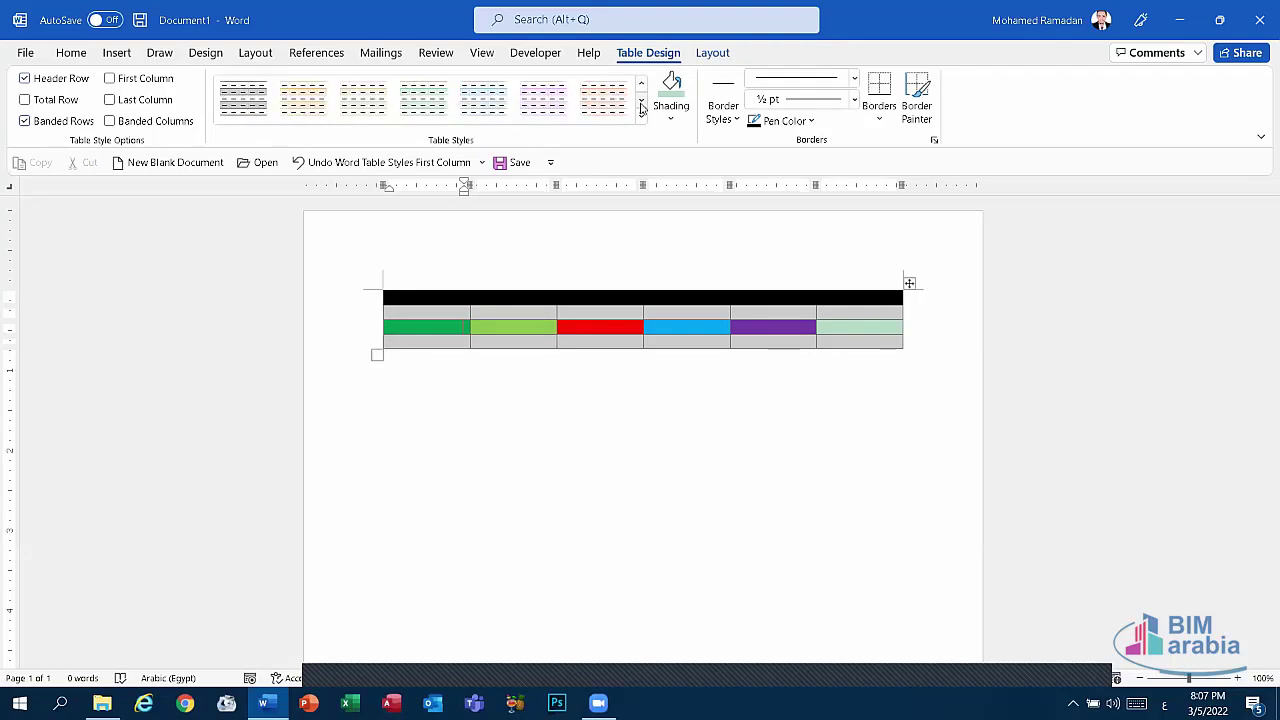
left_click(642, 108)
left_click(642, 108)
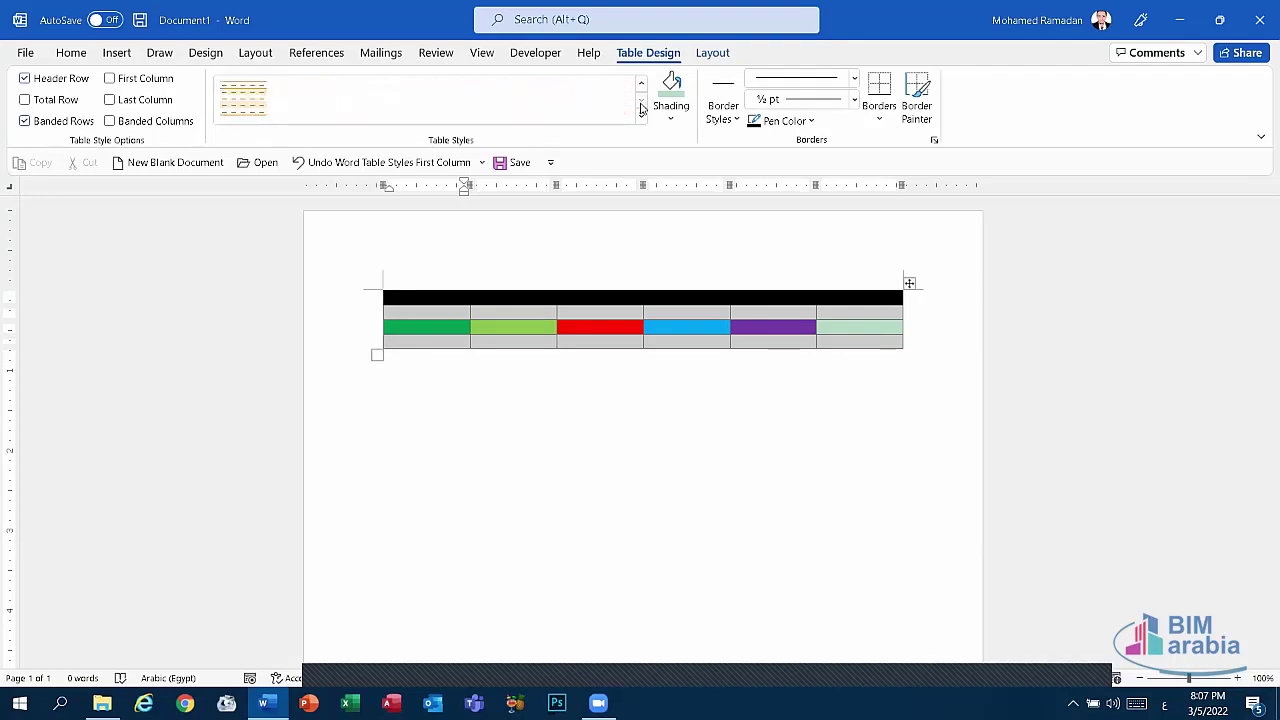
left_click(642, 93)
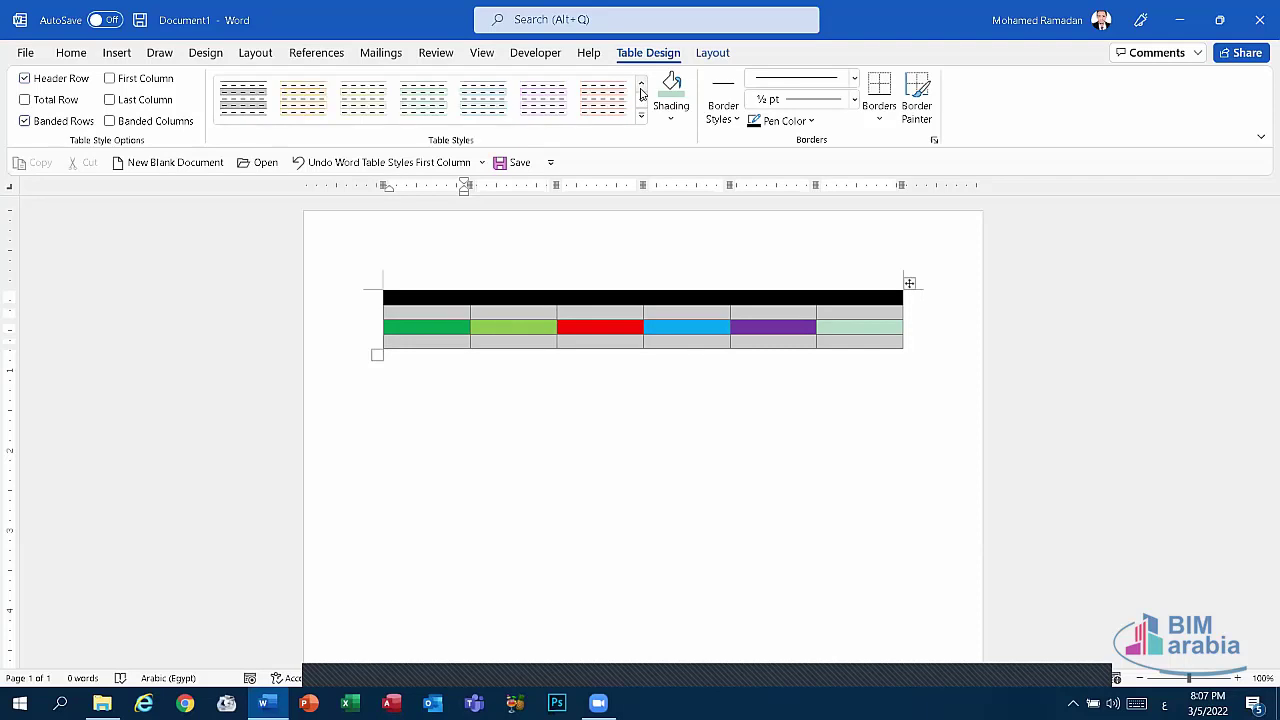
left_click(642, 93)
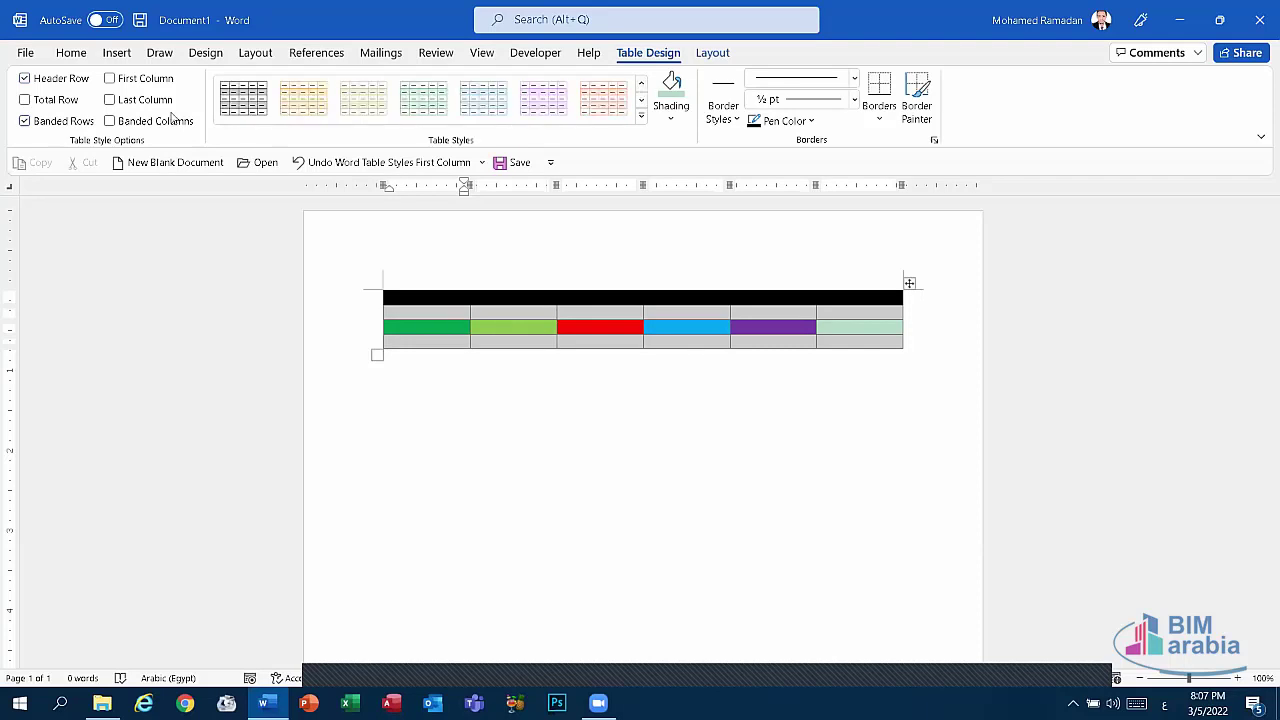
left_click(243, 97)
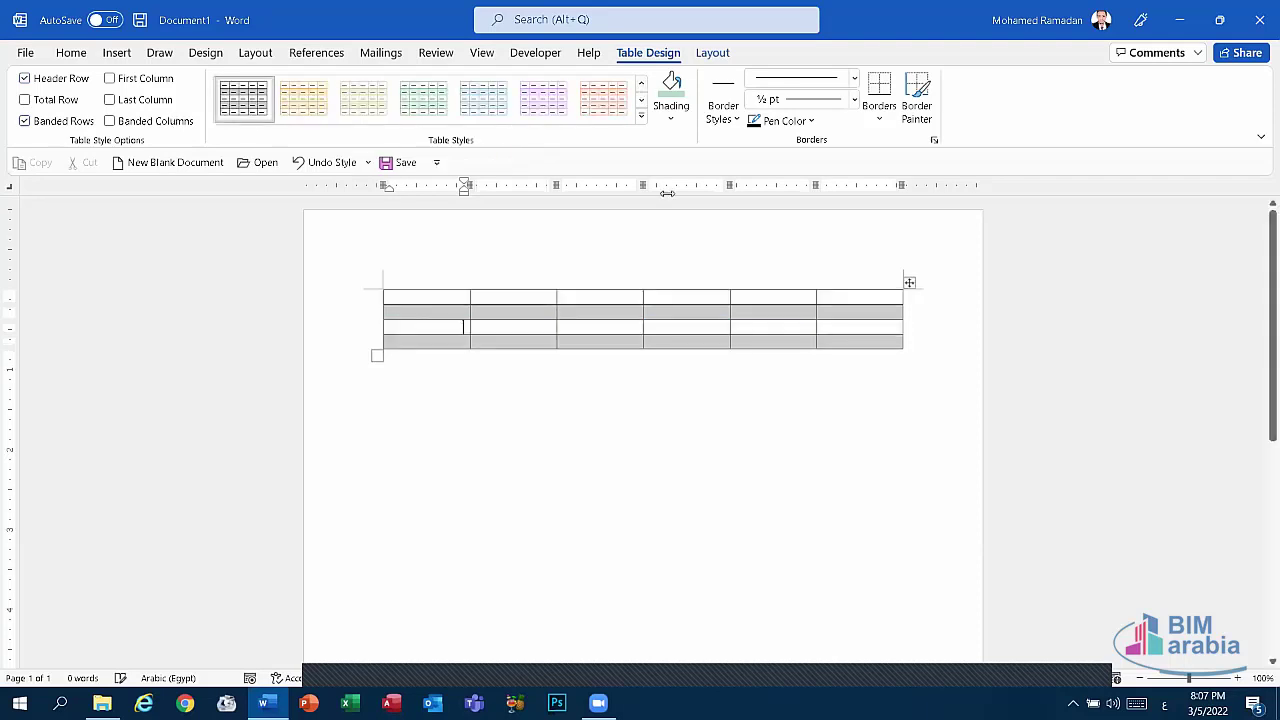
Turn on First Column, select the table and apply the all-black table style
left_click(138, 87)
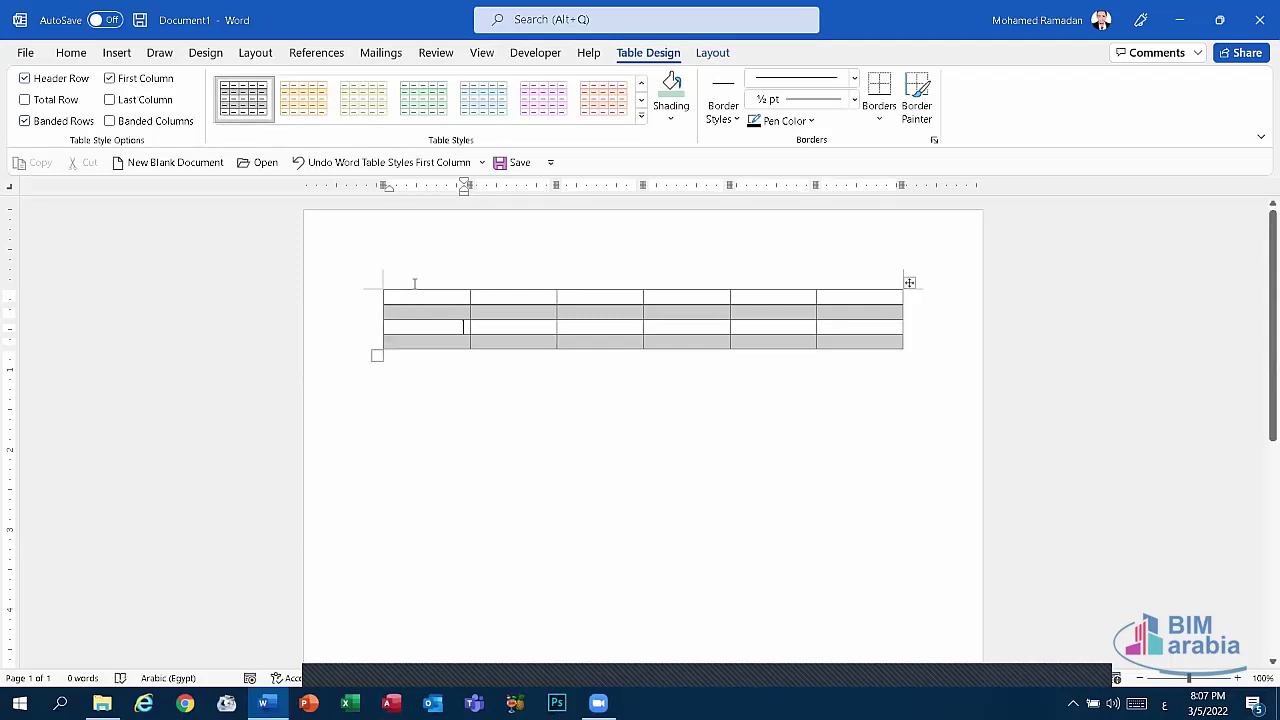
left_click_drag(437, 325, 437, 350)
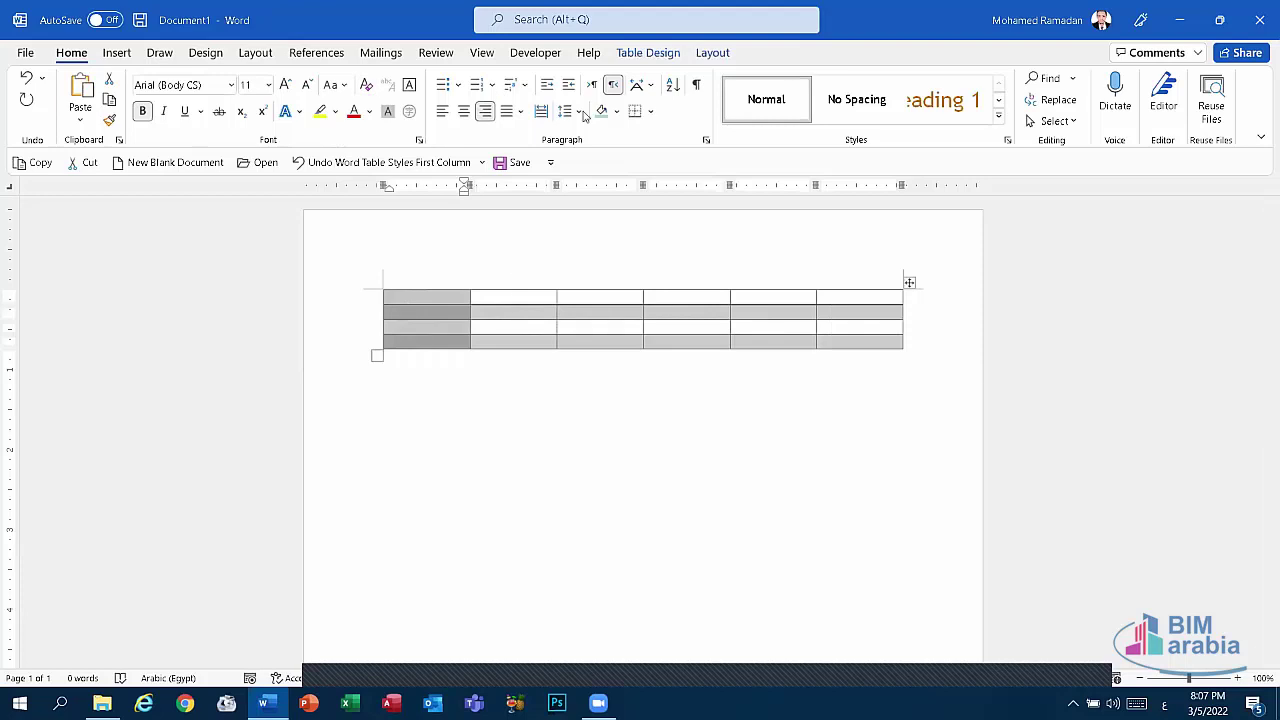
left_click(713, 52)
left_click(640, 55)
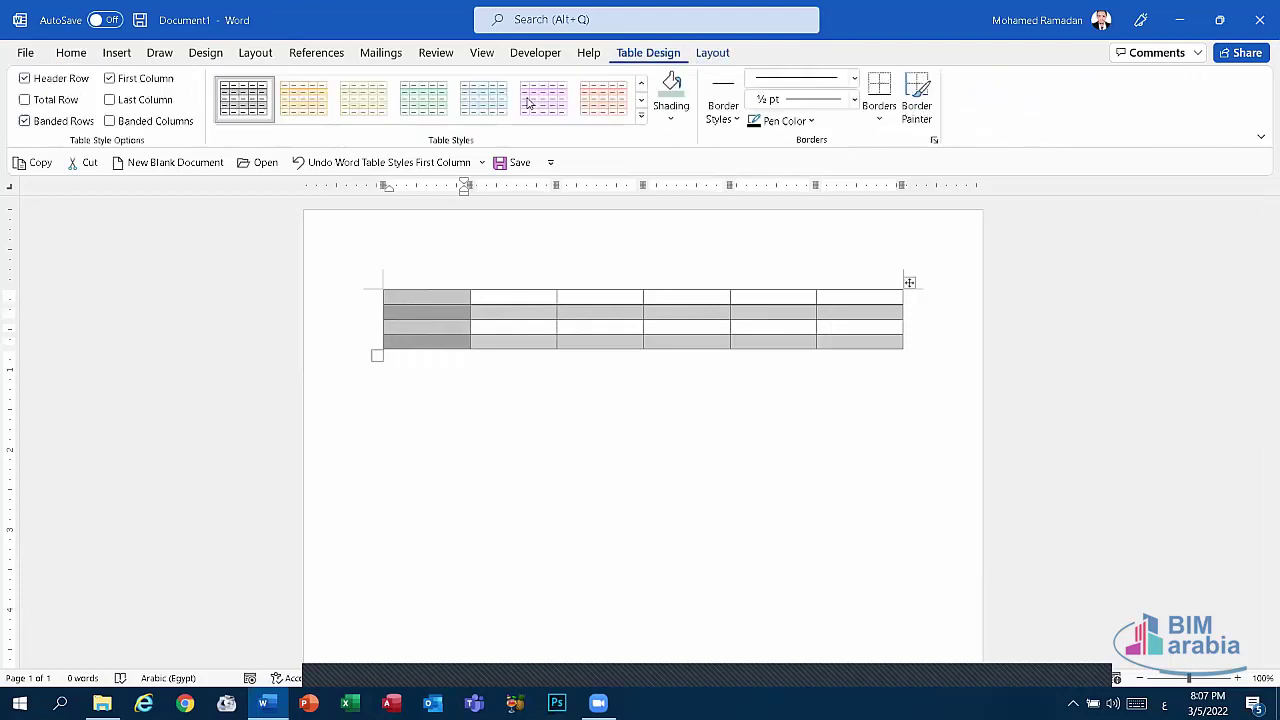
left_click(640, 104)
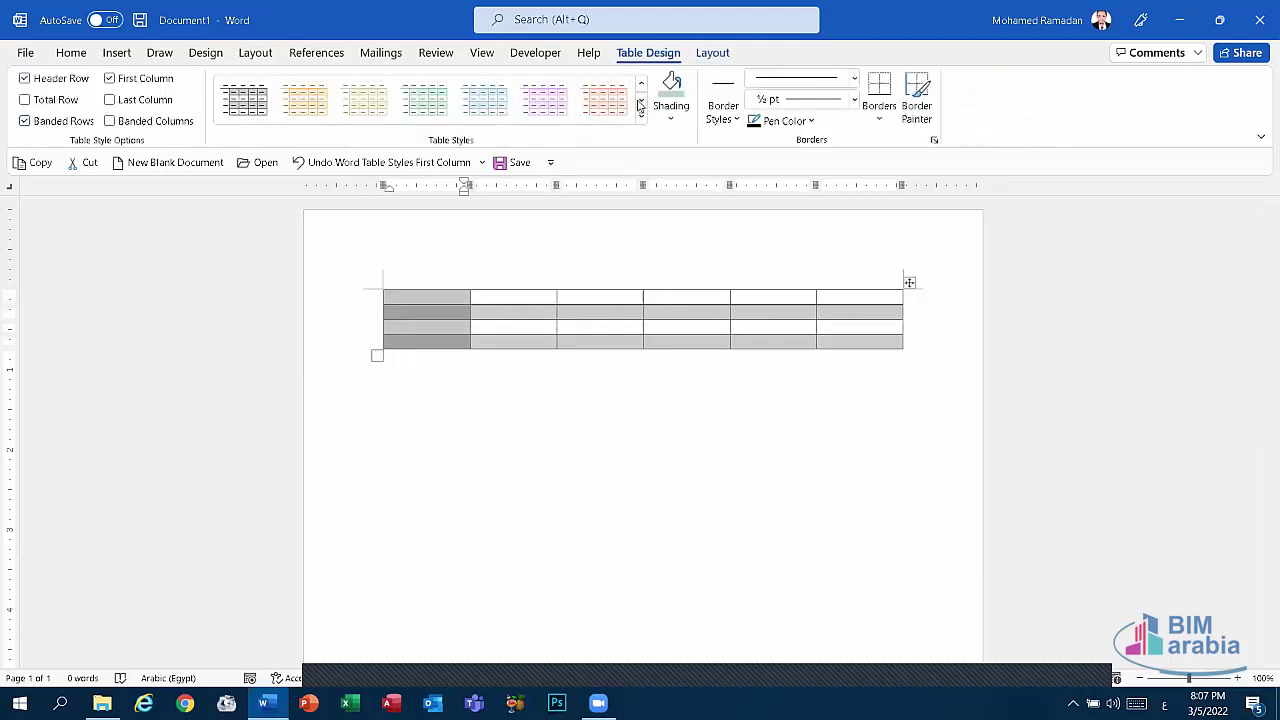
left_click(640, 104)
left_click(640, 104)
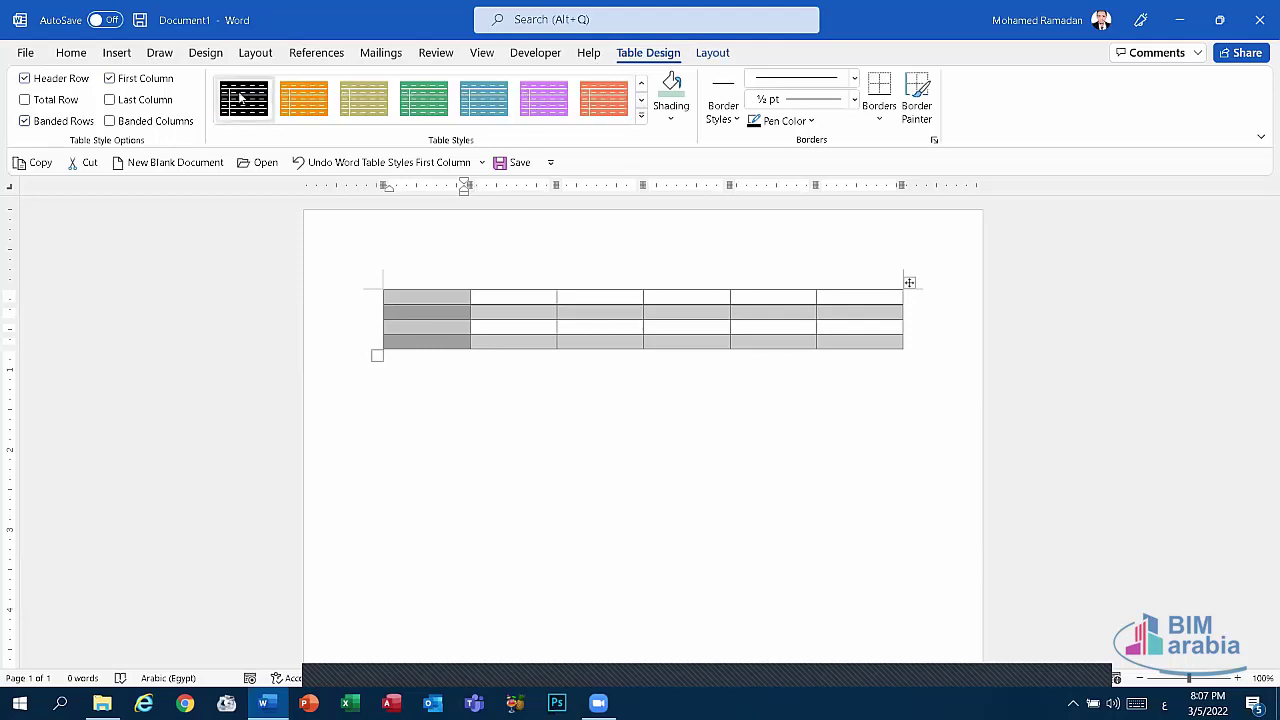
left_click(244, 98)
Re-enable First Column, switch to the first light grey banded style, then select the table for removal
left_click(145, 80)
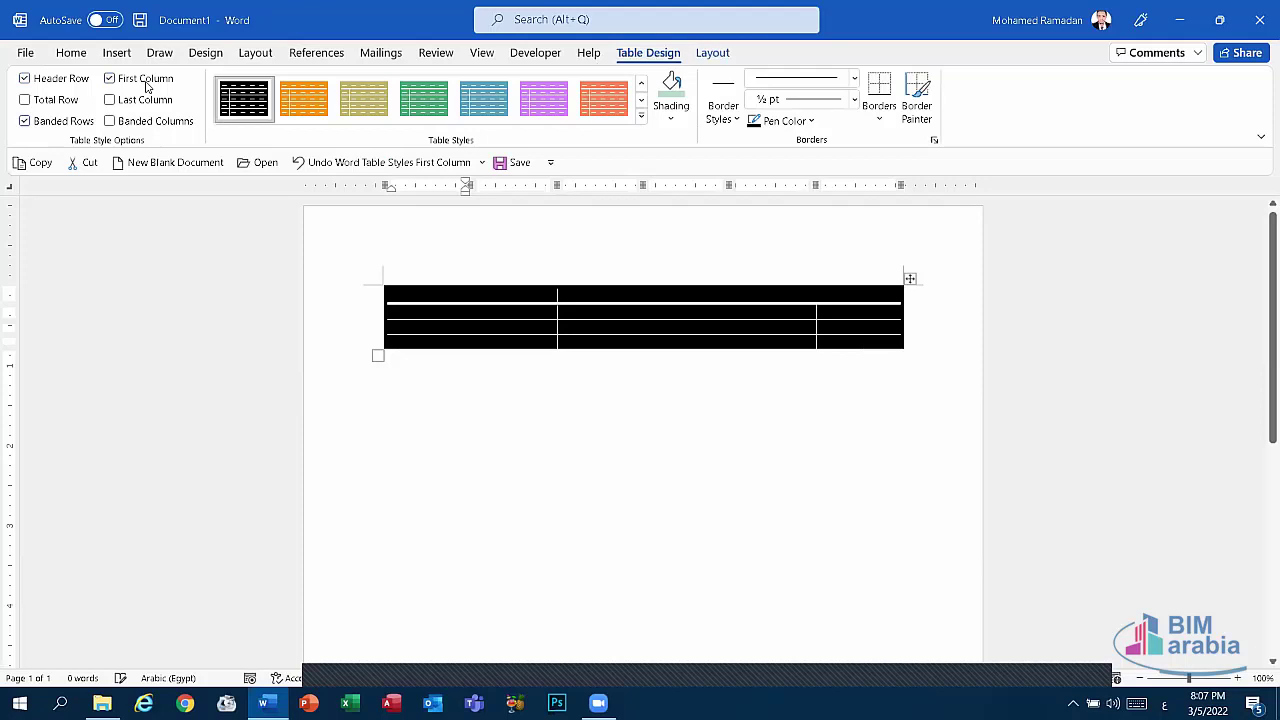
left_click(642, 104)
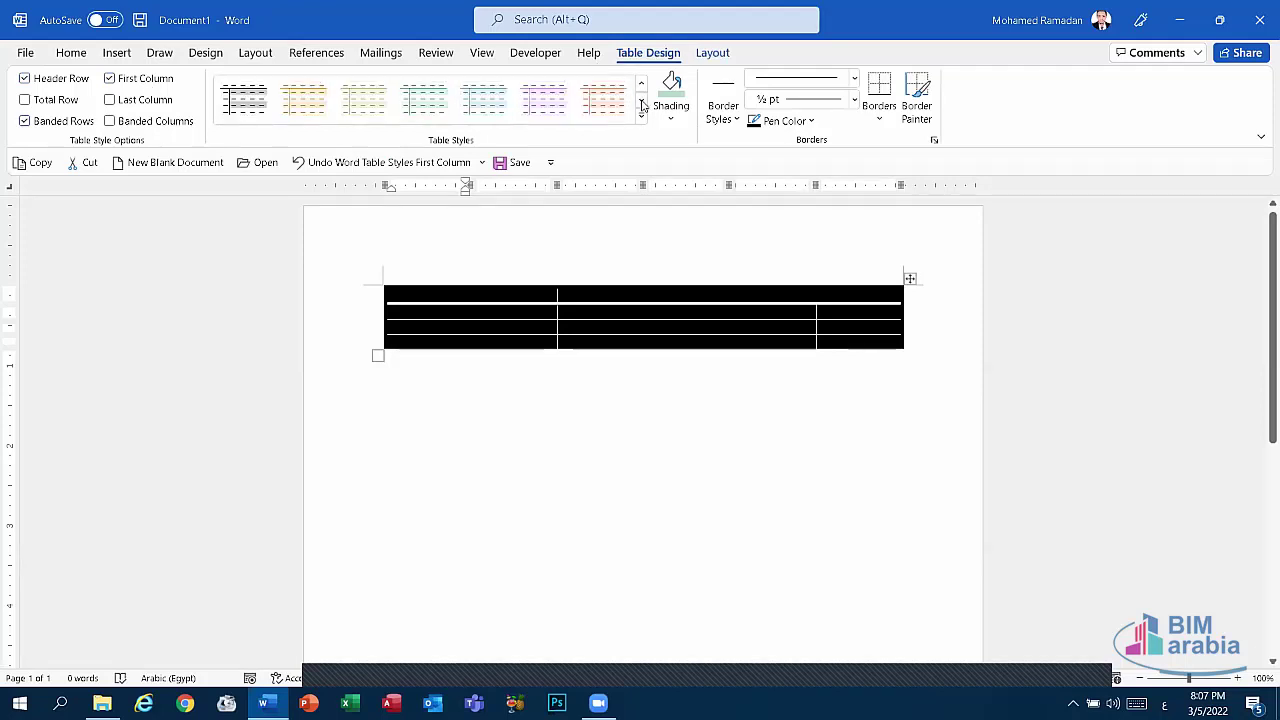
left_click(642, 104)
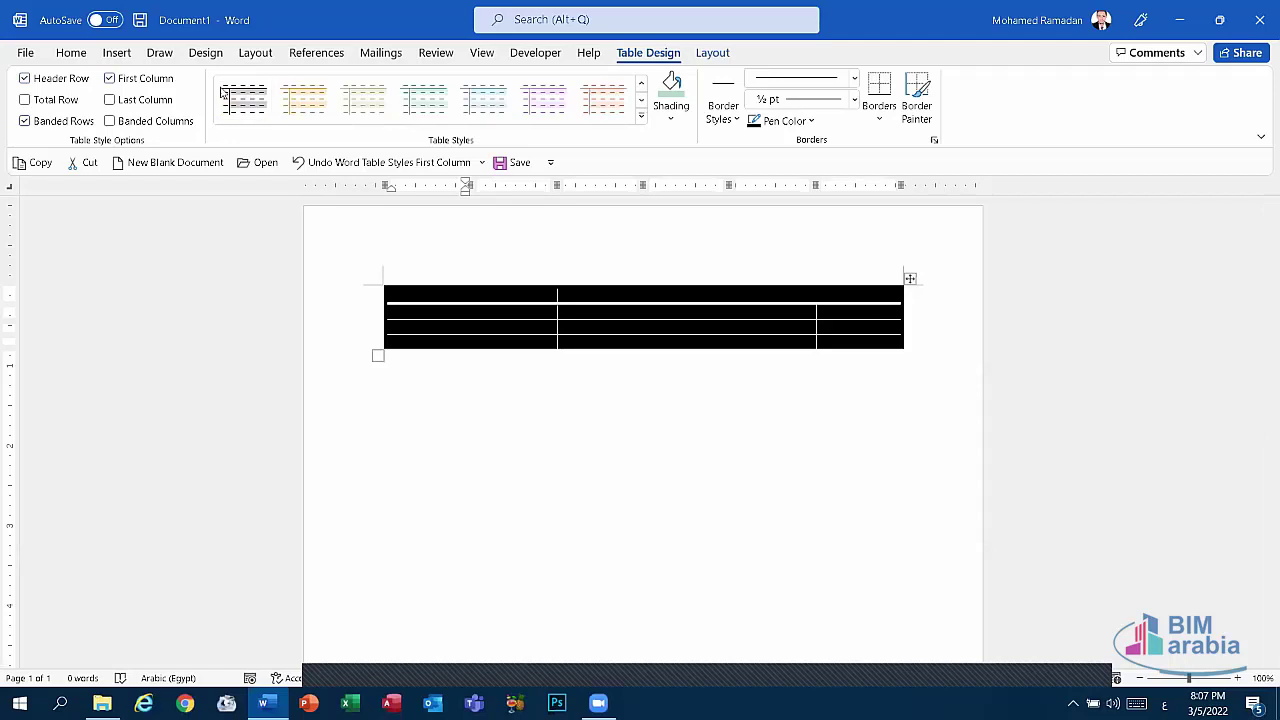
left_click(244, 99)
left_click(550, 325)
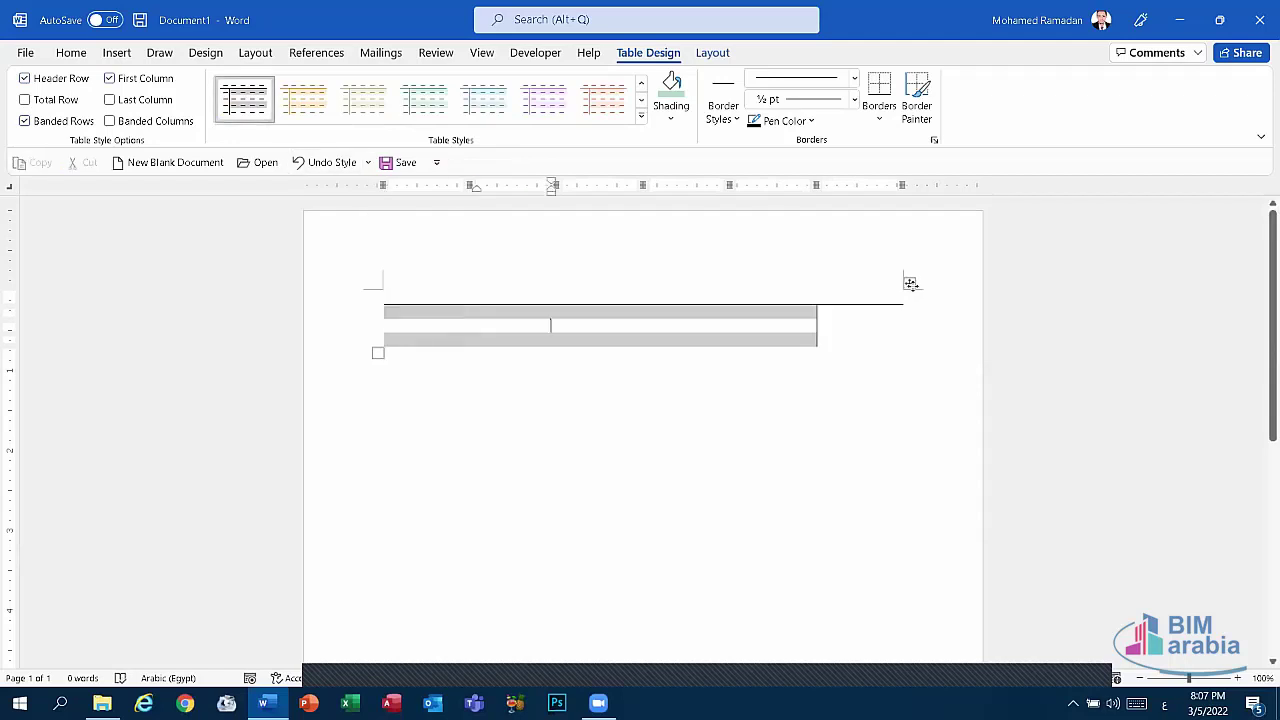
left_click(910, 284)
Replace the old table with a new 5×5 table in the grey banded style
key("BackSpace")
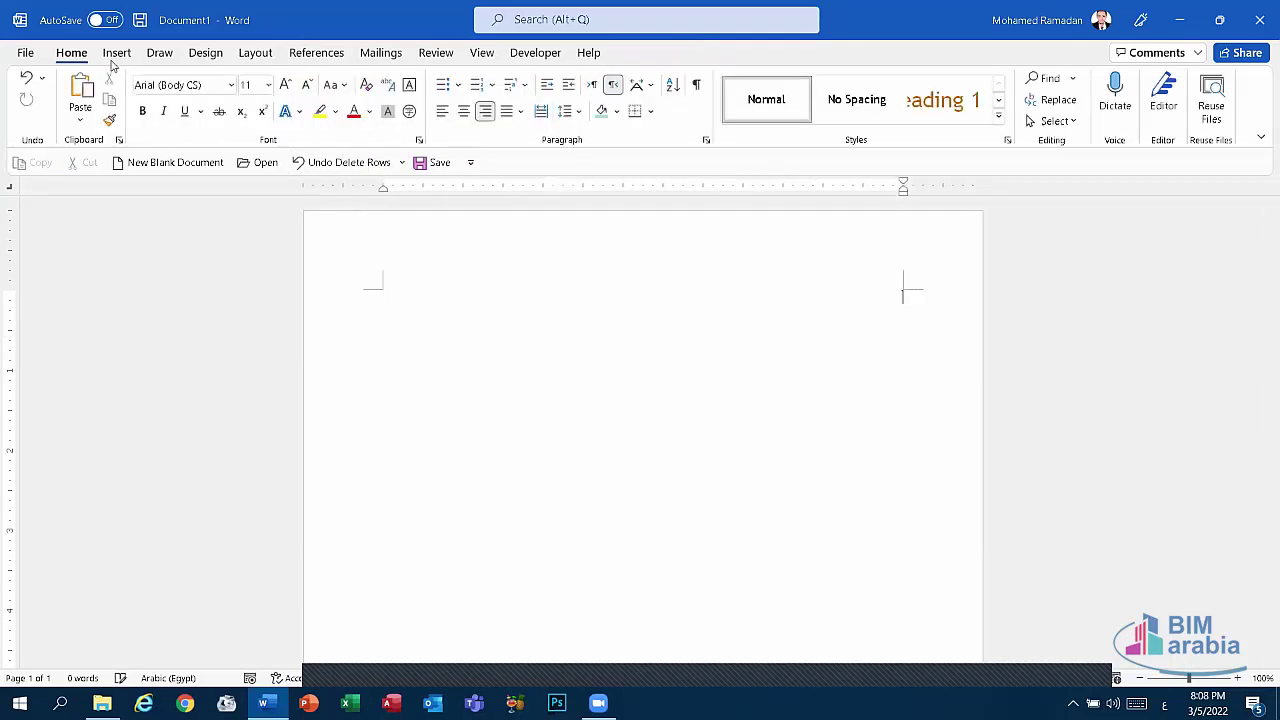
left_click(116, 52)
left_click(131, 100)
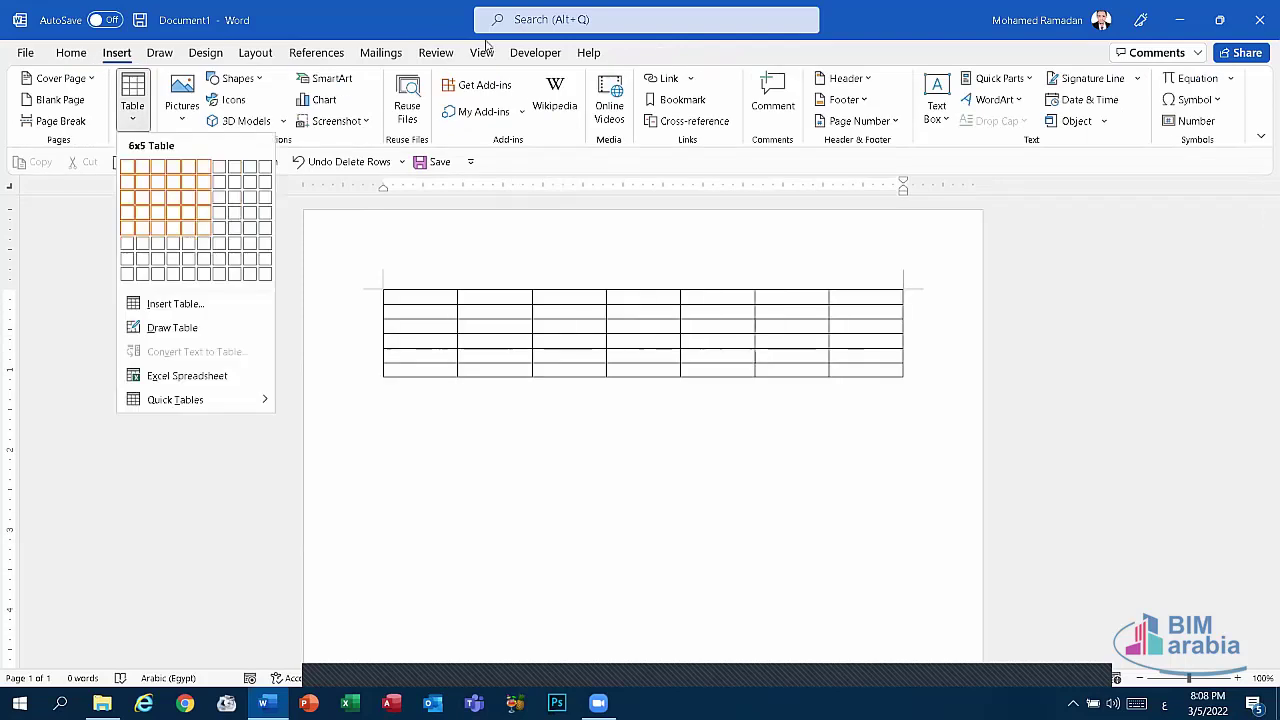
left_click(204, 236)
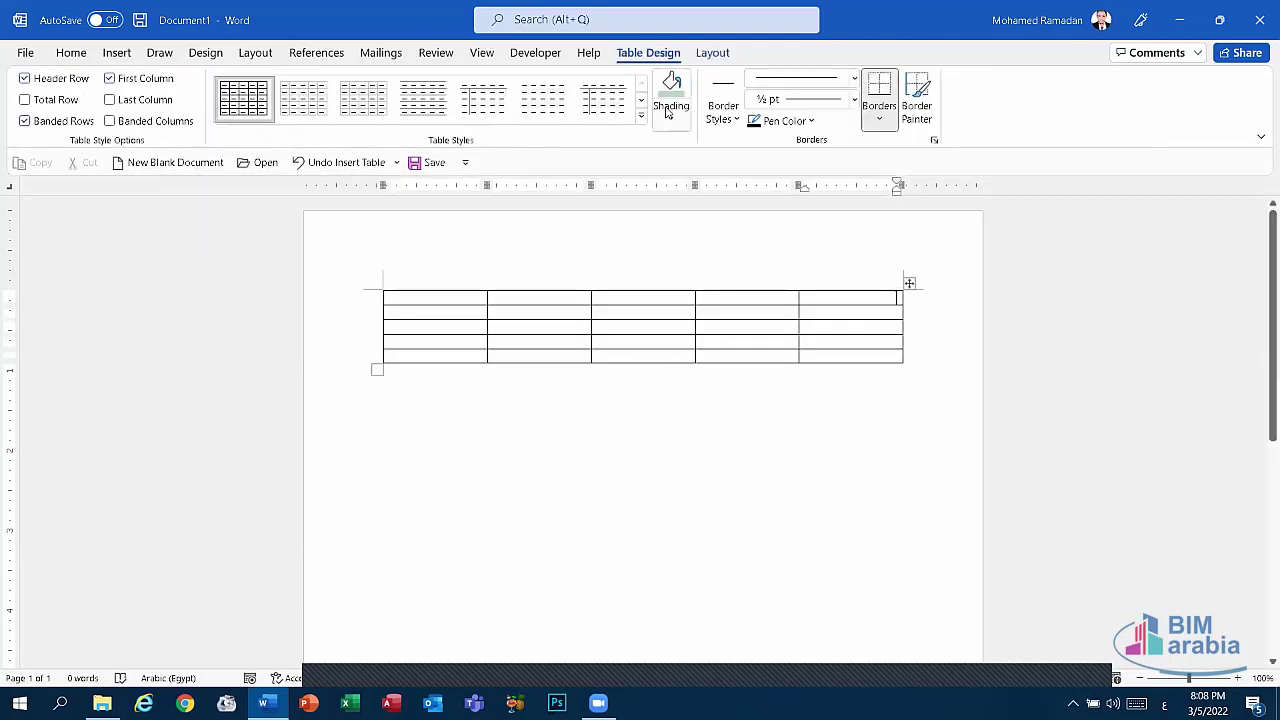
left_click(641, 101)
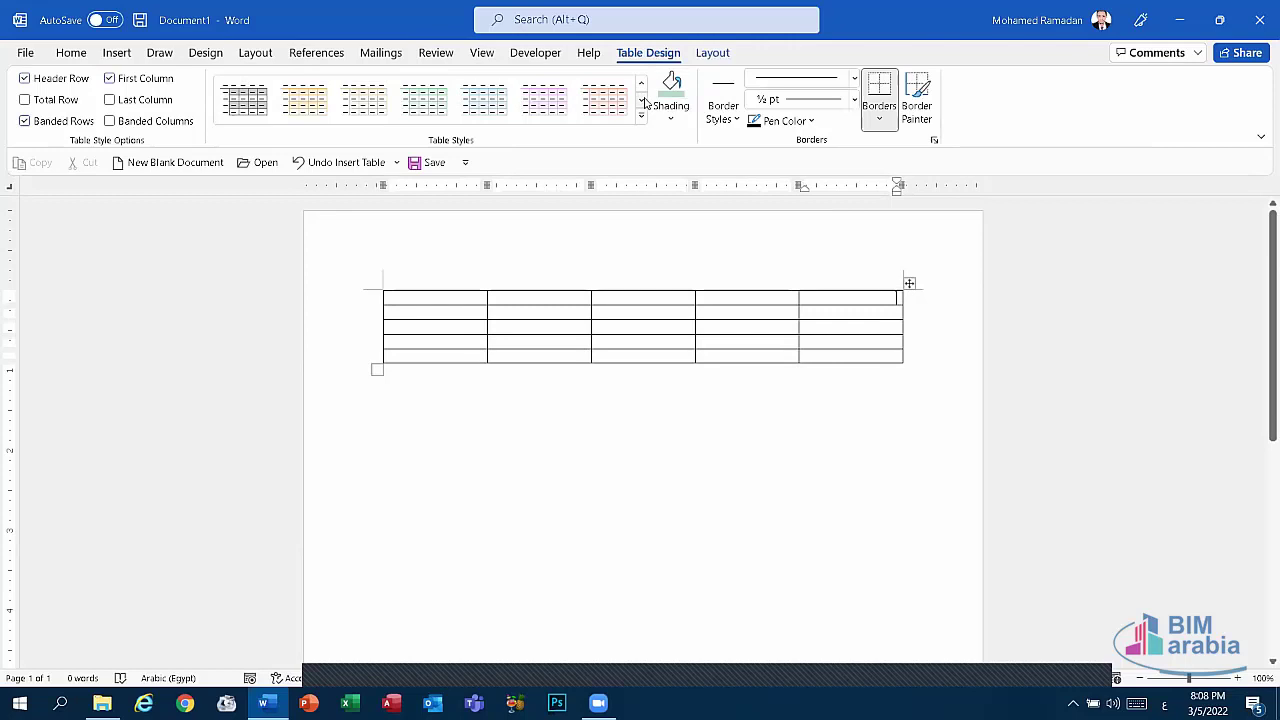
left_click(244, 100)
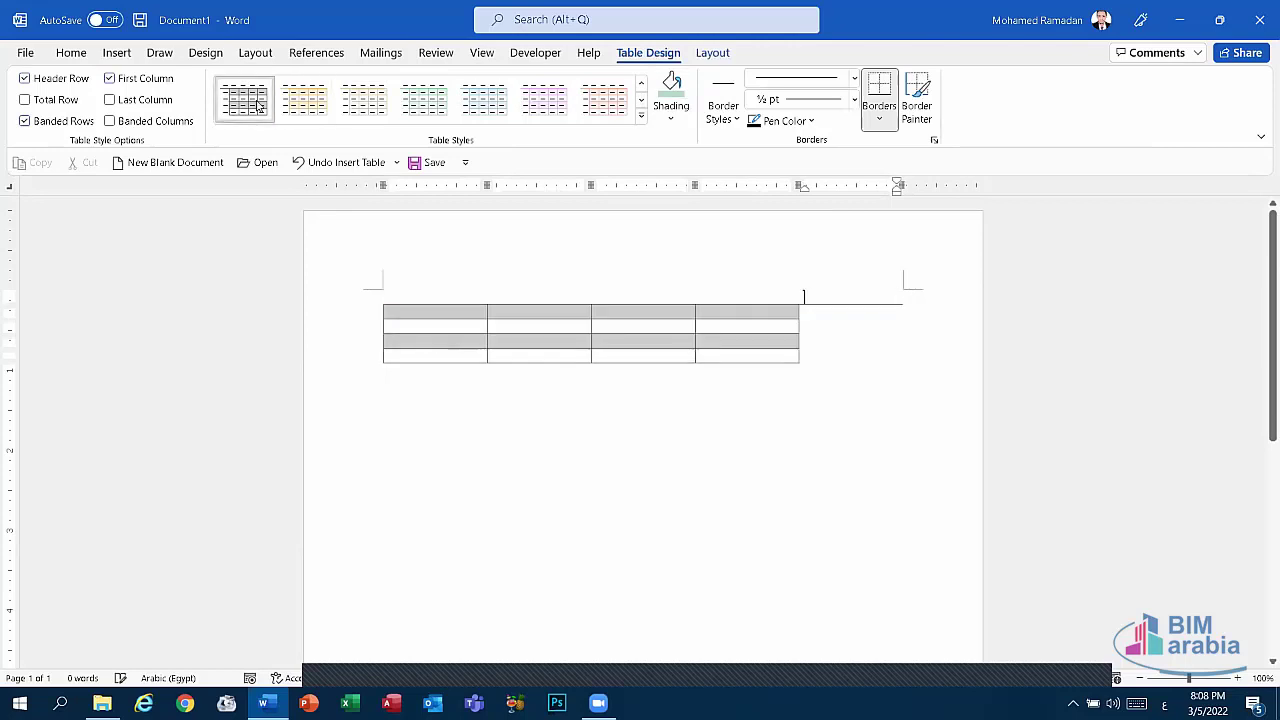
Leave First Column, Last Column and Banded Columns switched off in the style options
left_click(126, 80)
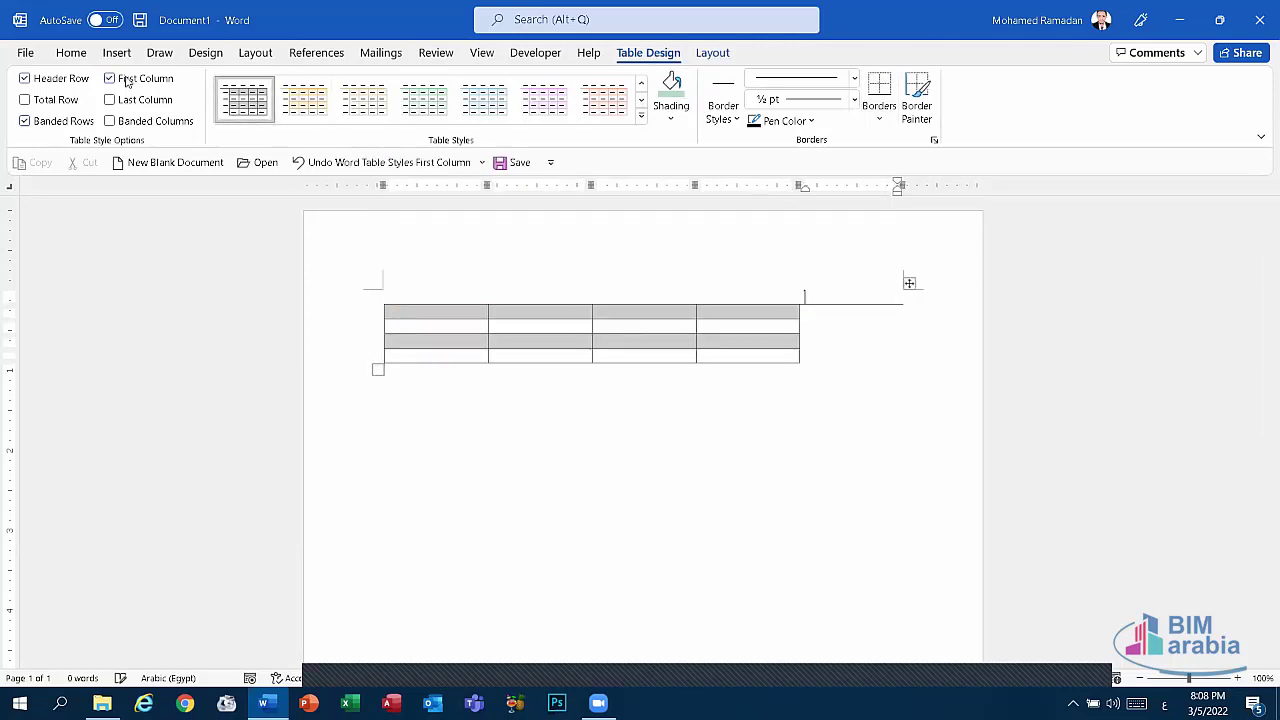
left_click(126, 80)
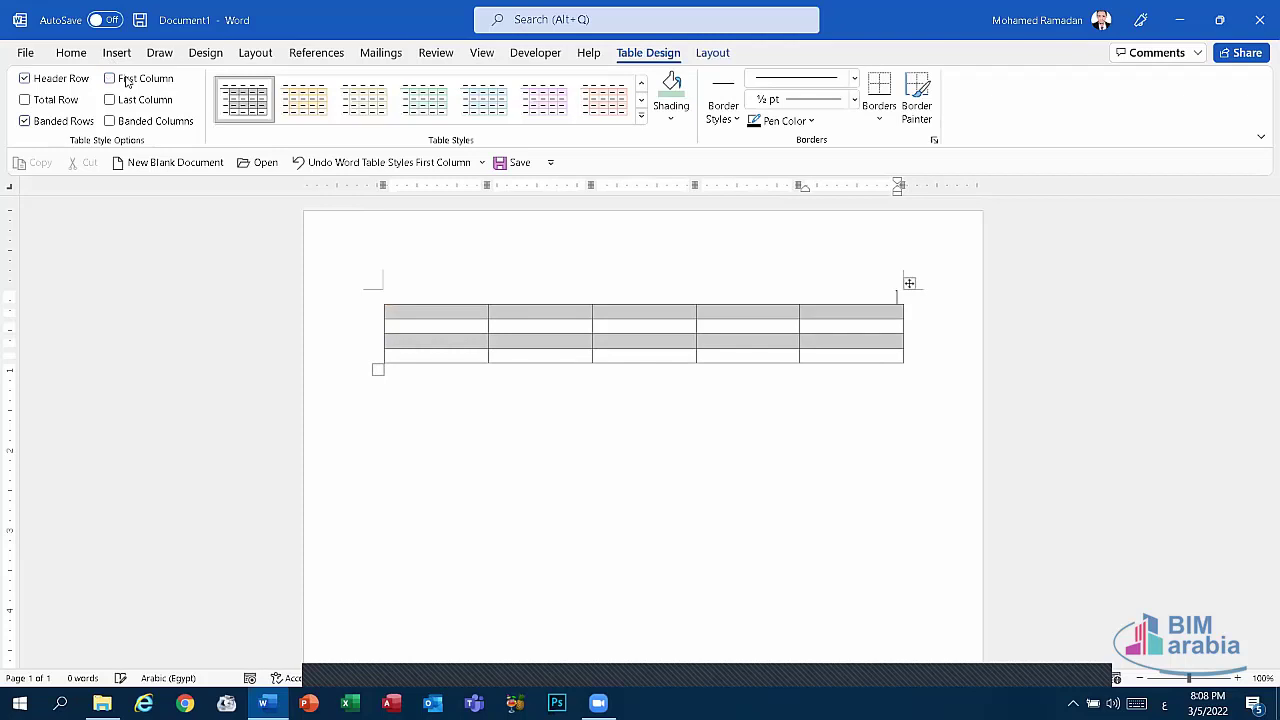
left_click(126, 80)
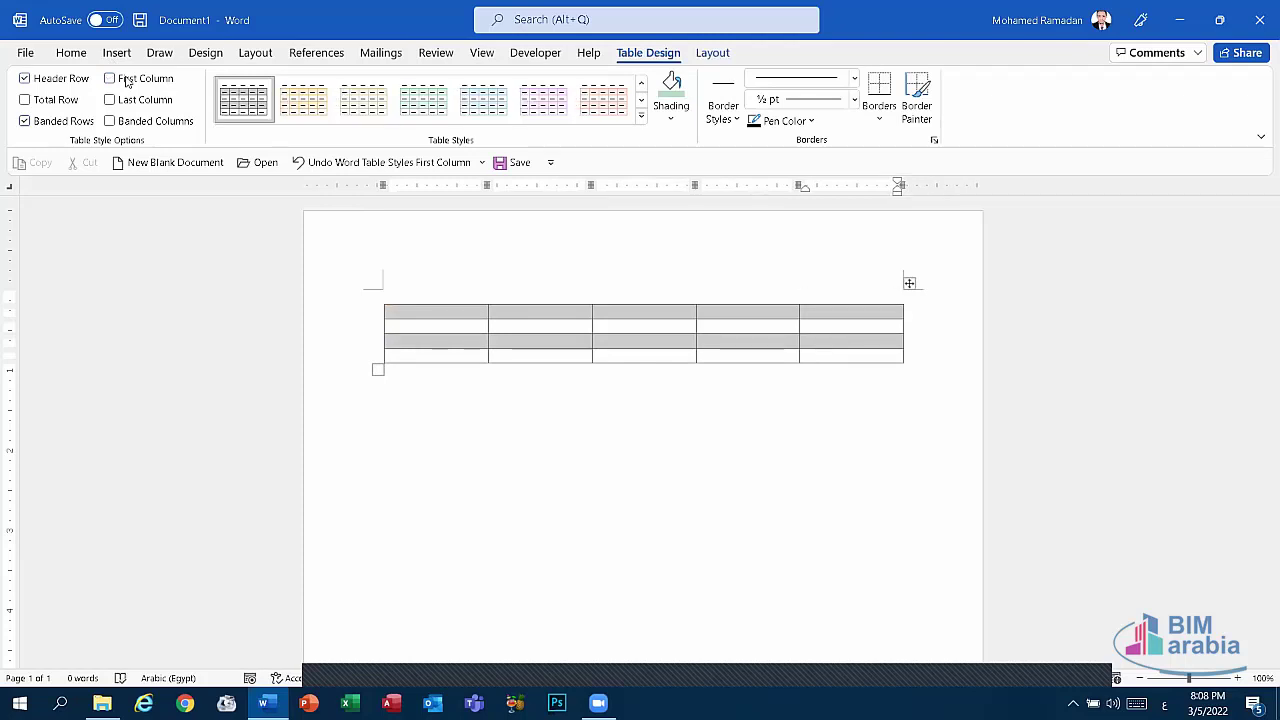
left_click(139, 110)
left_click(139, 110)
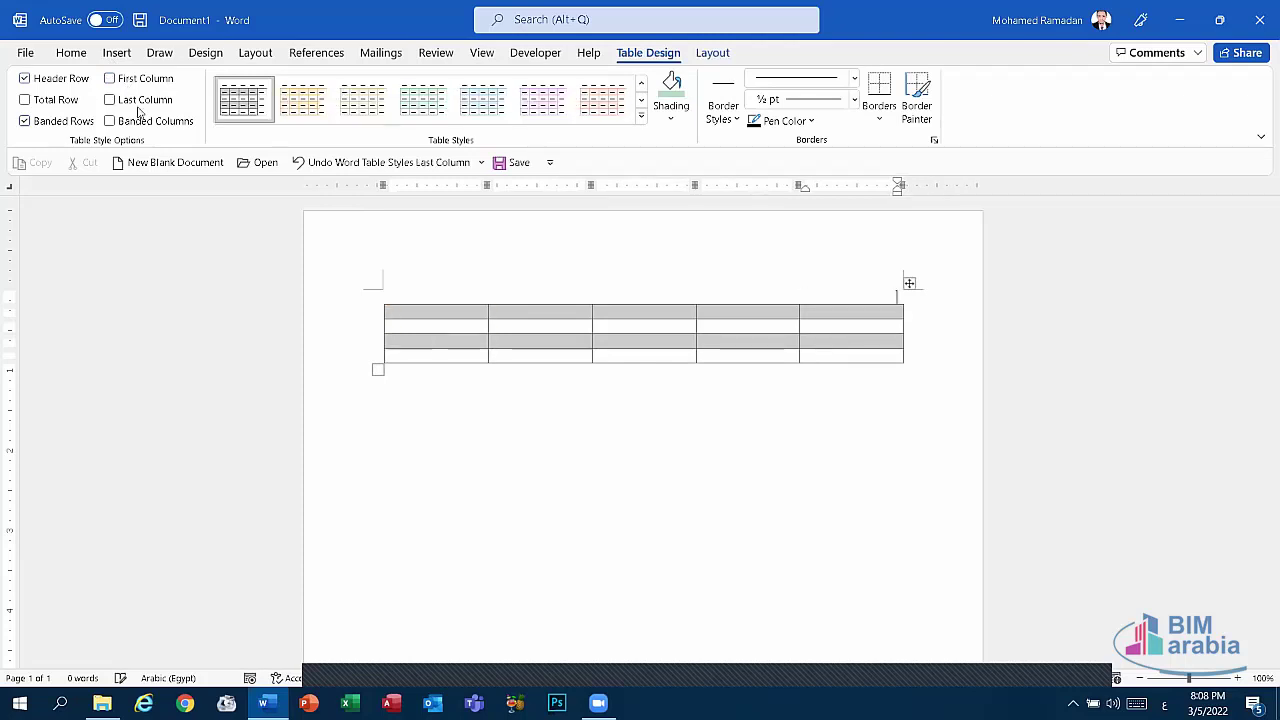
left_click(139, 110)
left_click(139, 110)
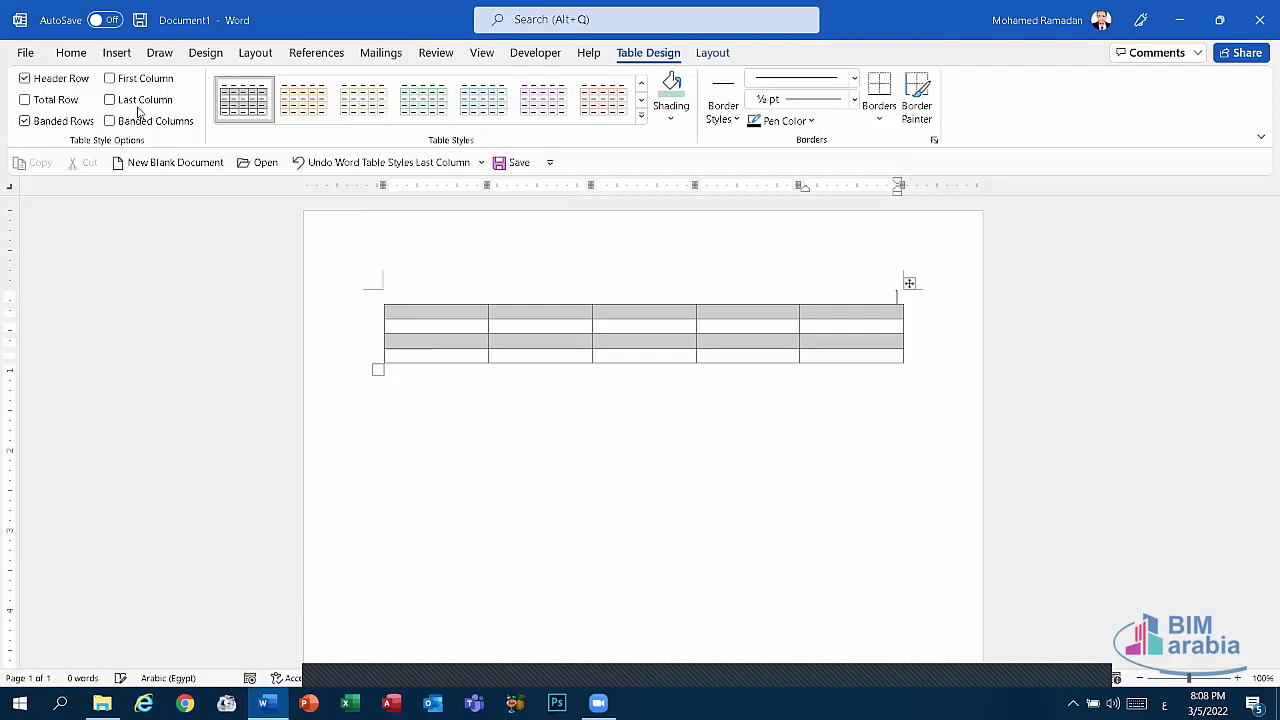
left_click(146, 127)
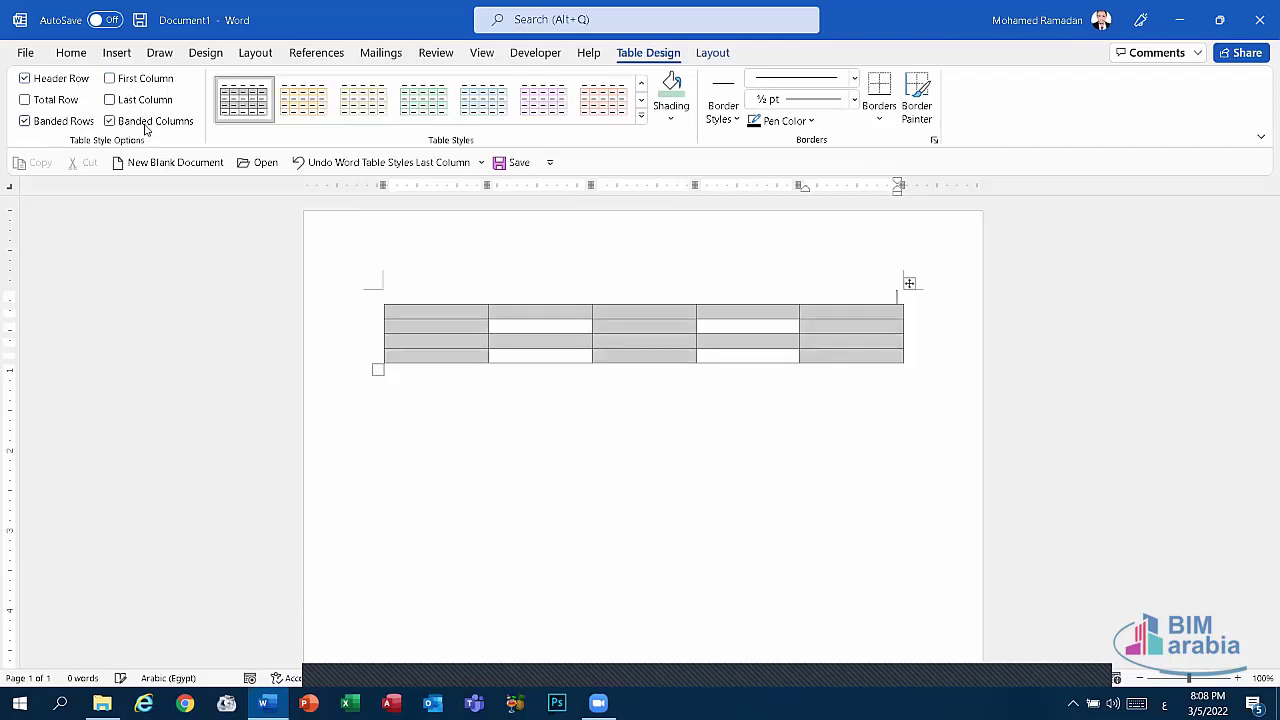
left_click(146, 127)
left_click(146, 127)
left_click(146, 127)
left_click(146, 127)
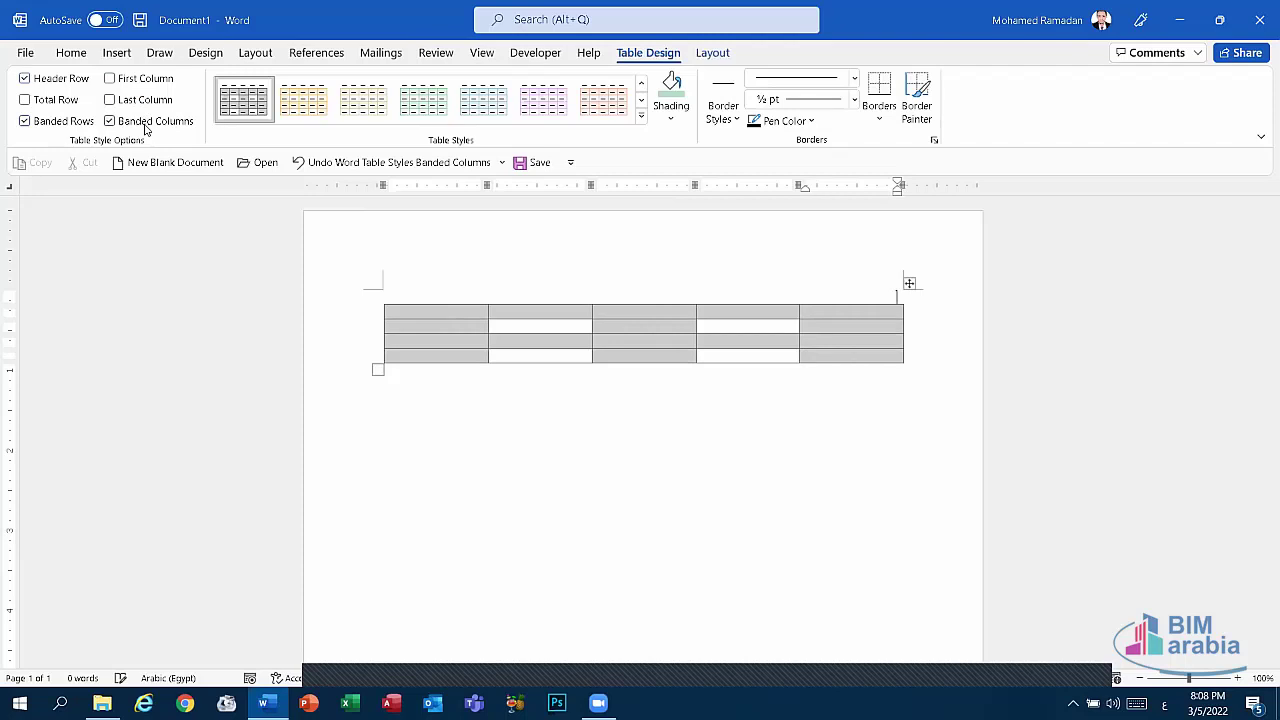
left_click(146, 127)
left_click(146, 127)
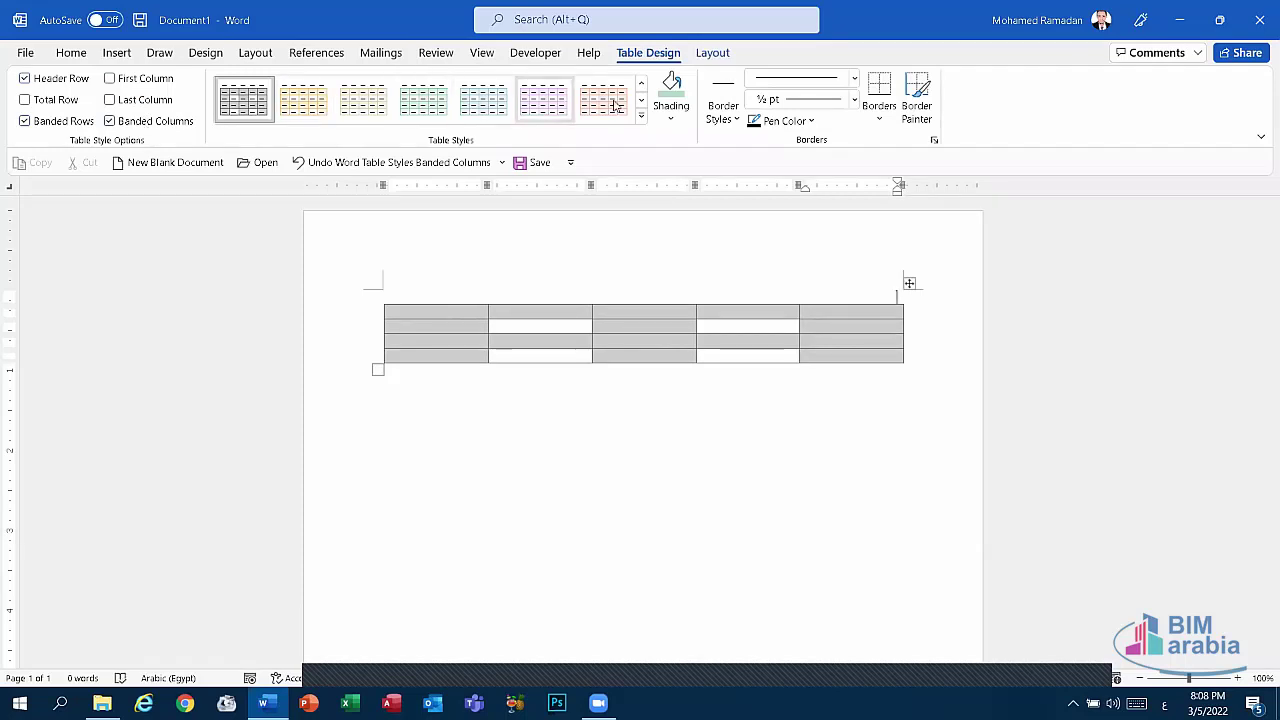
left_click(158, 121)
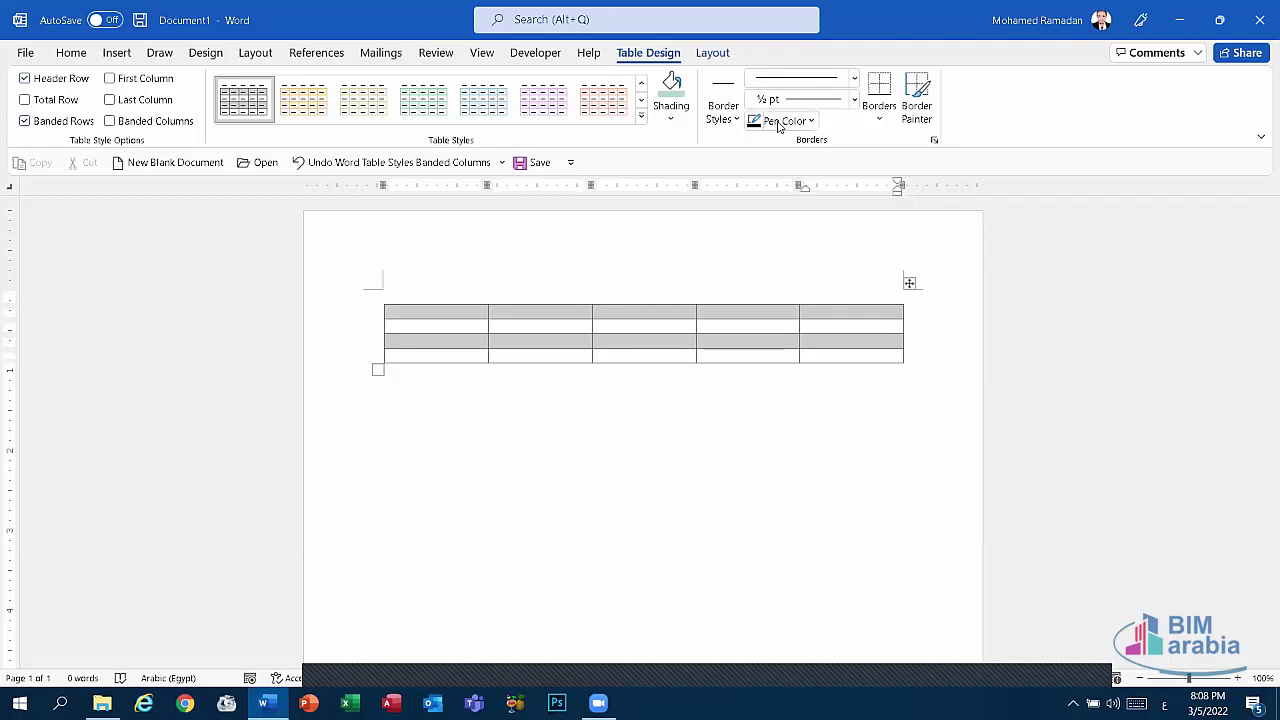
With a red ½ pt pen, paint the top, second-column line, bottom and right borders
left_click(787, 122)
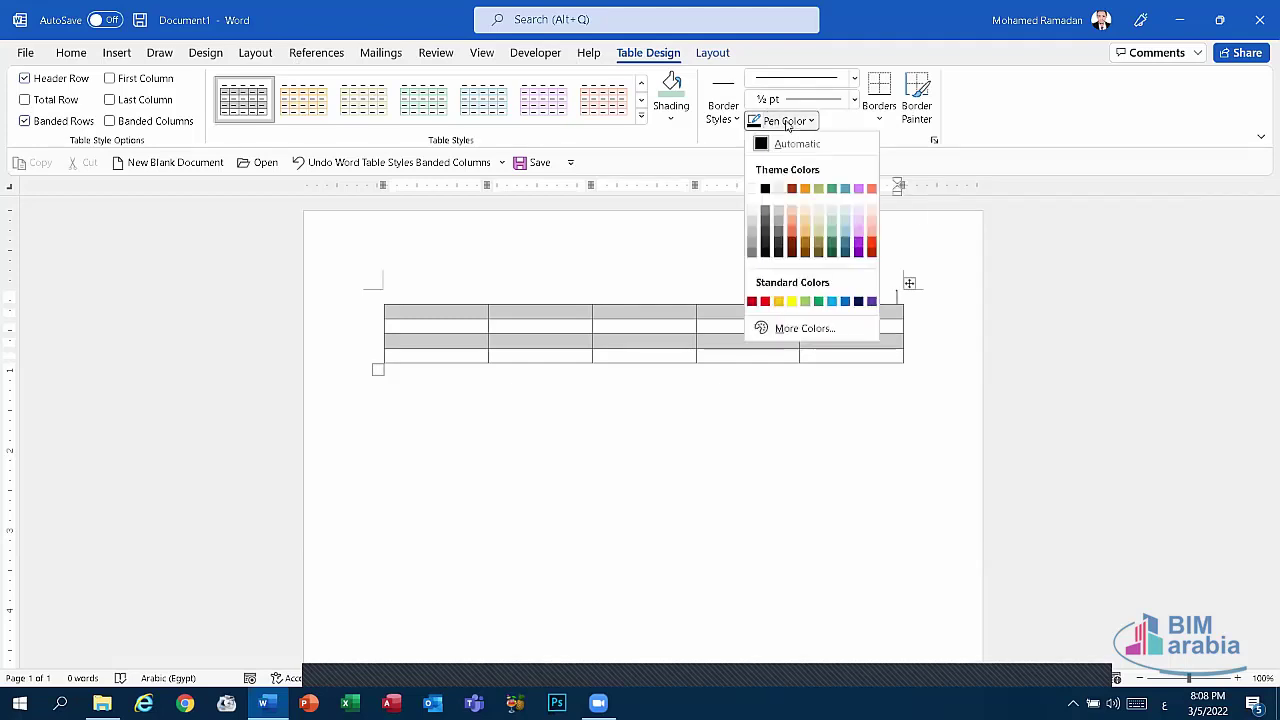
left_click(753, 302)
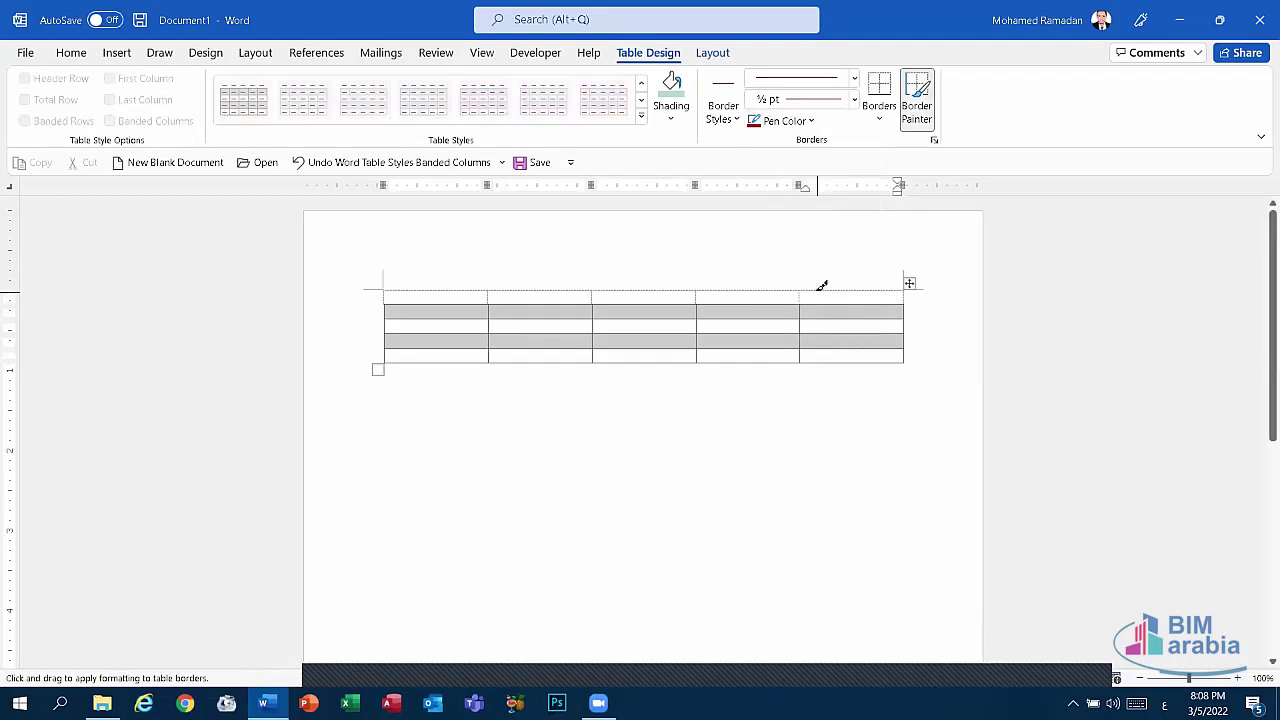
left_click_drag(820, 286, 531, 289)
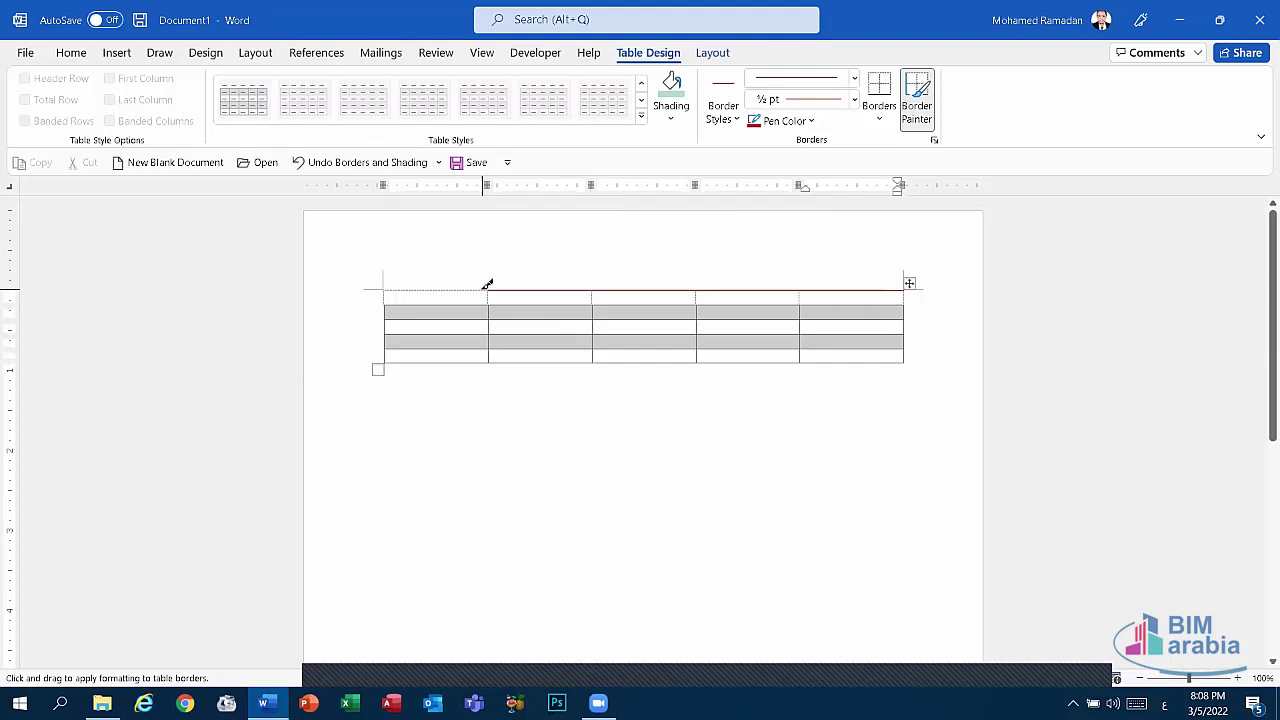
left_click_drag(487, 287, 497, 355)
mouse_move(491, 287)
left_mouse_down()
mouse_move(497, 355)
mouse_move(881, 354)
mouse_move(827, 358)
left_mouse_up()
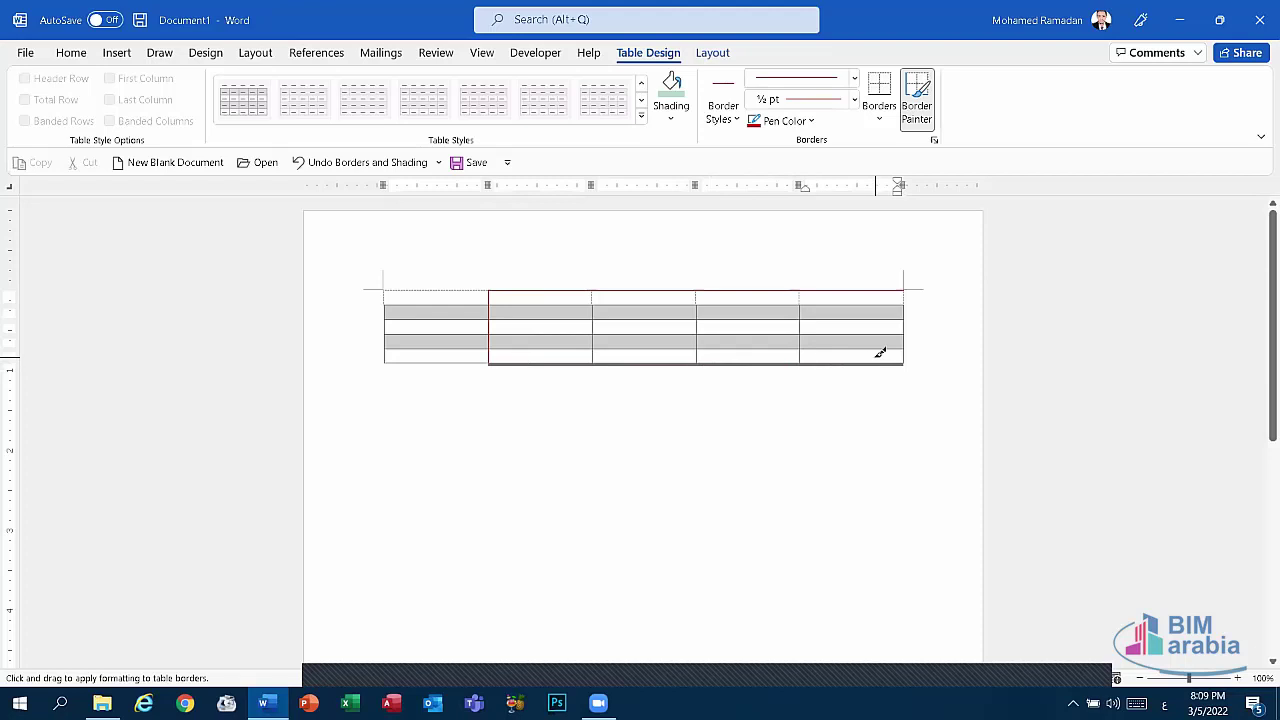
mouse_move(880, 352)
left_mouse_down()
mouse_move(922, 356)
mouse_move(911, 280)
left_mouse_up()
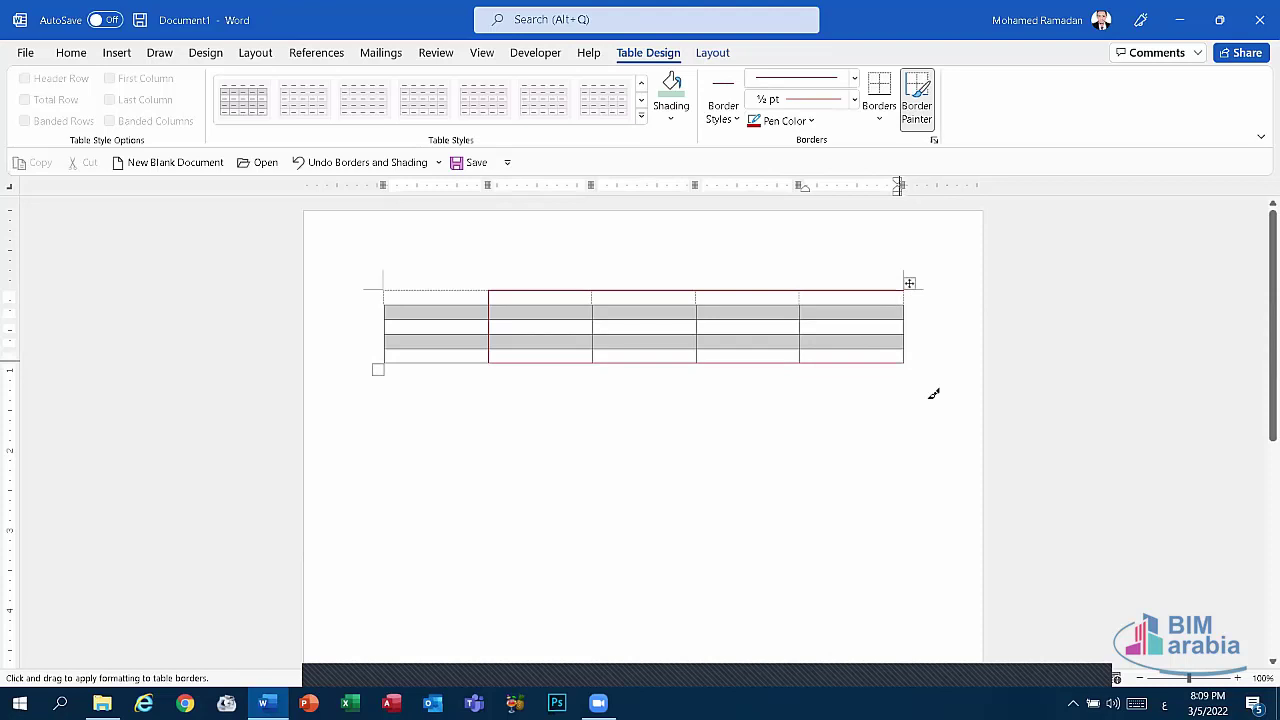
left_click_drag(891, 362, 903, 286)
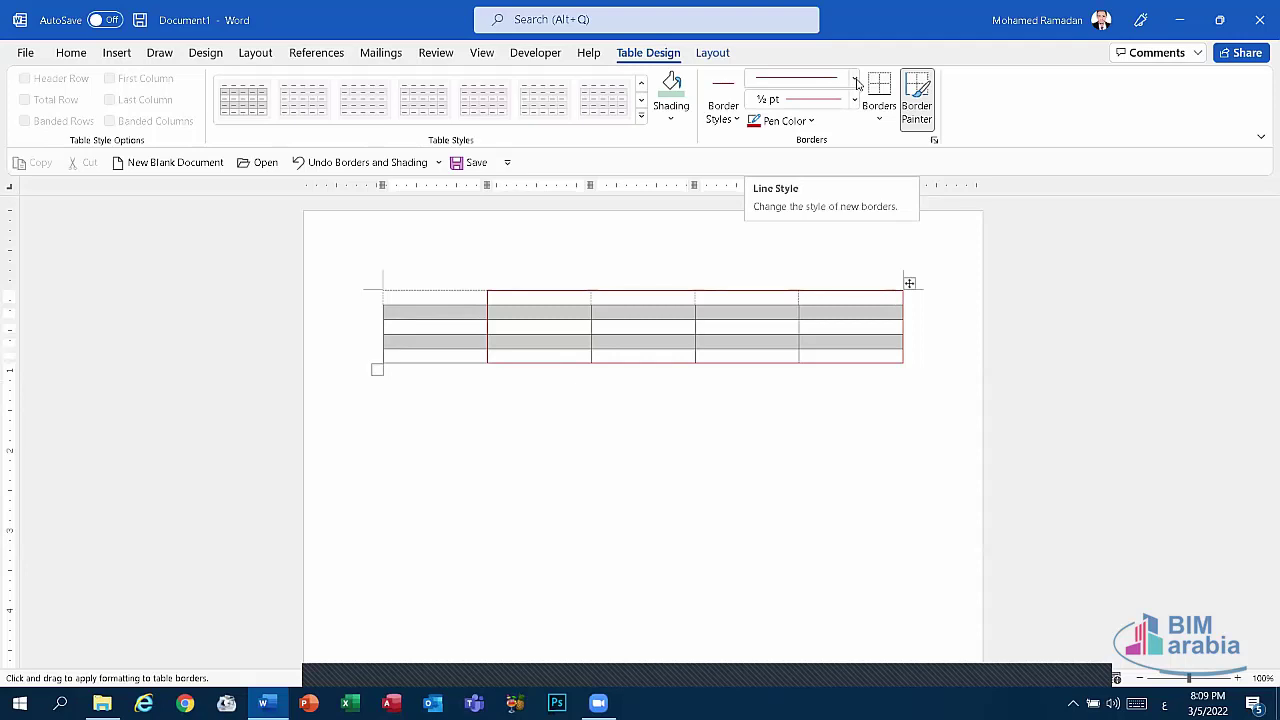
Paint the table's top border with the thick red 3 pt line style
left_click(857, 84)
left_click(820, 343)
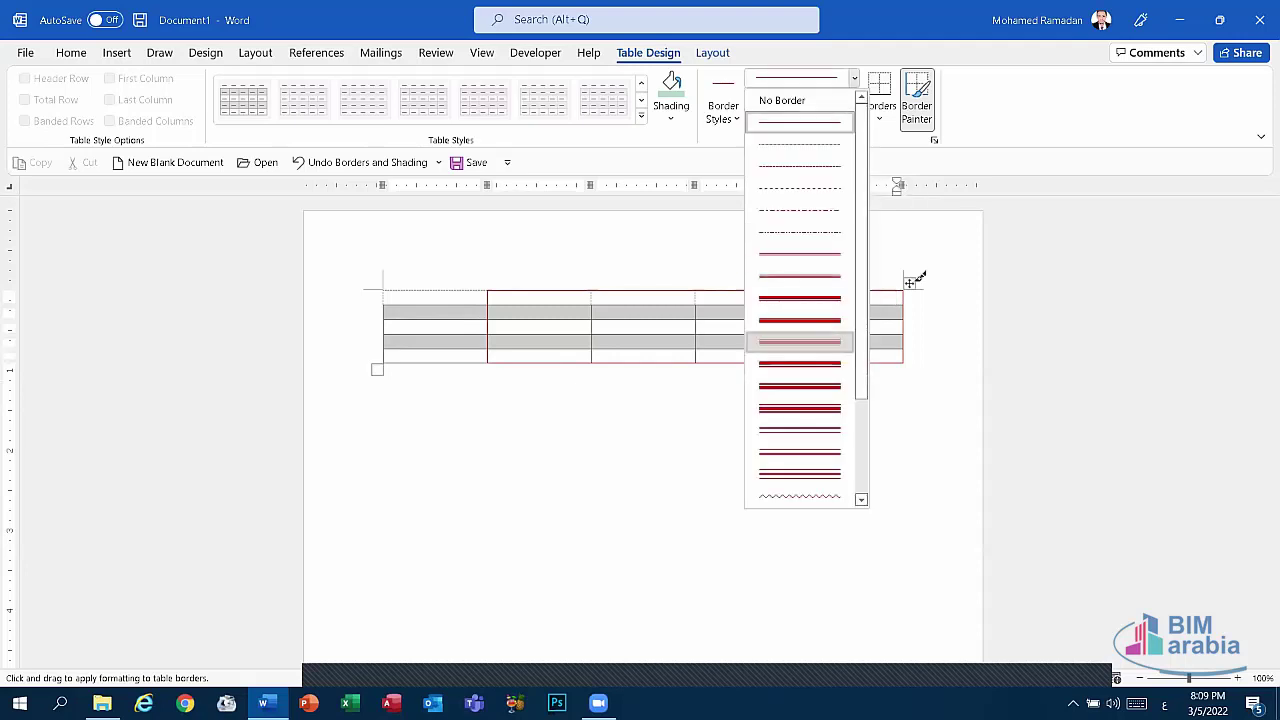
left_click_drag(900, 290, 529, 290)
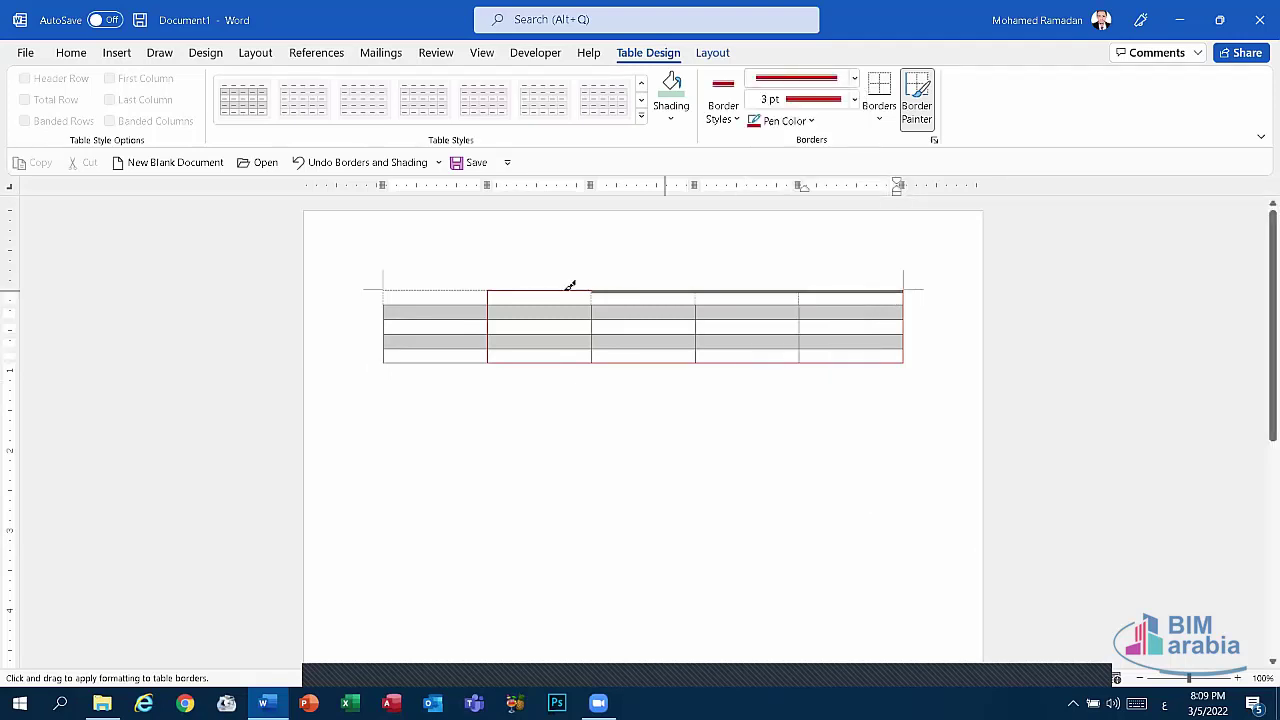
left_click_drag(1030, 301, 1036, 300)
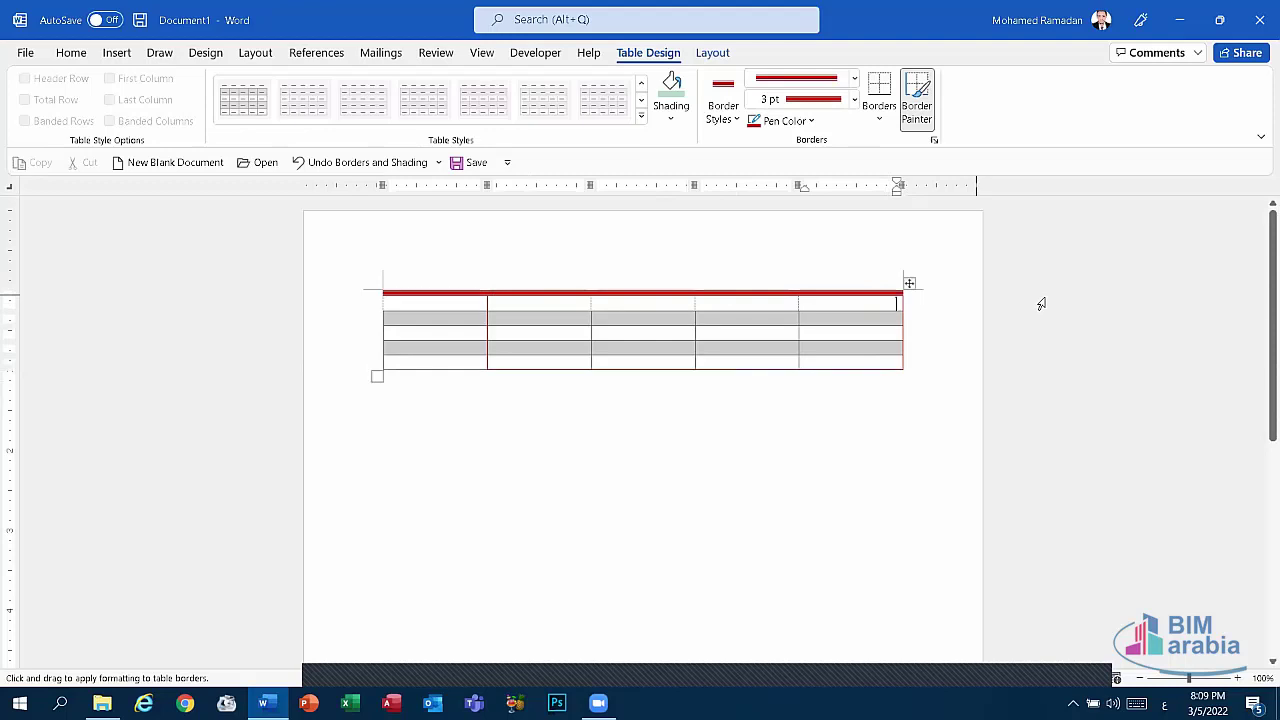
Raise the border weight to 6 pt and repaint the top border
left_click(803, 101)
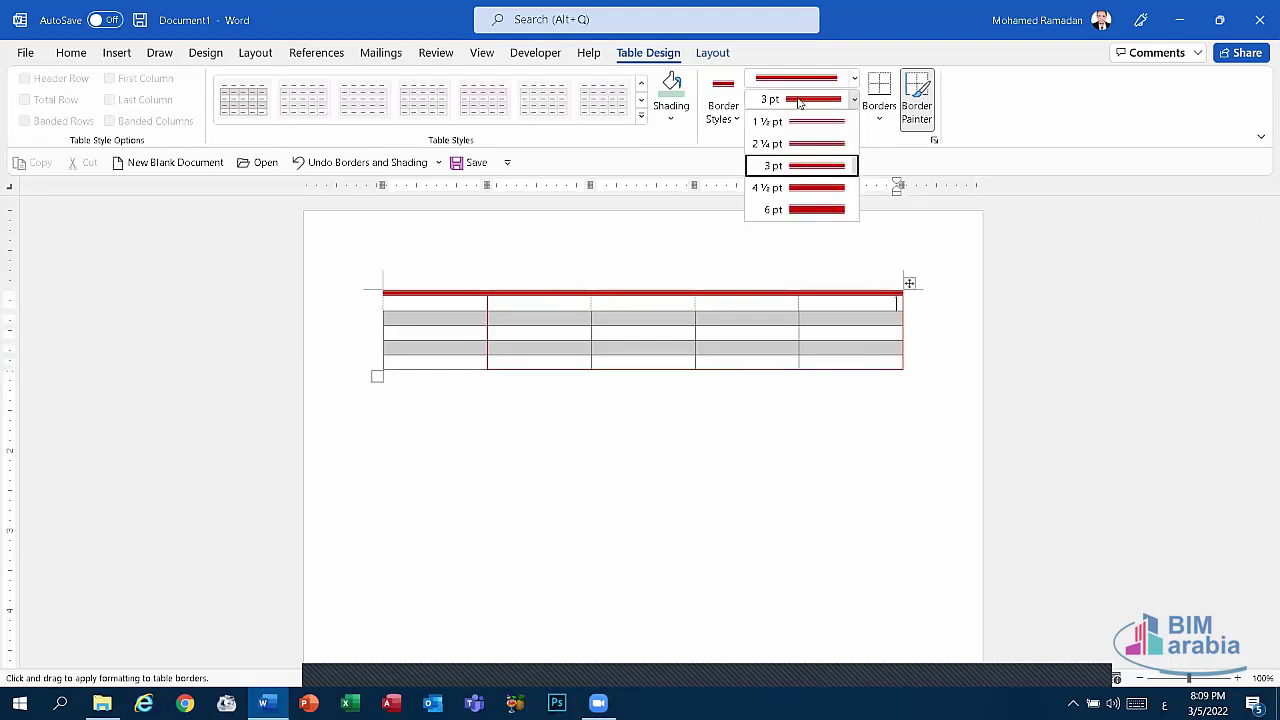
left_click(818, 104)
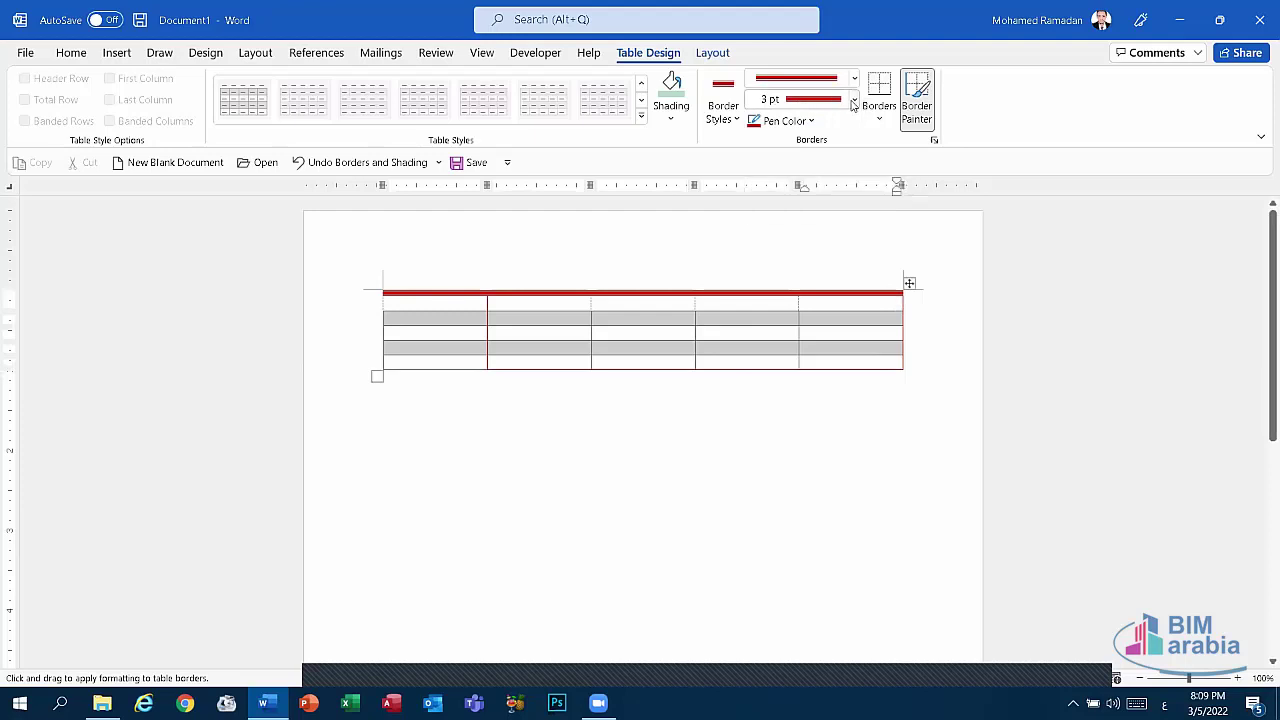
left_click(854, 103)
left_click(818, 209)
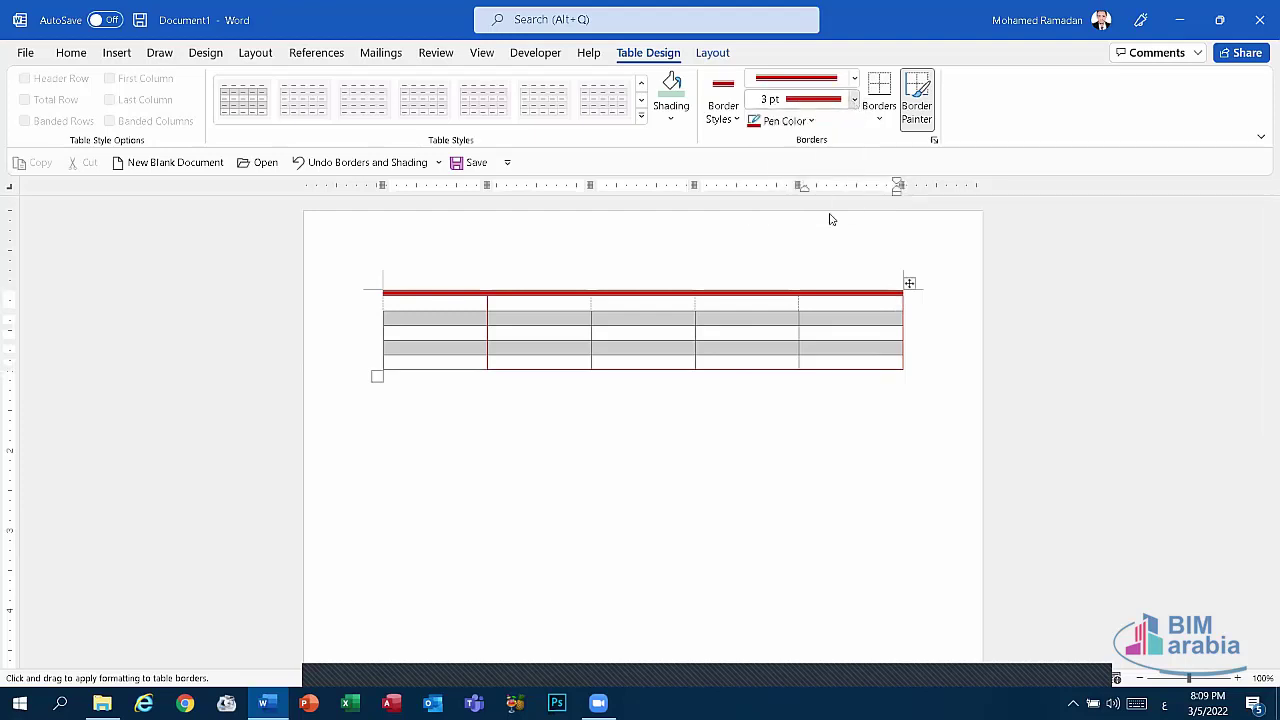
left_click(439, 287)
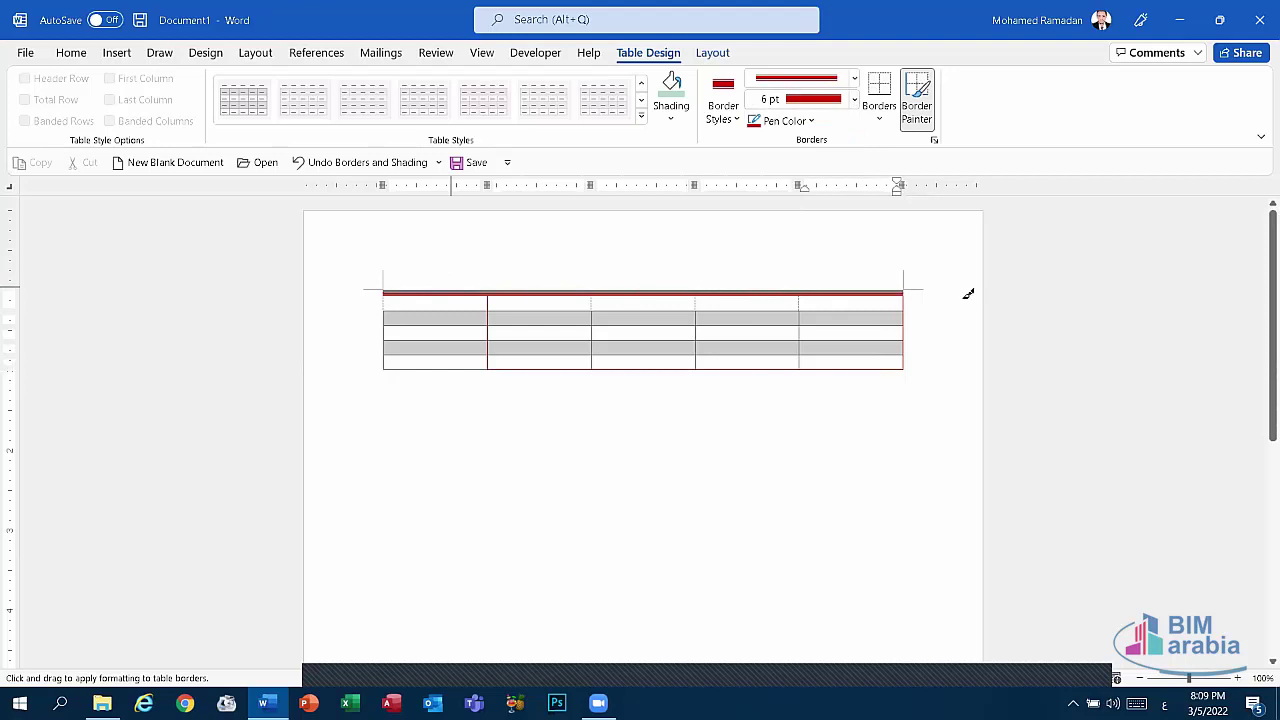
Paint the first row's borders with a light ½ pt theme line
left_click(723, 110)
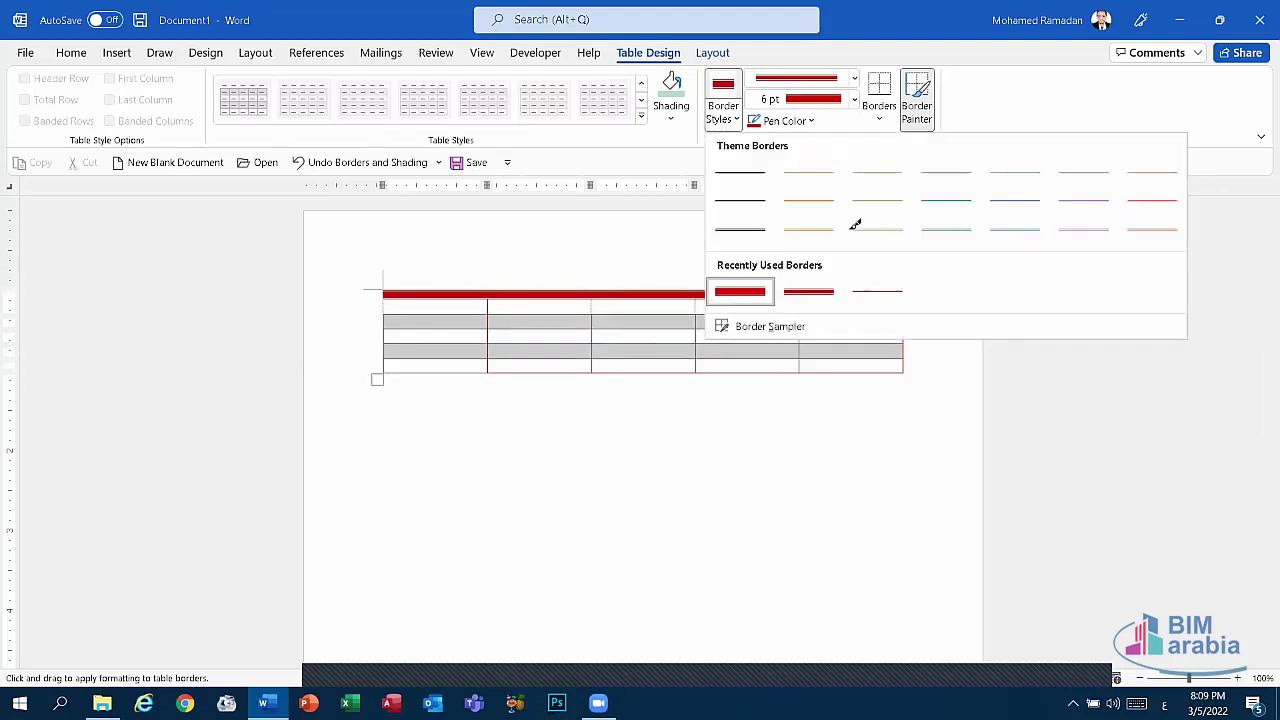
left_click(877, 229)
left_click_drag(535, 300, 429, 297)
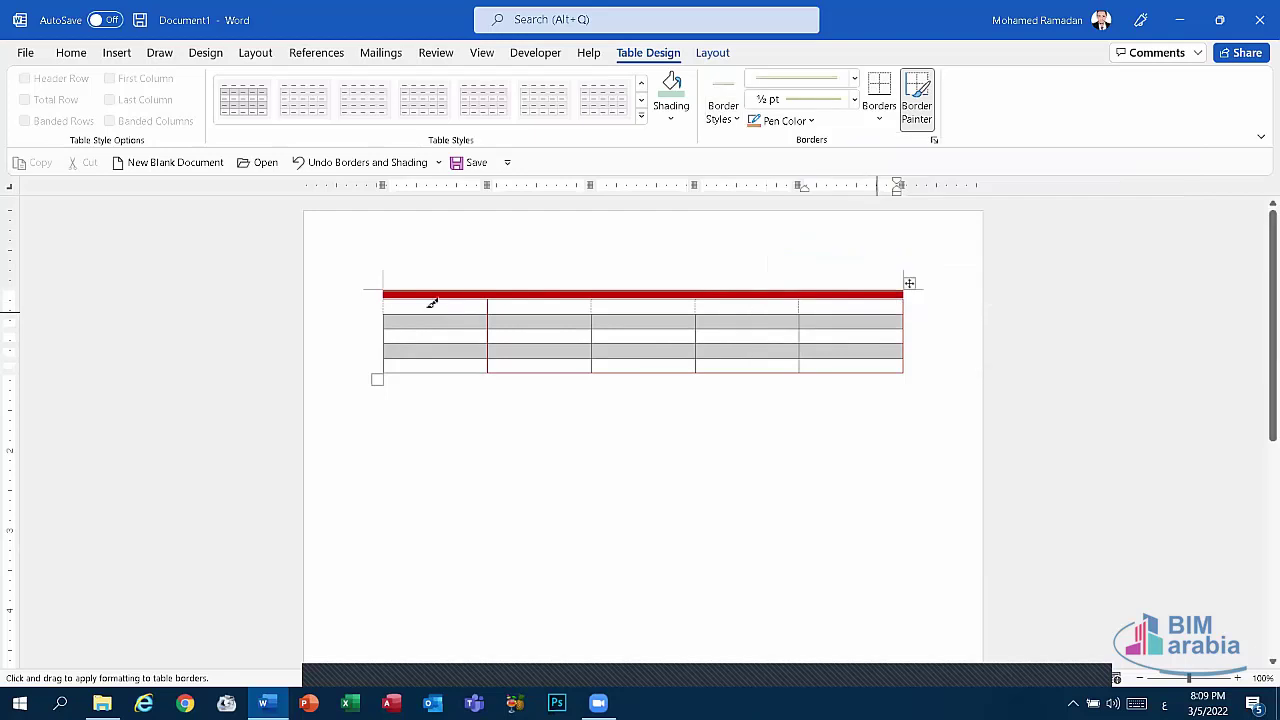
Set the border weight to 3 pt and paint a thick gold border under the first row
left_click(717, 118)
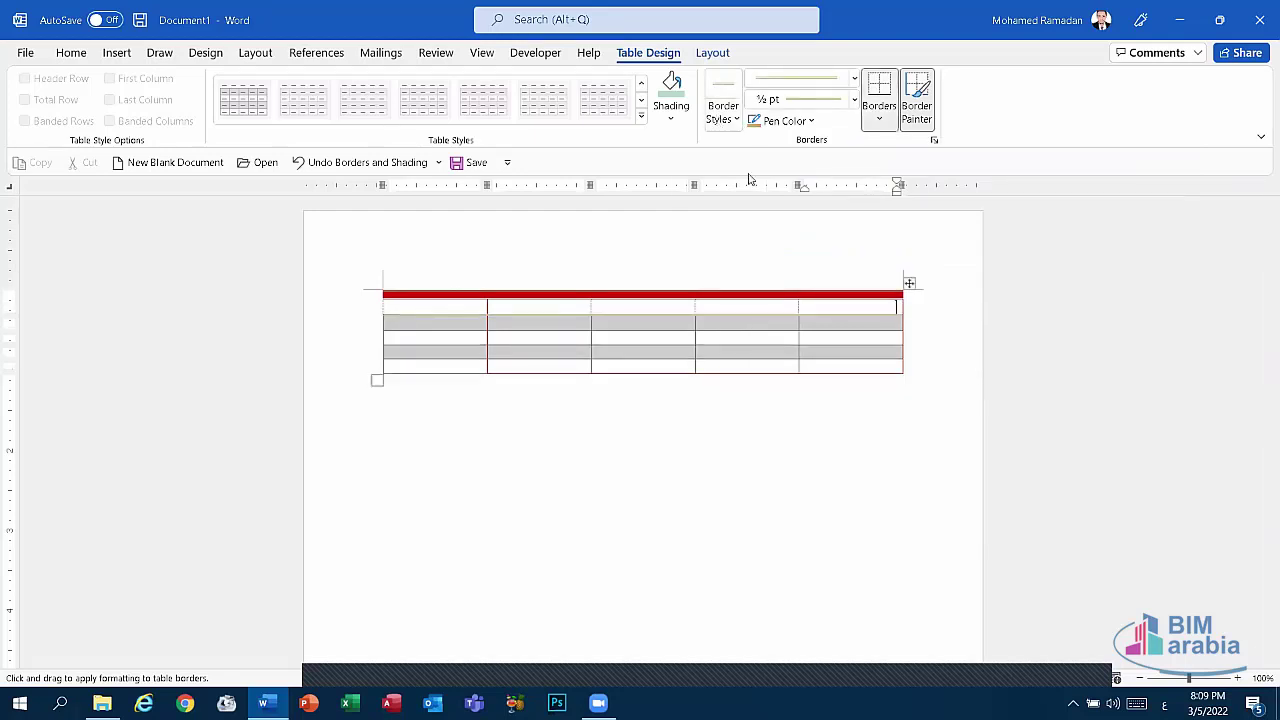
left_click(836, 80)
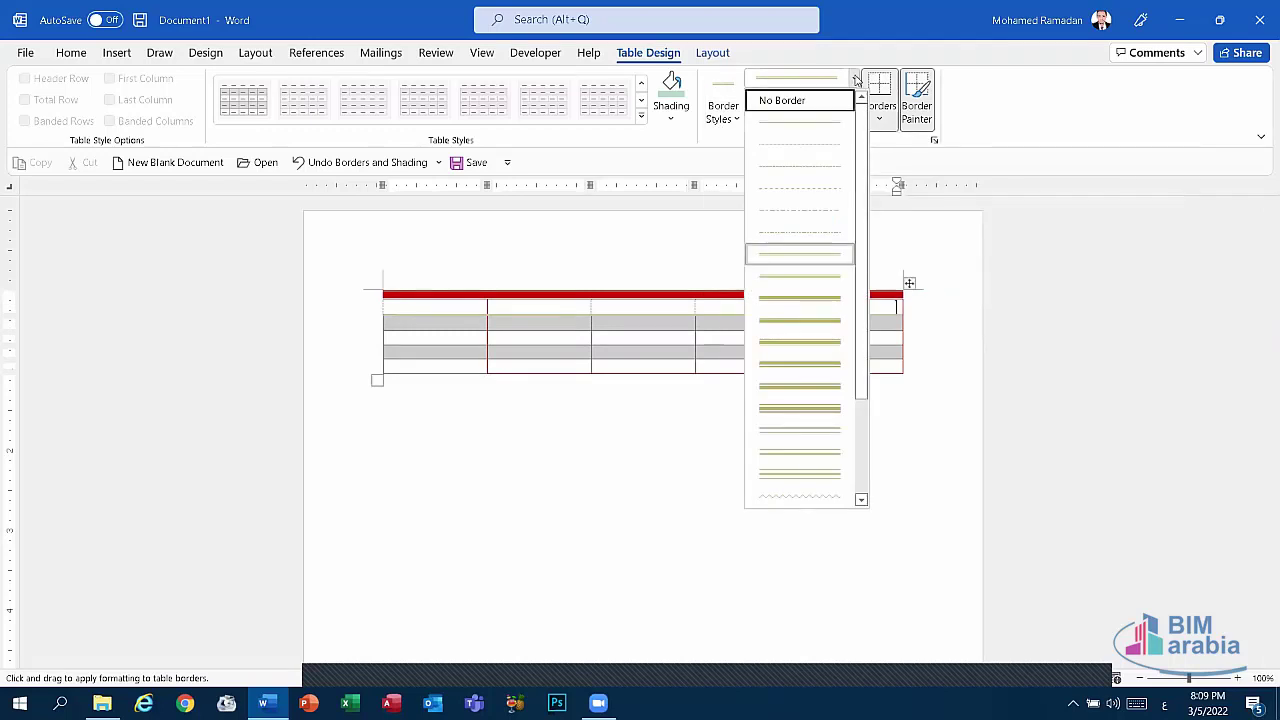
left_click(853, 79)
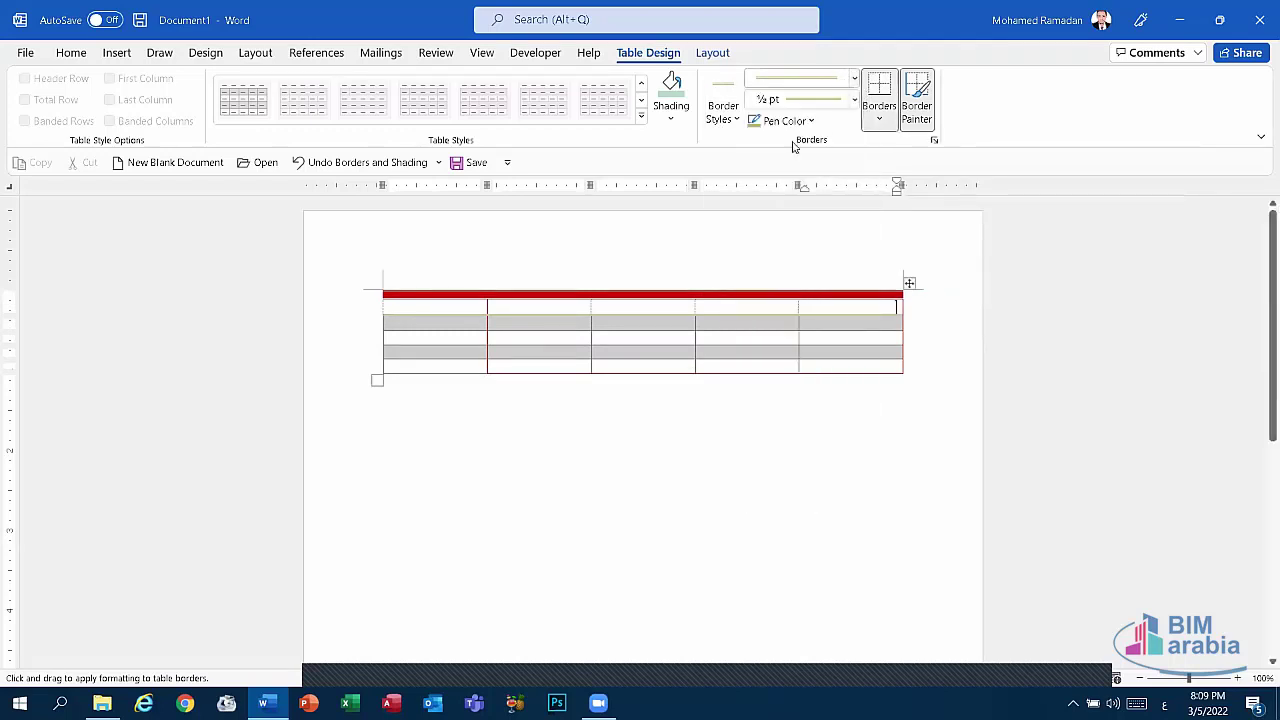
left_click(853, 99)
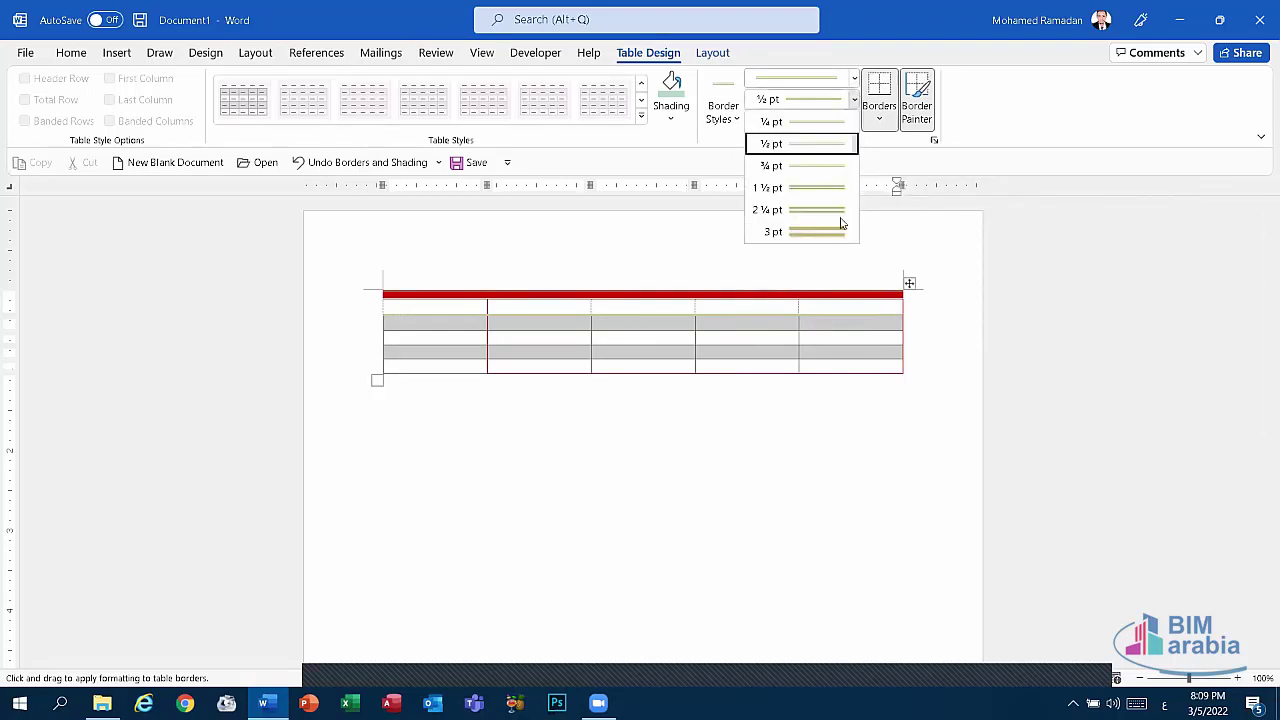
left_click(800, 232)
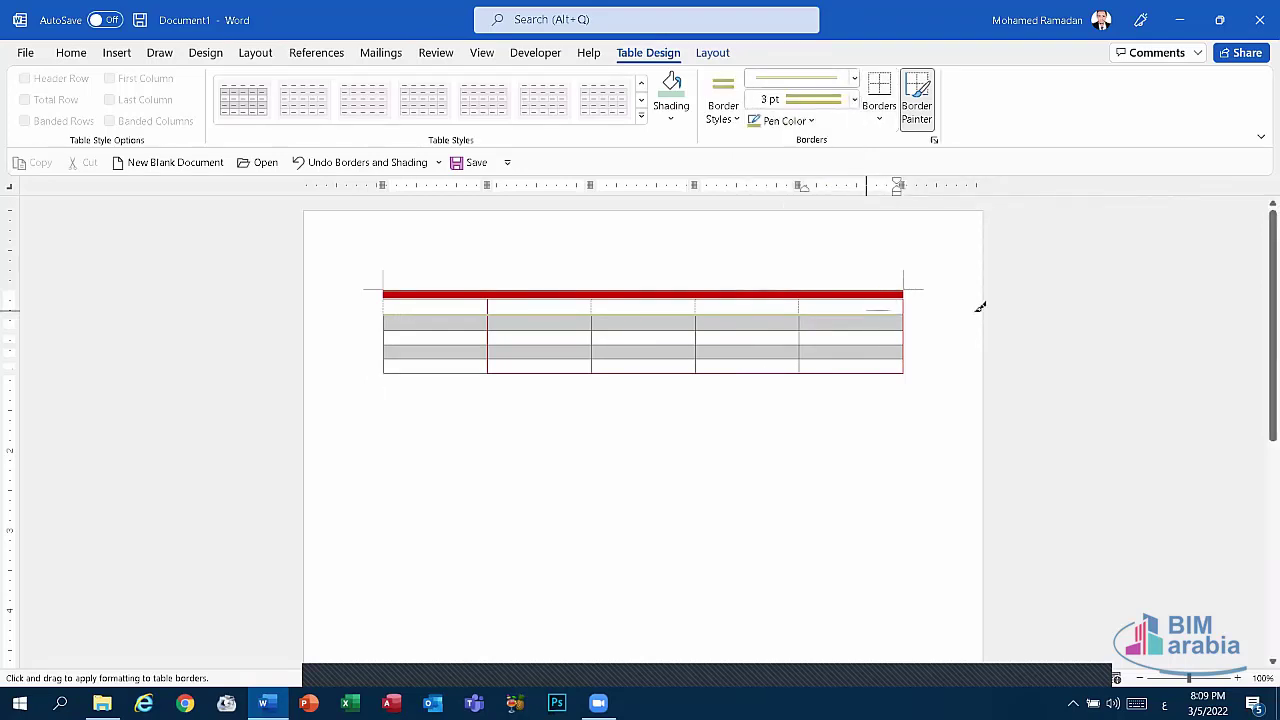
left_click_drag(871, 310, 438, 309)
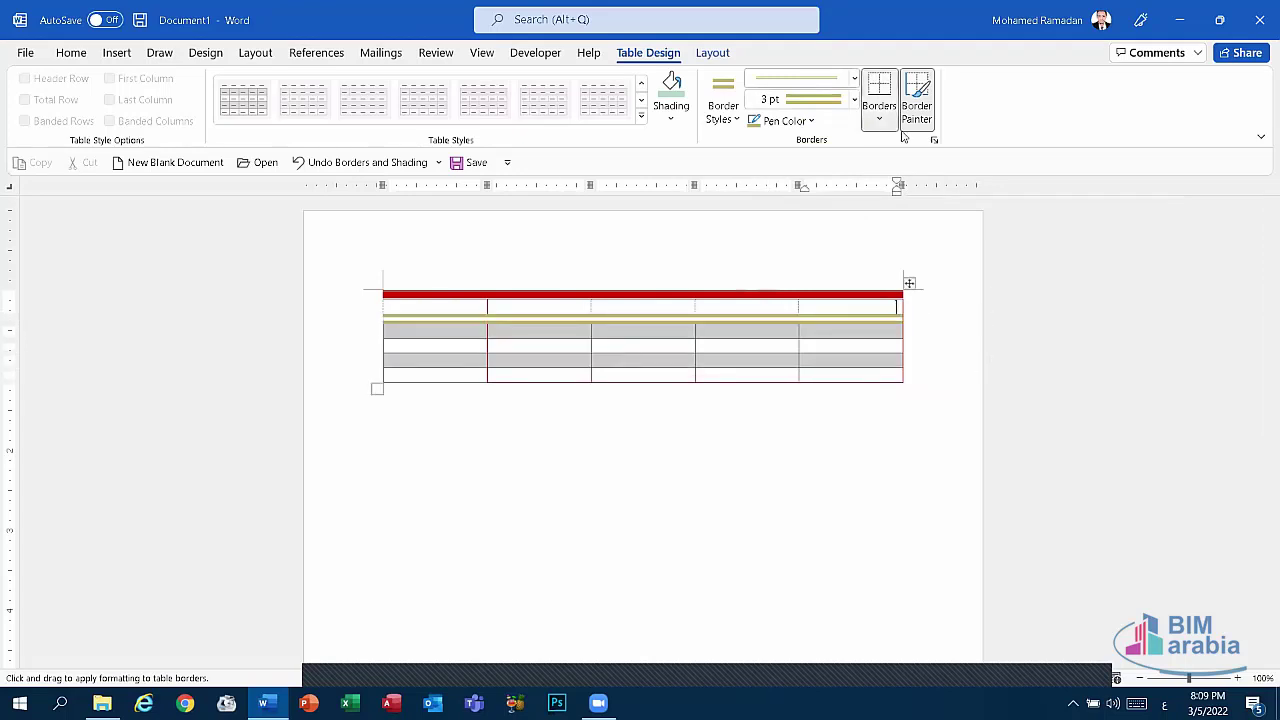
Select the top-right cell and give it gold borders on all sides
left_click(877, 88)
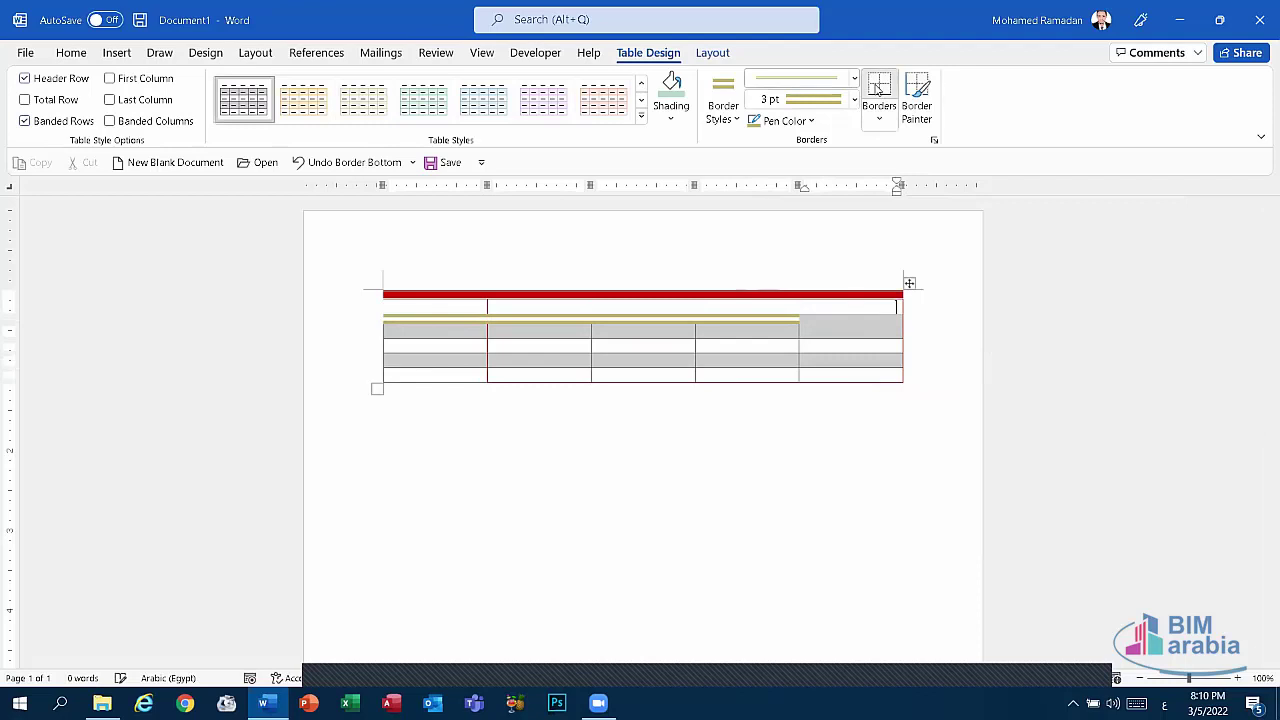
left_click(877, 88)
left_click(877, 88)
left_click(877, 88)
left_click(879, 118)
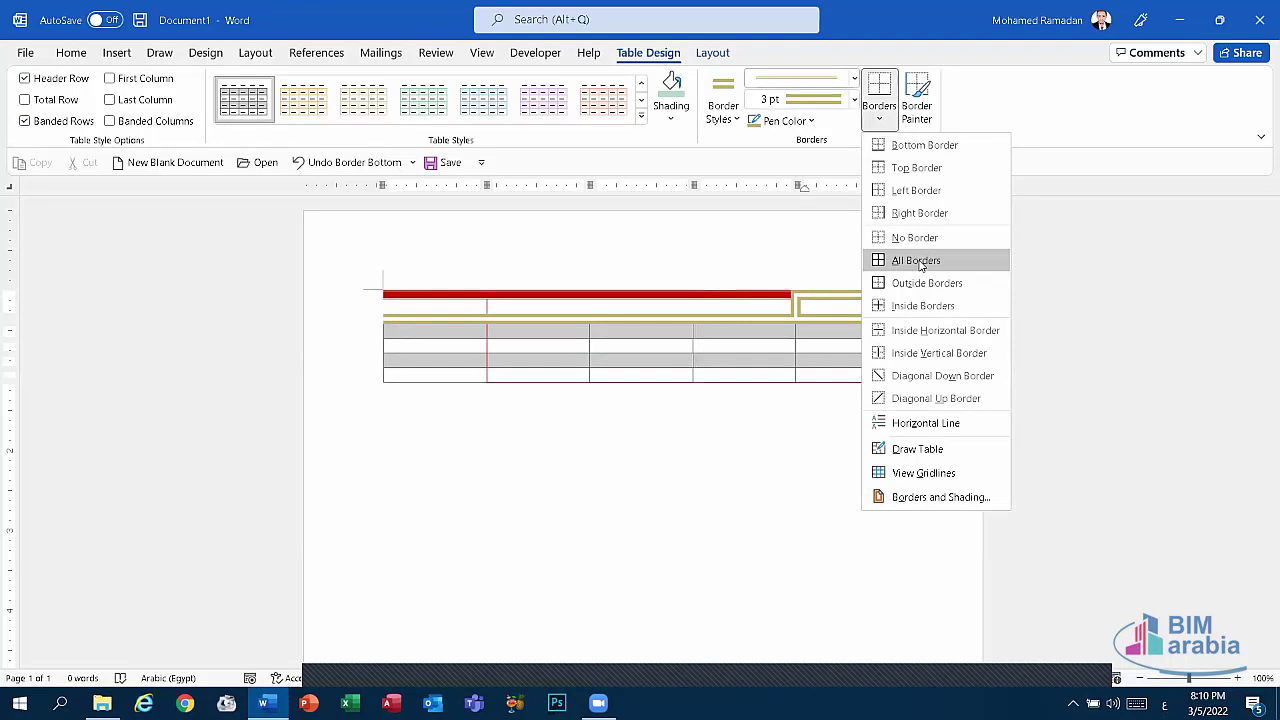
left_click(920, 262)
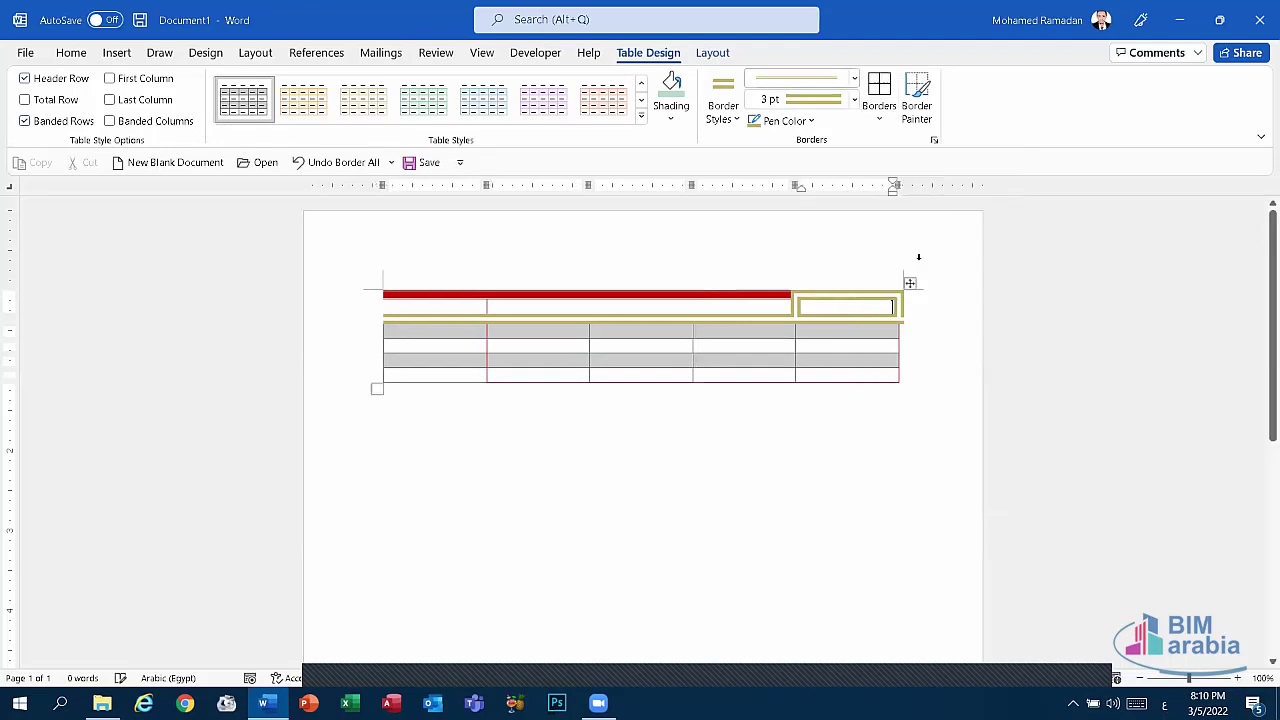
Switch the pen colour to yellow and trace thick borders around the bottom two rows
left_click(785, 120)
left_click(791, 303)
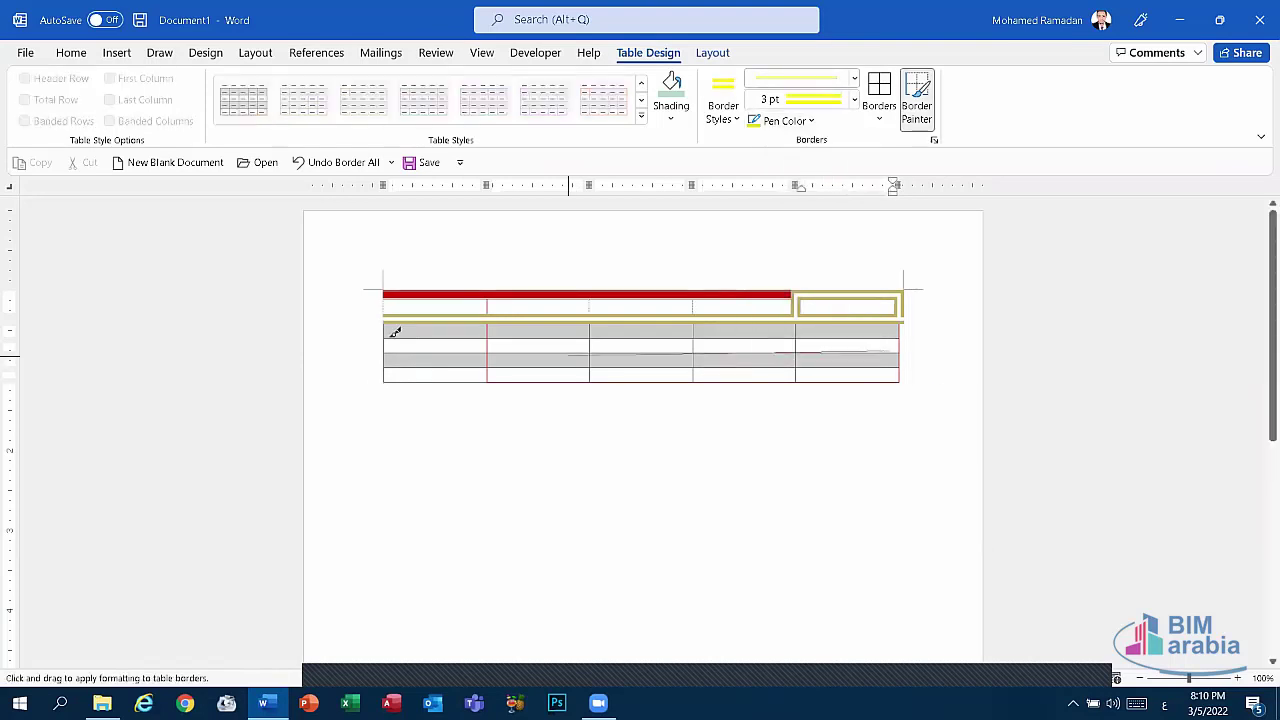
left_click_drag(571, 347, 385, 355)
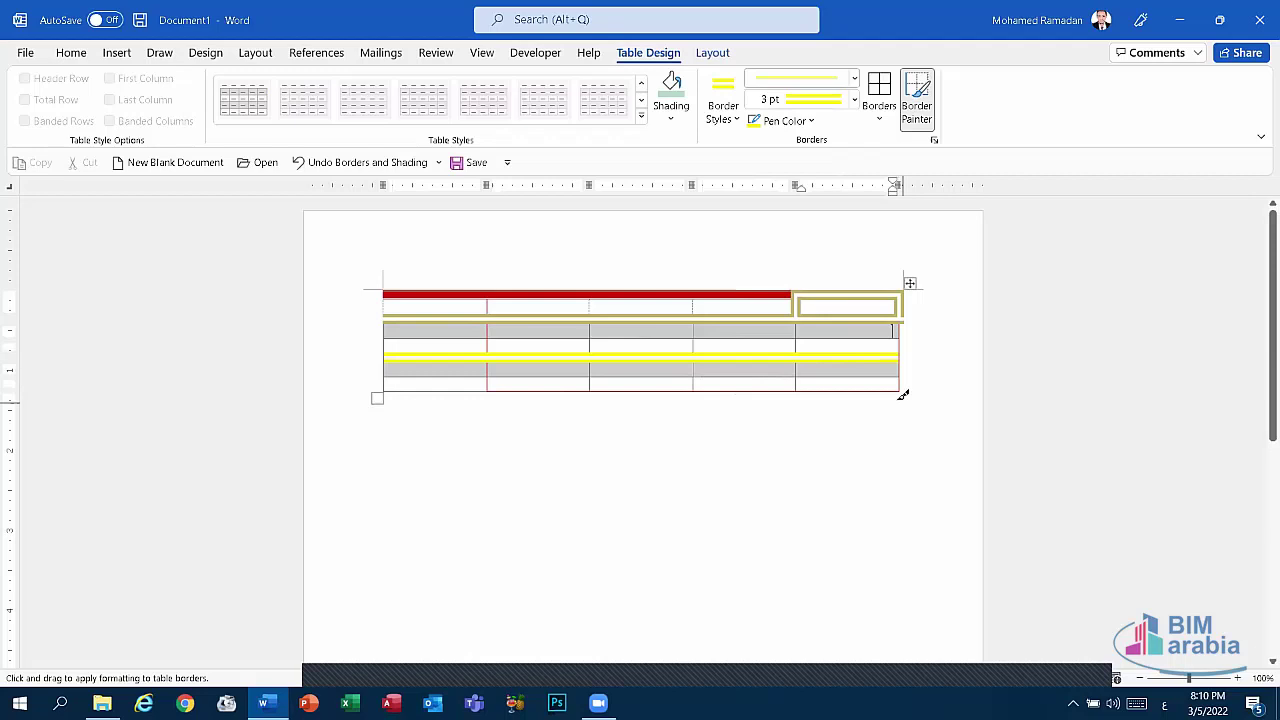
mouse_move(898, 364)
left_mouse_down()
mouse_move(820, 385)
mouse_move(900, 388)
mouse_move(384, 390)
left_mouse_up()
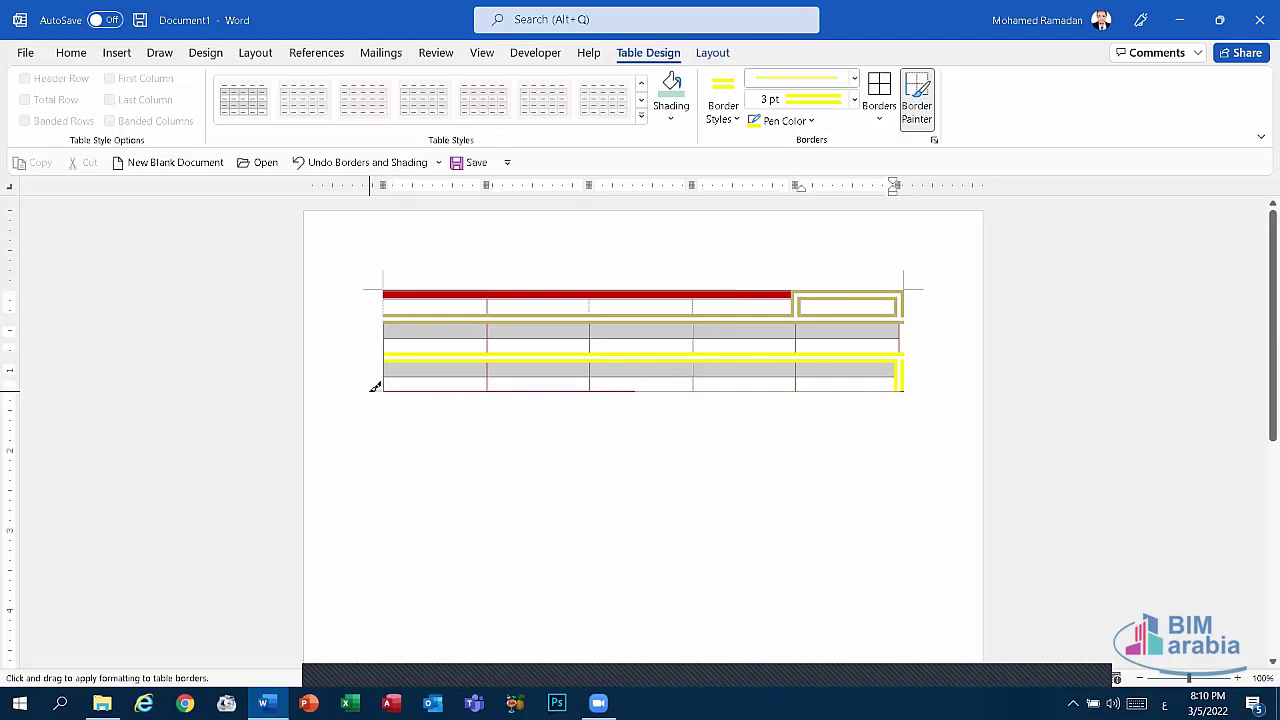
left_click_drag(891, 385, 451, 383)
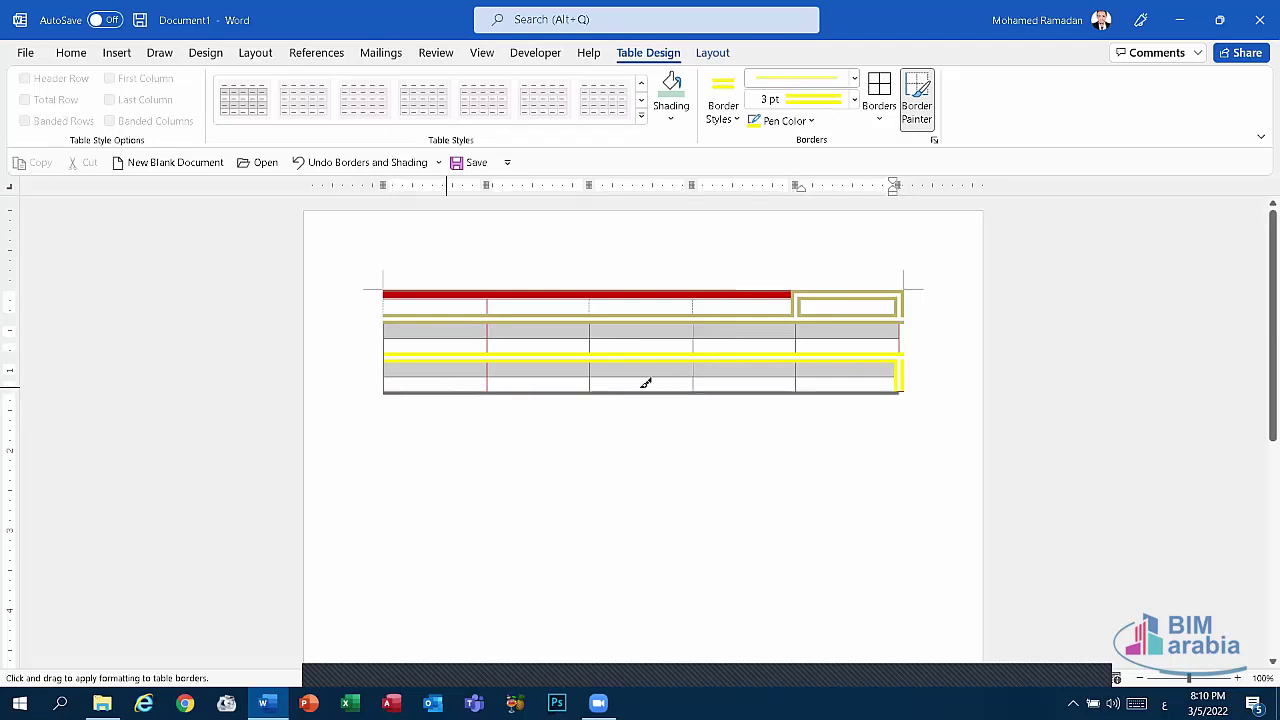
left_click_drag(646, 383, 591, 412)
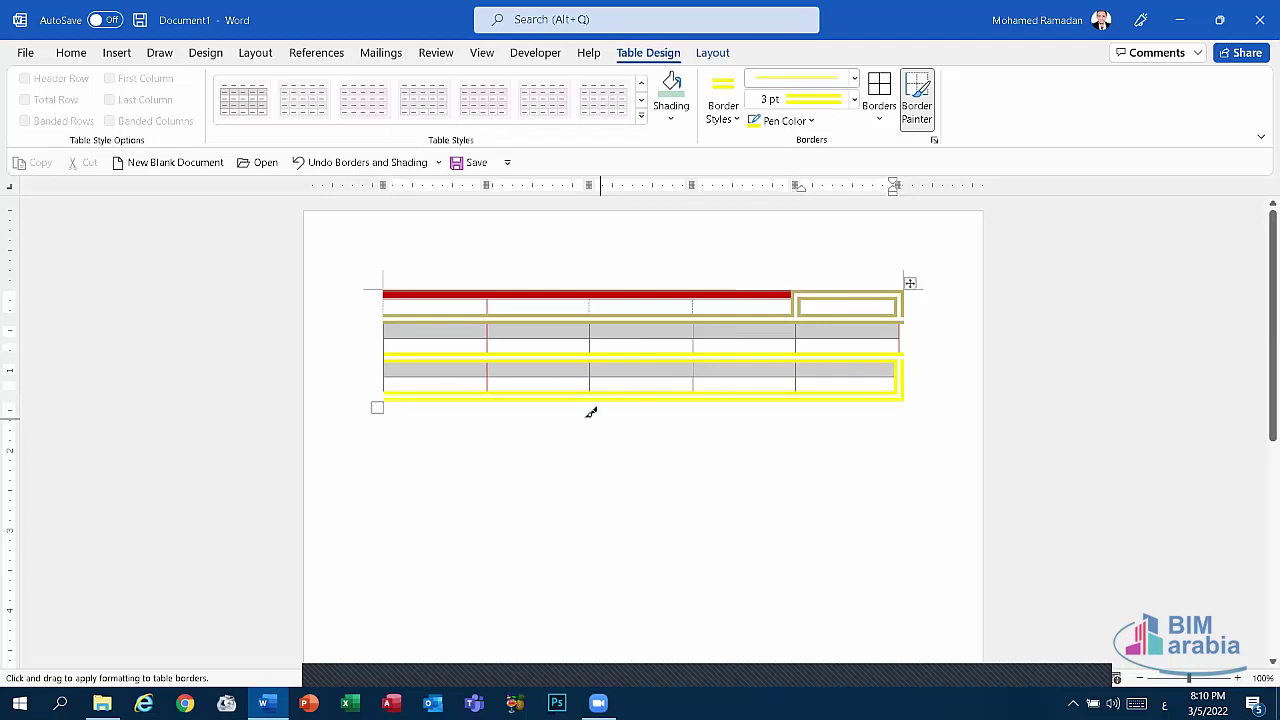
left_click(385, 360)
left_click(879, 118)
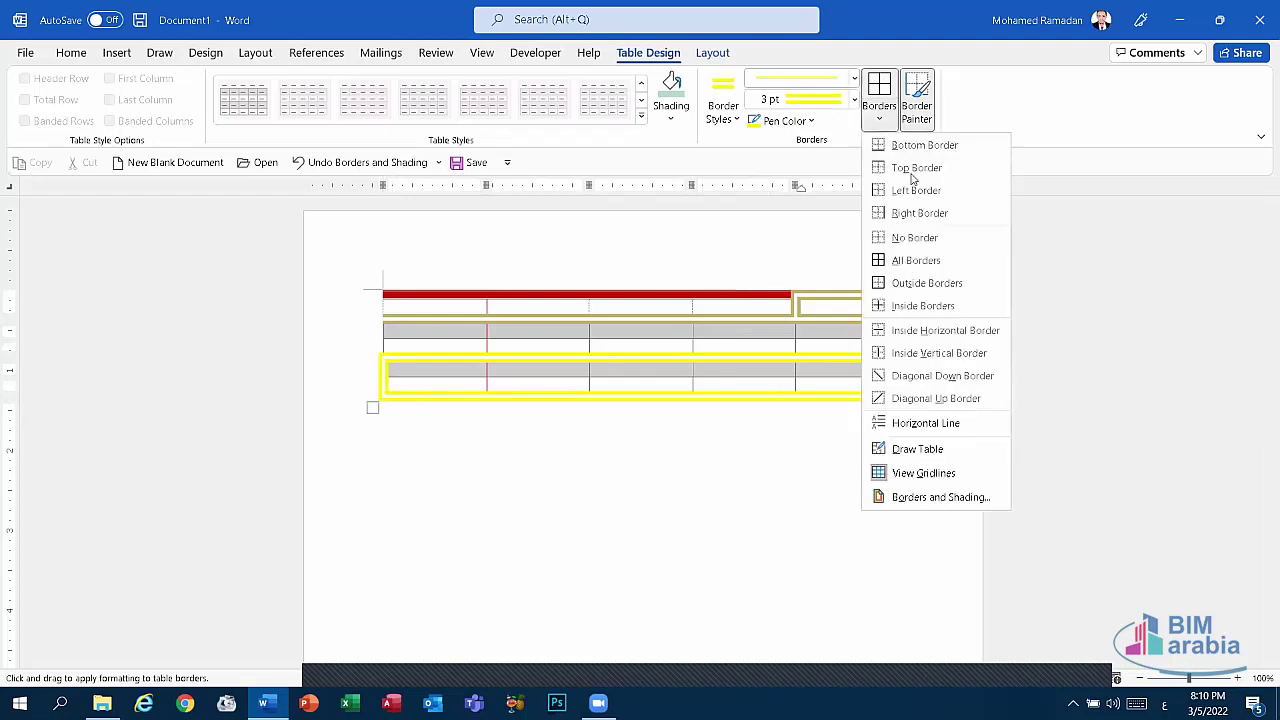
Apply All Borders in thick yellow to the last-column cells, leaving Border Painter off
left_click(902, 264)
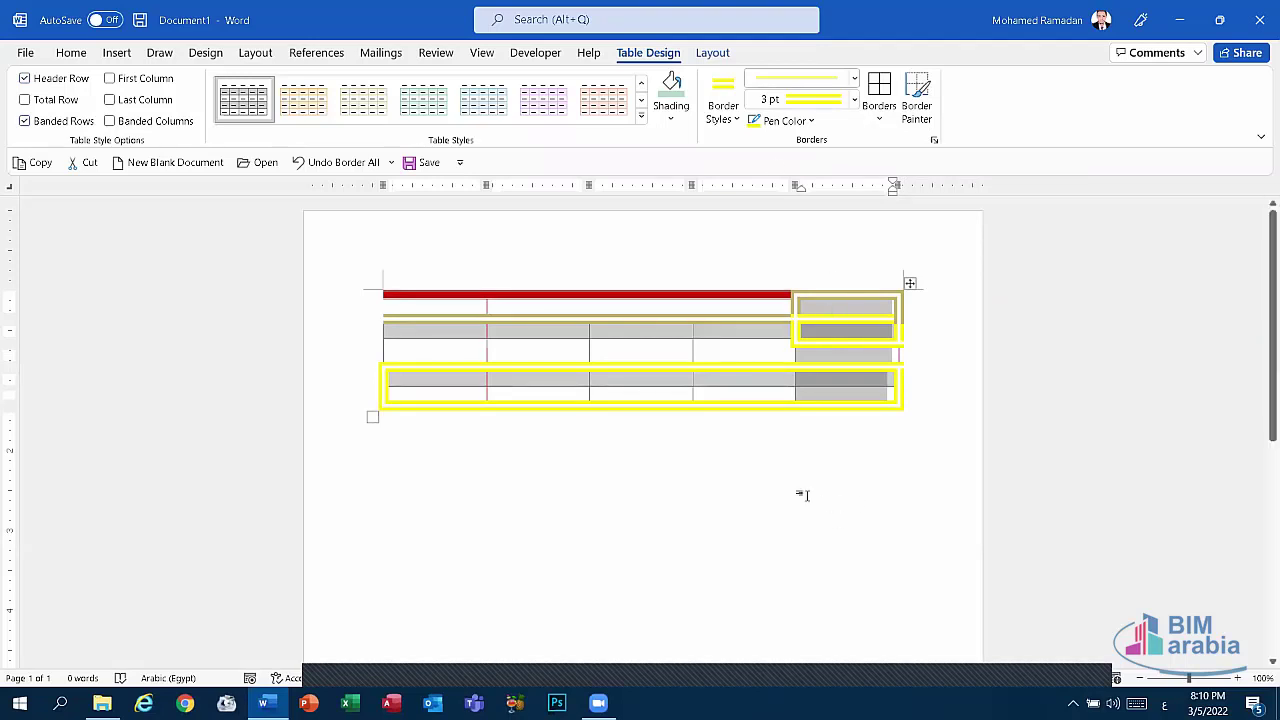
type("٨")
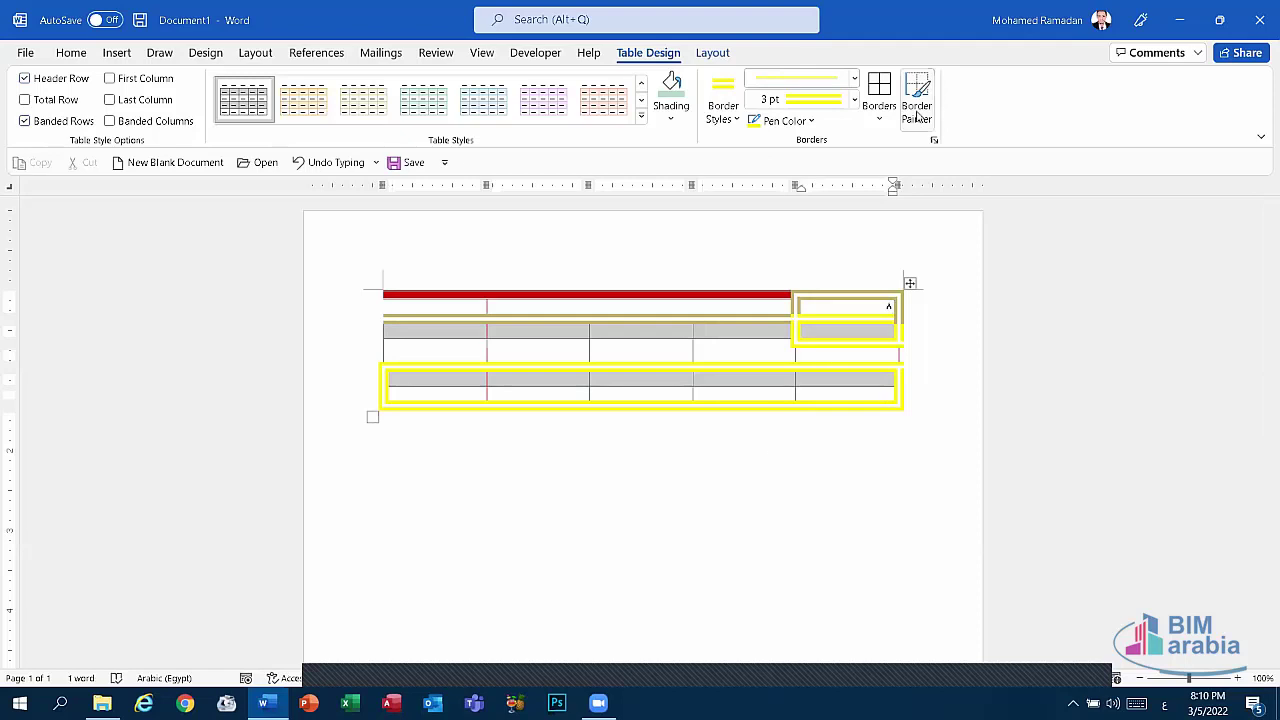
left_click(917, 117)
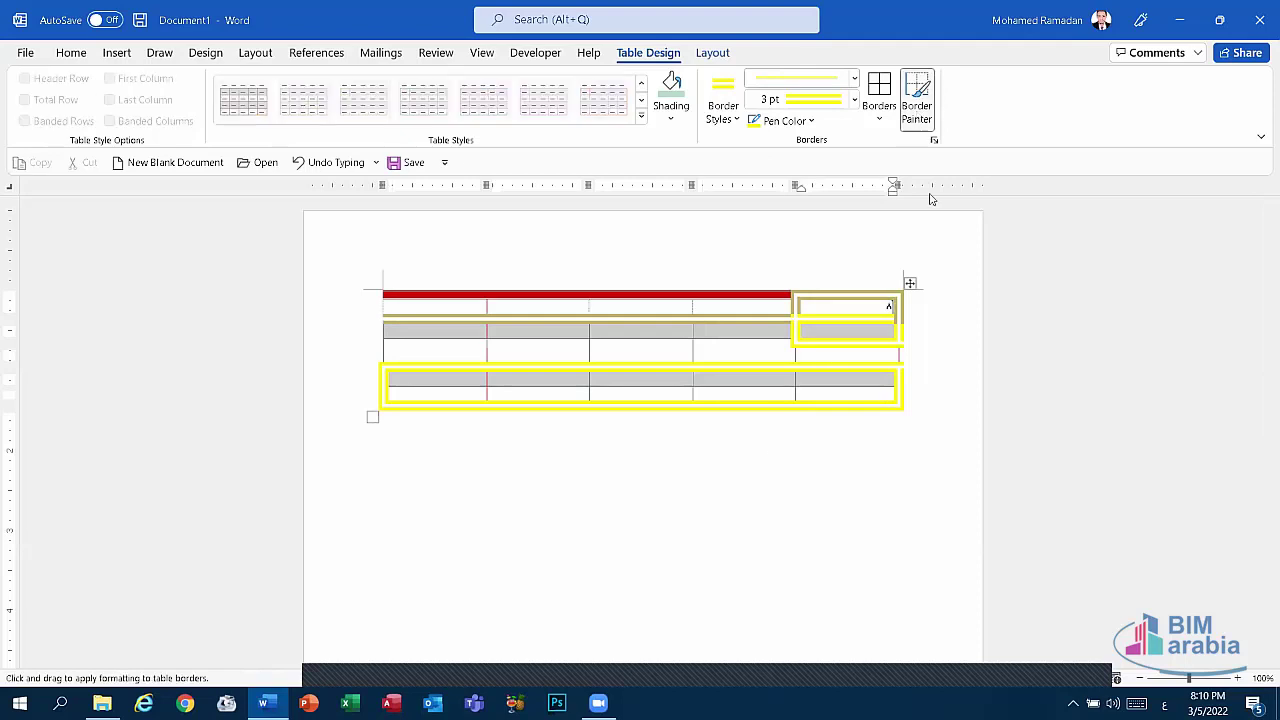
left_click(906, 110)
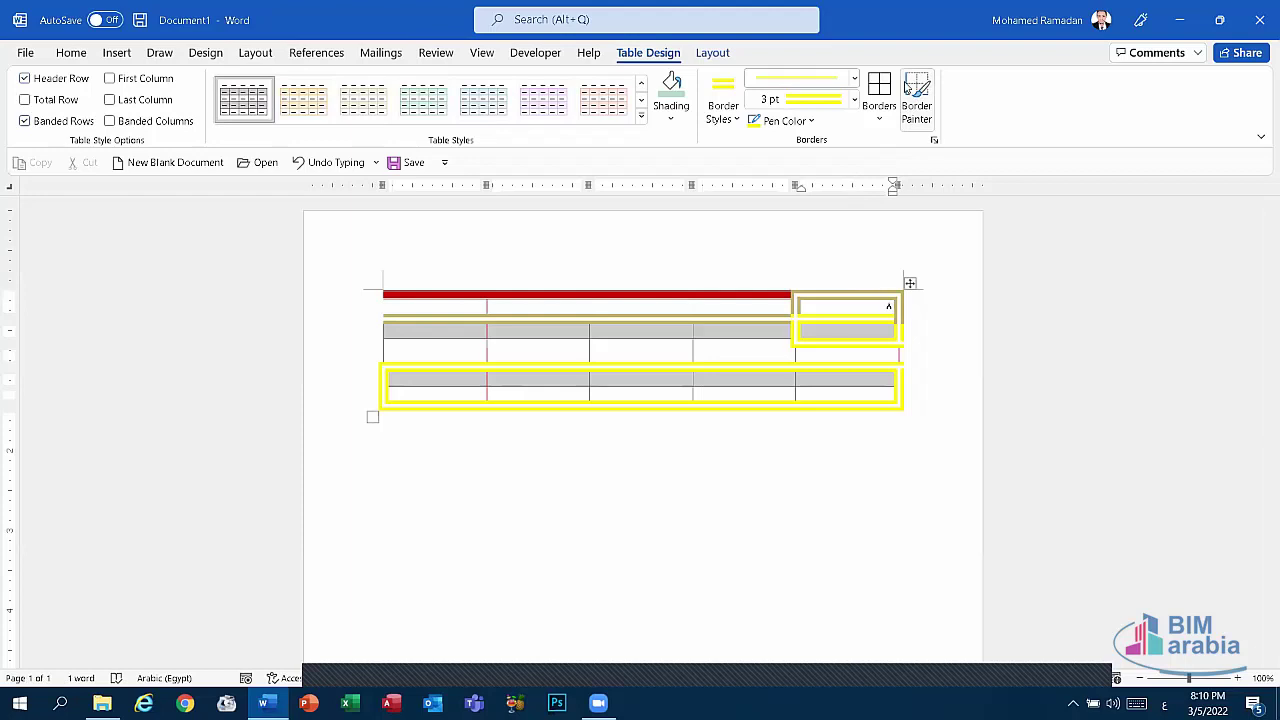
left_click(906, 90)
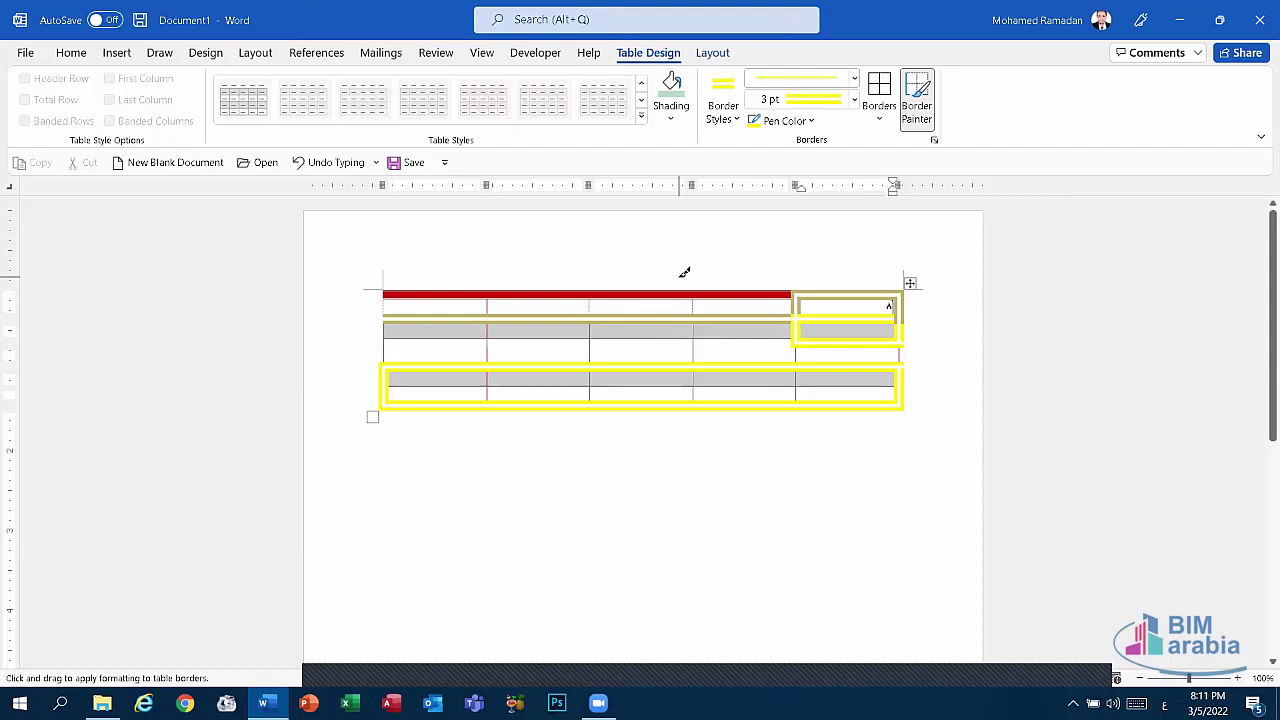
left_click(614, 331)
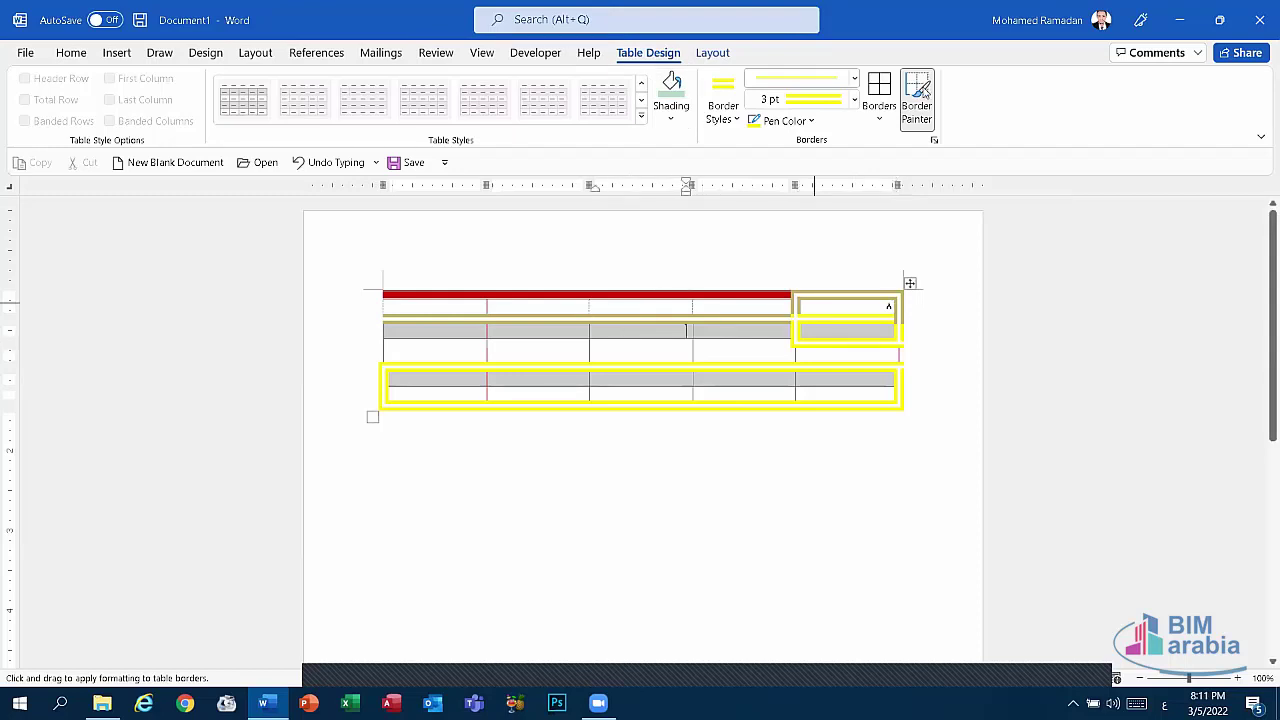
left_click(918, 100)
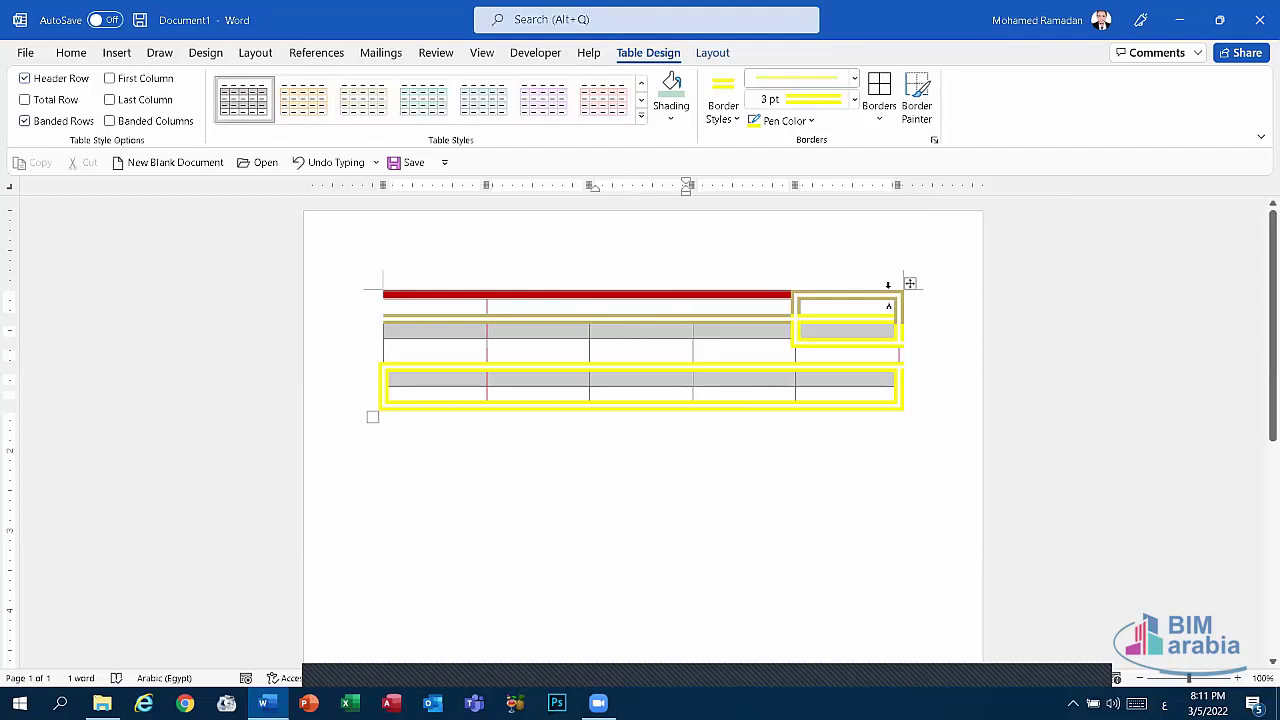
Delete the decorated table and insert a new 4-column by 2-row table
left_click(910, 284)
key("BackSpace")
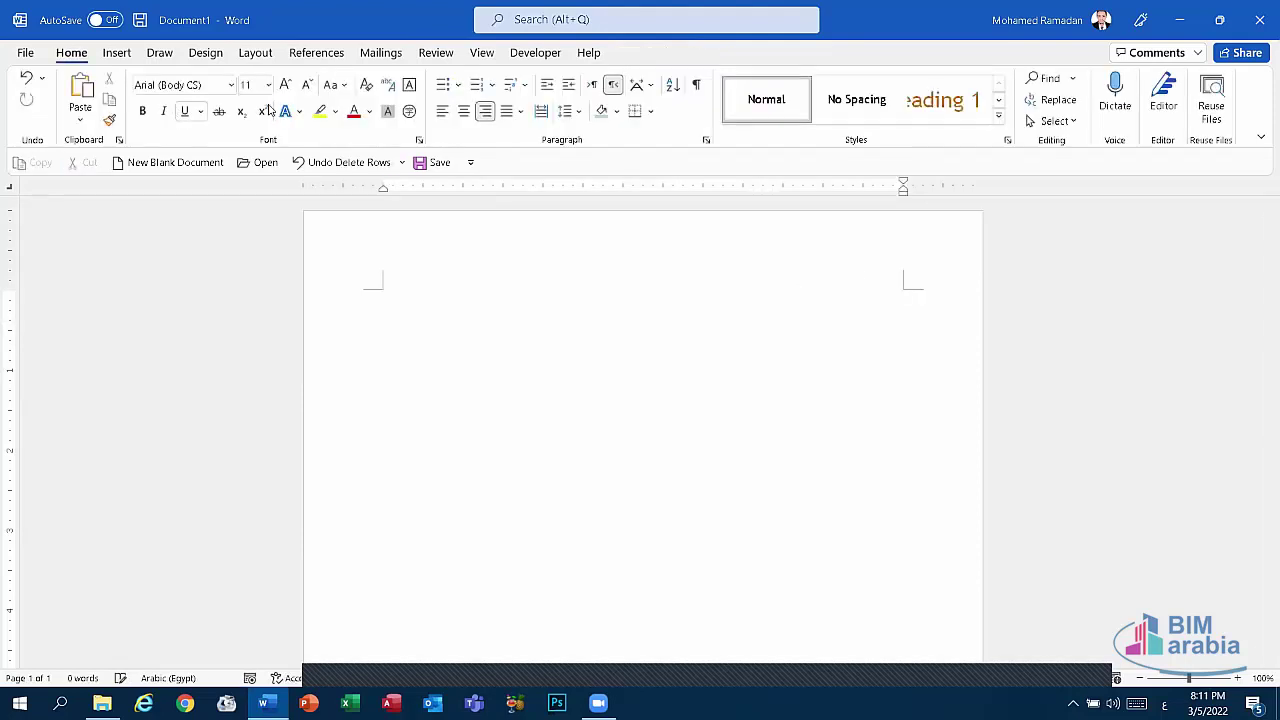
left_click(116, 53)
left_click(131, 108)
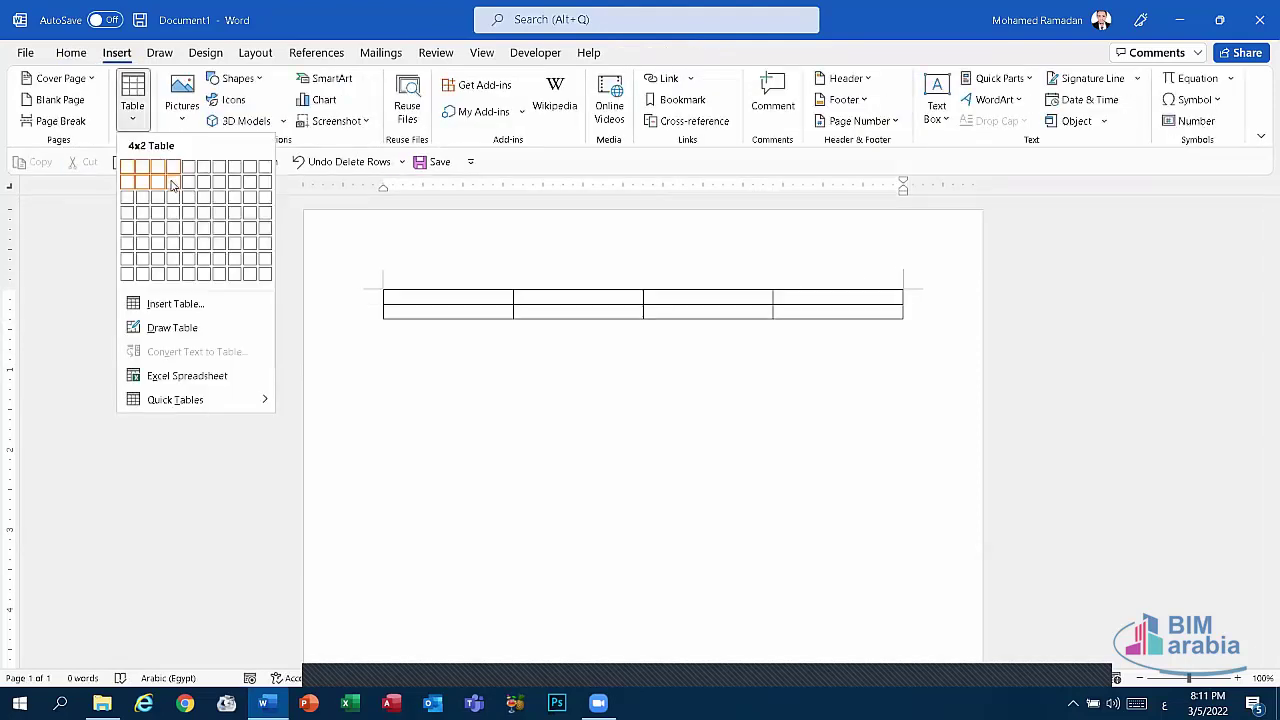
left_click(174, 184)
Add two more rows so the new table has four rows
left_click_drag(889, 314, 811, 334)
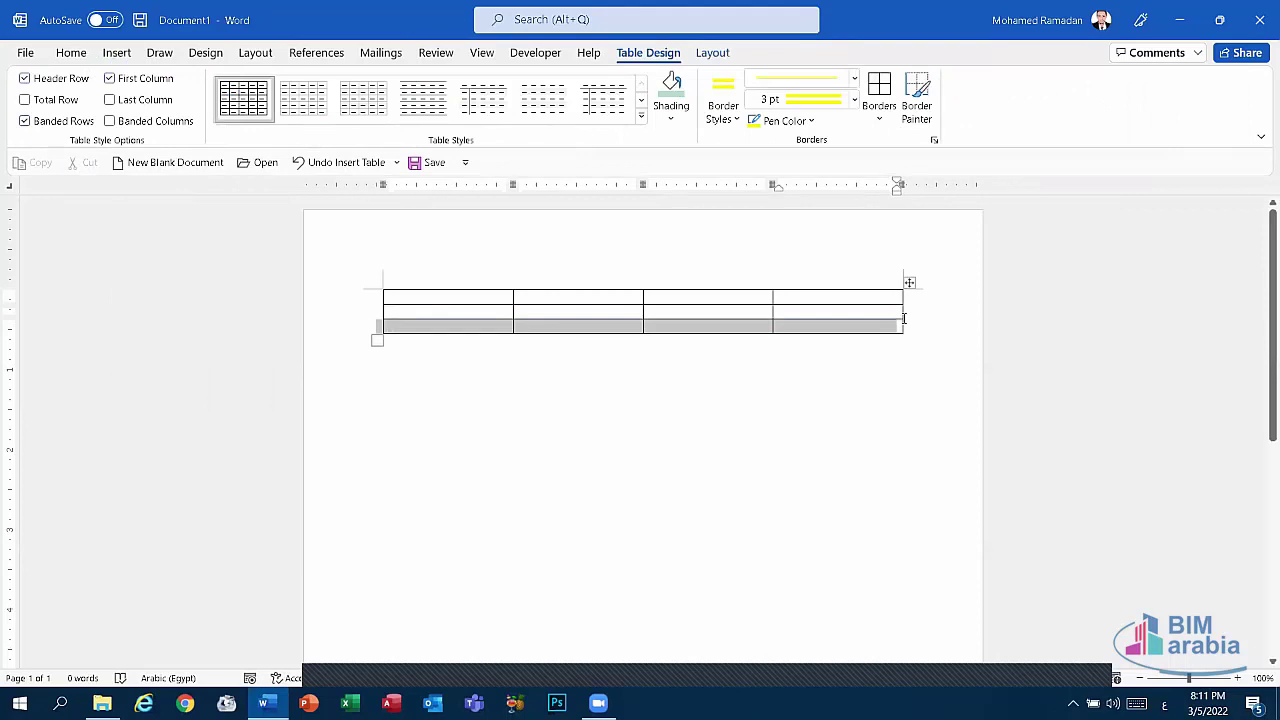
key("Tab")
key("Tab")
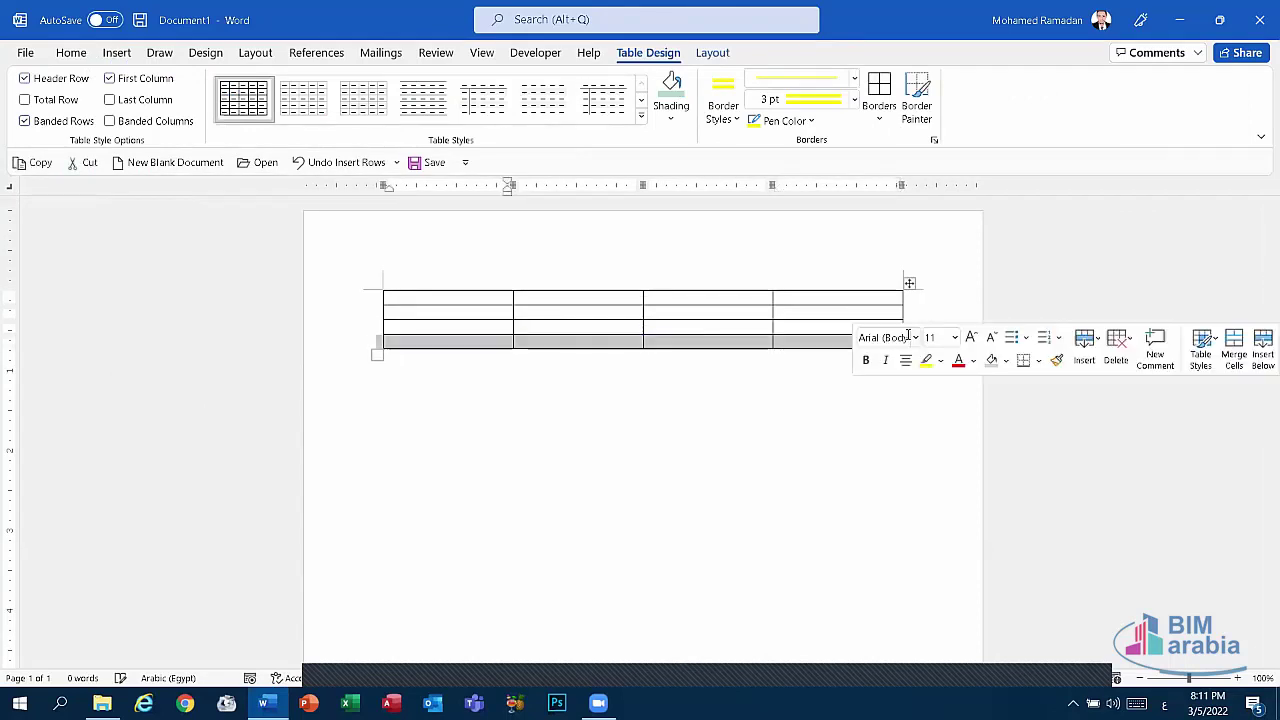
left_click(669, 283)
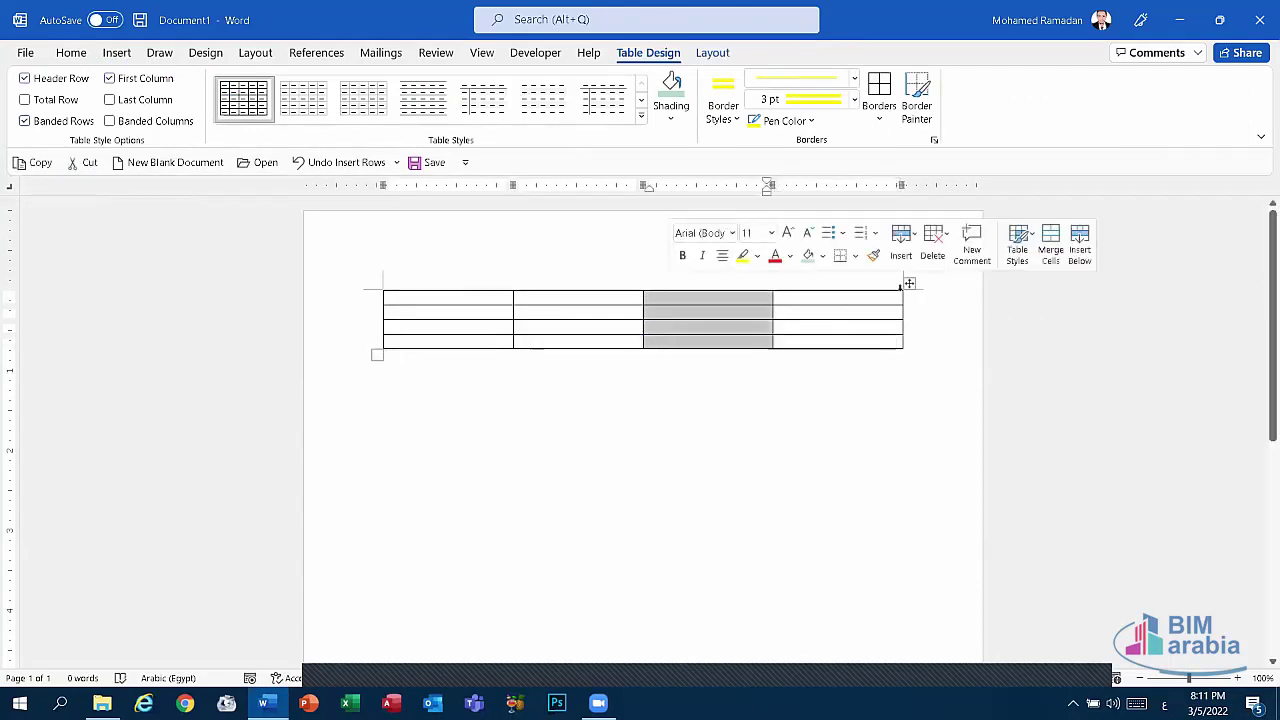
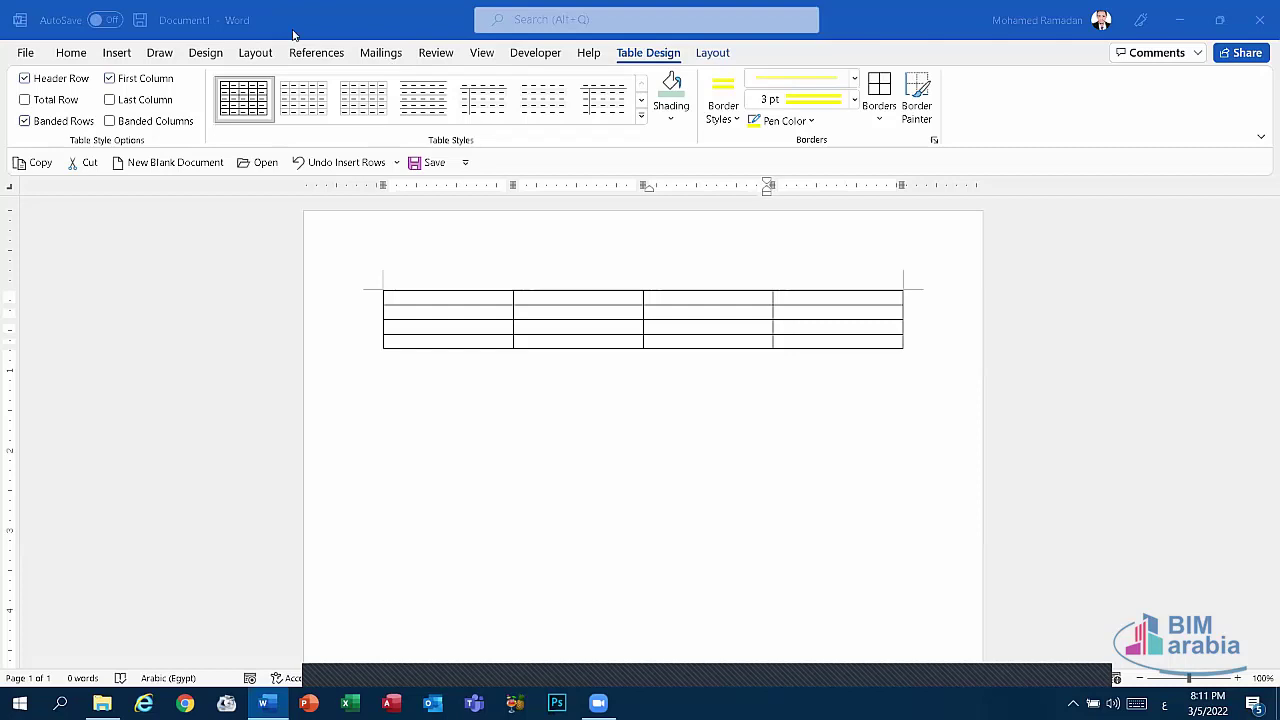
On Table Layout, select a single second-column cell with Select Cell
left_click(714, 55)
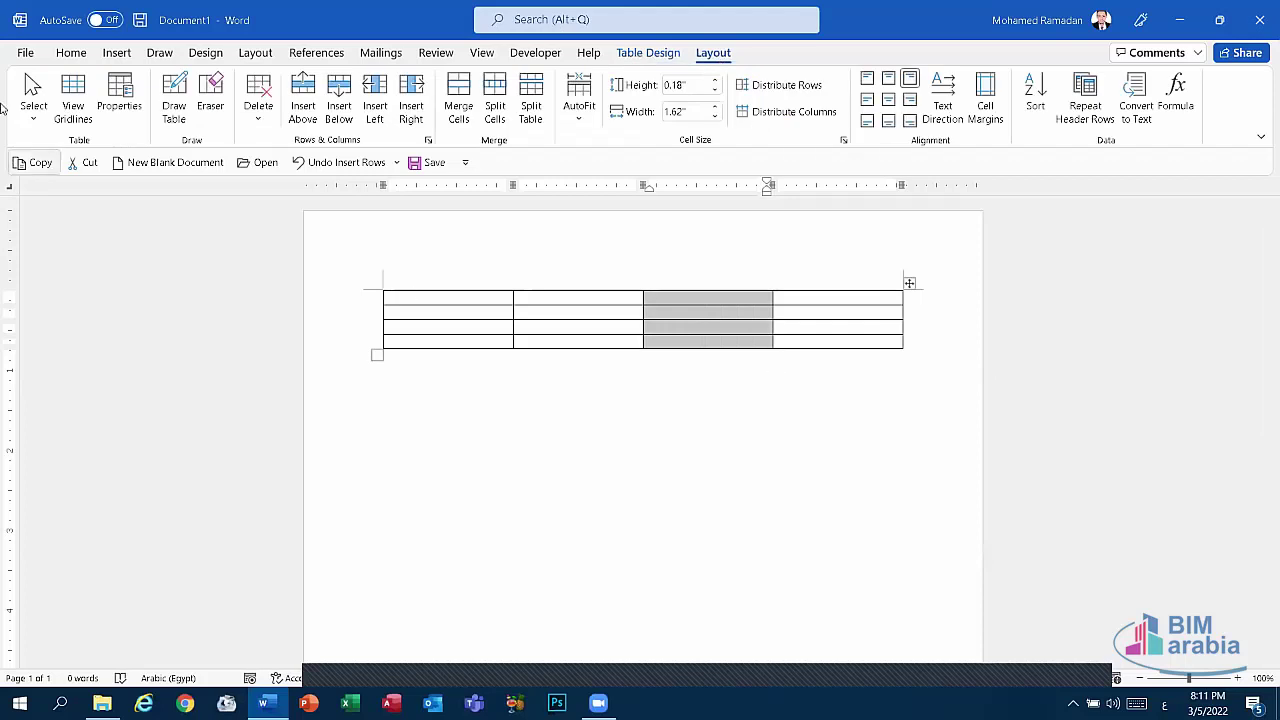
left_click(612, 315)
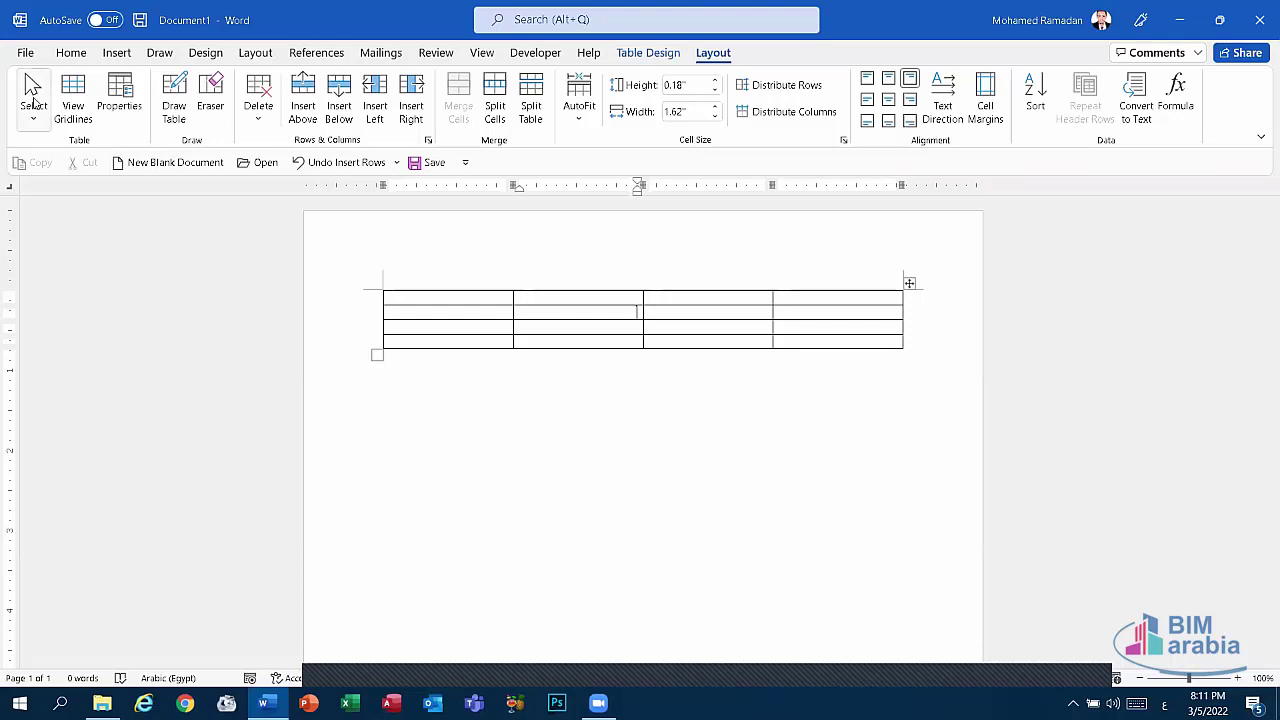
left_click(34, 108)
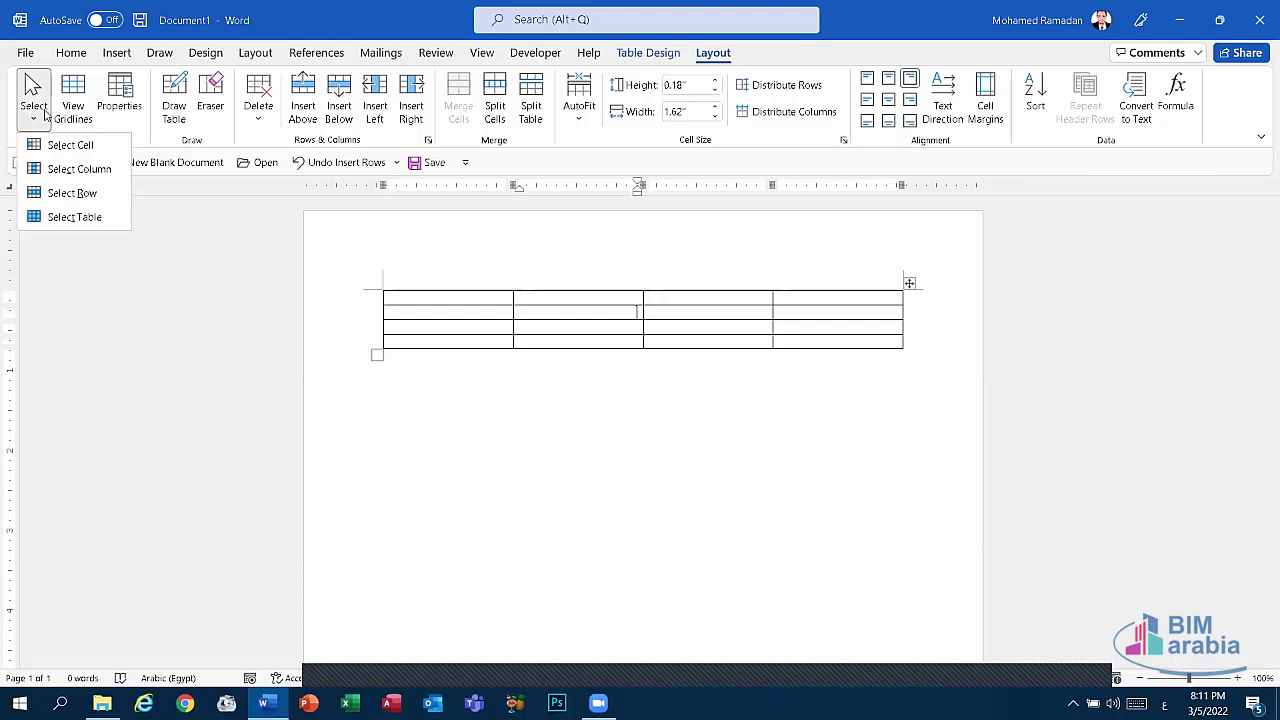
left_click(41, 138)
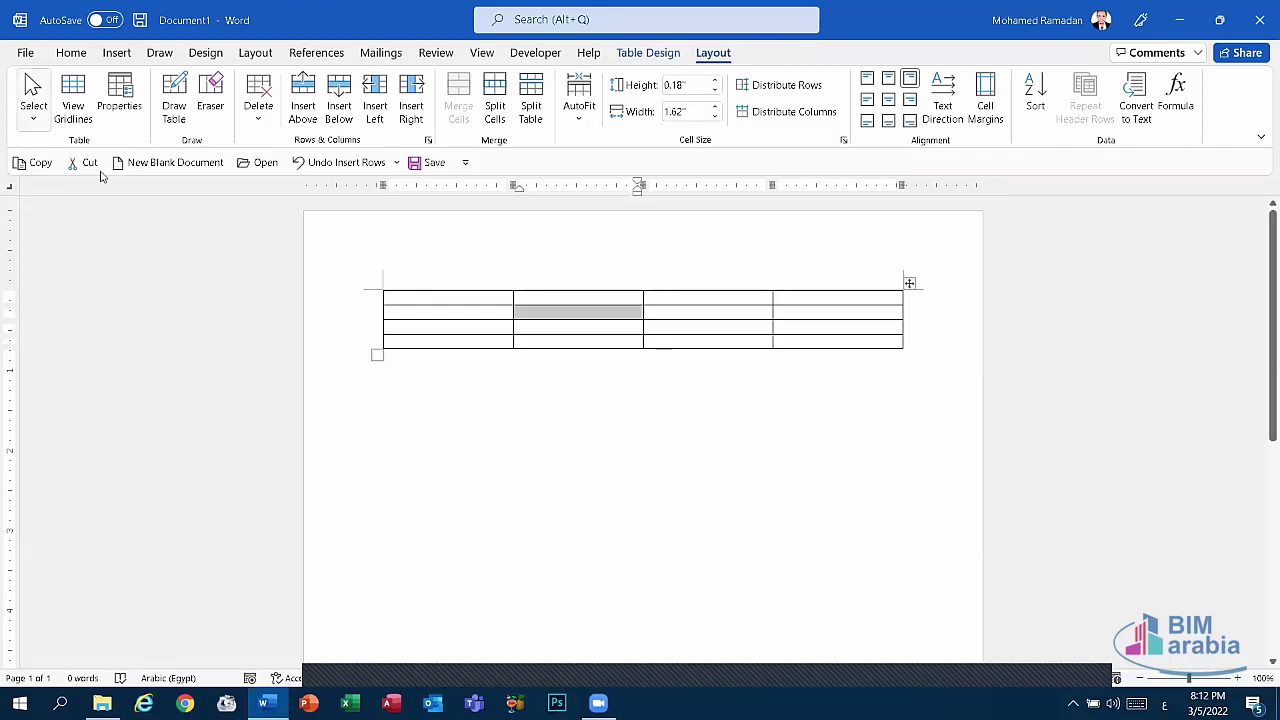
Select the entire second column, then the entire second row
left_click(33, 105)
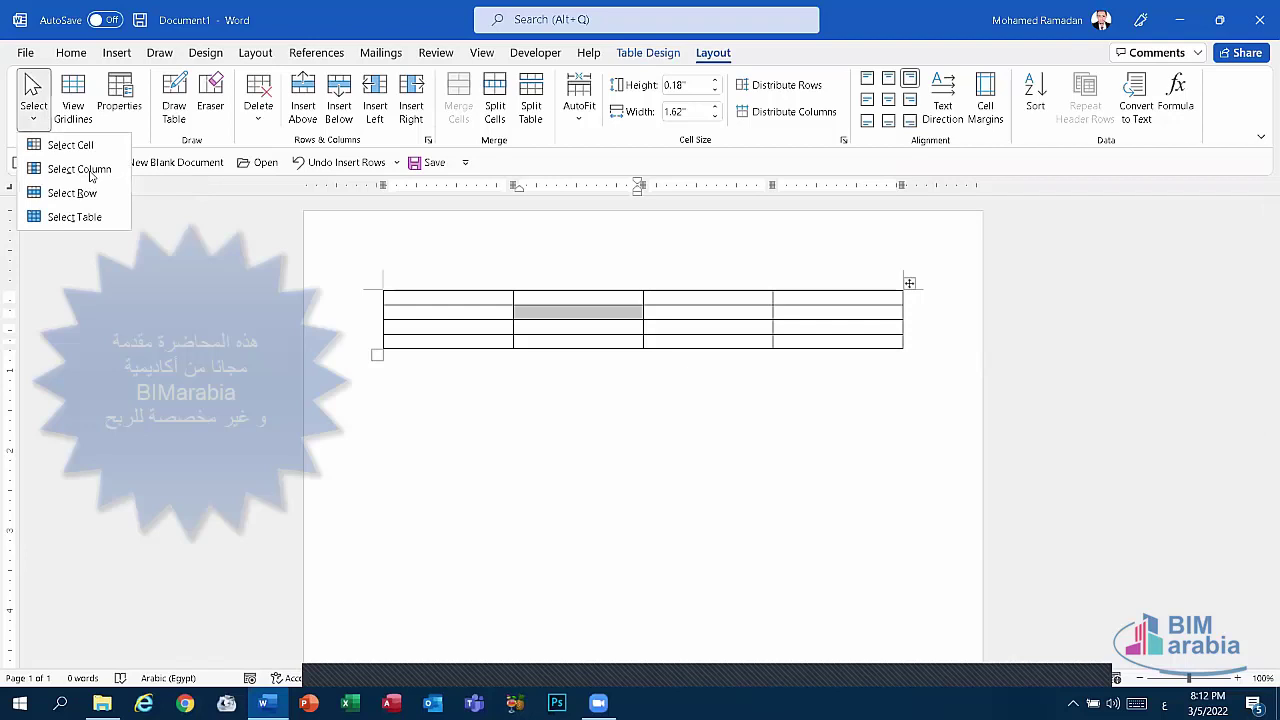
left_click(90, 170)
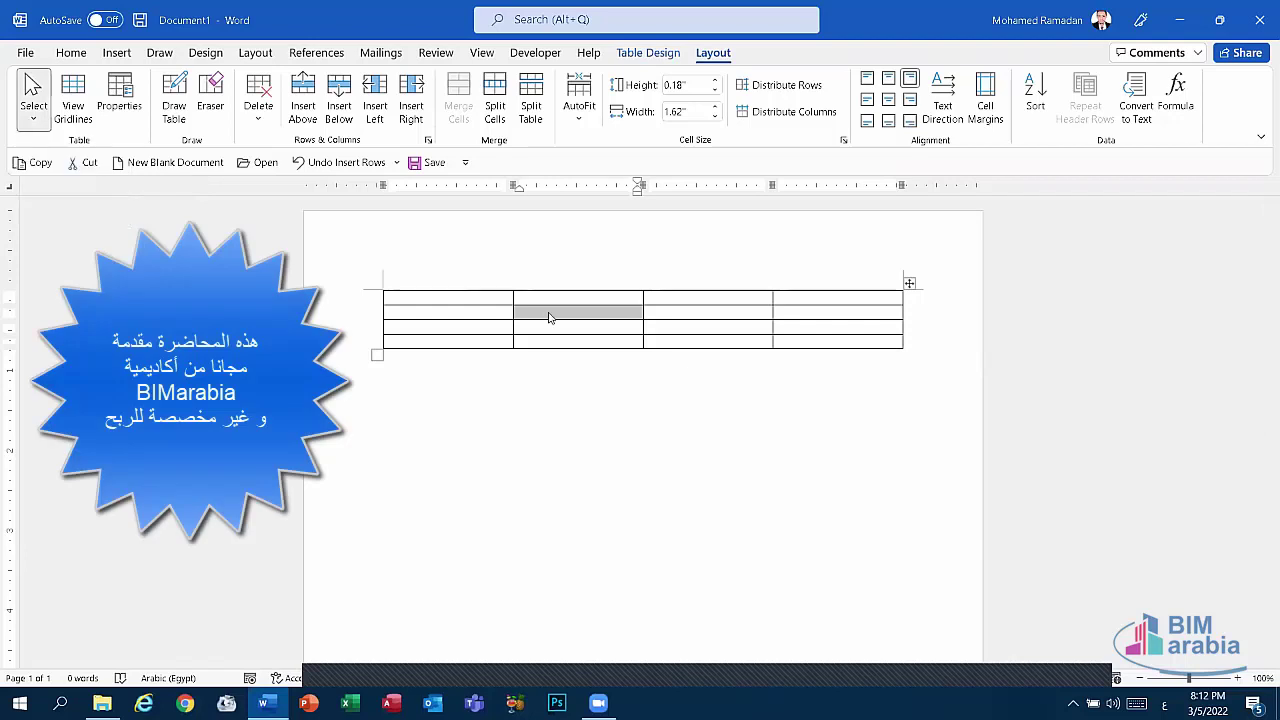
key("Right")
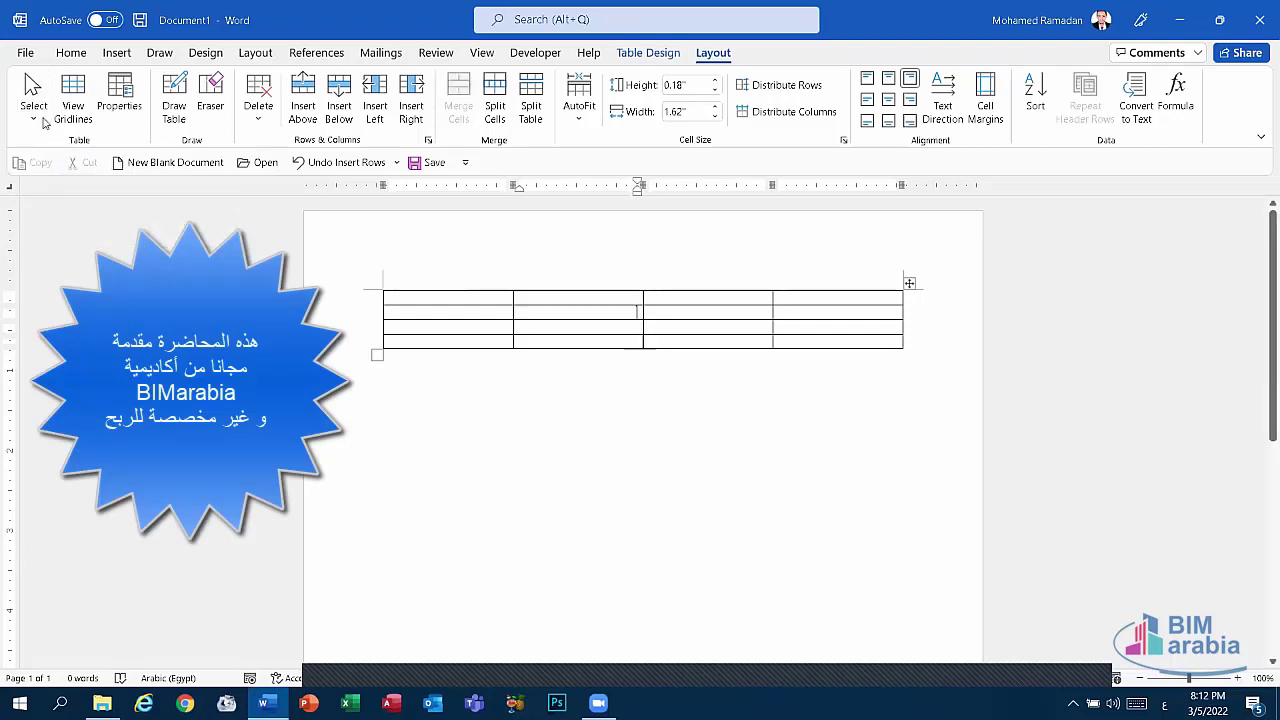
left_click(33, 105)
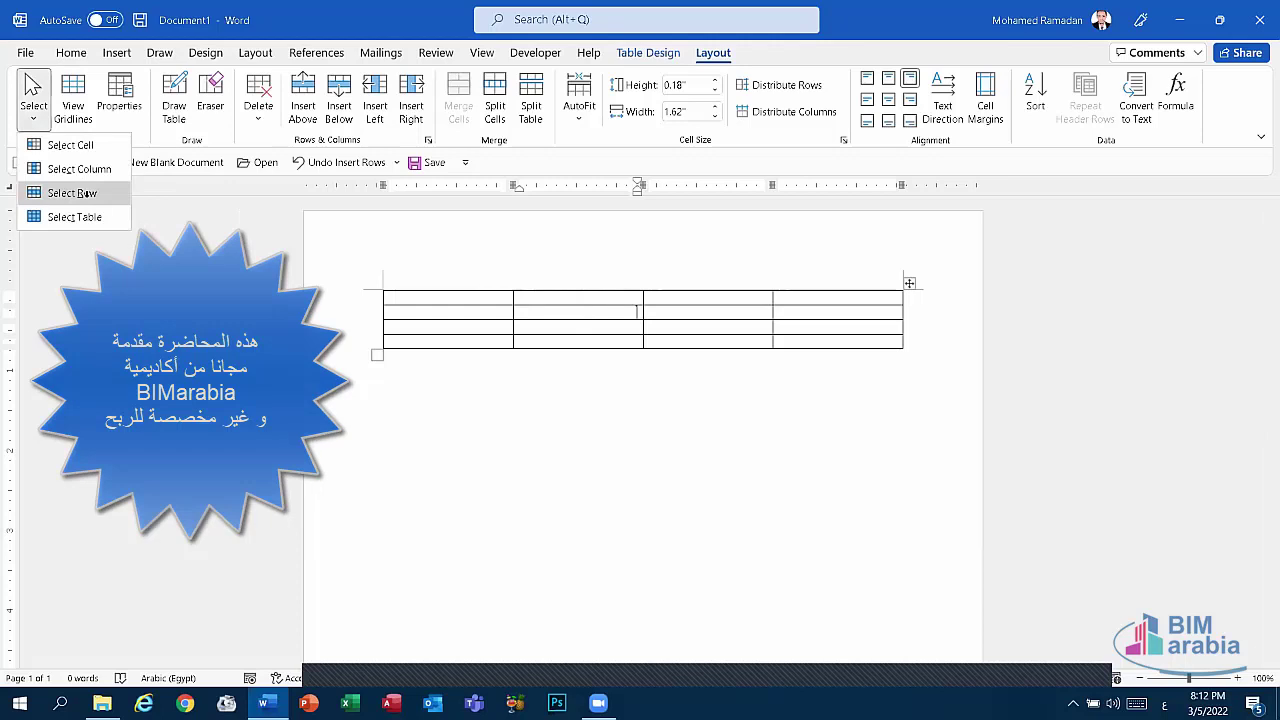
left_click(50, 189)
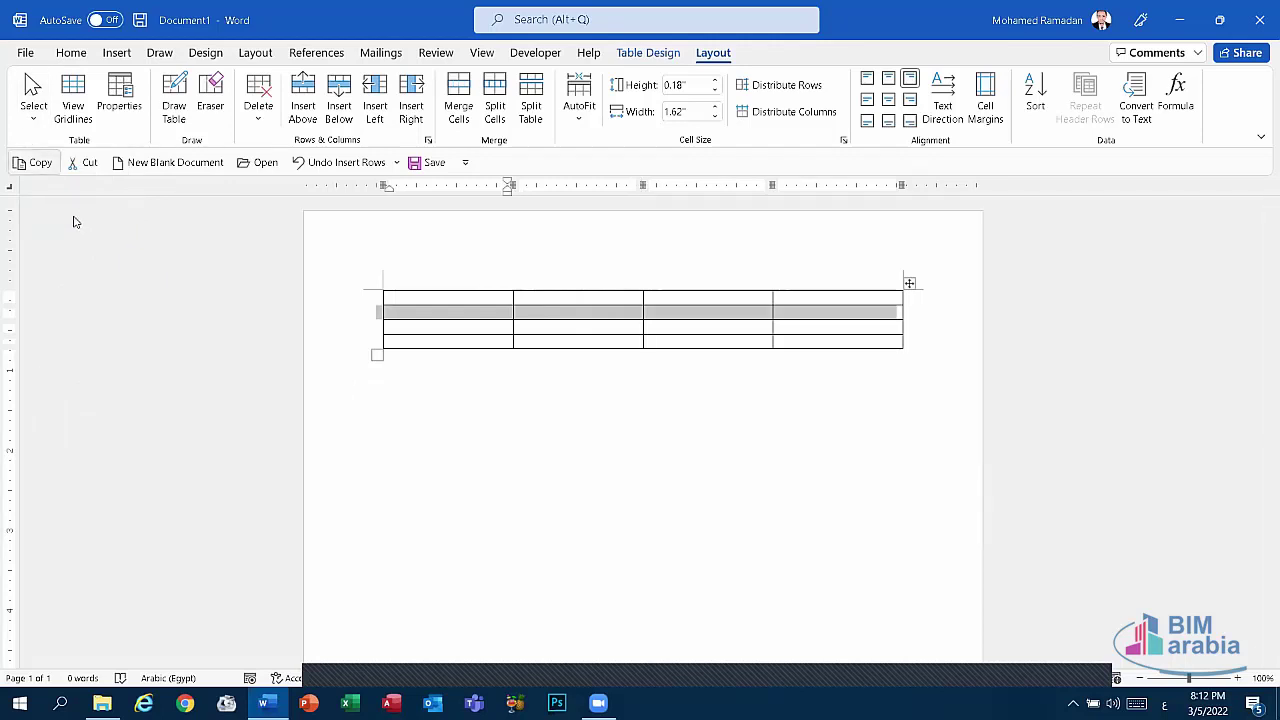
Select the whole table, first via Select Table, then via its move handle
left_click(33, 100)
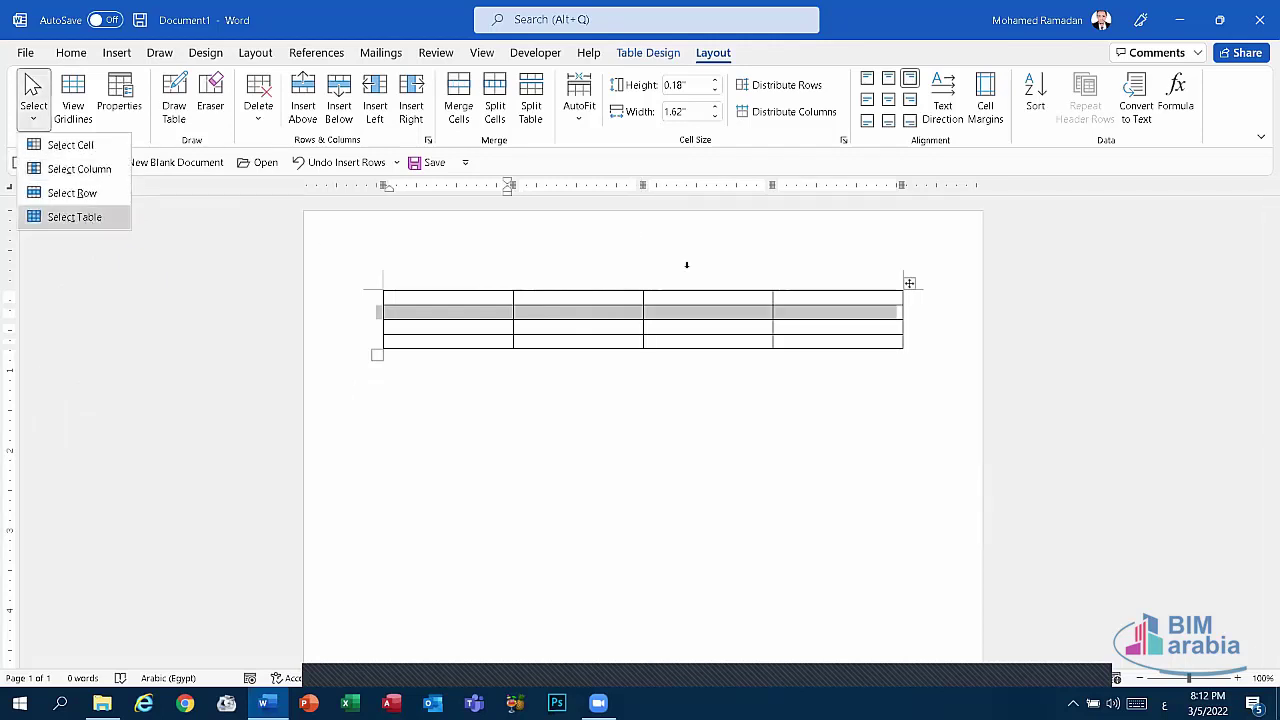
key("Return")
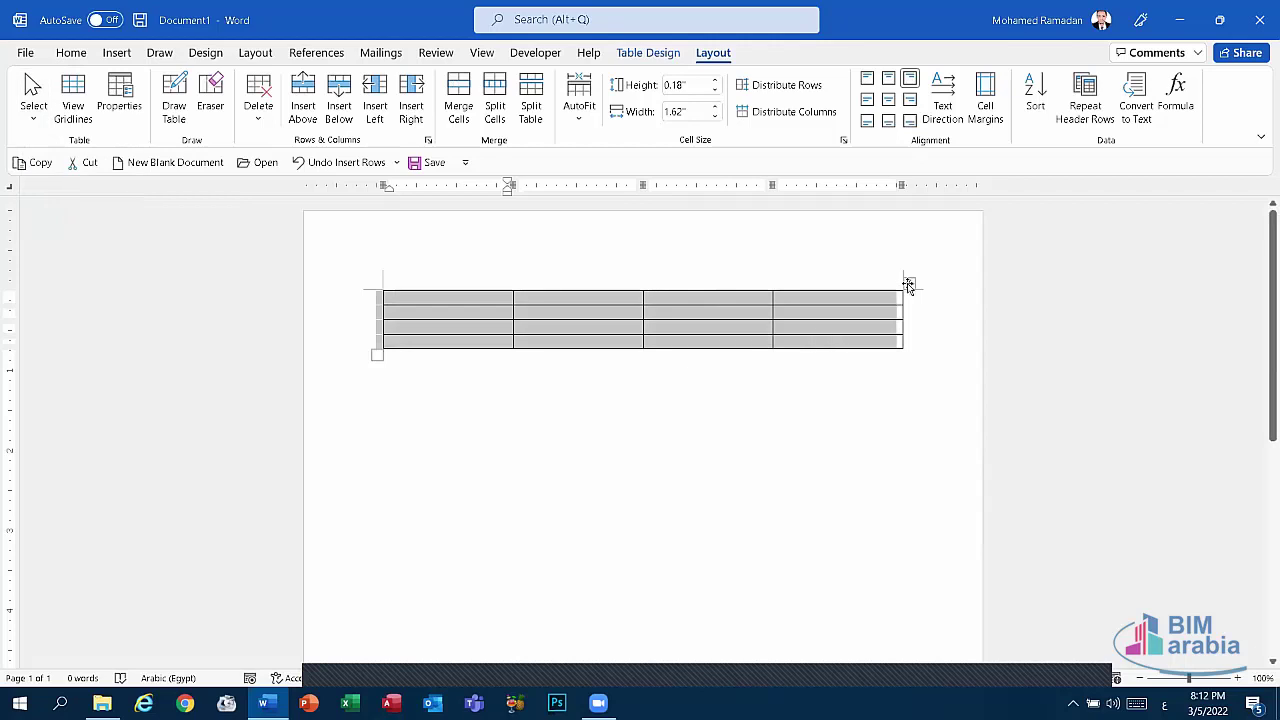
left_click(908, 286)
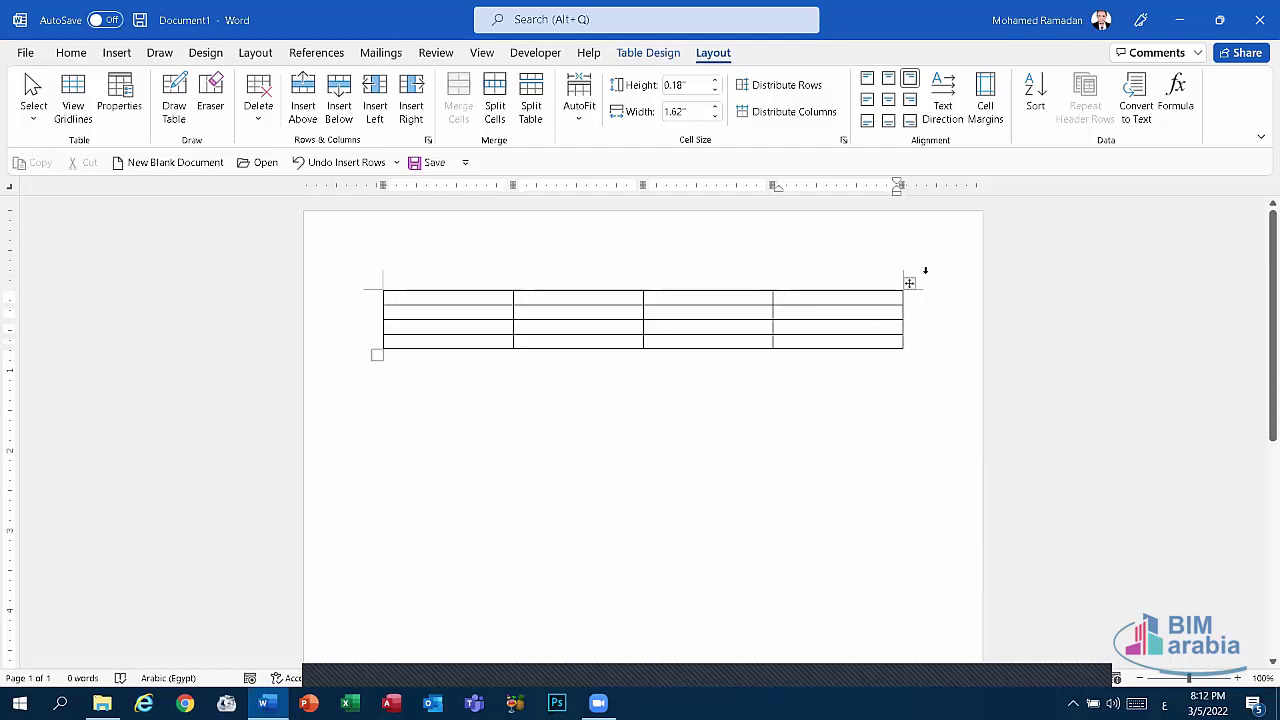
left_click(908, 283)
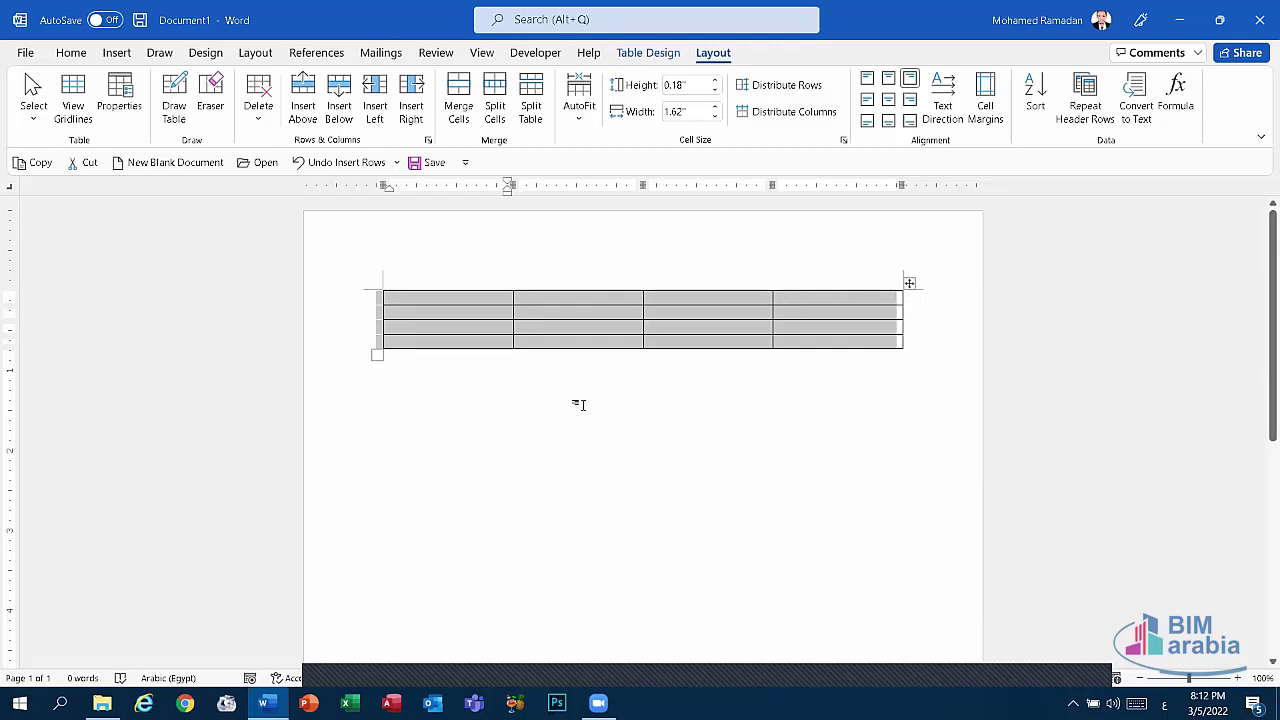
Delete the old table and insert a new empty 4 by 5 table
key("BackSpace")
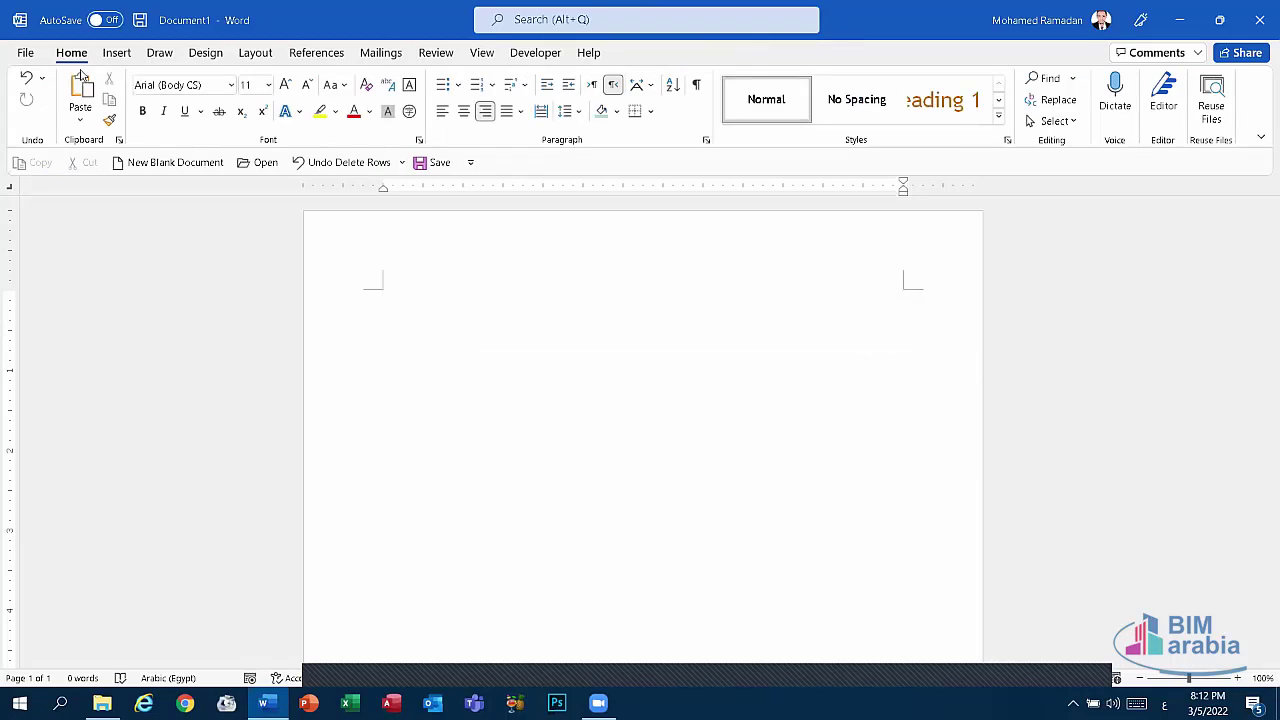
key("alt+n")
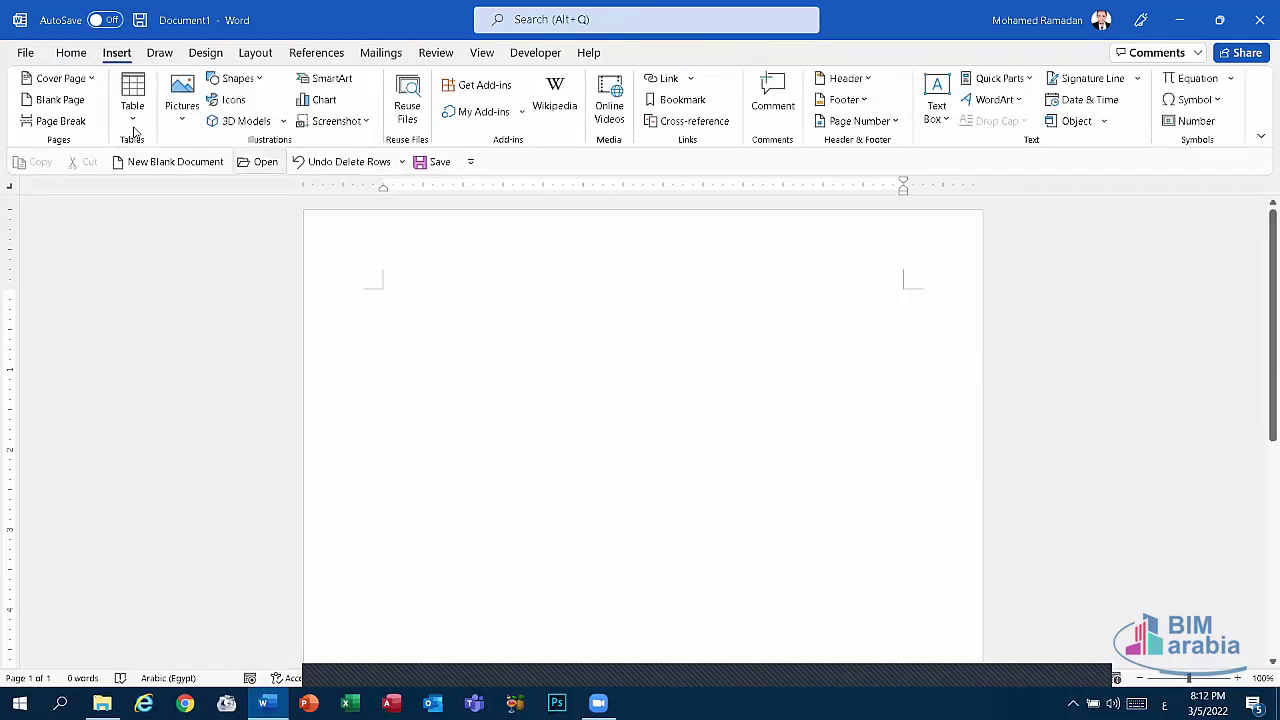
key("t")
key("Down")
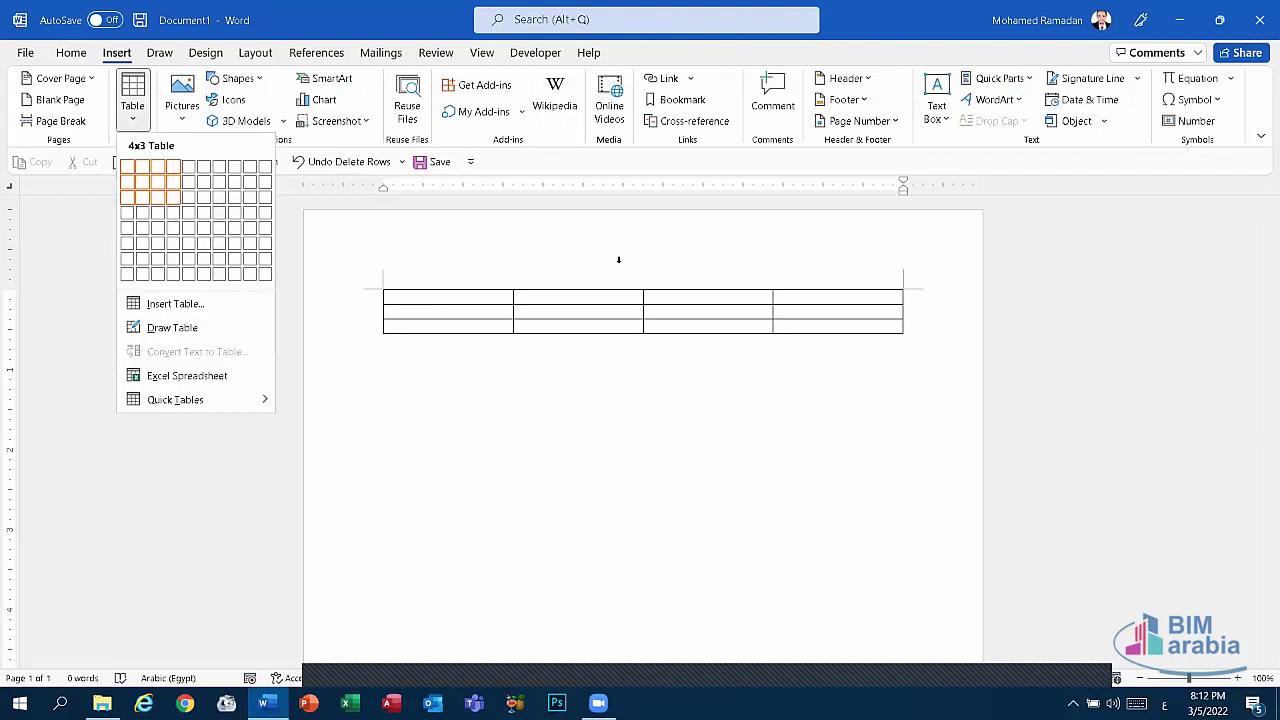
key("Down")
key("Down")
key("Return")
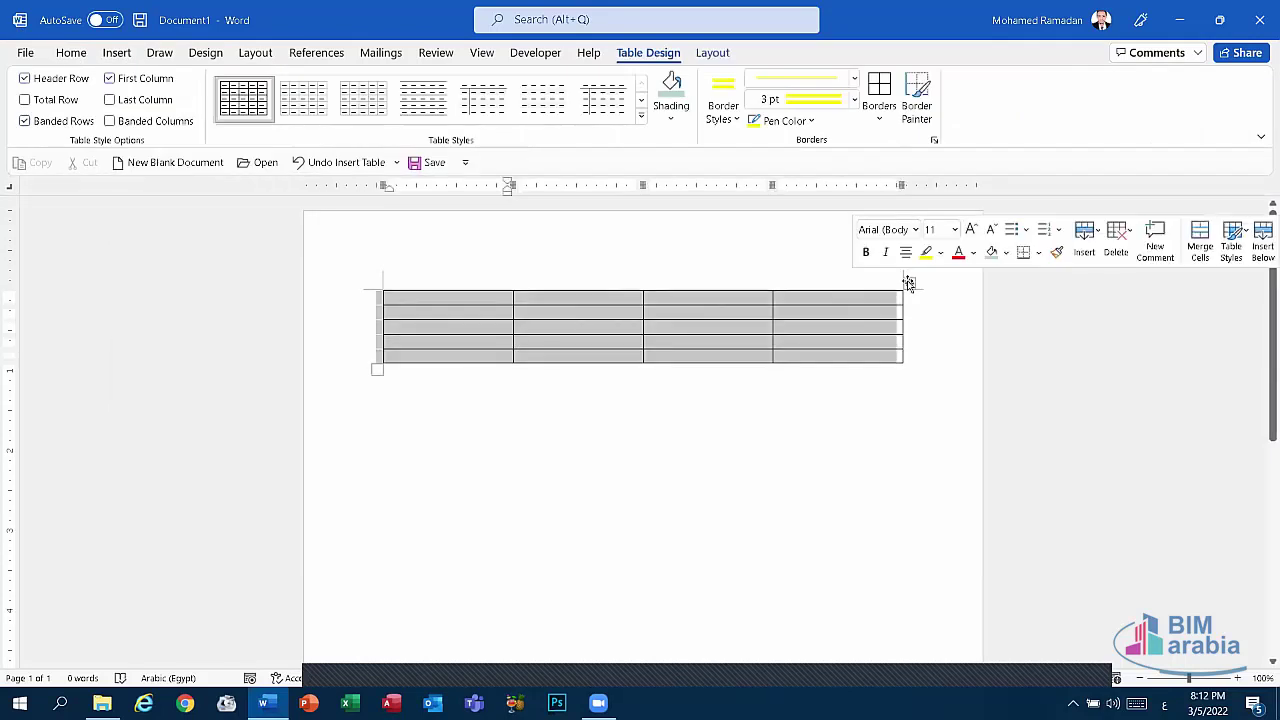
Toggle View Gridlines on the new table, then select the whole table
left_click(725, 55)
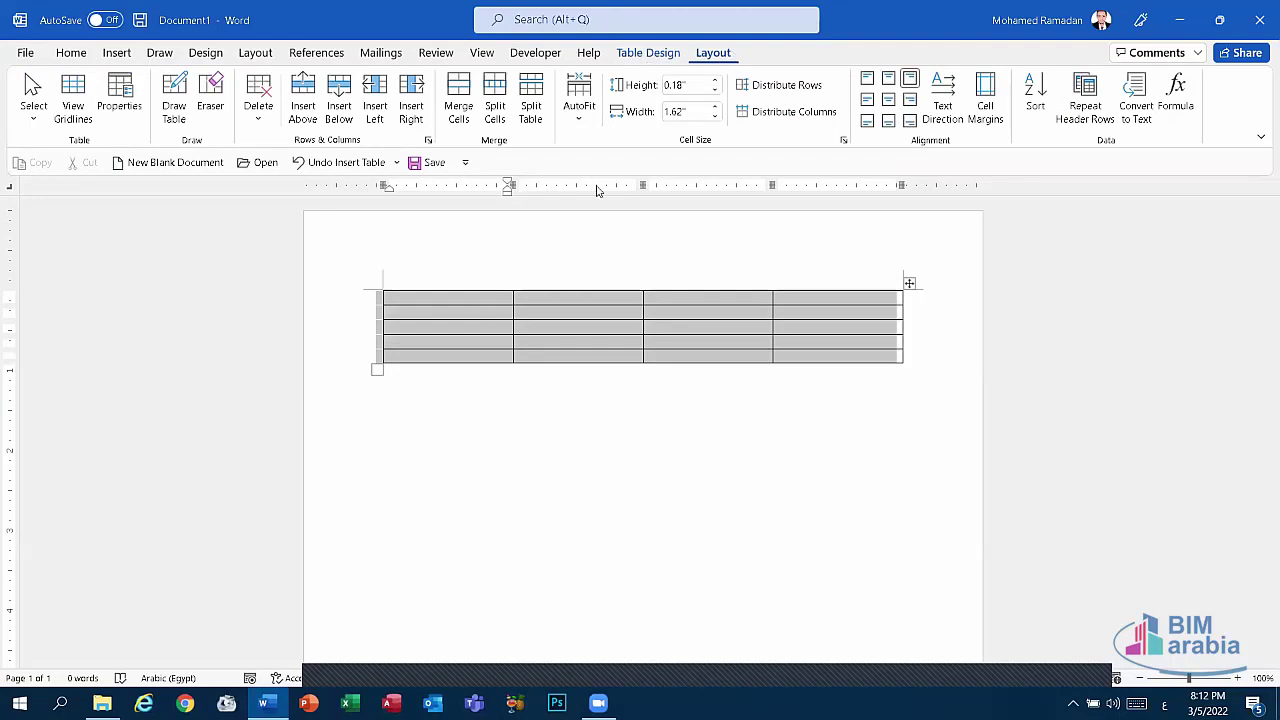
left_click(527, 330)
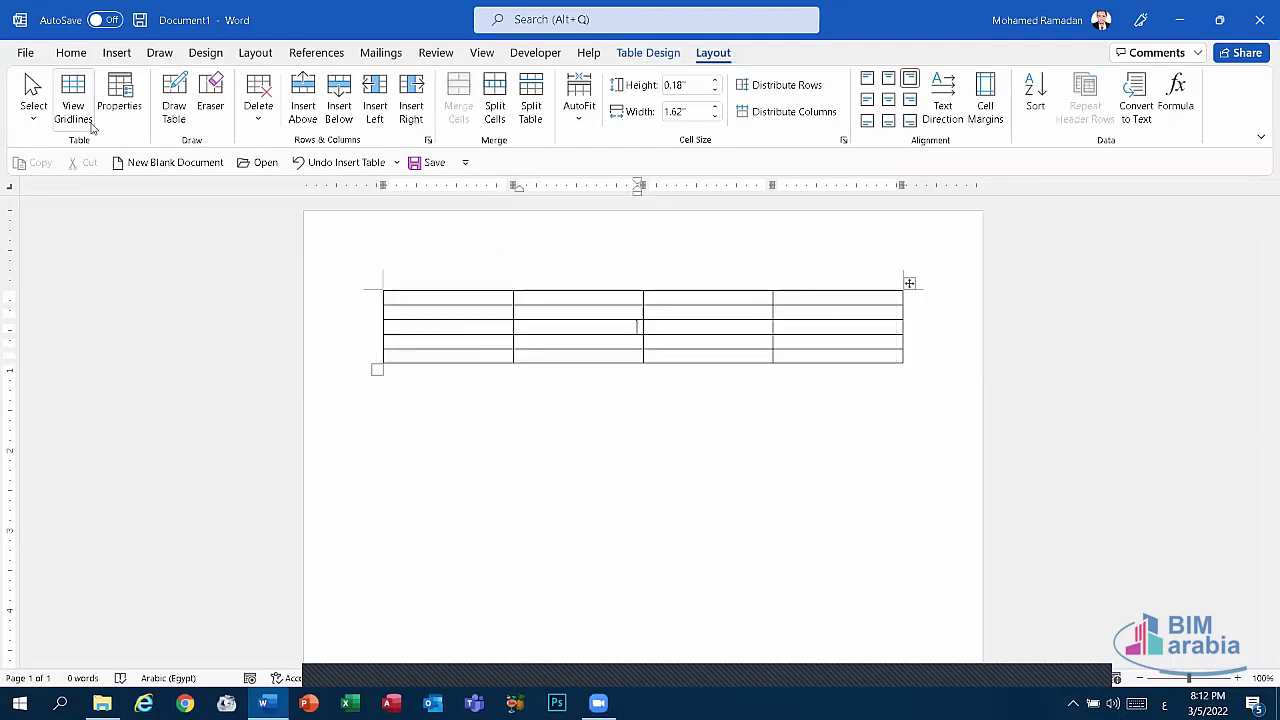
left_click(78, 106)
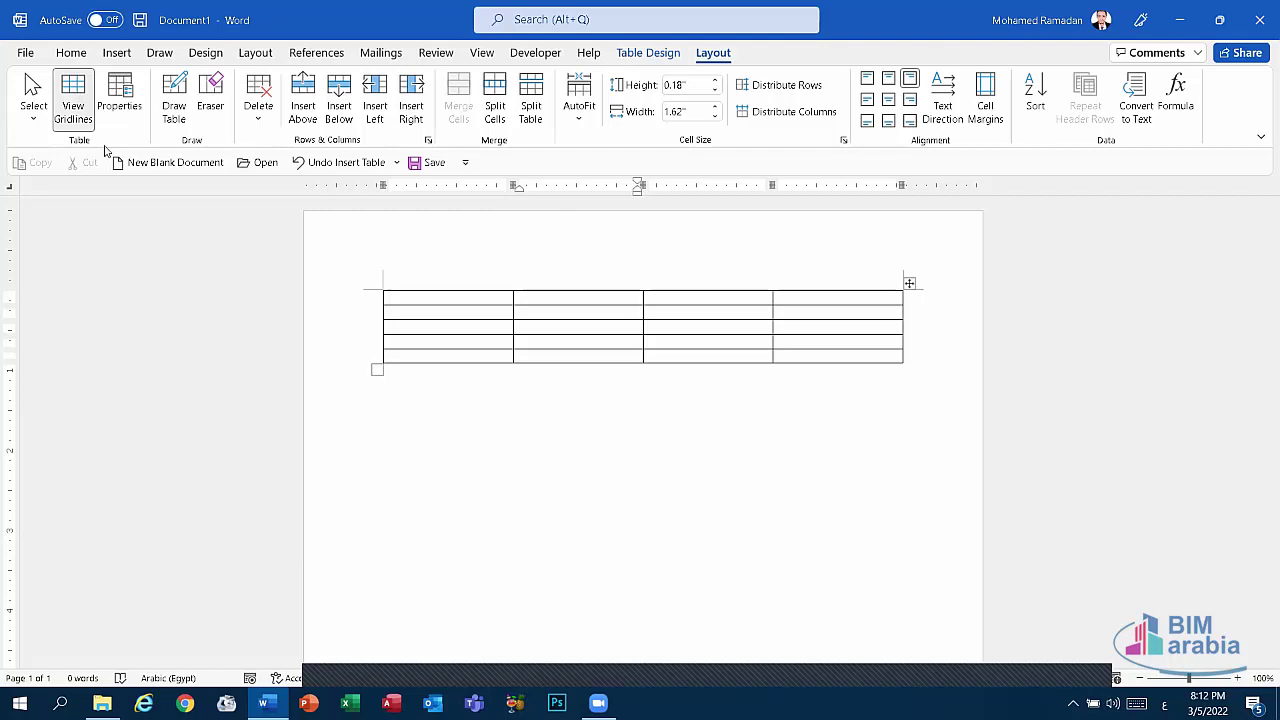
left_click(72, 100)
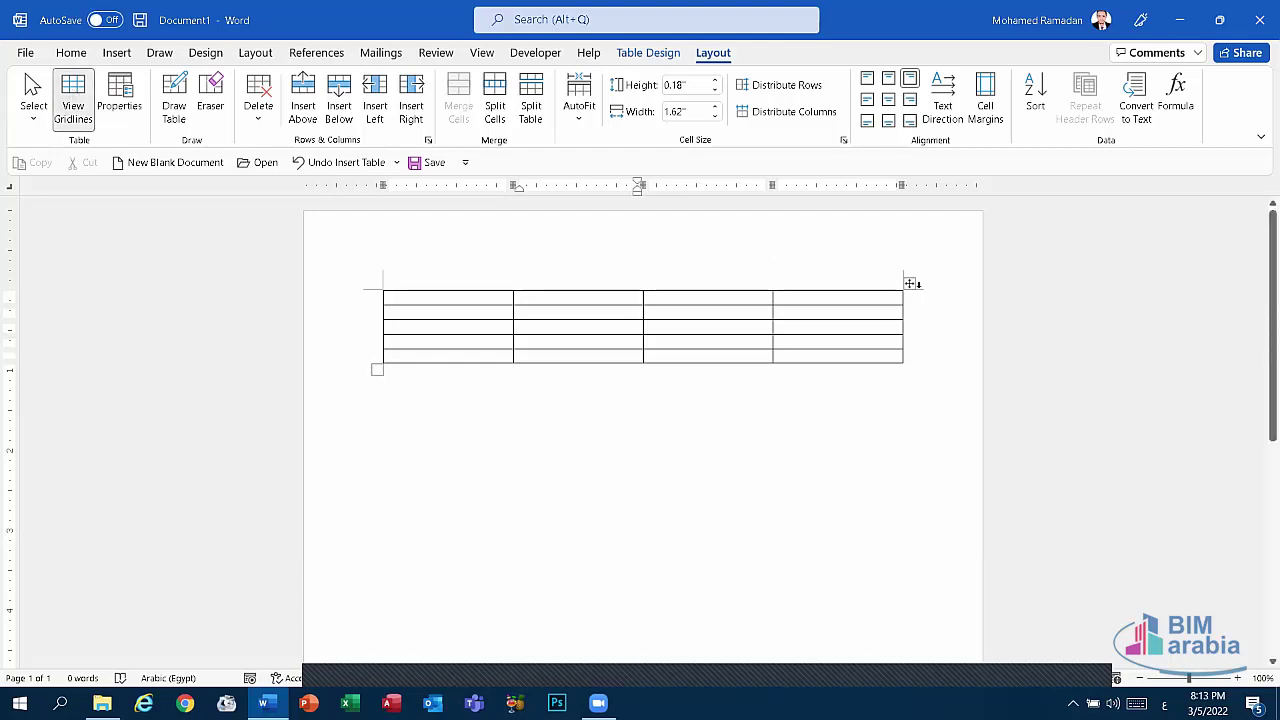
left_click(909, 283)
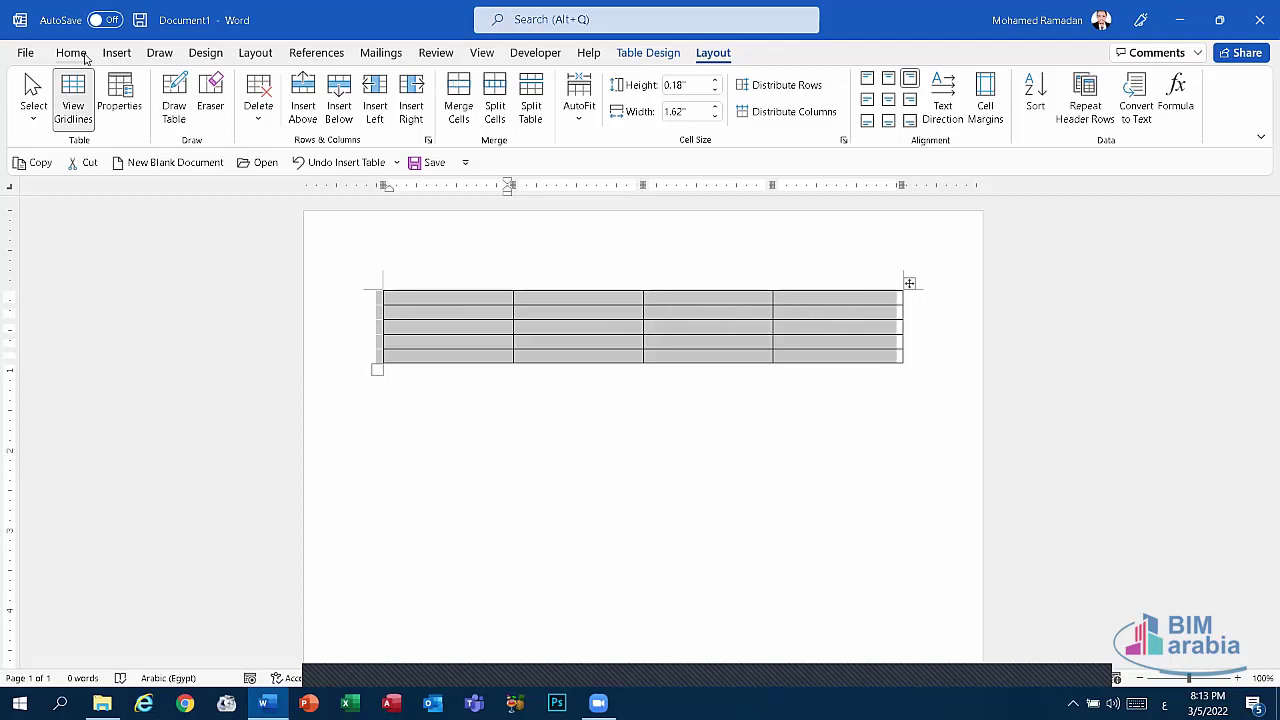
Grow the selected table's font size to 28 with Home > Grow Font
left_click(71, 52)
left_click(285, 85)
left_click(285, 85)
left_click(285, 85)
left_click(285, 85)
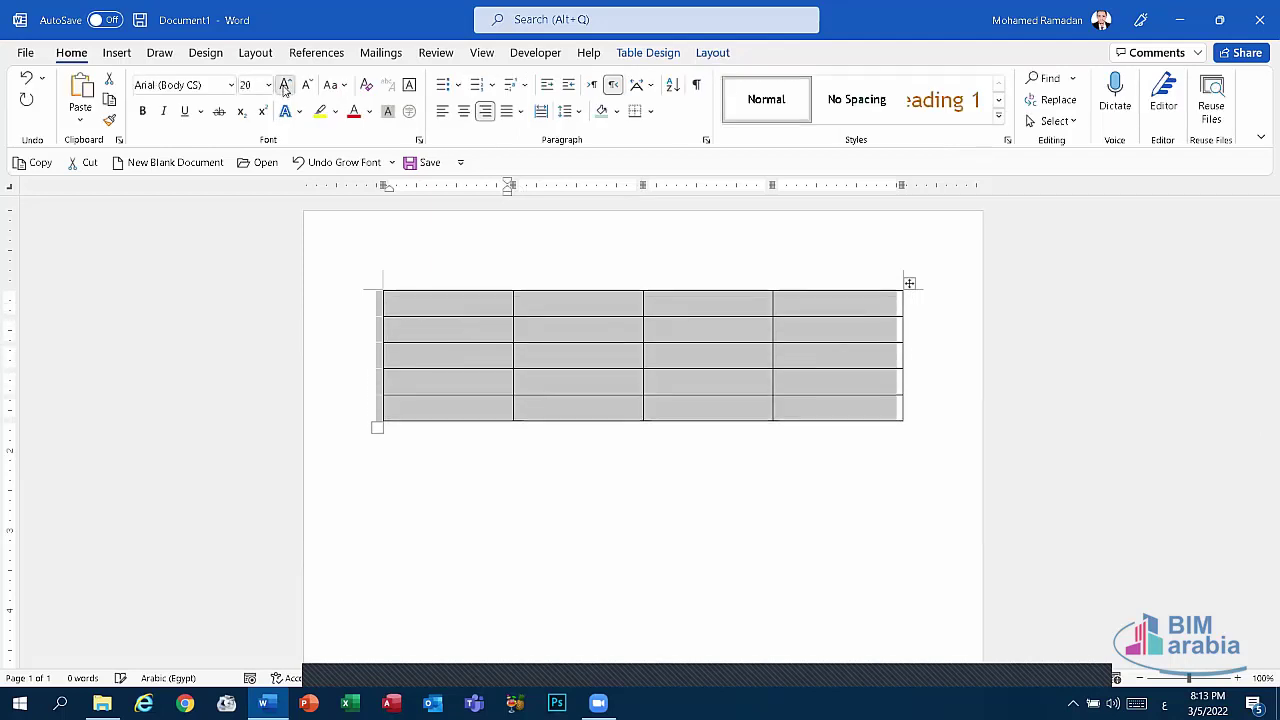
left_click(285, 85)
left_click(285, 85)
left_click(565, 357)
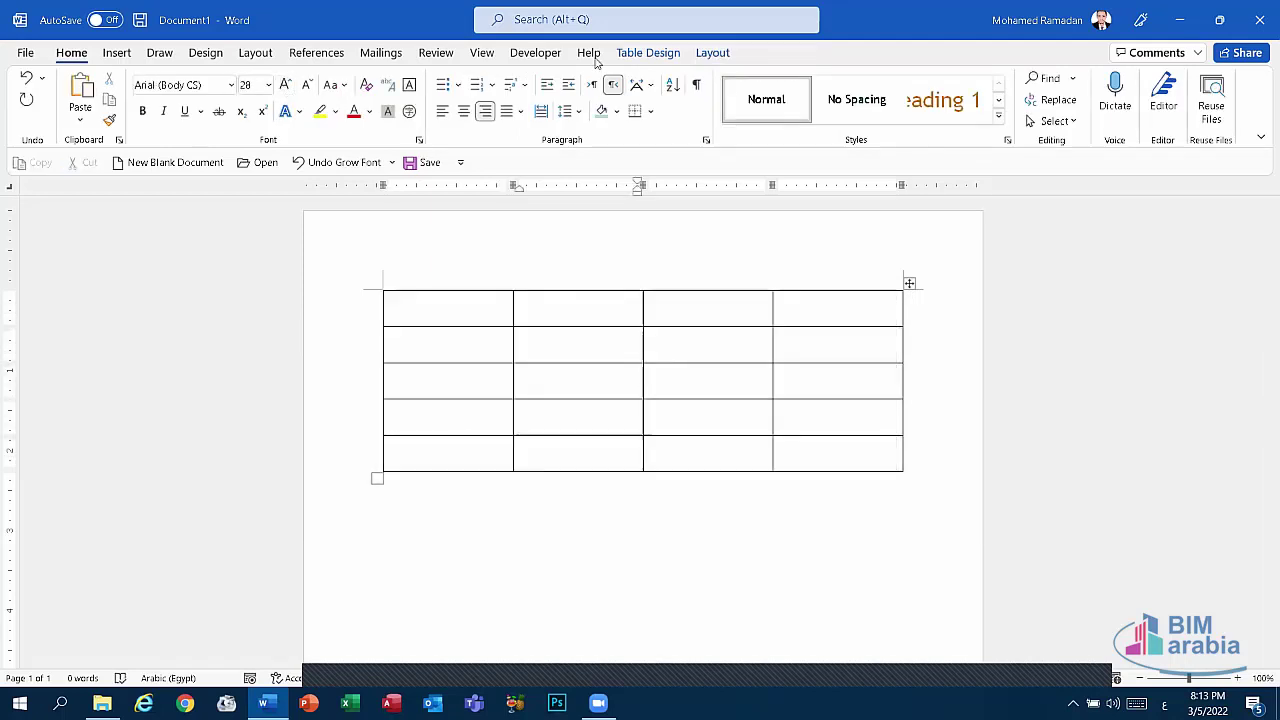
Switch the table's gridline display off and move the cursor into a cell
left_click(713, 52)
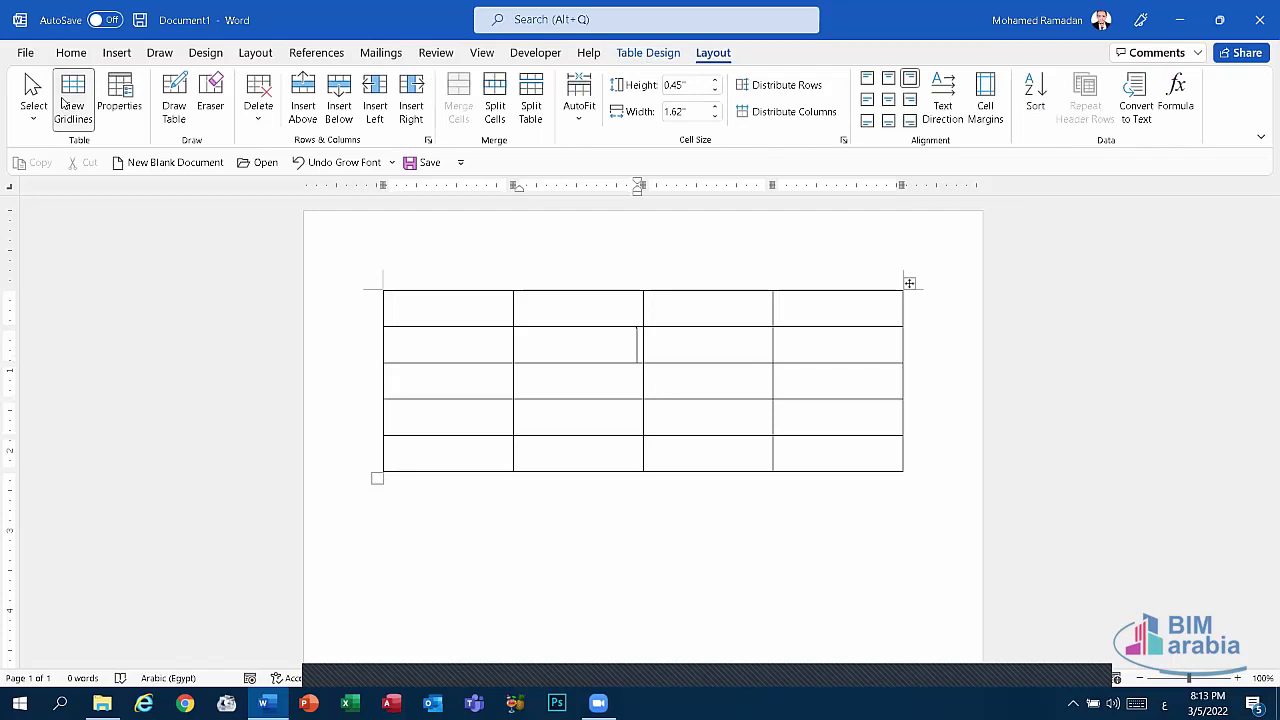
left_click(909, 283)
left_click(82, 108)
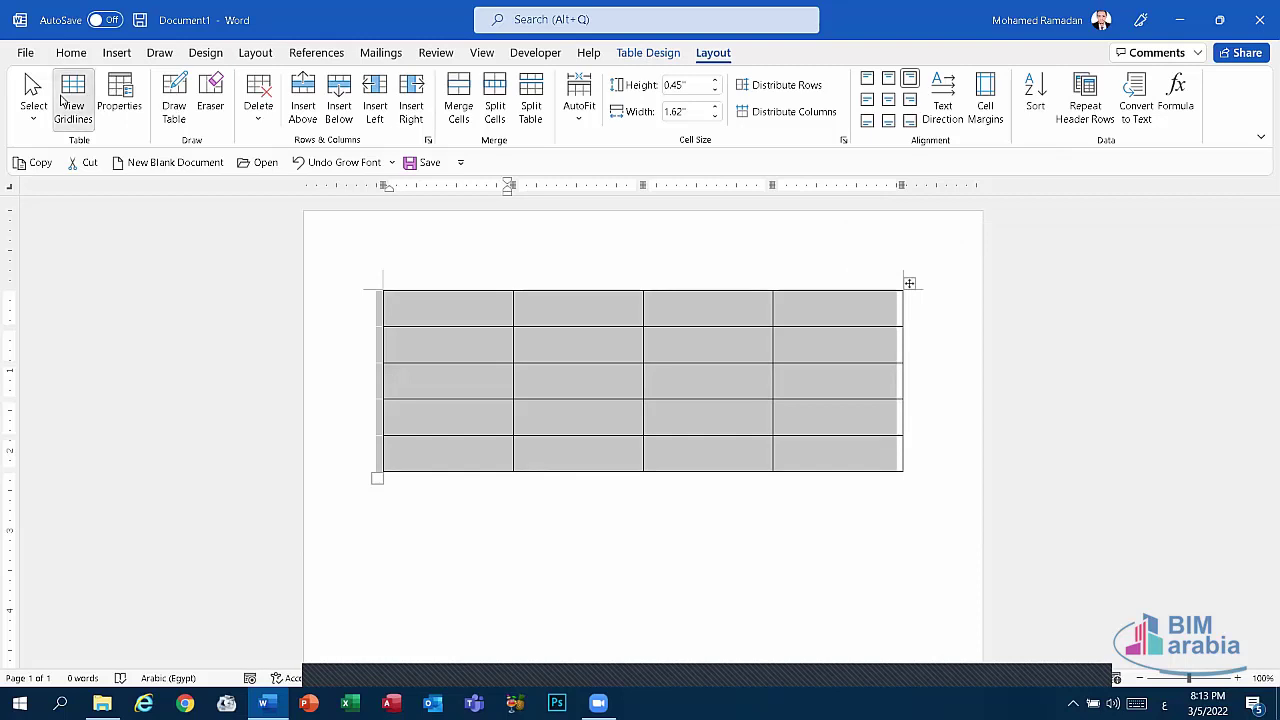
left_click(490, 345)
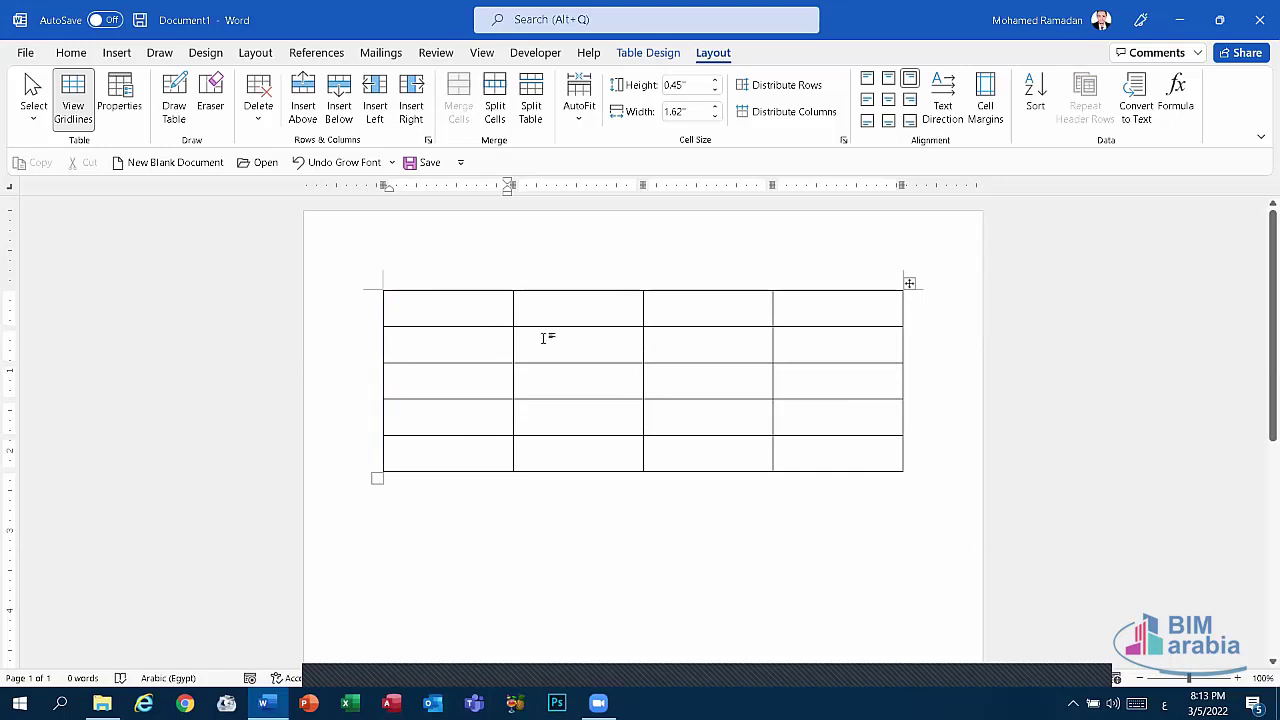
key("Tab")
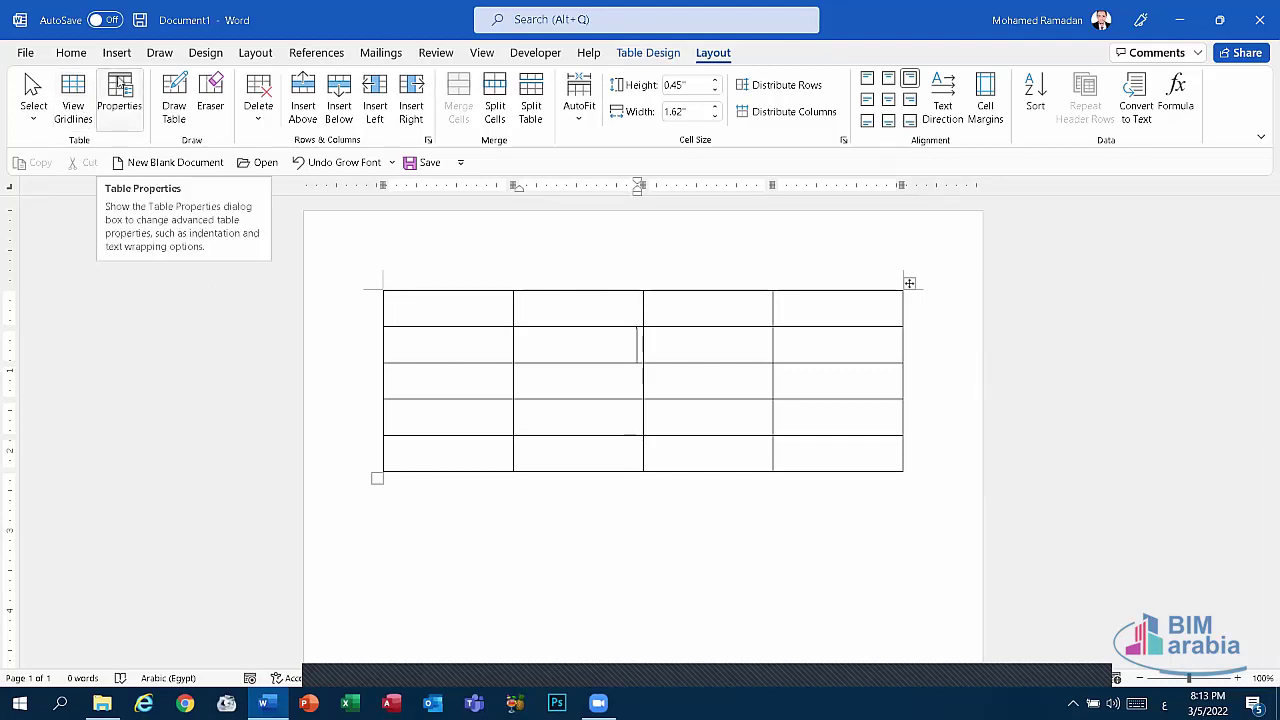
left_click(120, 86)
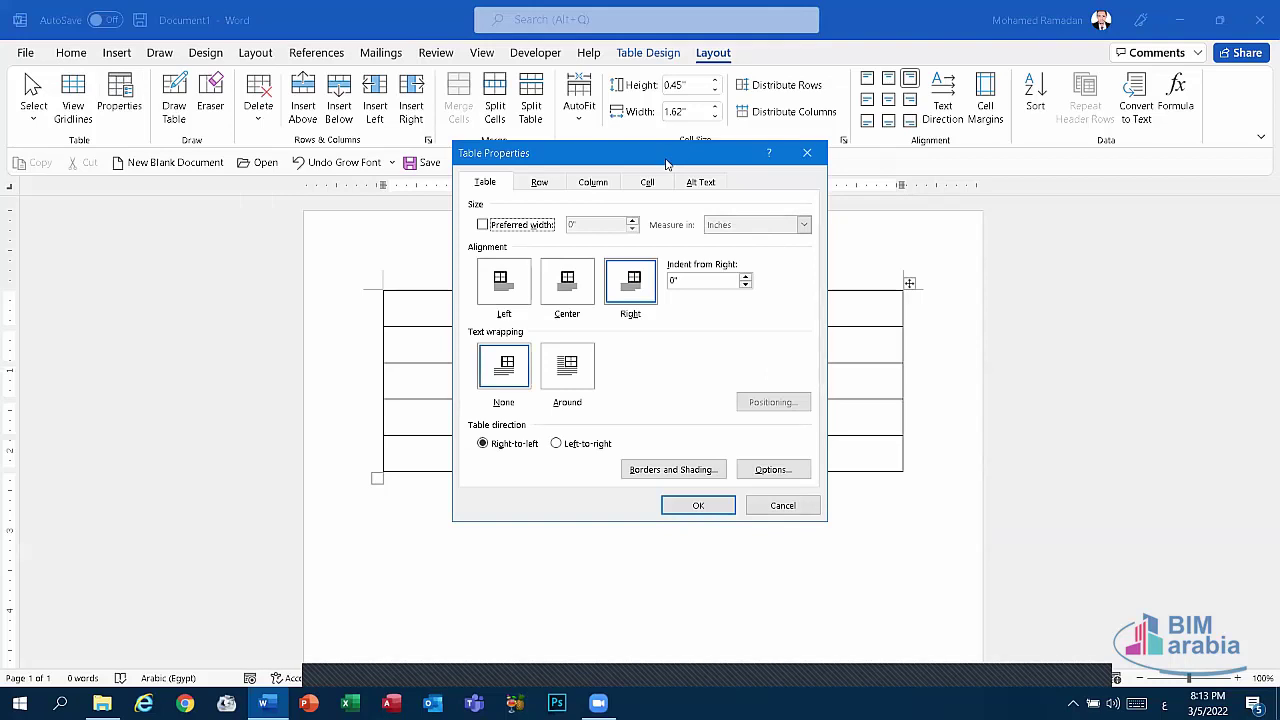
left_click_drag(560, 152, 892, 148)
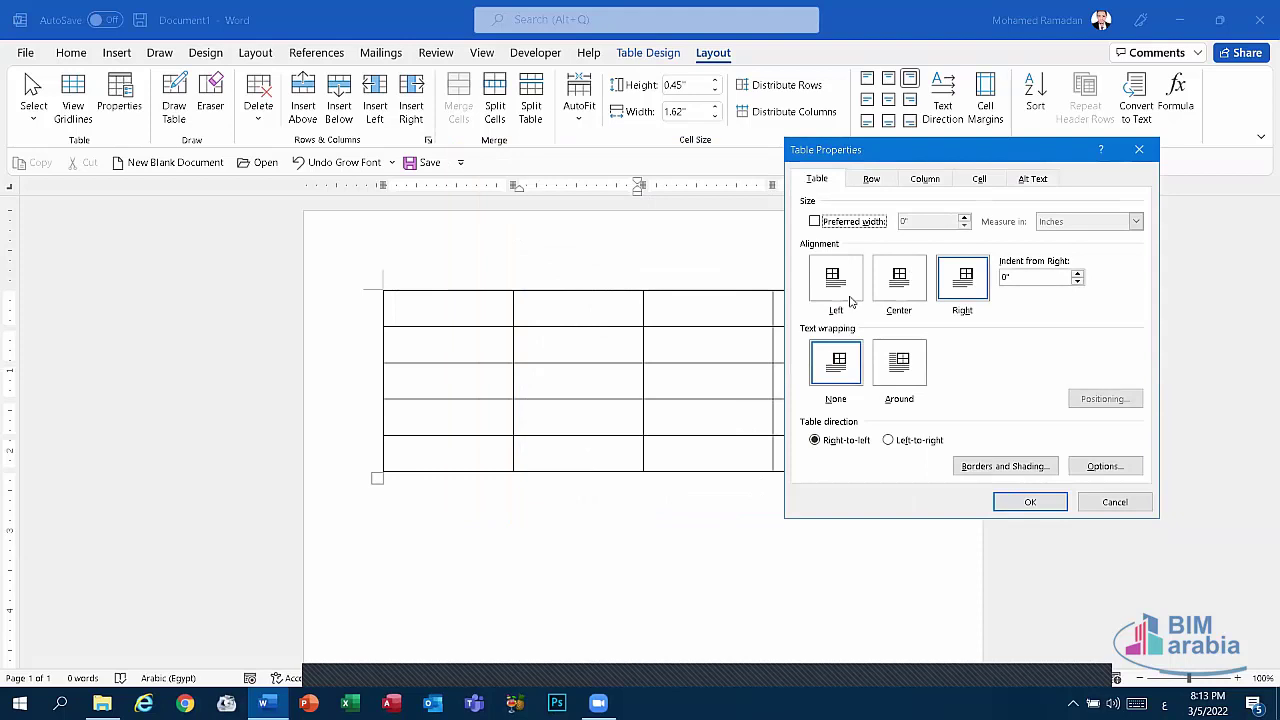
left_click(914, 287)
left_click(840, 285)
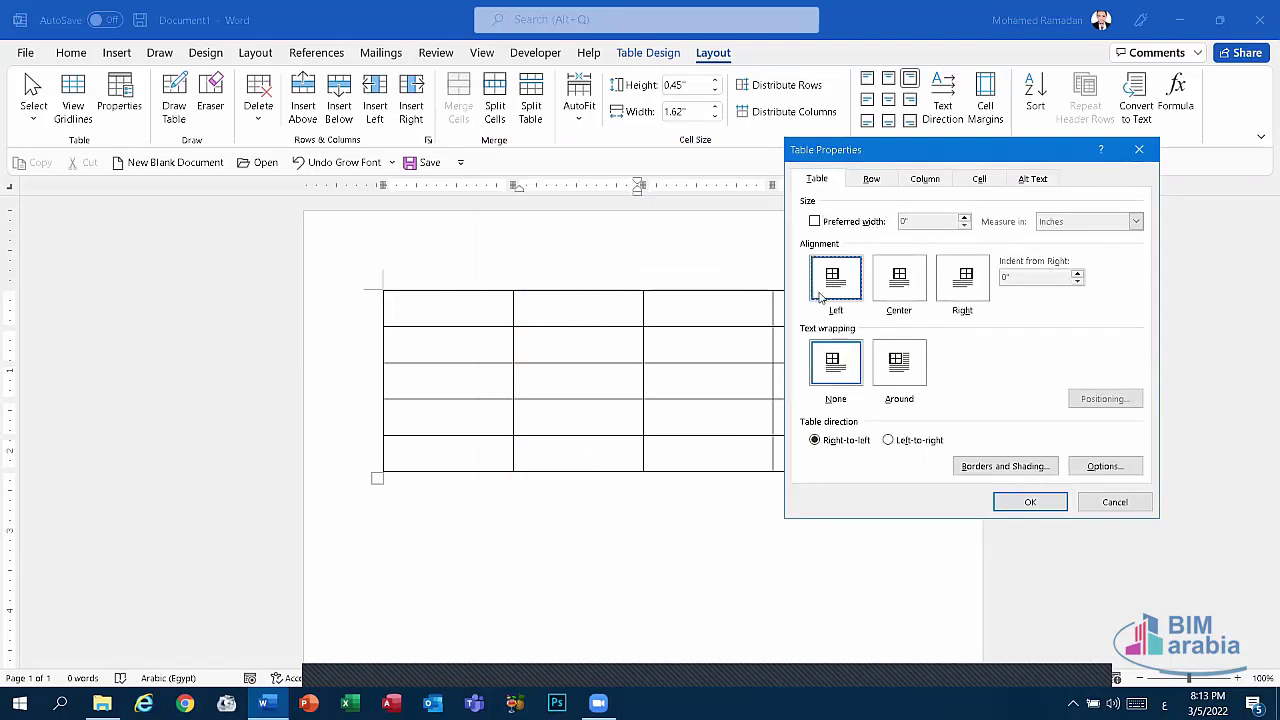
left_click(834, 288)
left_click(975, 279)
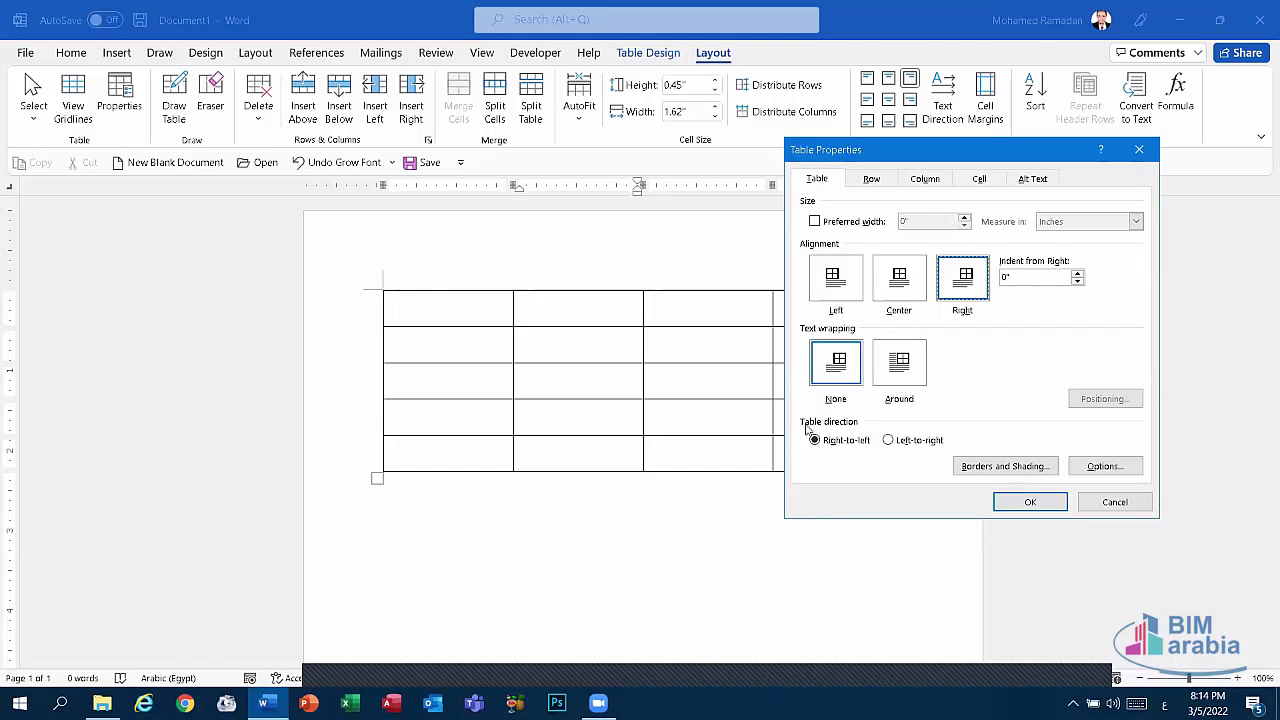
In Table Properties, try Around and None wrapping and left, center, right alignment
left_click(921, 362)
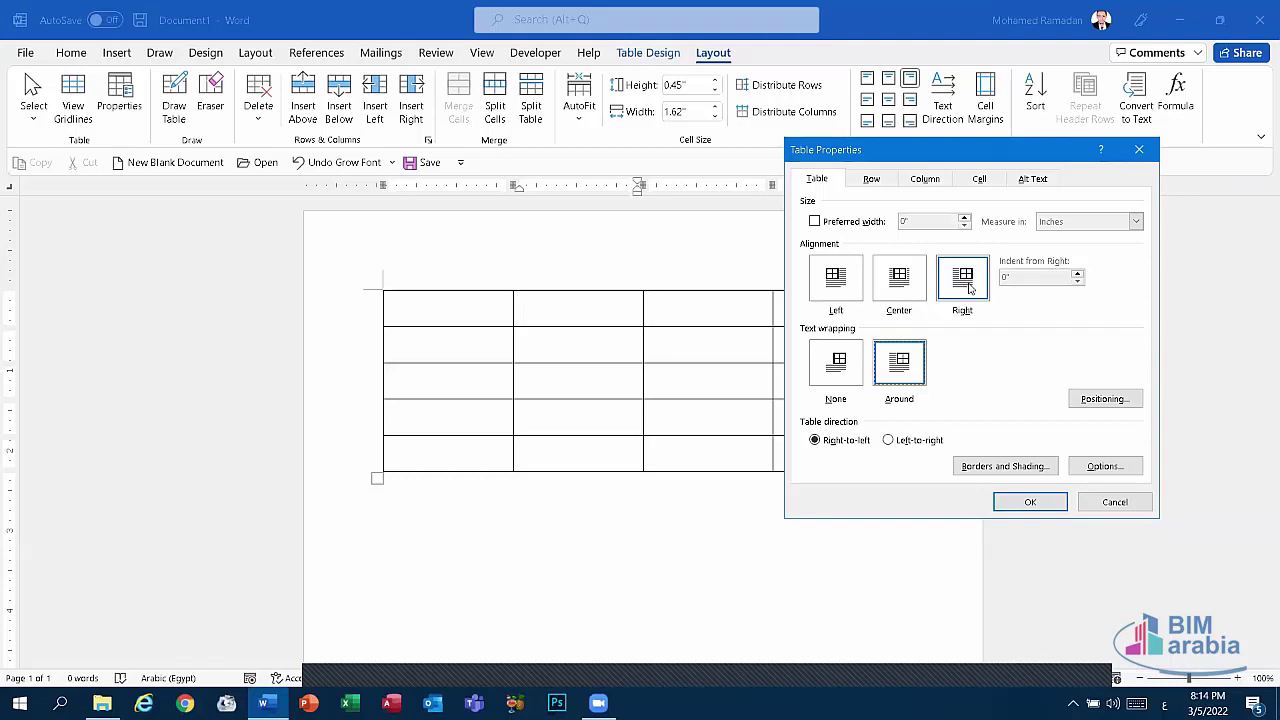
left_click(858, 372)
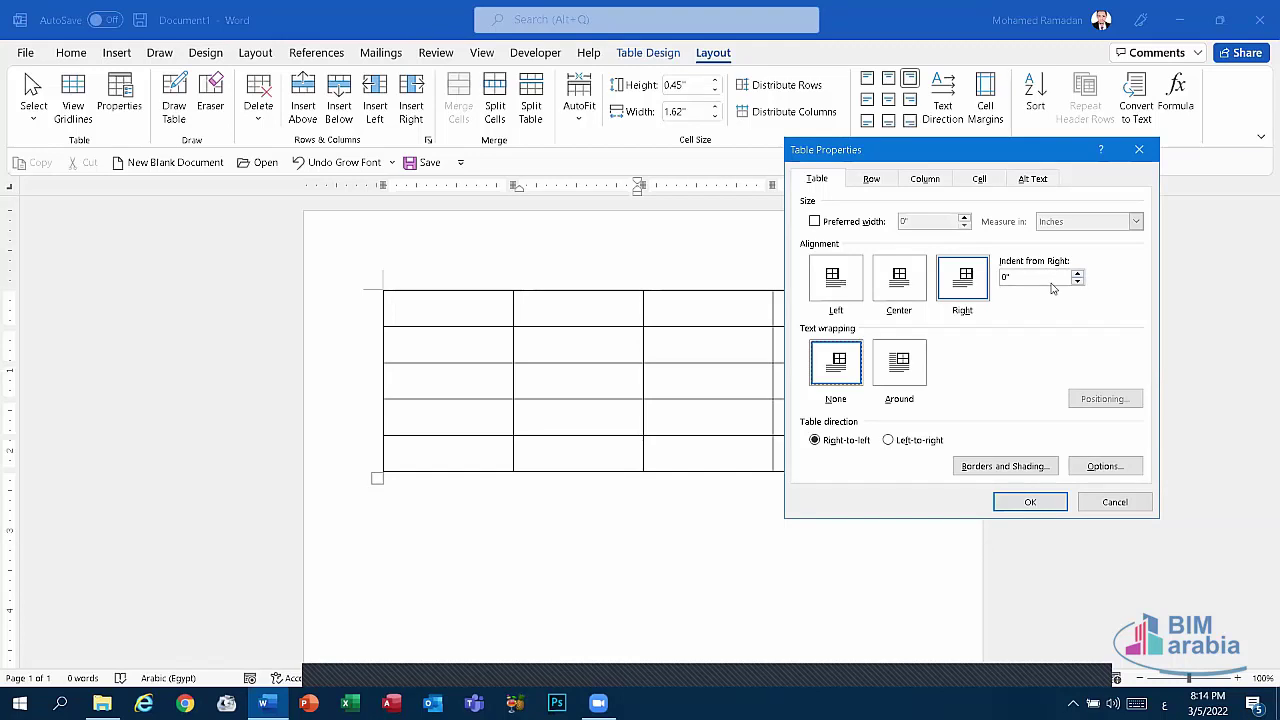
left_click(898, 289)
left_click(898, 289)
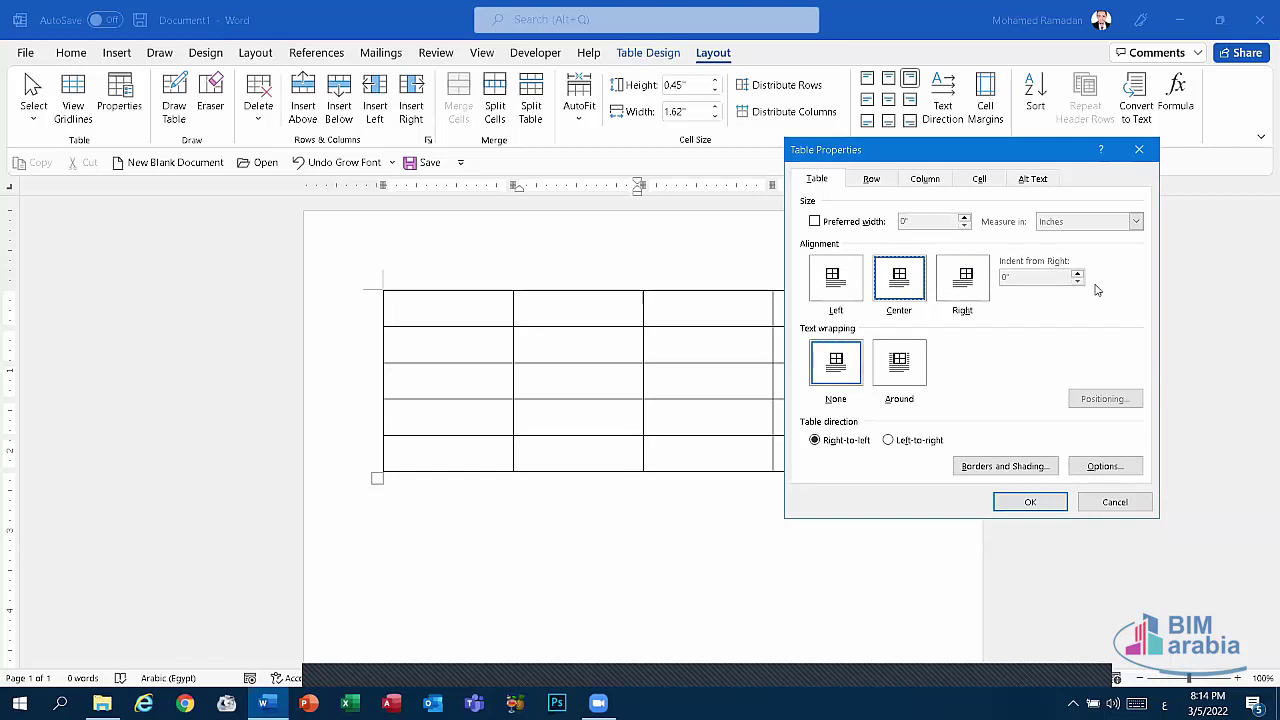
left_click(964, 283)
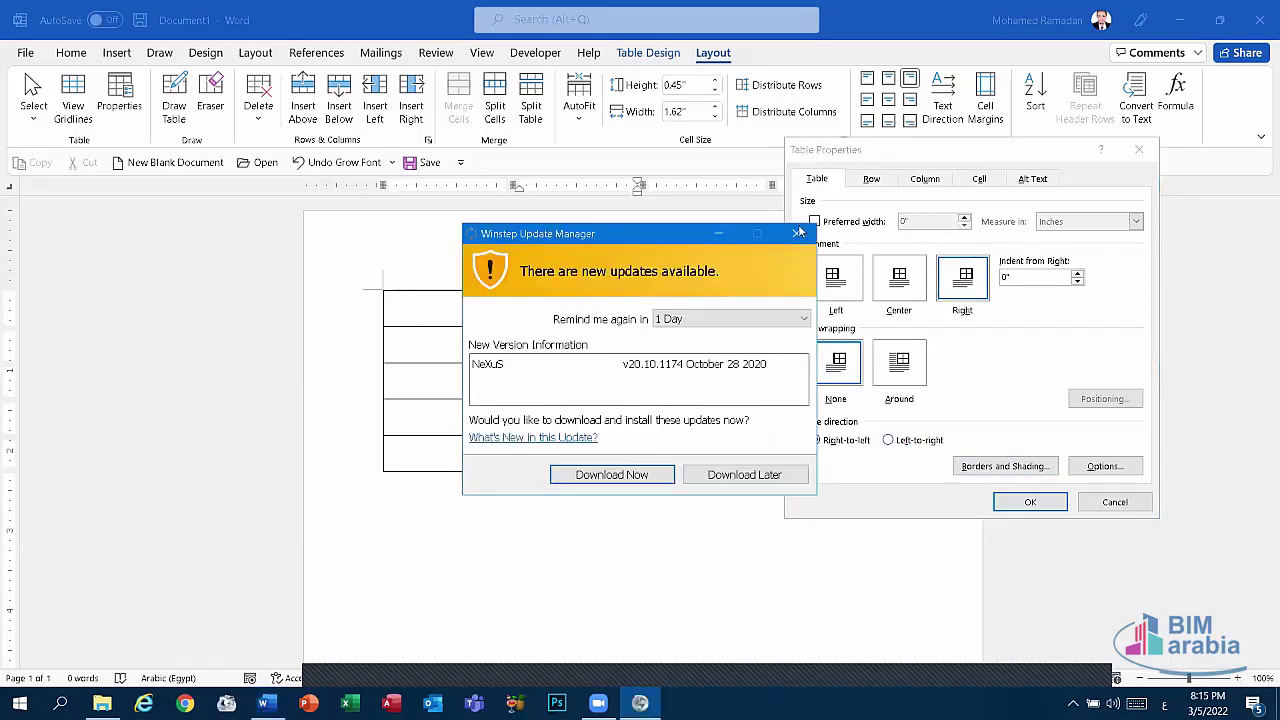
Browse the Row, Column, Cell and Alt Text tabs, trying center/bottom alignment, then Cancel
left_click(798, 233)
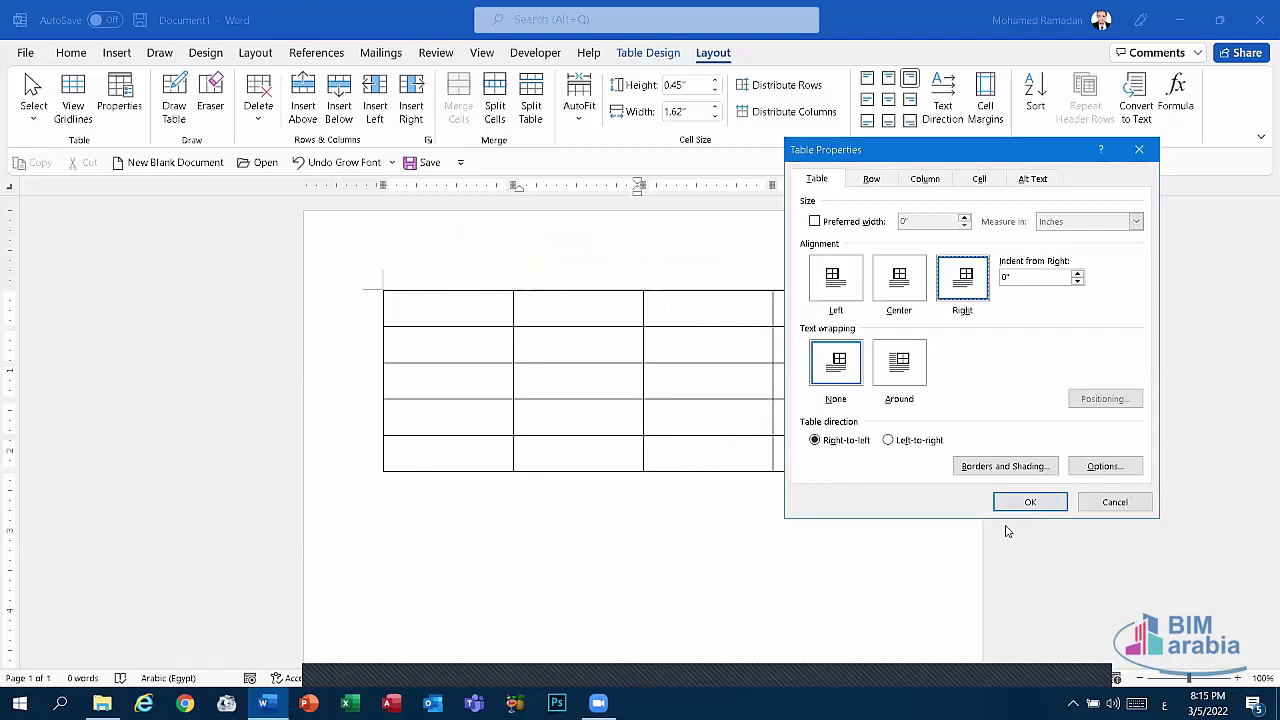
left_click(868, 180)
left_click(927, 179)
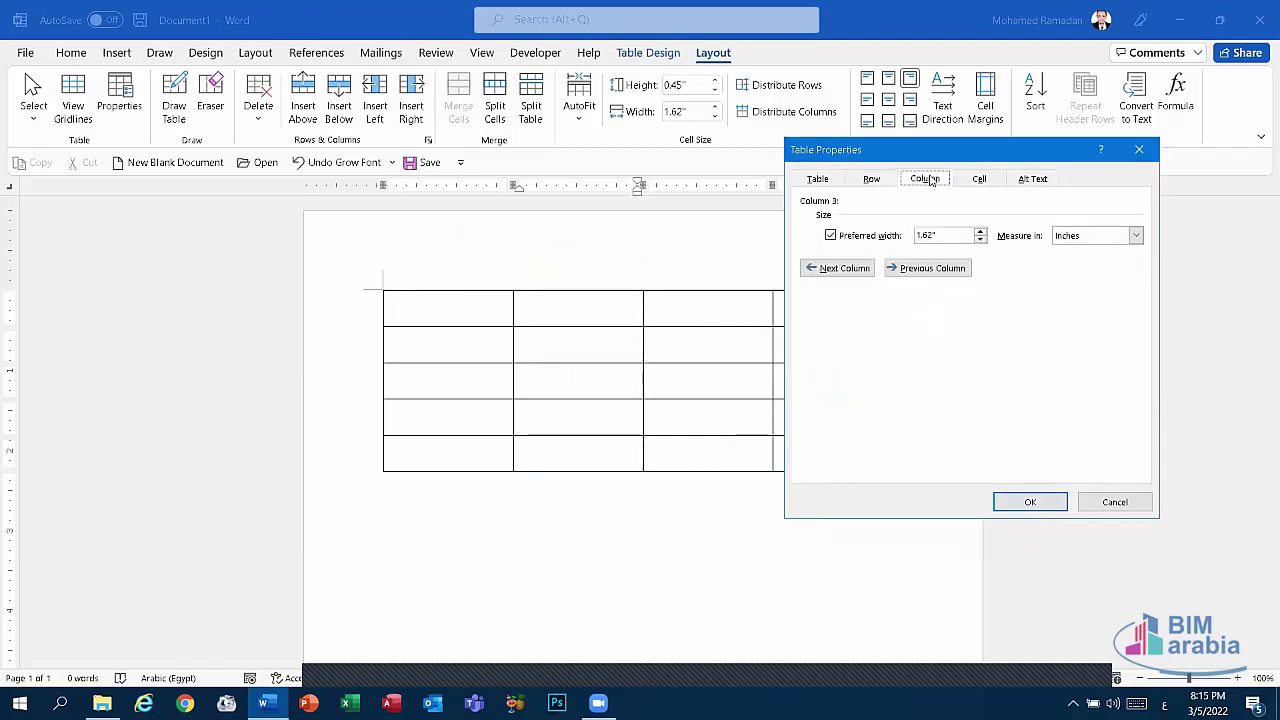
left_click(998, 181)
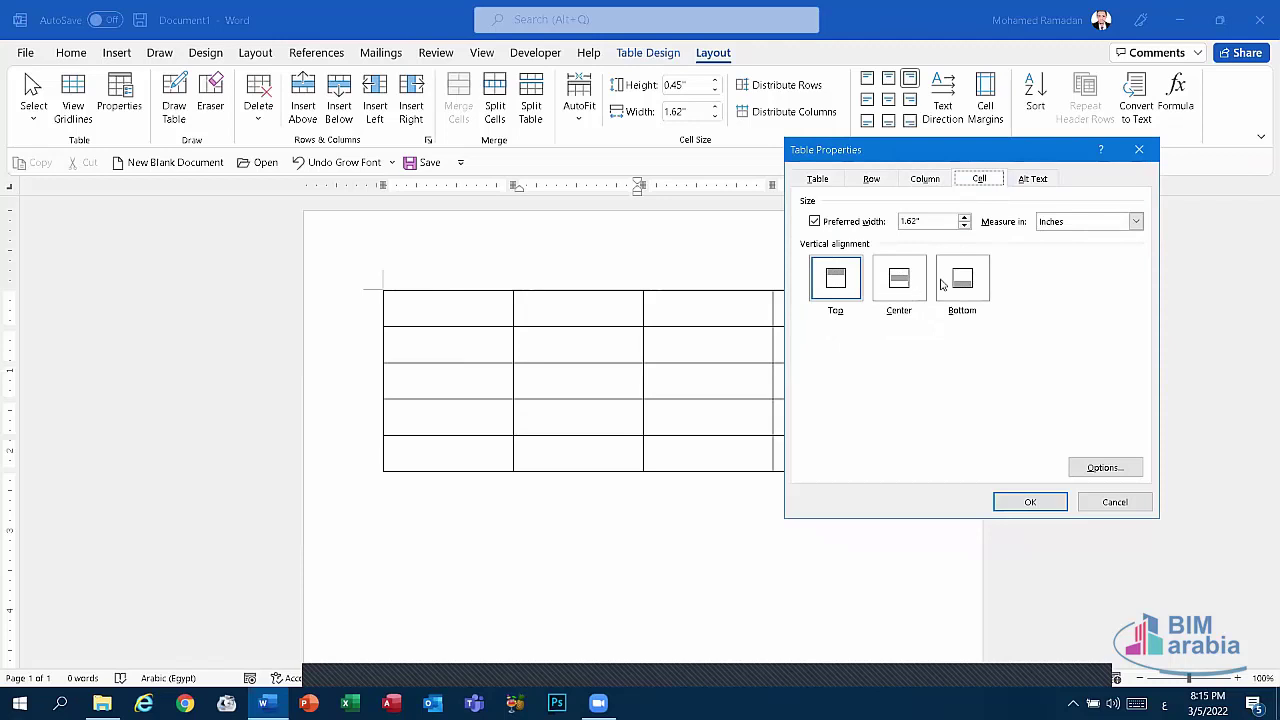
left_click(899, 280)
left_click(960, 282)
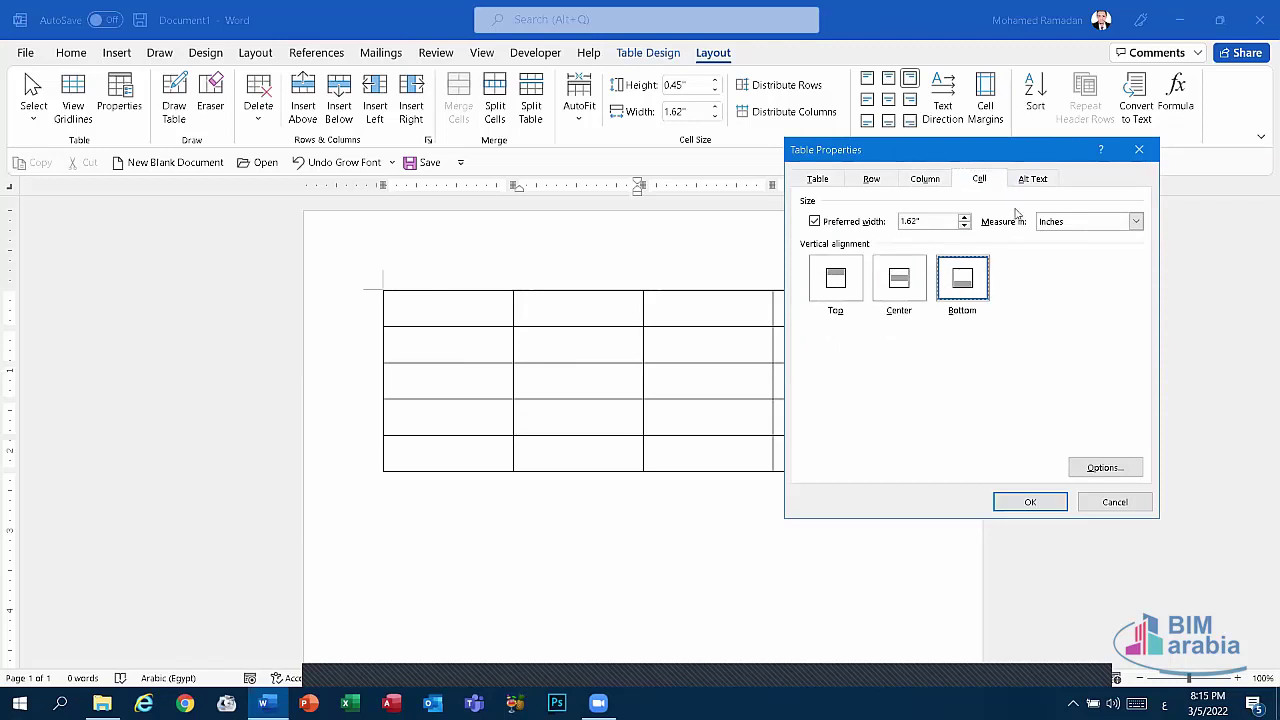
left_click(1033, 179)
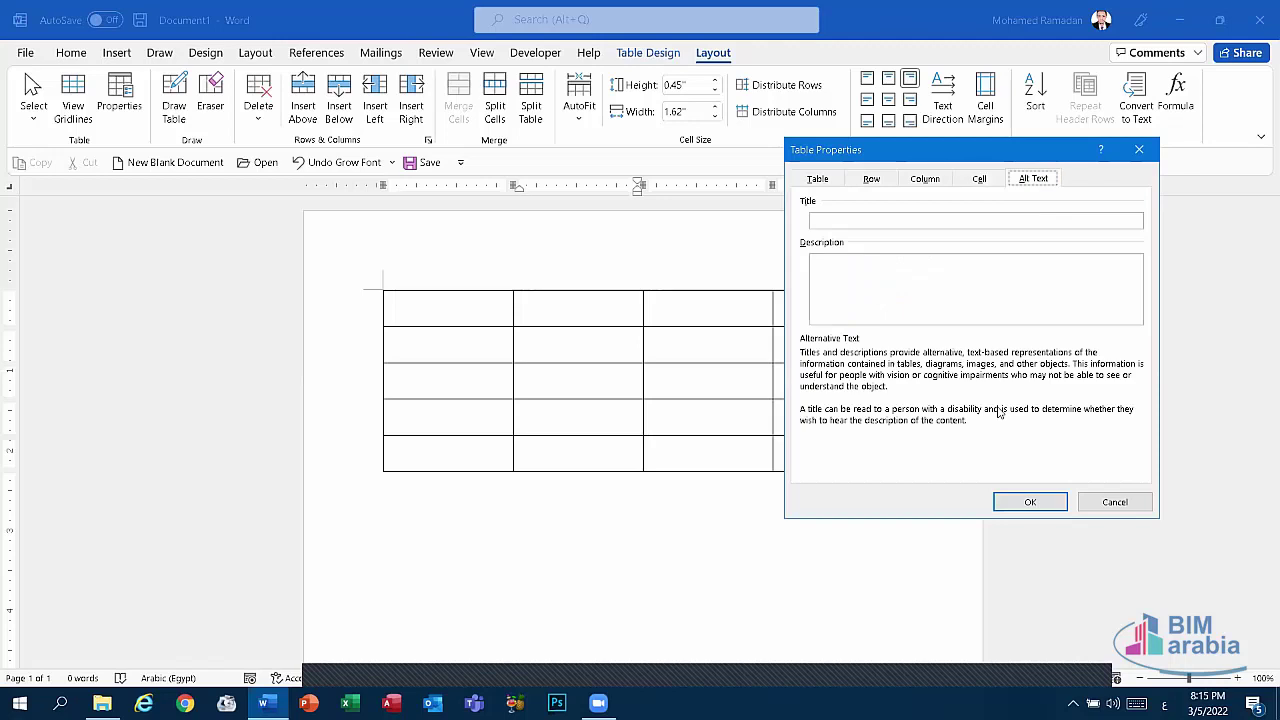
left_click(1114, 503)
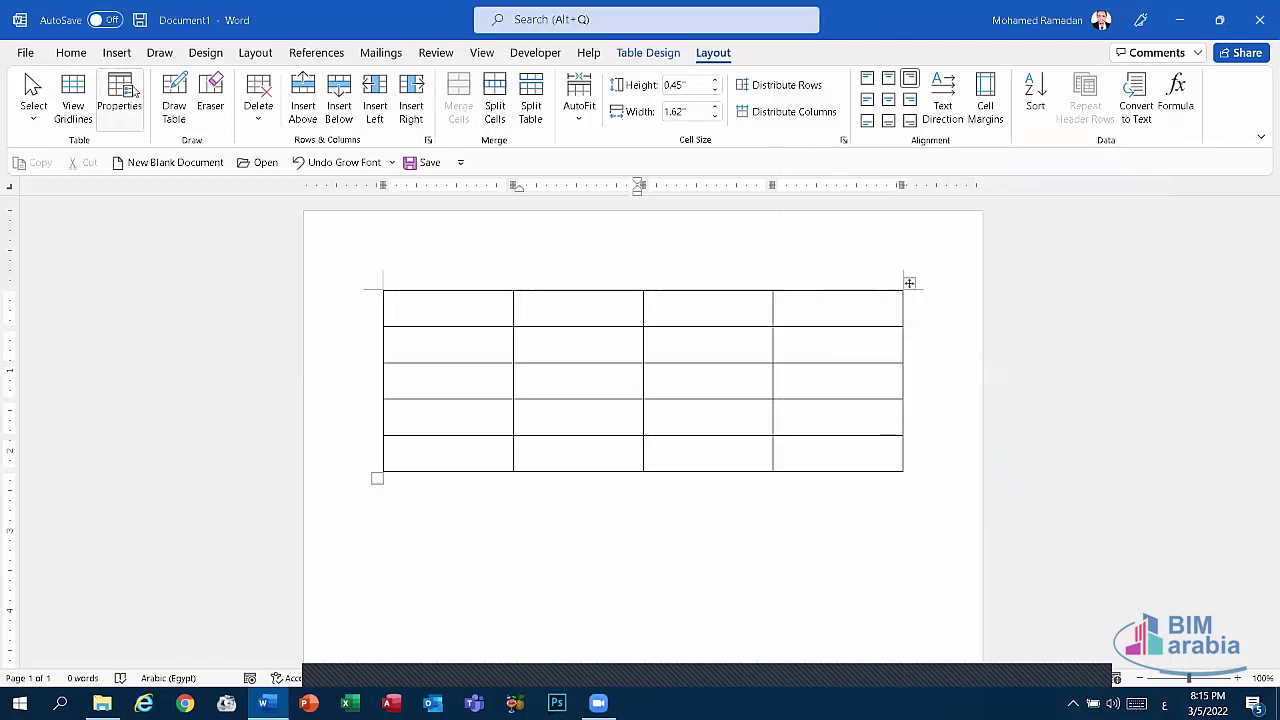
Reopen and close Table Properties, then select the whole table and delete it
left_click(121, 90)
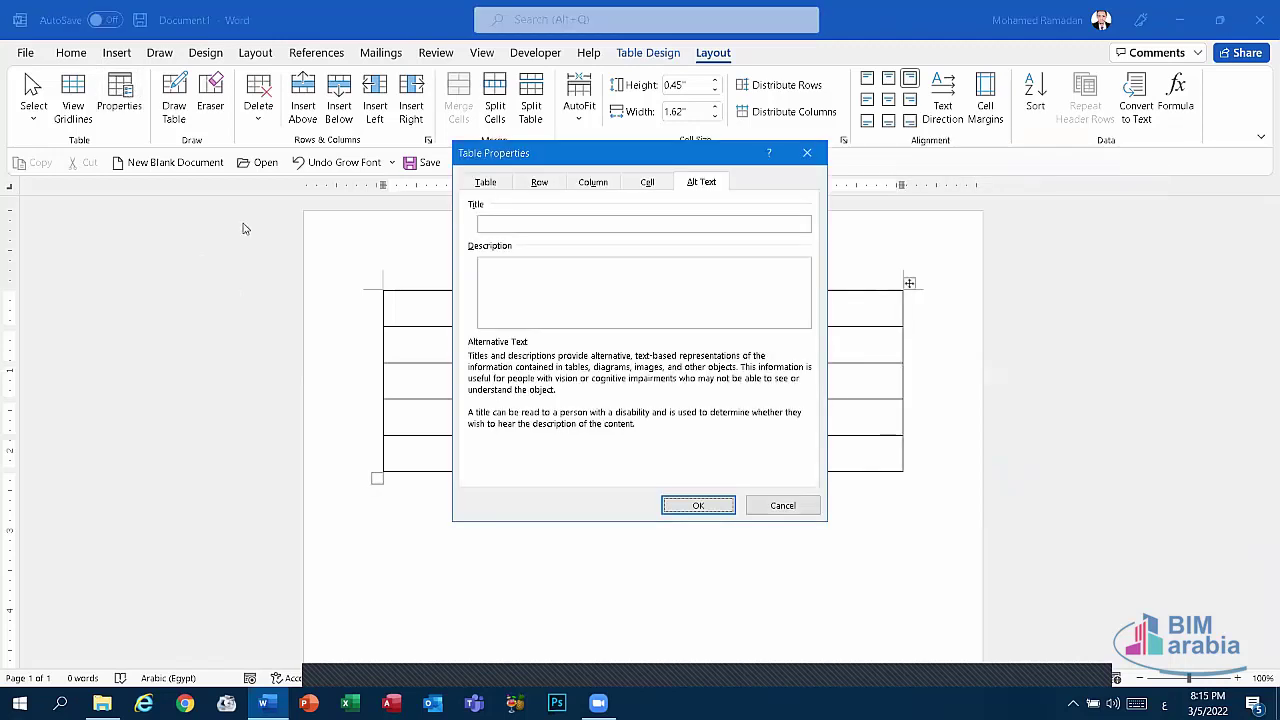
left_click(807, 152)
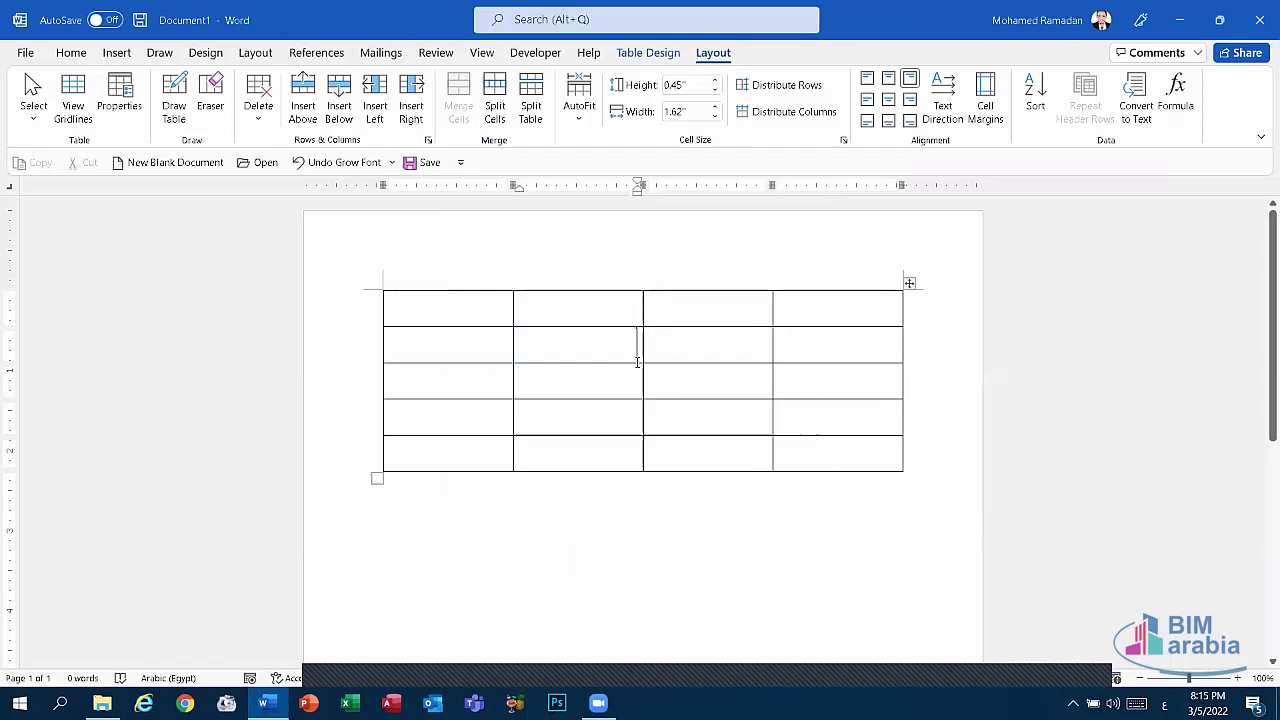
left_click(910, 288)
key("BackSpace")
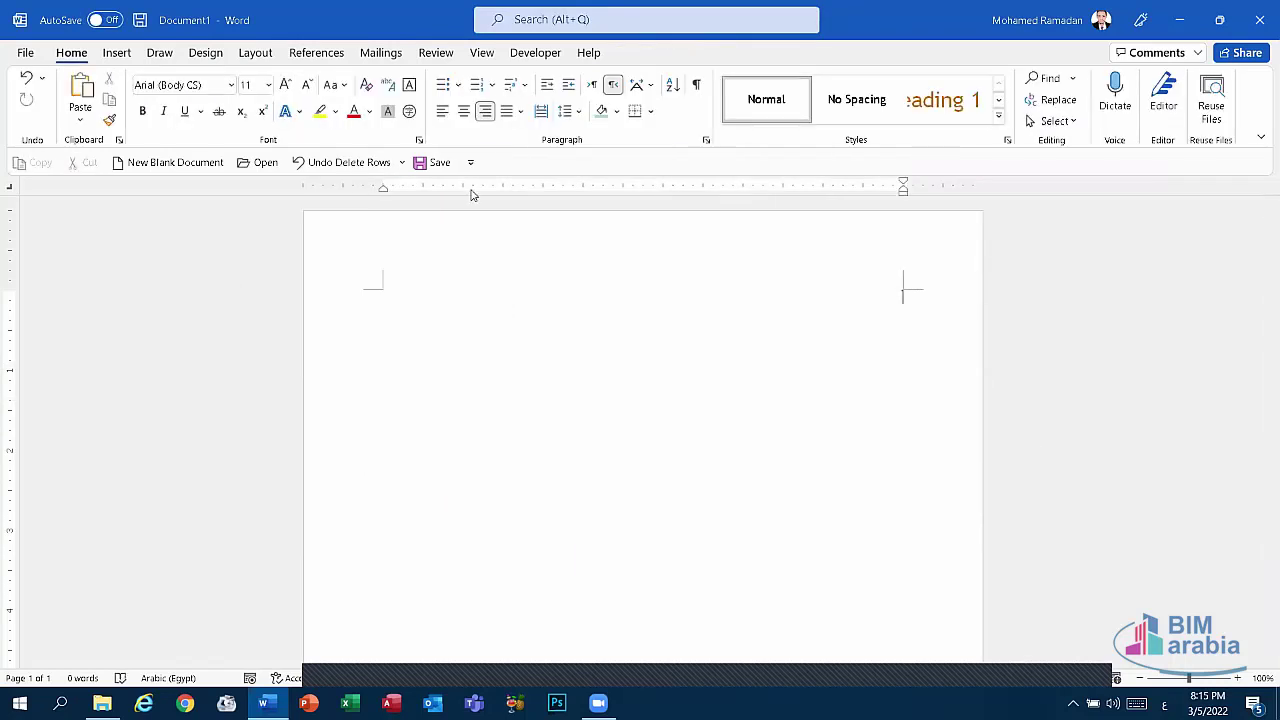
Restore the deleted table and freehand-draw a large table with a narrow cell below it
left_click(343, 162)
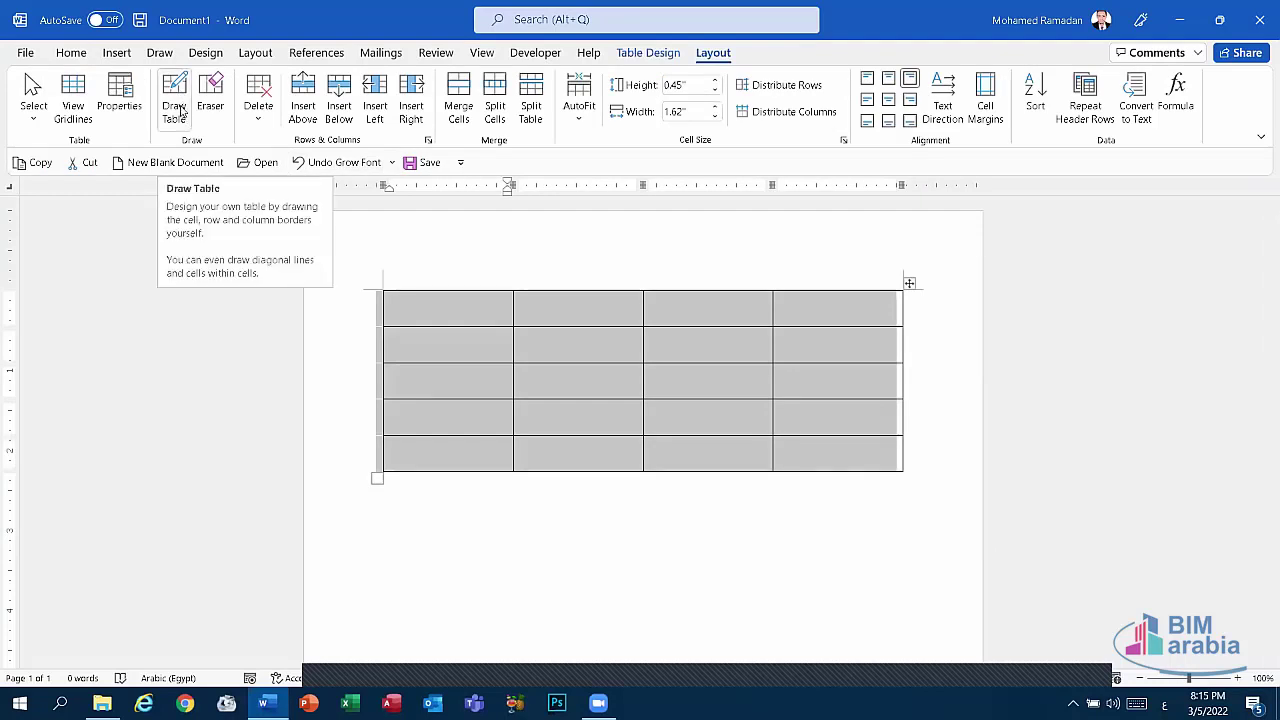
left_click(167, 92)
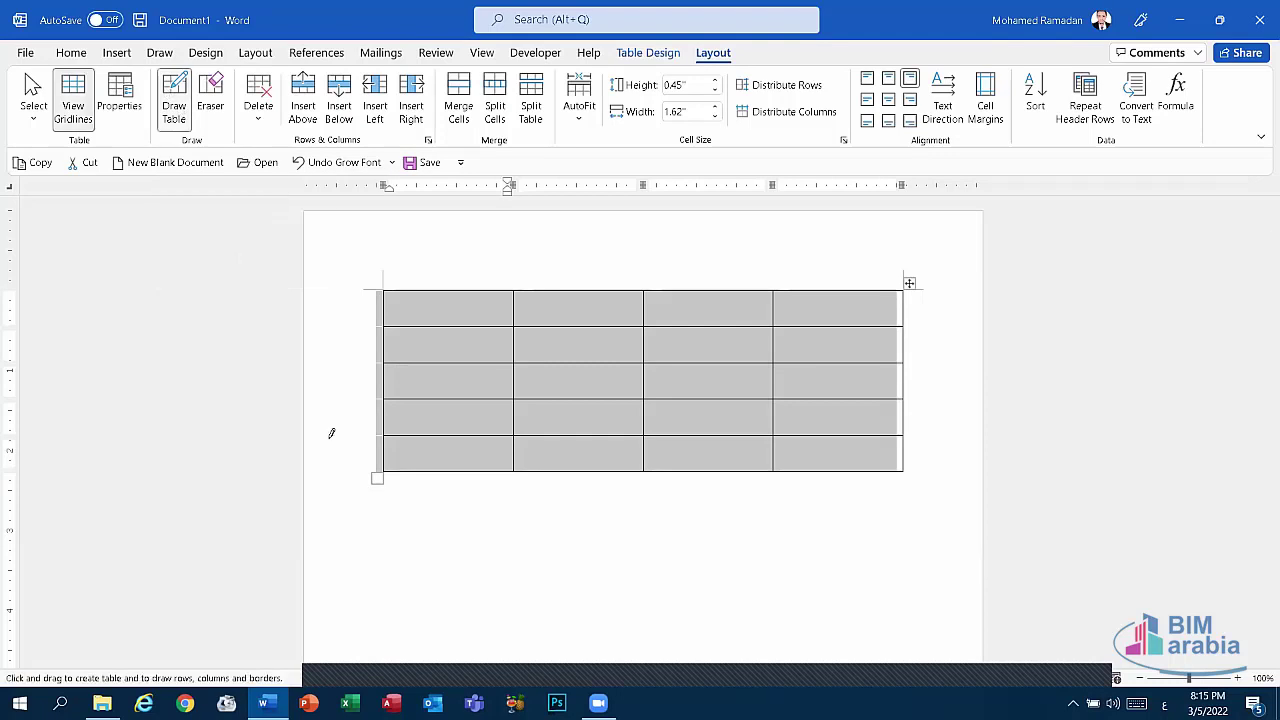
left_click_drag(494, 560, 916, 655)
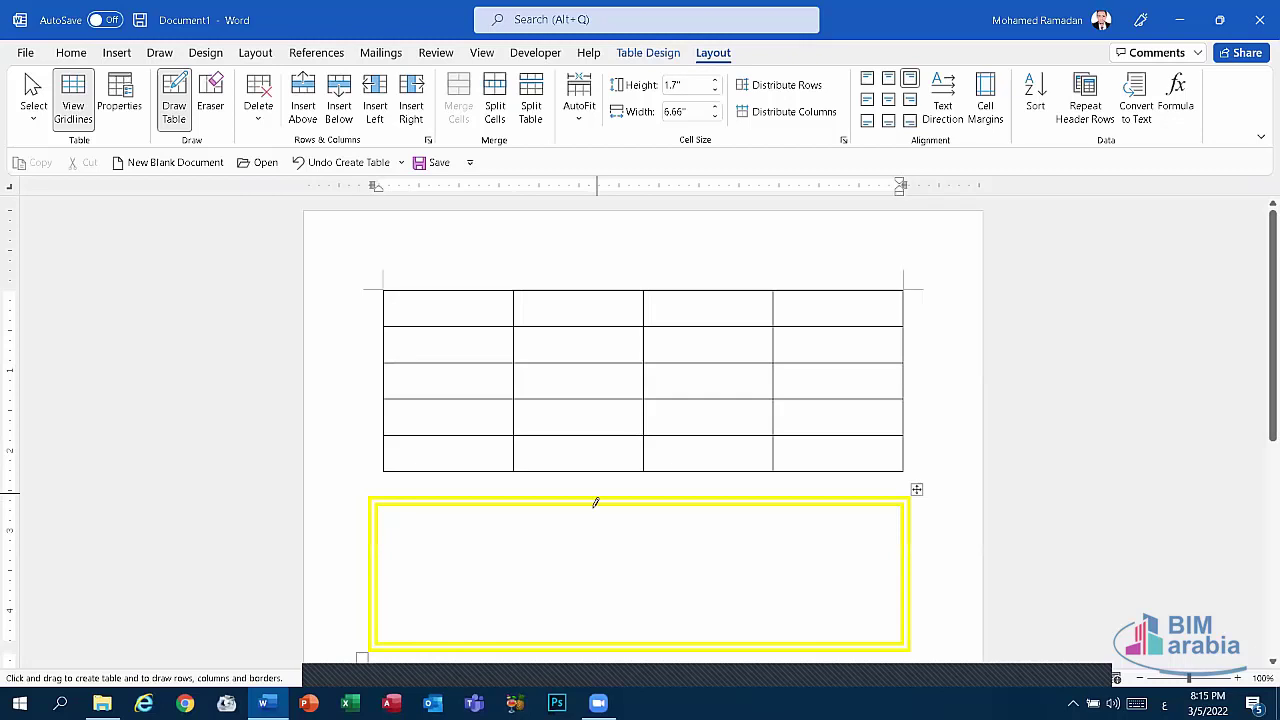
left_click_drag(582, 508, 612, 640)
scroll(700, 542, "down", 3)
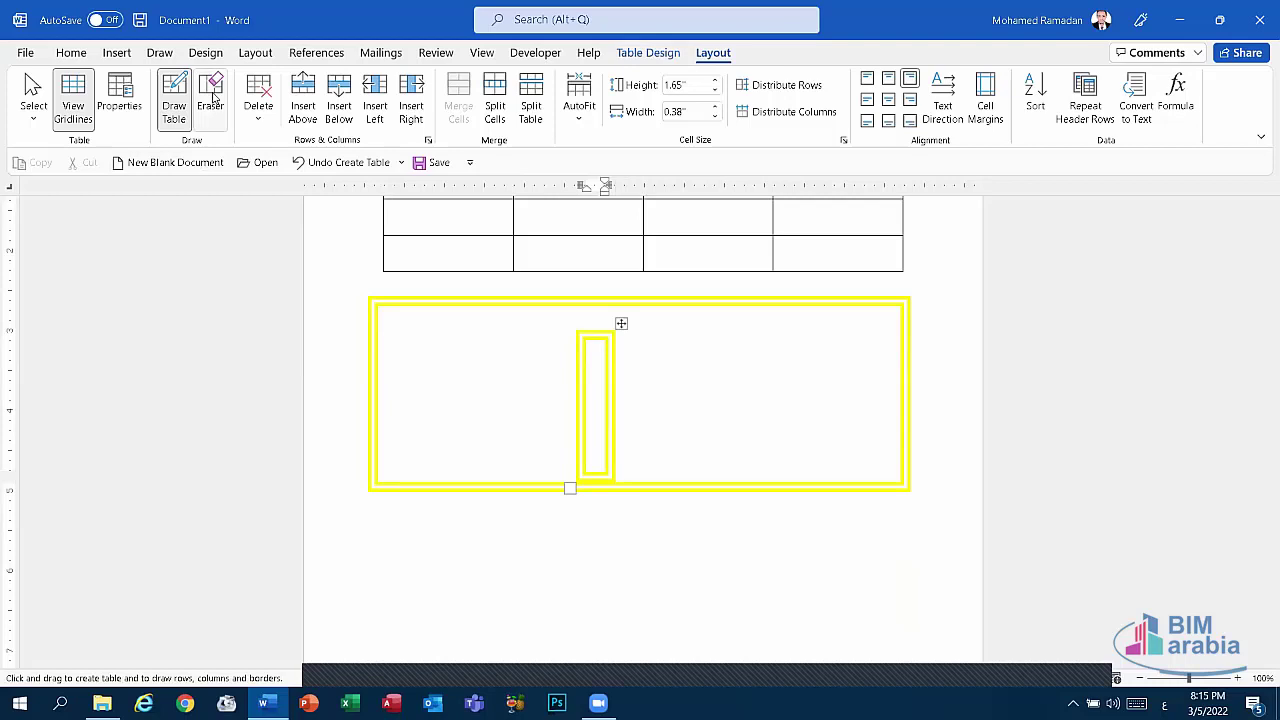
Erase the narrow cell's borders and the new table's top and left borders
left_click(211, 97)
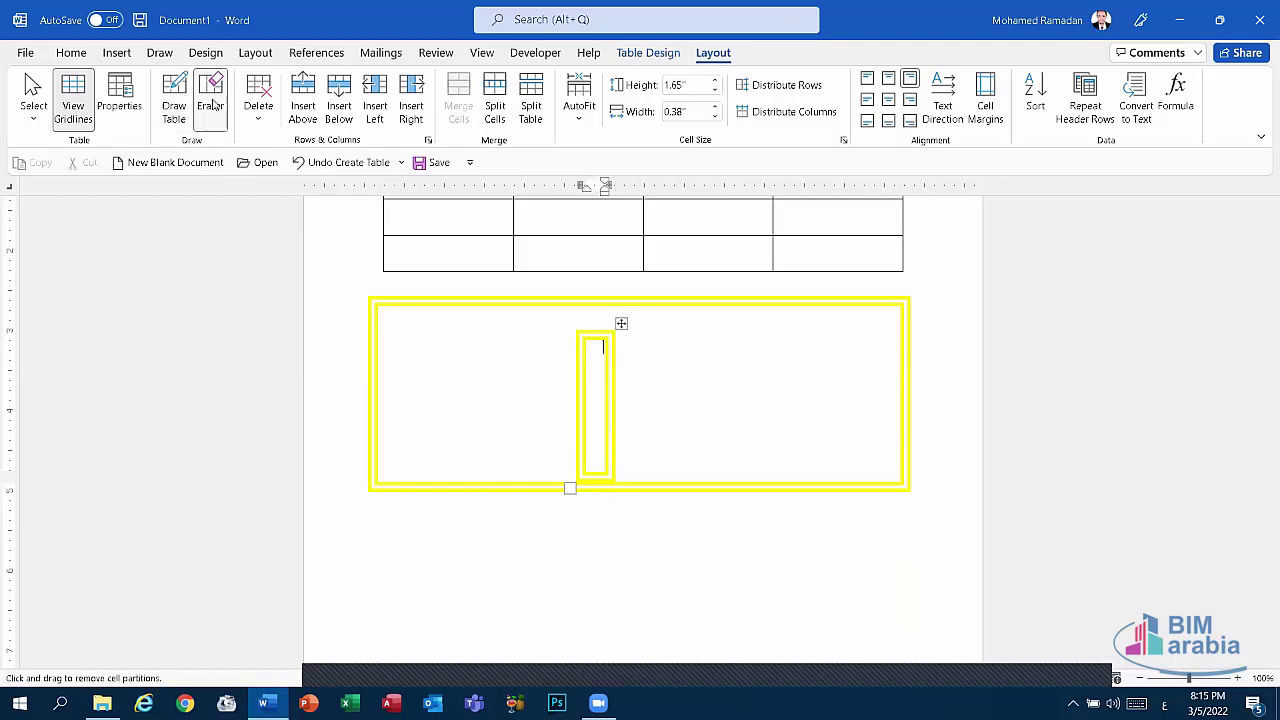
left_click(585, 336)
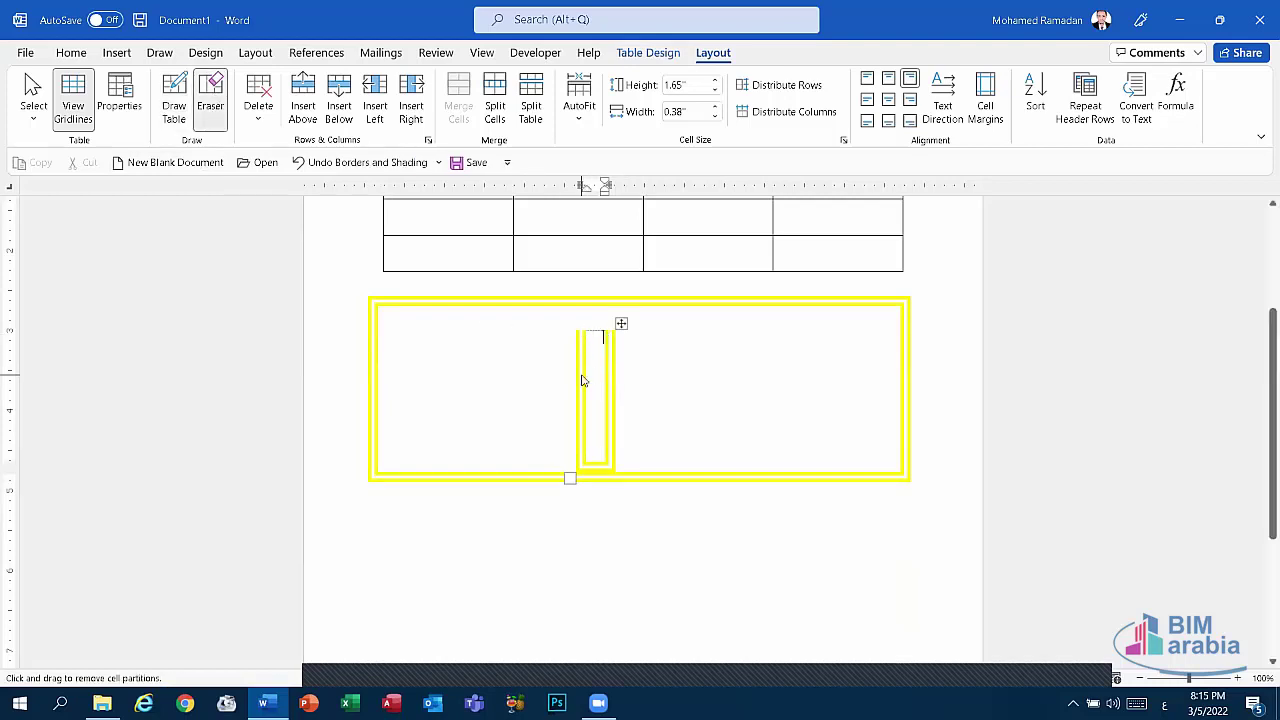
left_click(584, 381)
left_click(607, 401)
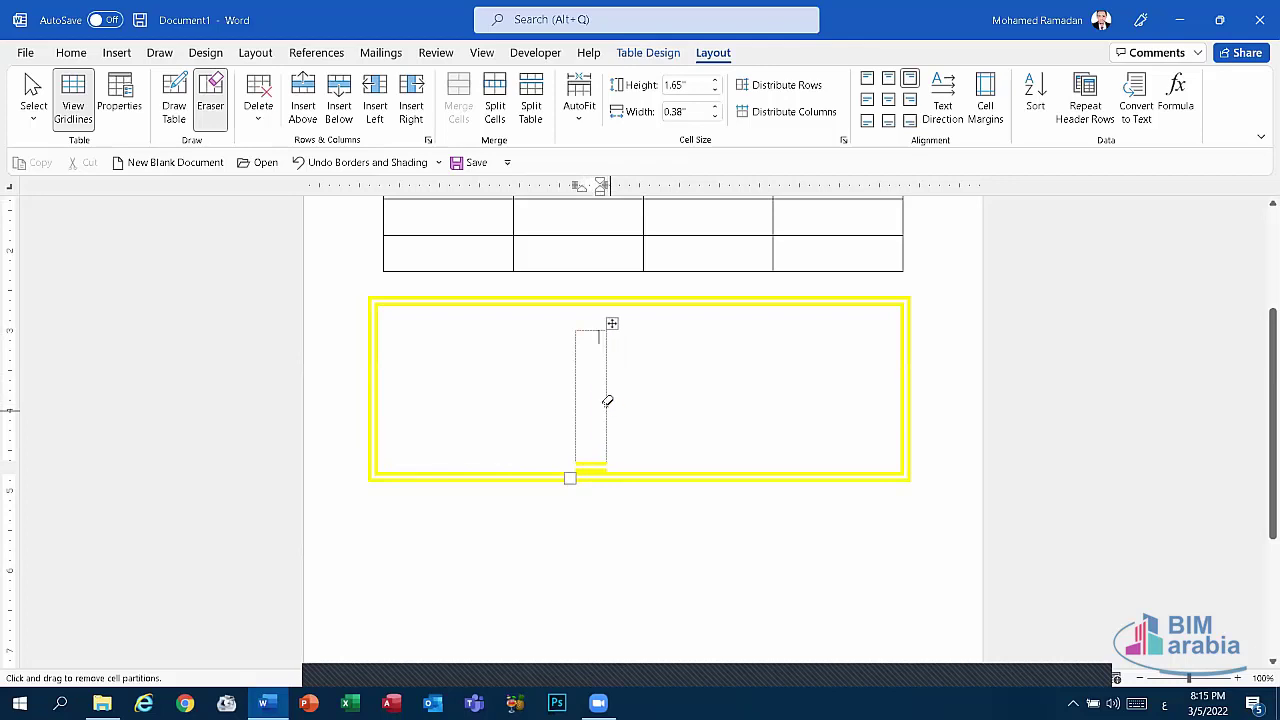
left_click(591, 461)
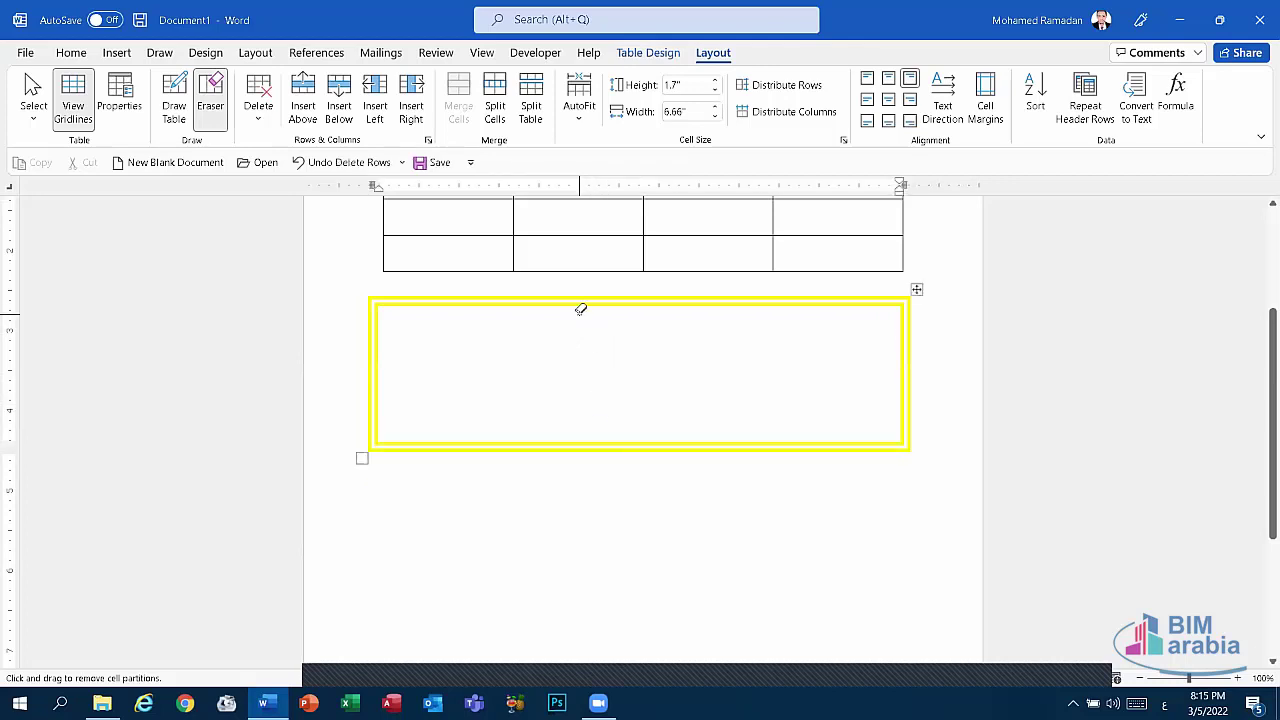
left_click(581, 300)
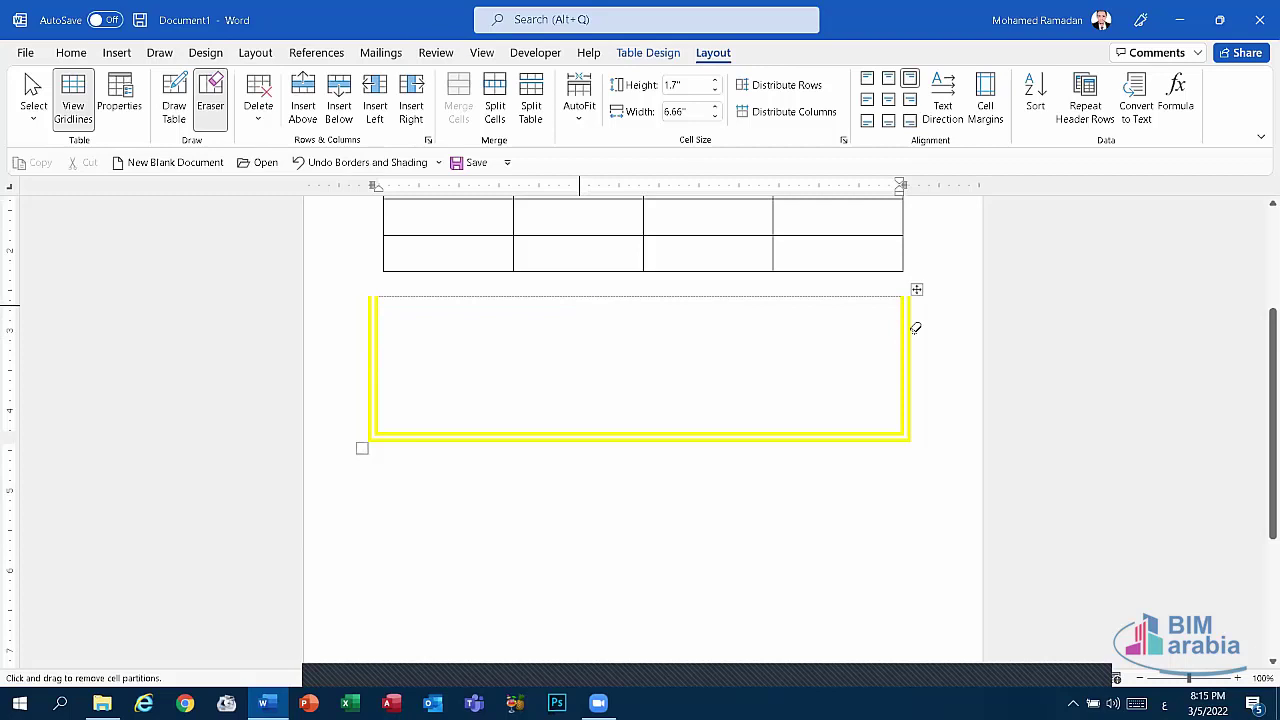
key("Escape")
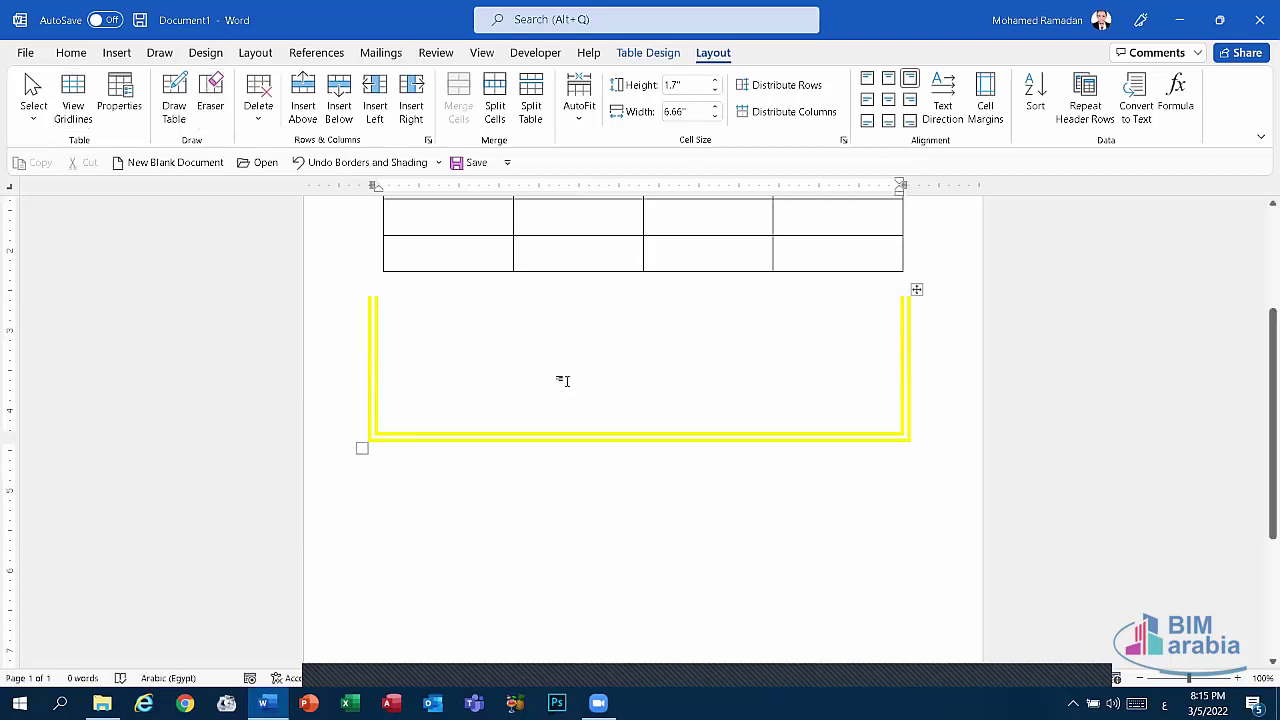
left_click(218, 104)
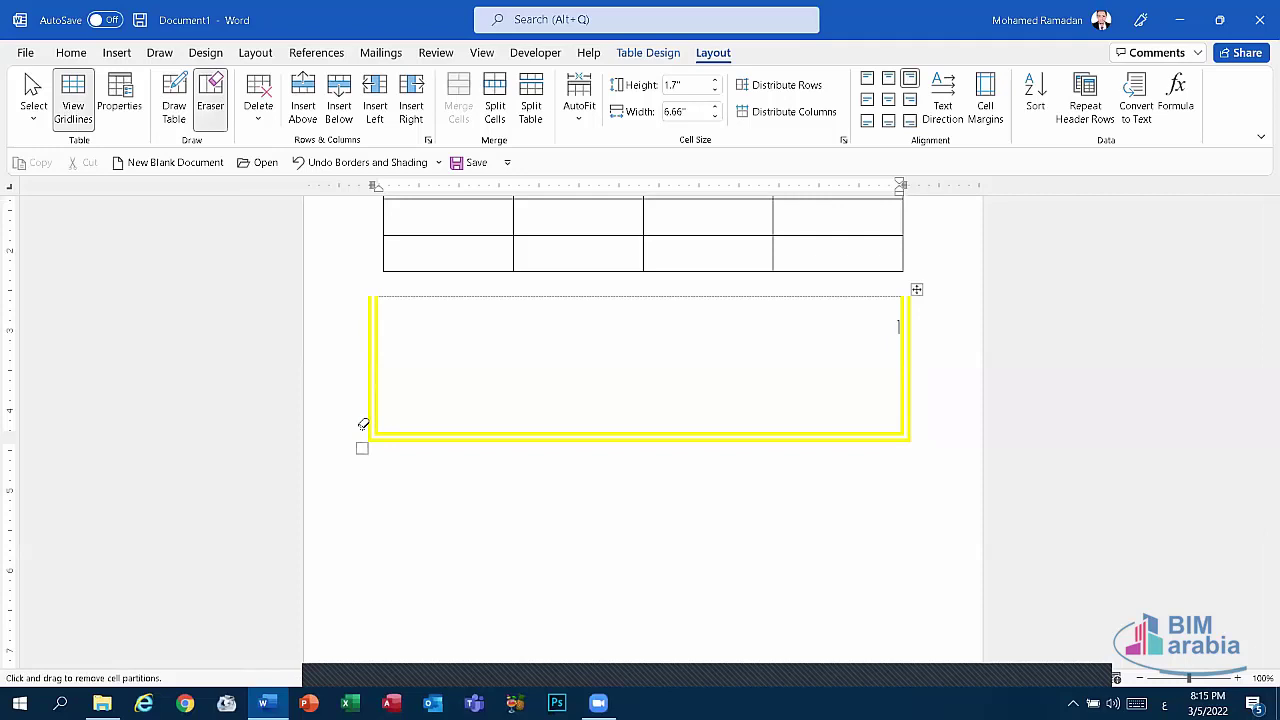
left_click(378, 343)
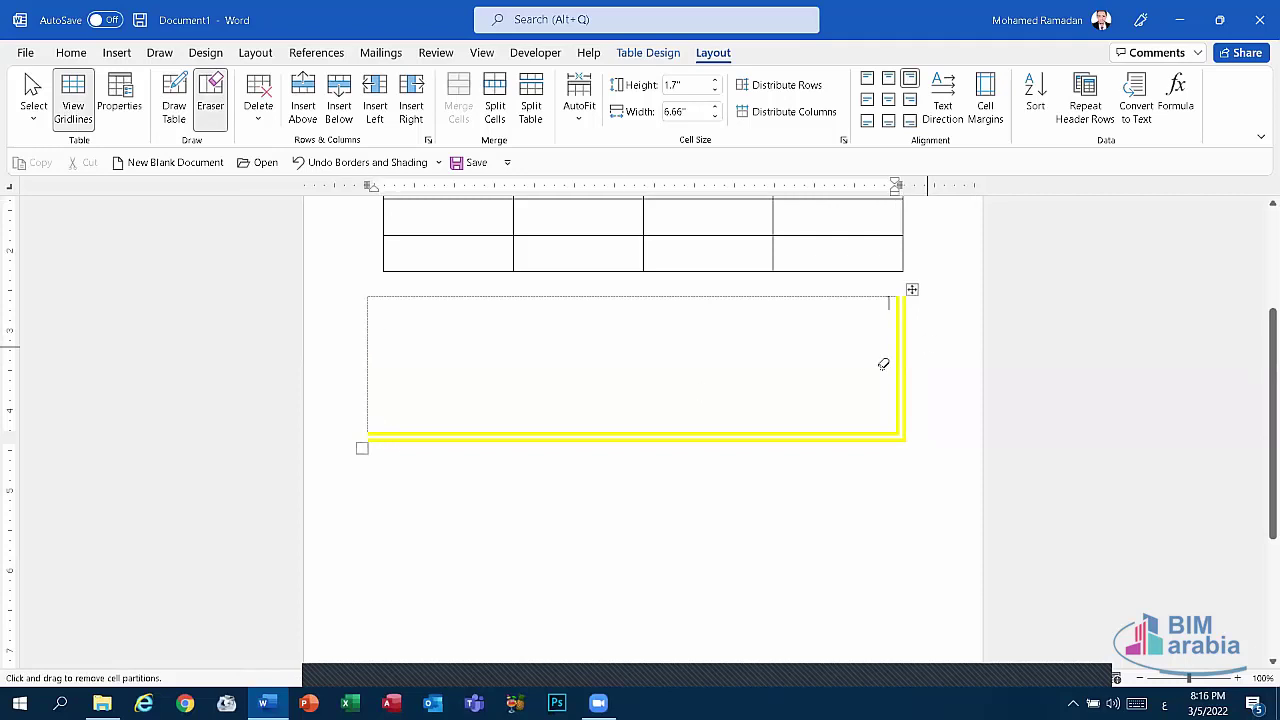
left_click(902, 393)
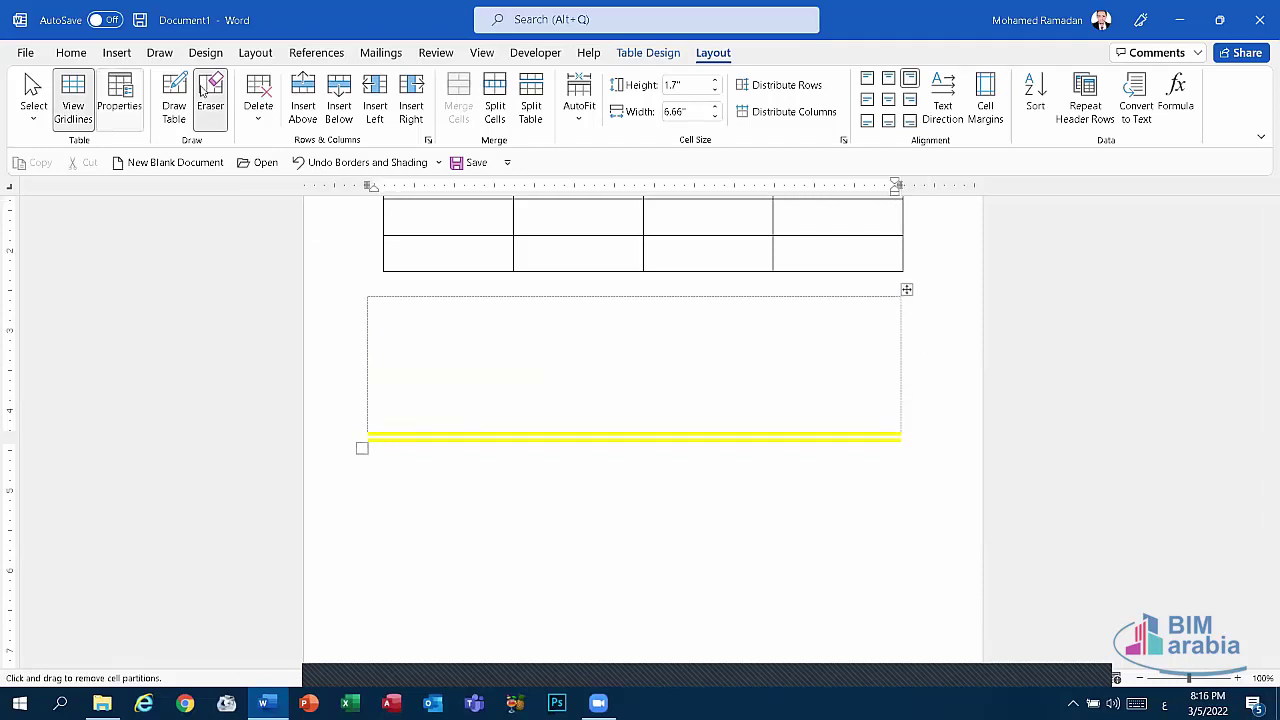
Hide the gridlines, then select the lower yellow-bordered table and delete it
left_click(73, 100)
scroll(400, 415, "down", 1)
scroll(428, 417, "up", 1)
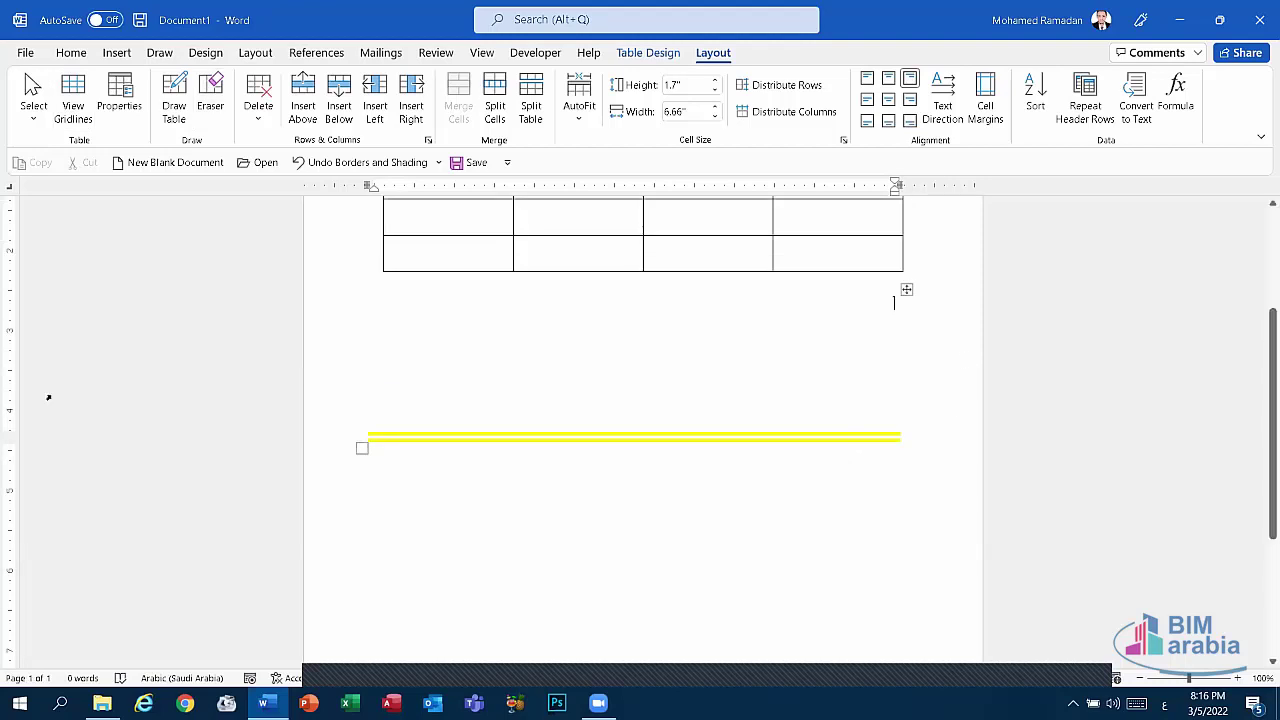
left_click(906, 290)
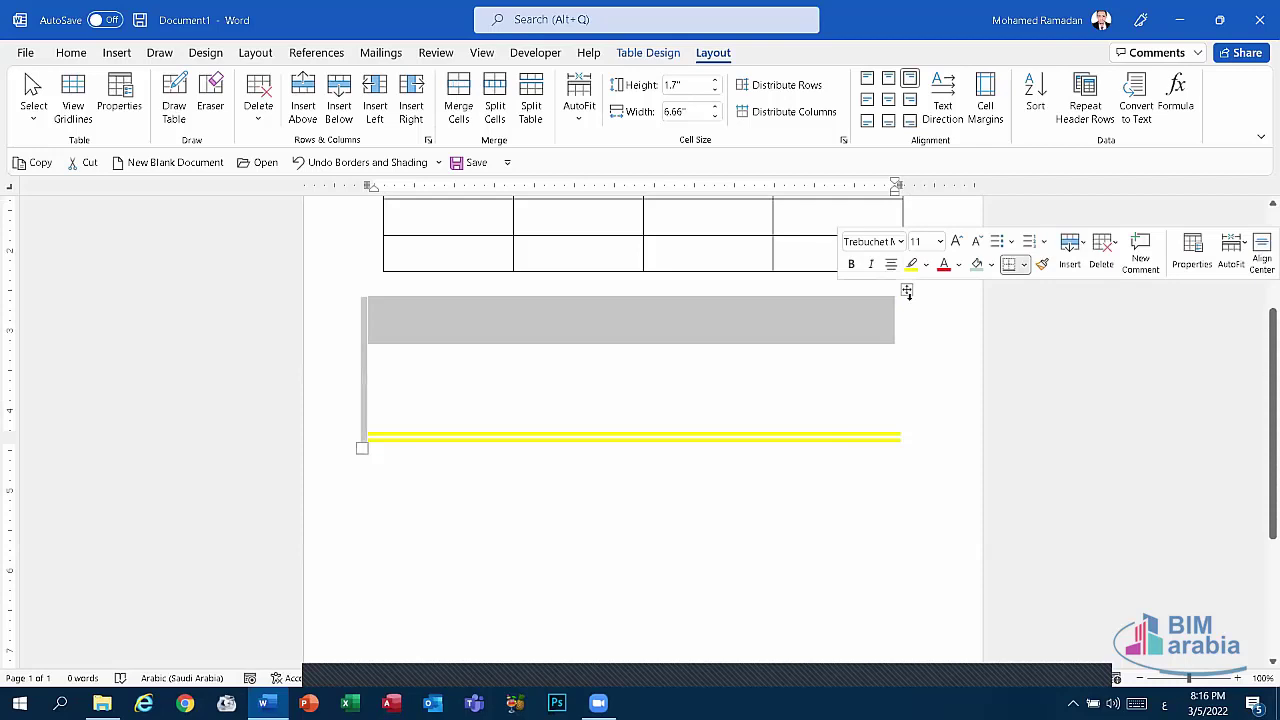
key("BackSpace")
scroll(776, 312, "up", 3)
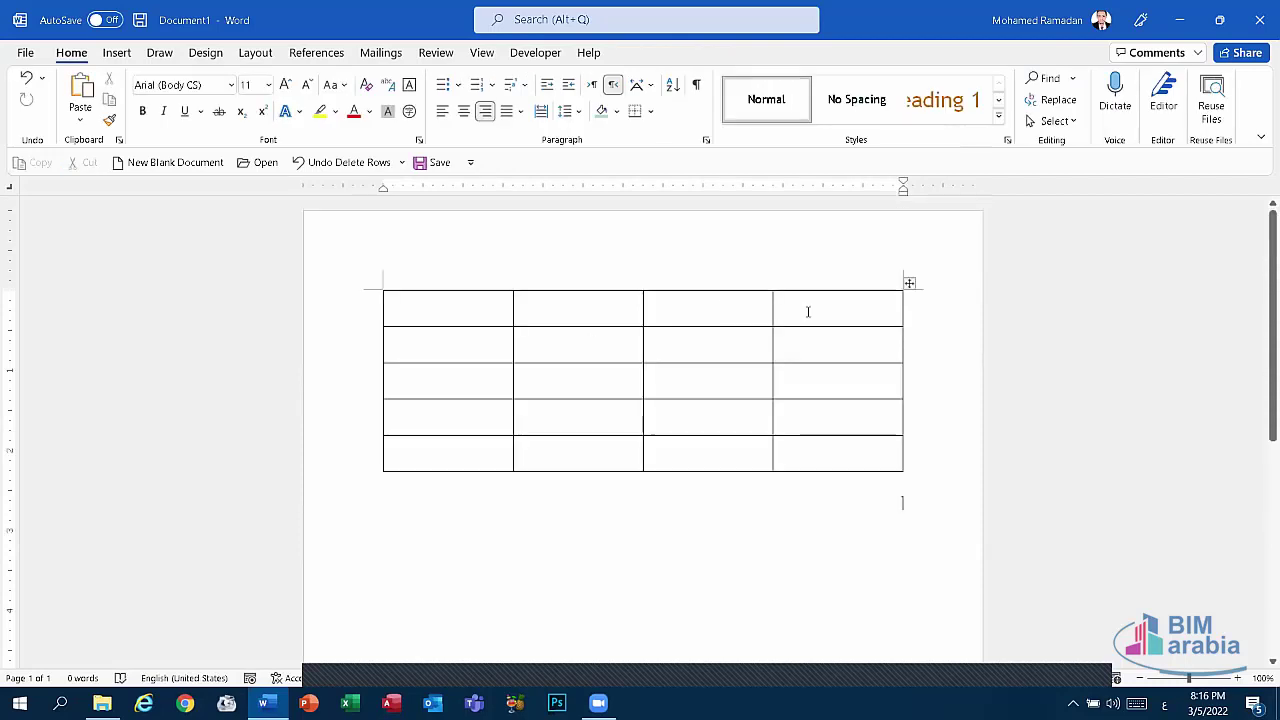
Insert a new row below the first row using the + insert marker
left_click(808, 312)
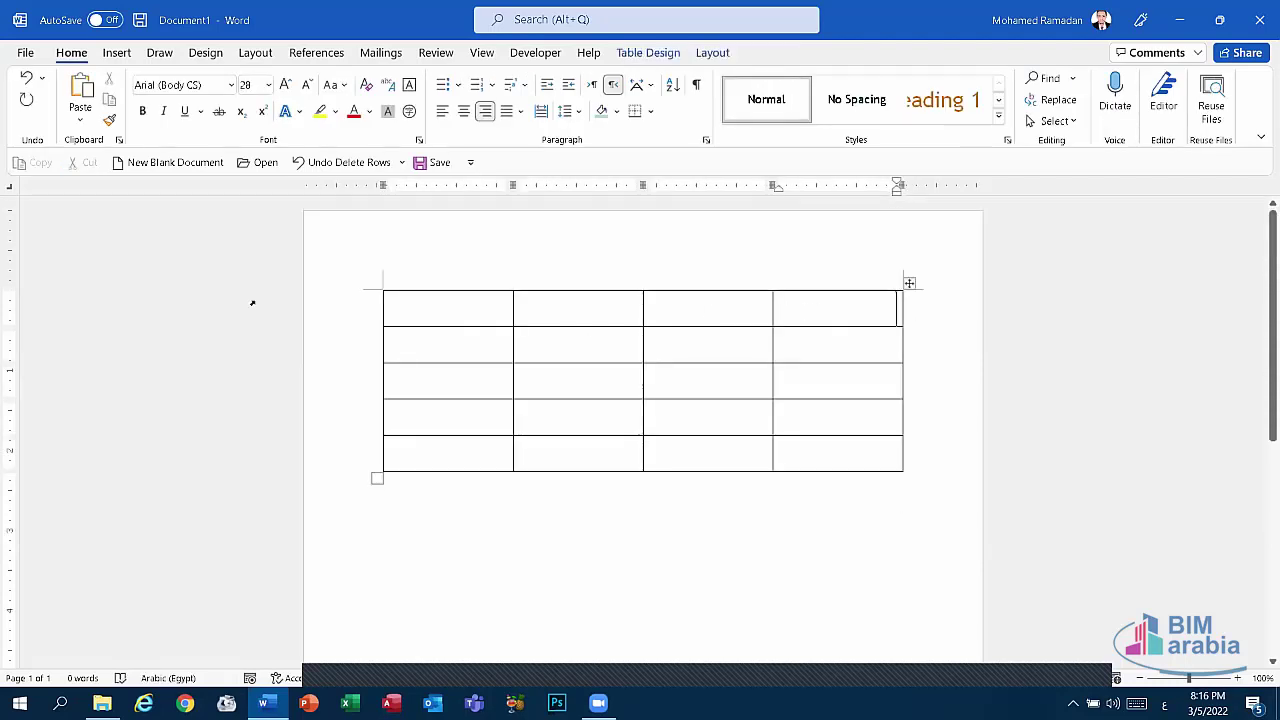
left_click(712, 53)
mouse_move(910, 328)
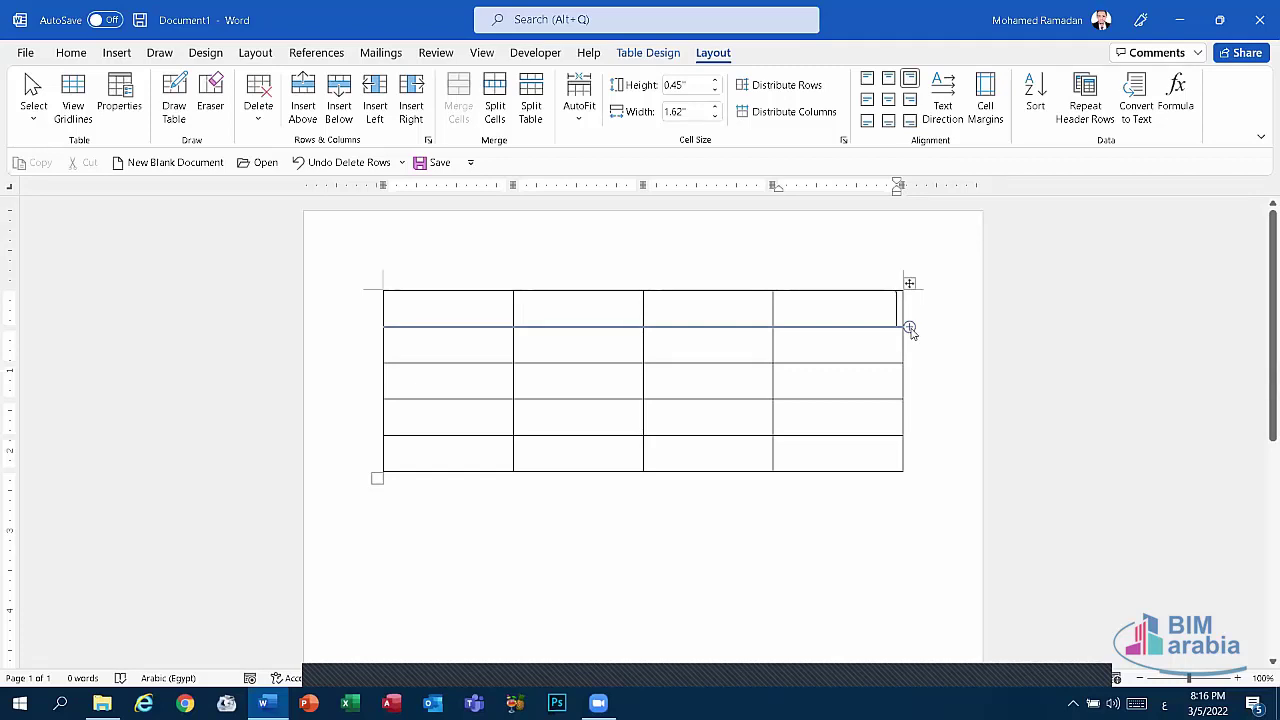
left_click(910, 330)
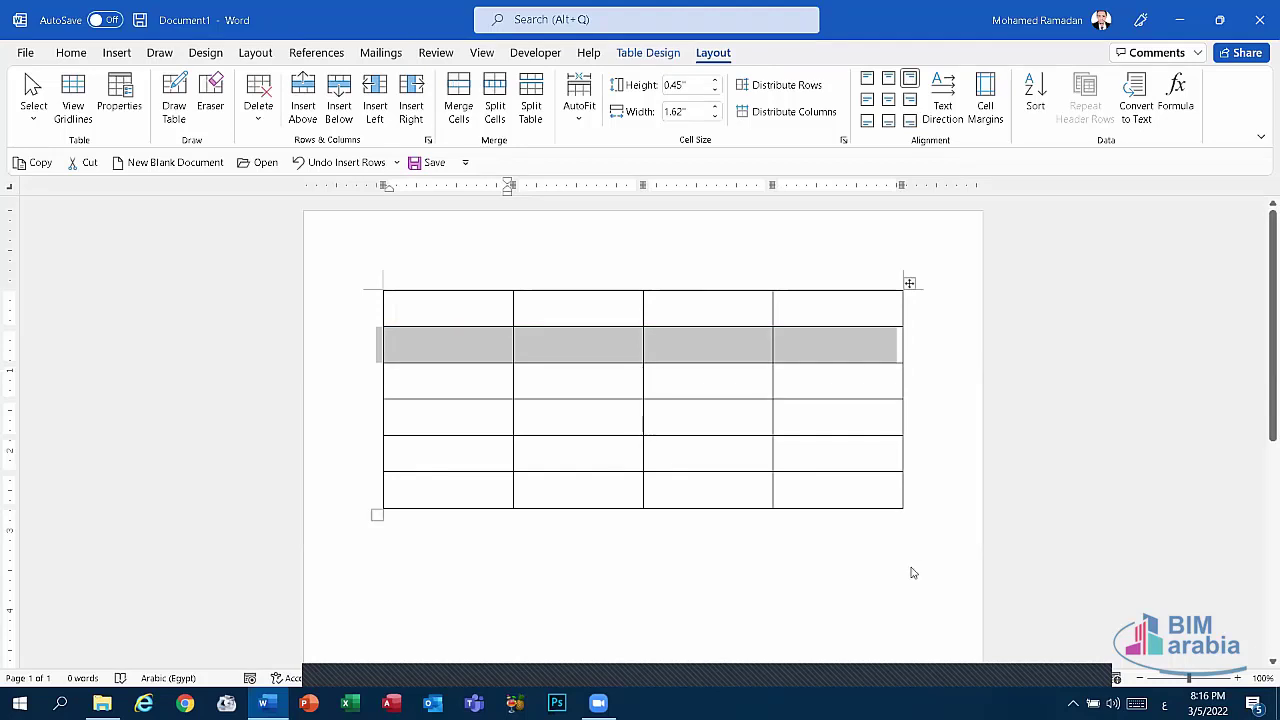
left_click(857, 370)
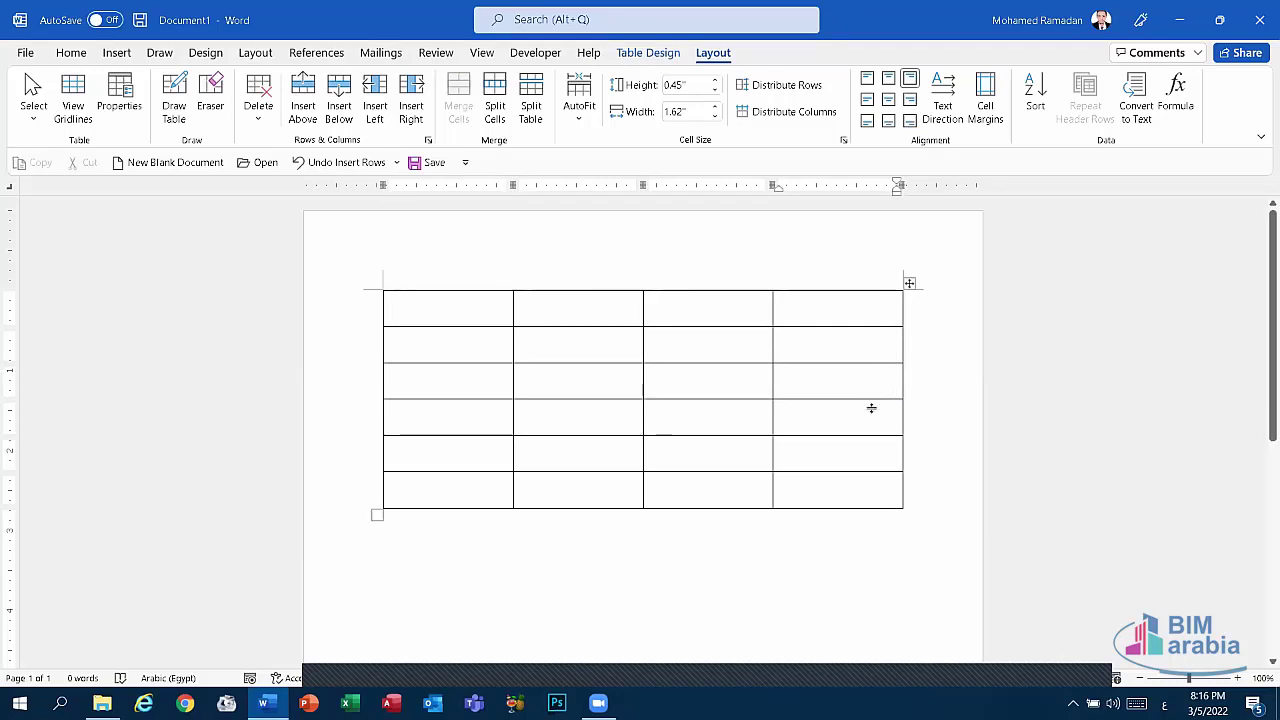
Adjust a row's height and insert another row in the middle of the table
left_click_drag(871, 408, 876, 378)
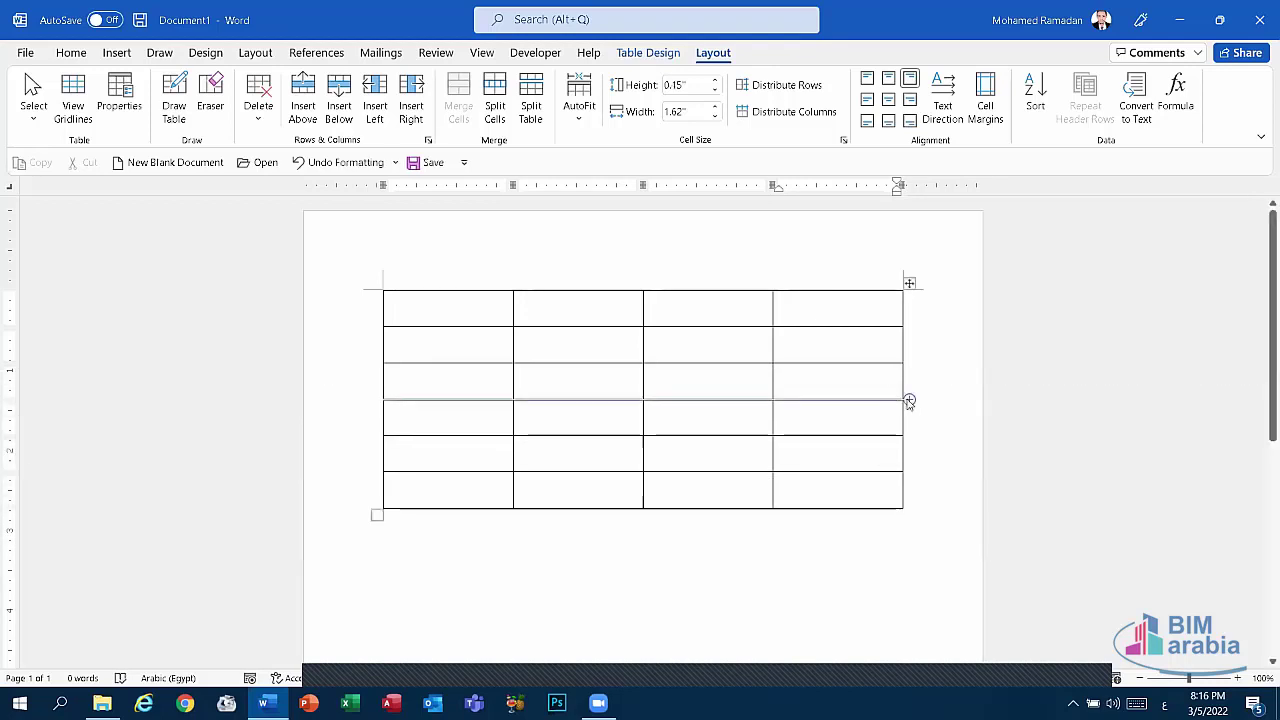
left_click(910, 400)
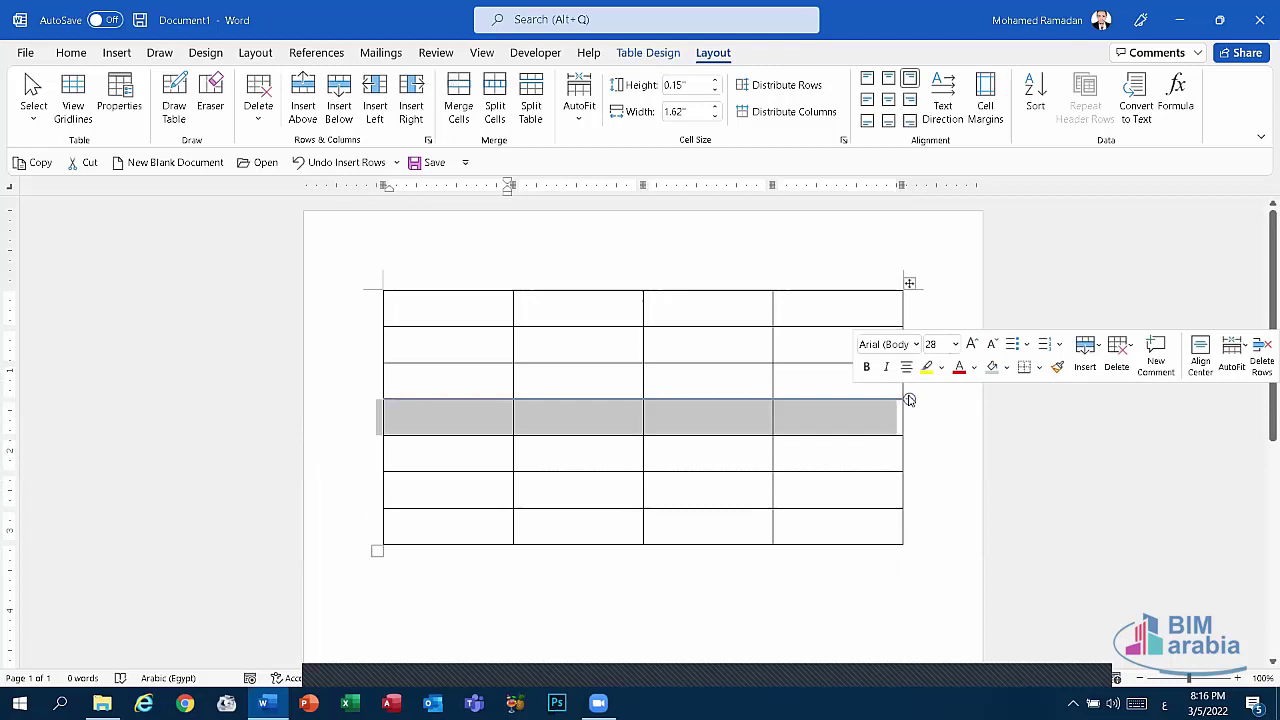
left_click(779, 341)
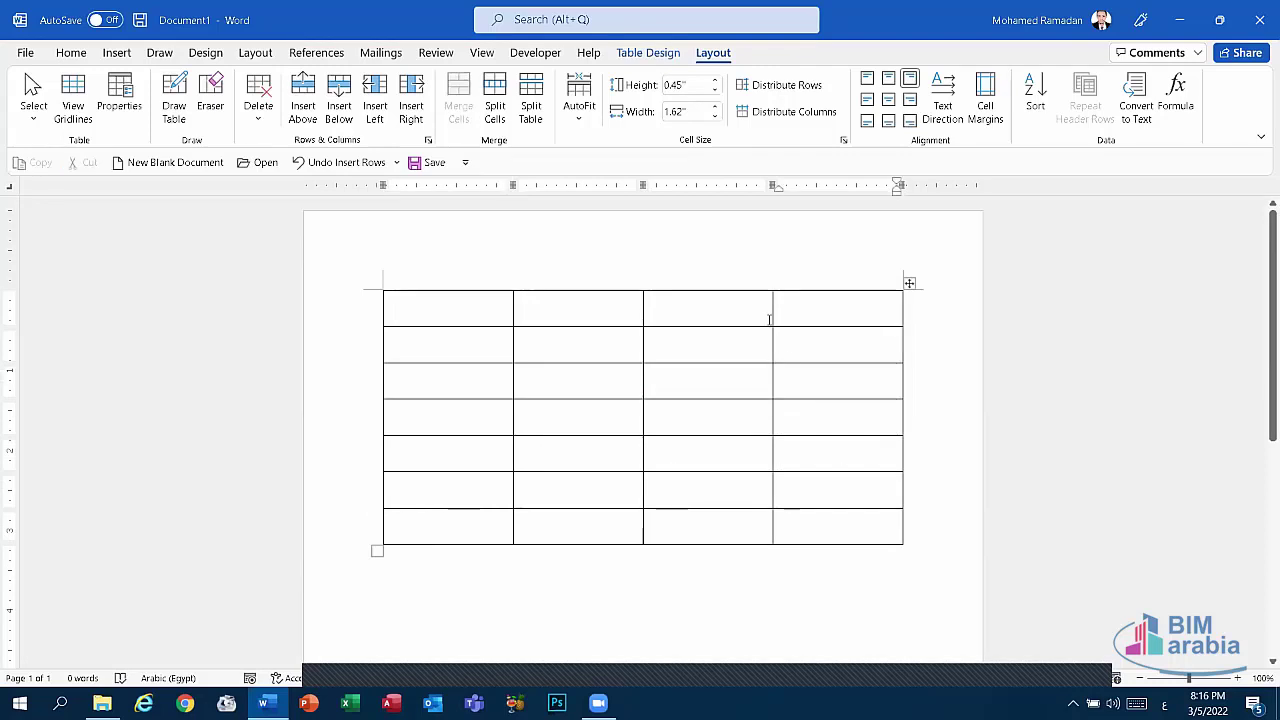
mouse_move(772, 285)
Insert a column between the third and fourth columns, then narrow the last column
left_click(773, 285)
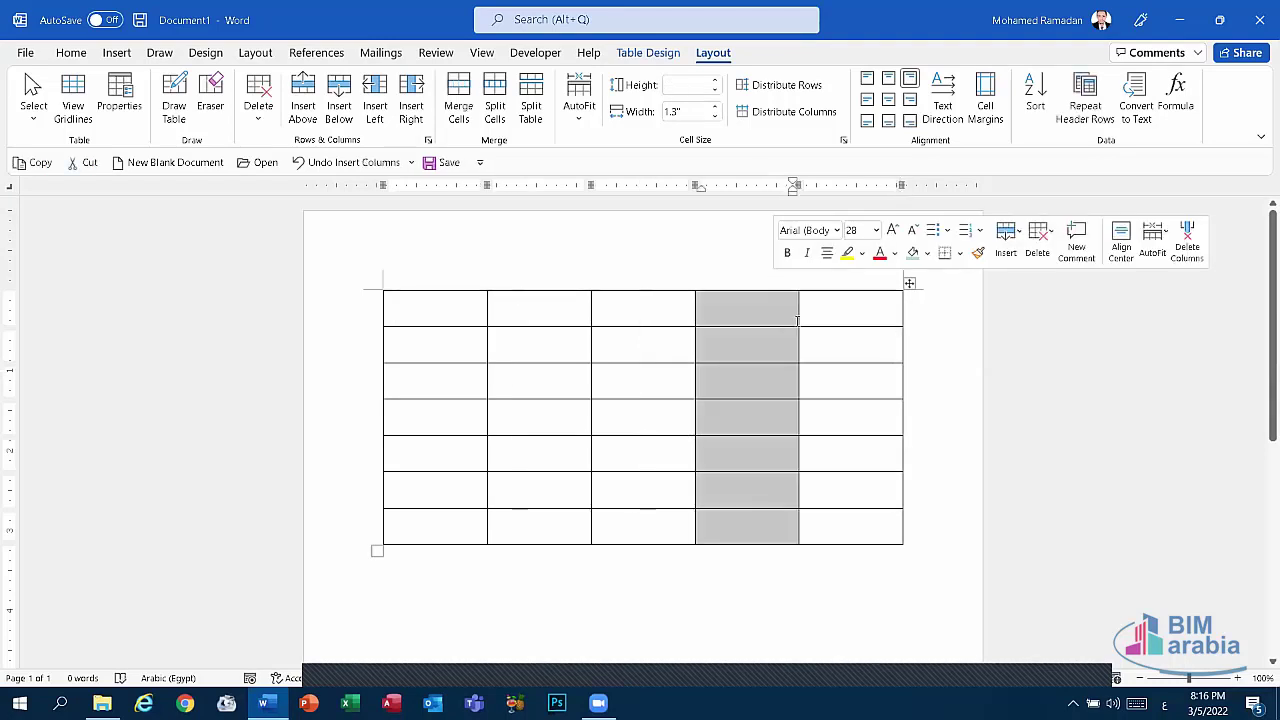
left_click(829, 338)
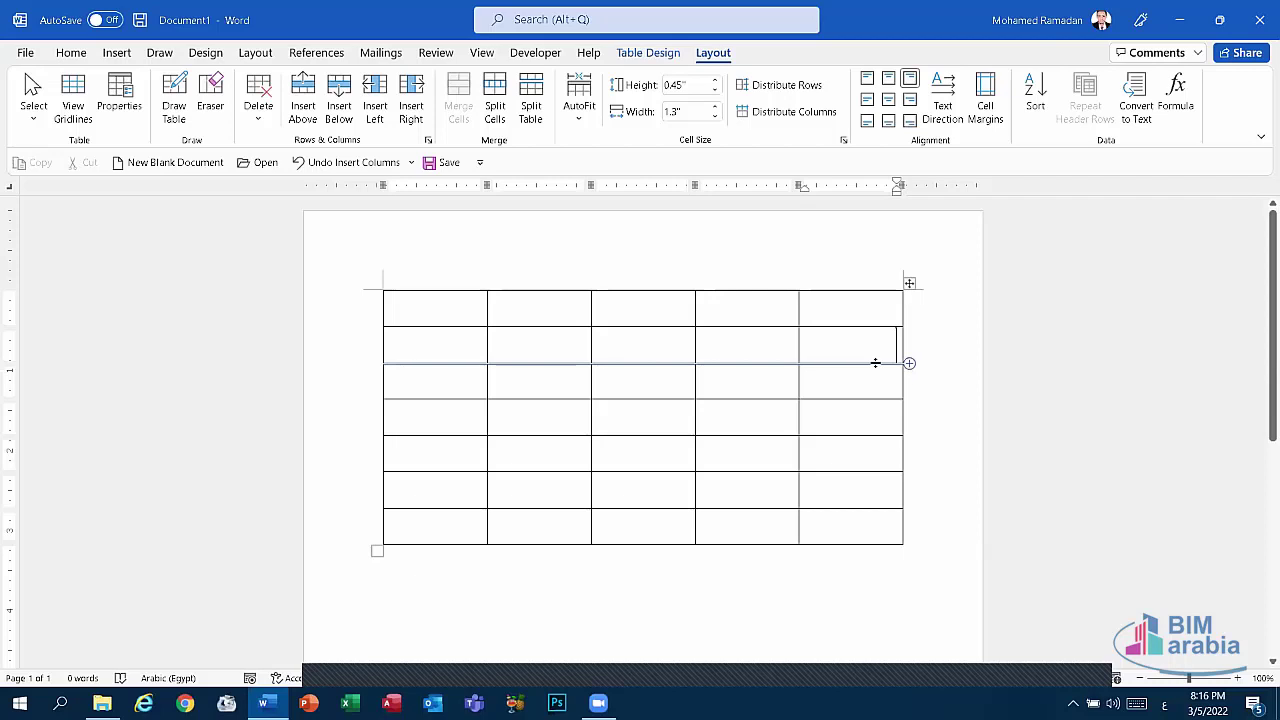
mouse_move(857, 375)
left_mouse_down()
mouse_move(837, 631)
mouse_move(860, 334)
left_mouse_up()
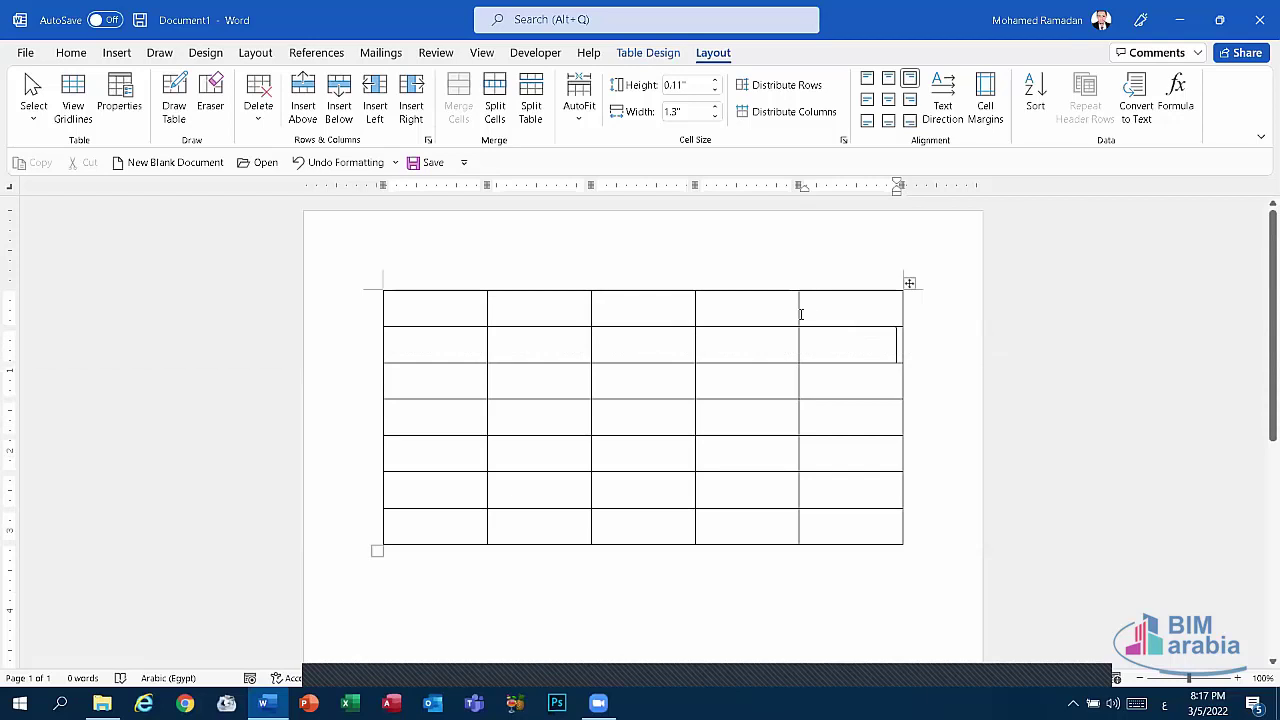
left_click_drag(797, 314, 884, 351)
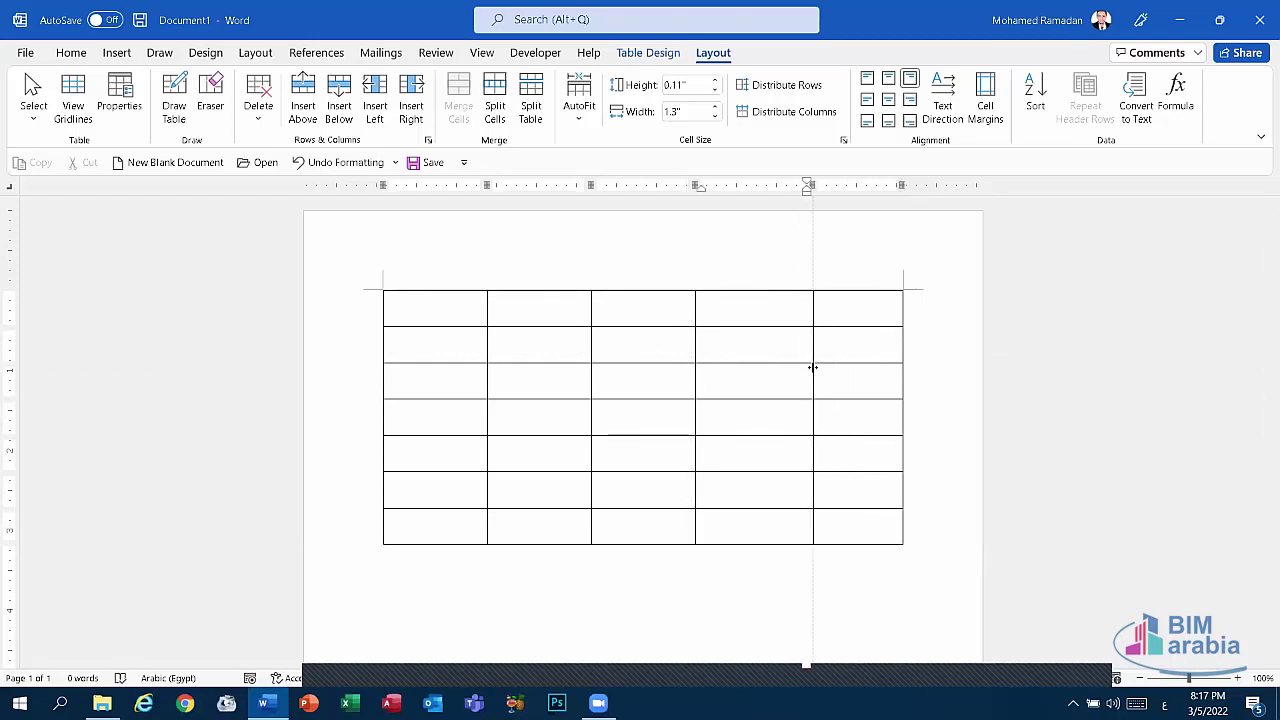
left_click_drag(884, 351, 808, 350)
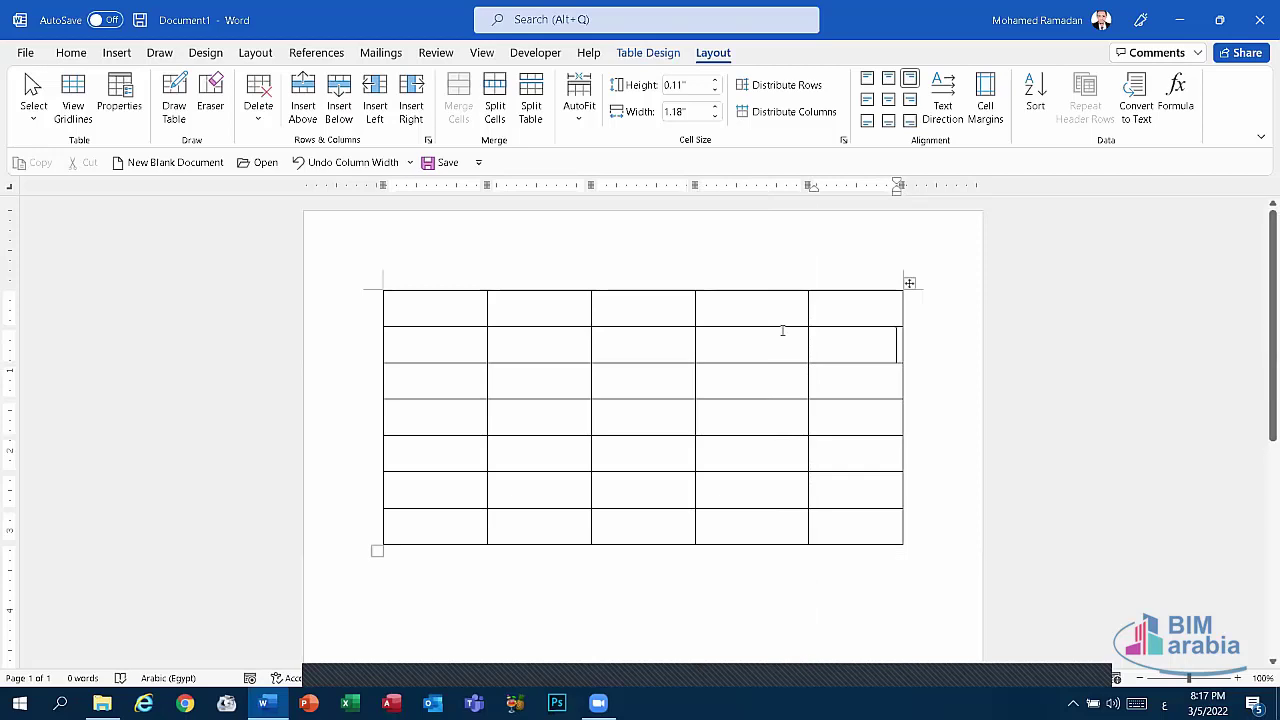
left_click(893, 307)
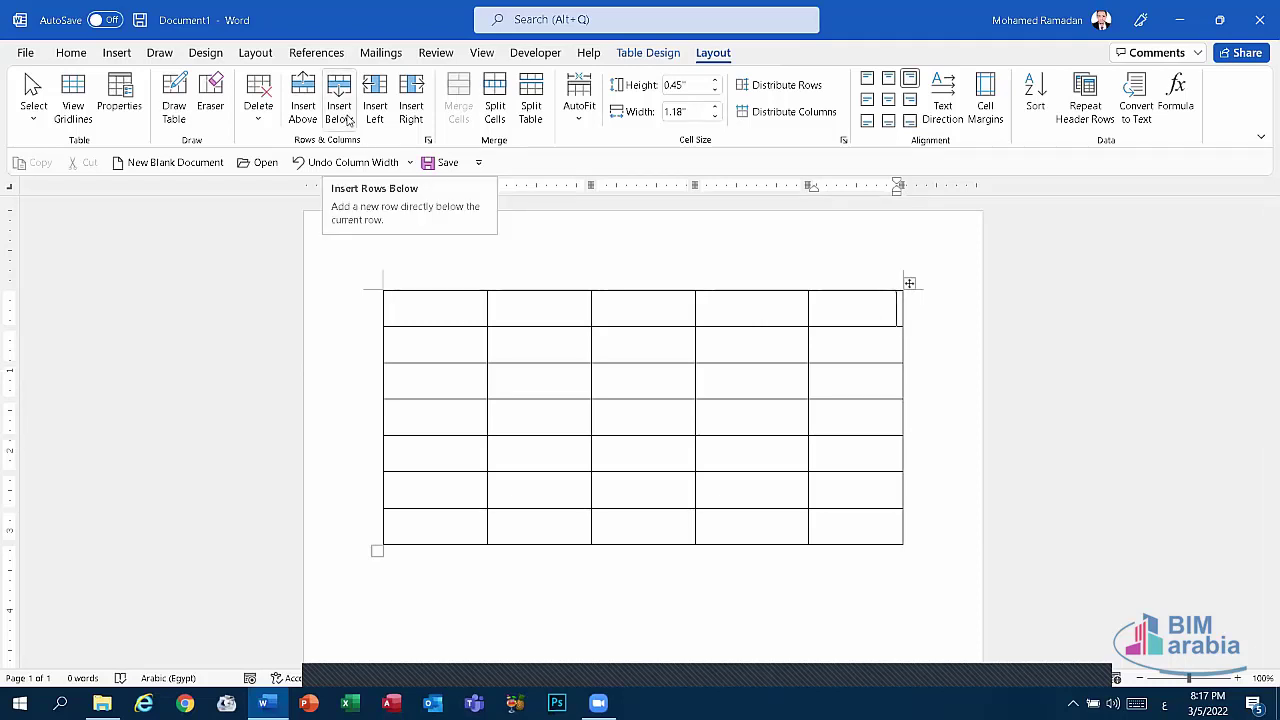
Add a row below the first row and another above the bottom row
left_click(340, 112)
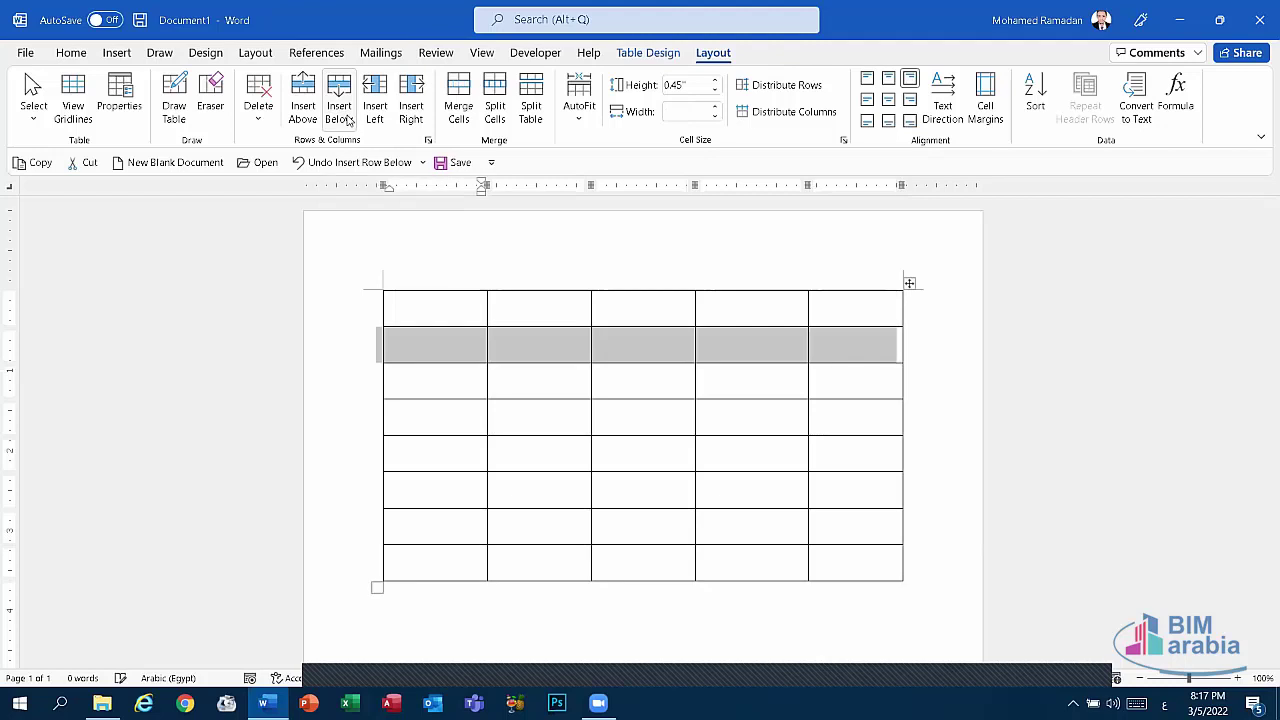
left_click(877, 562)
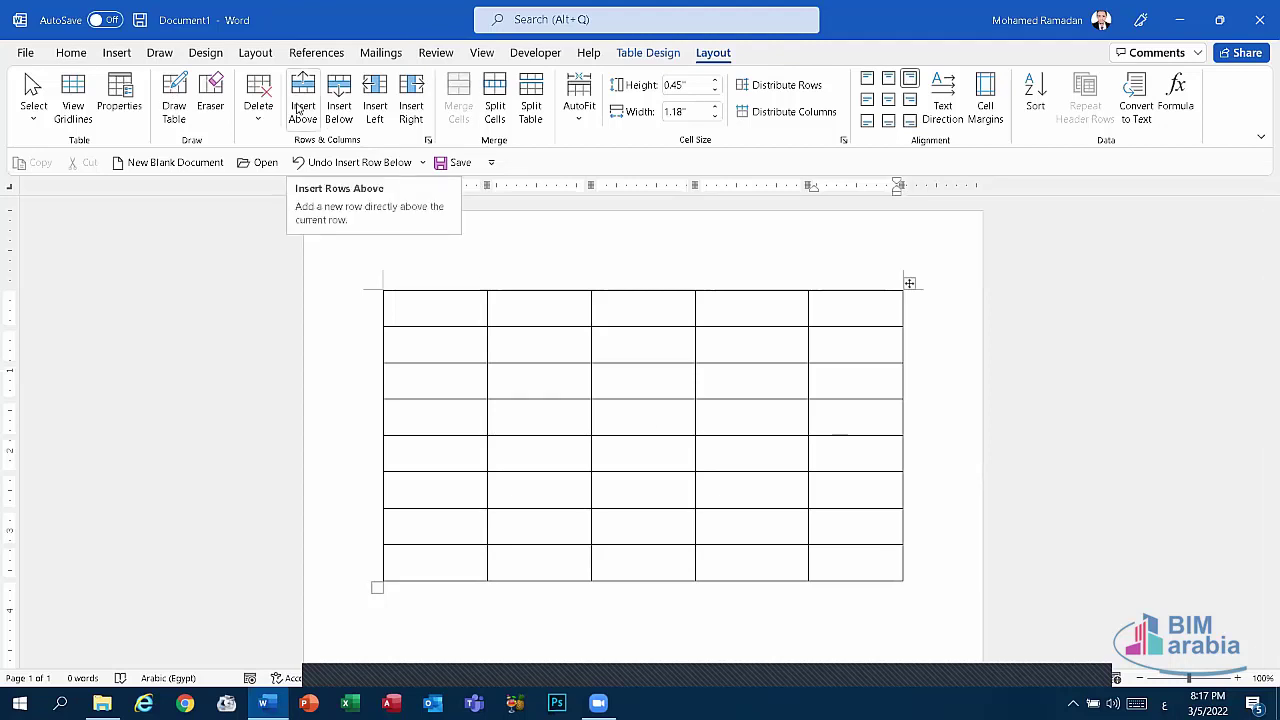
left_click(297, 110)
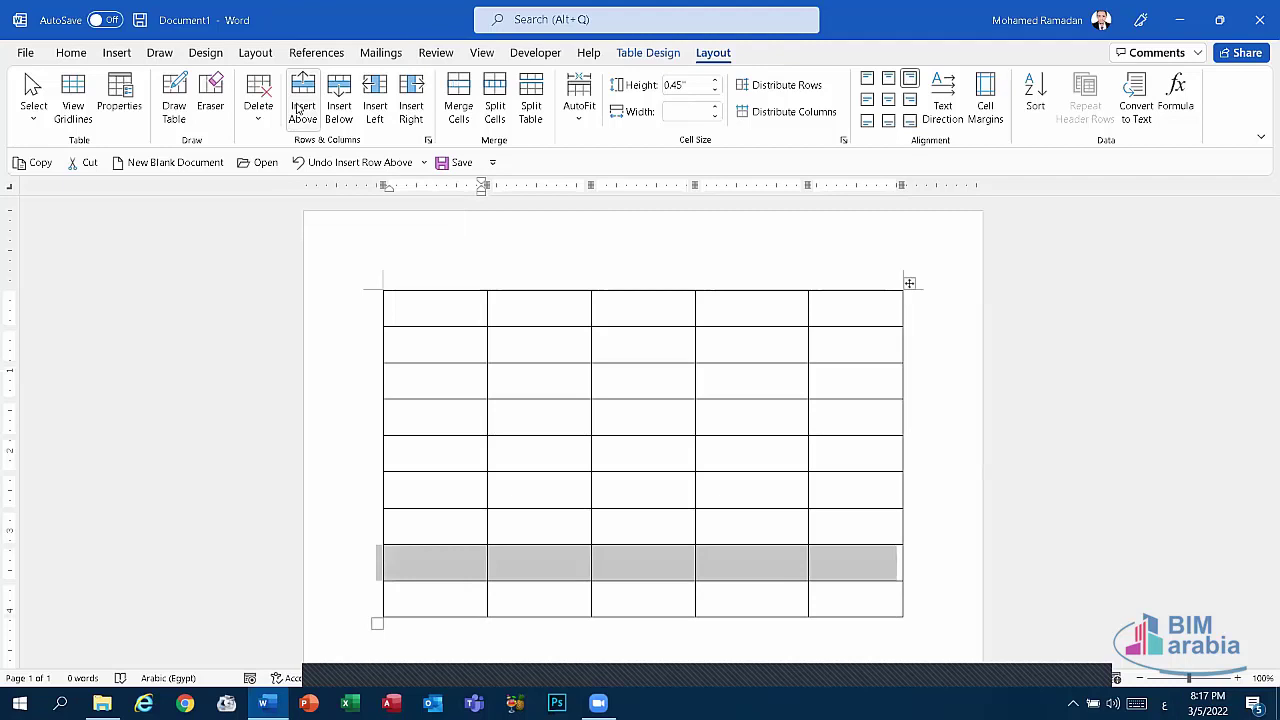
left_click(869, 318)
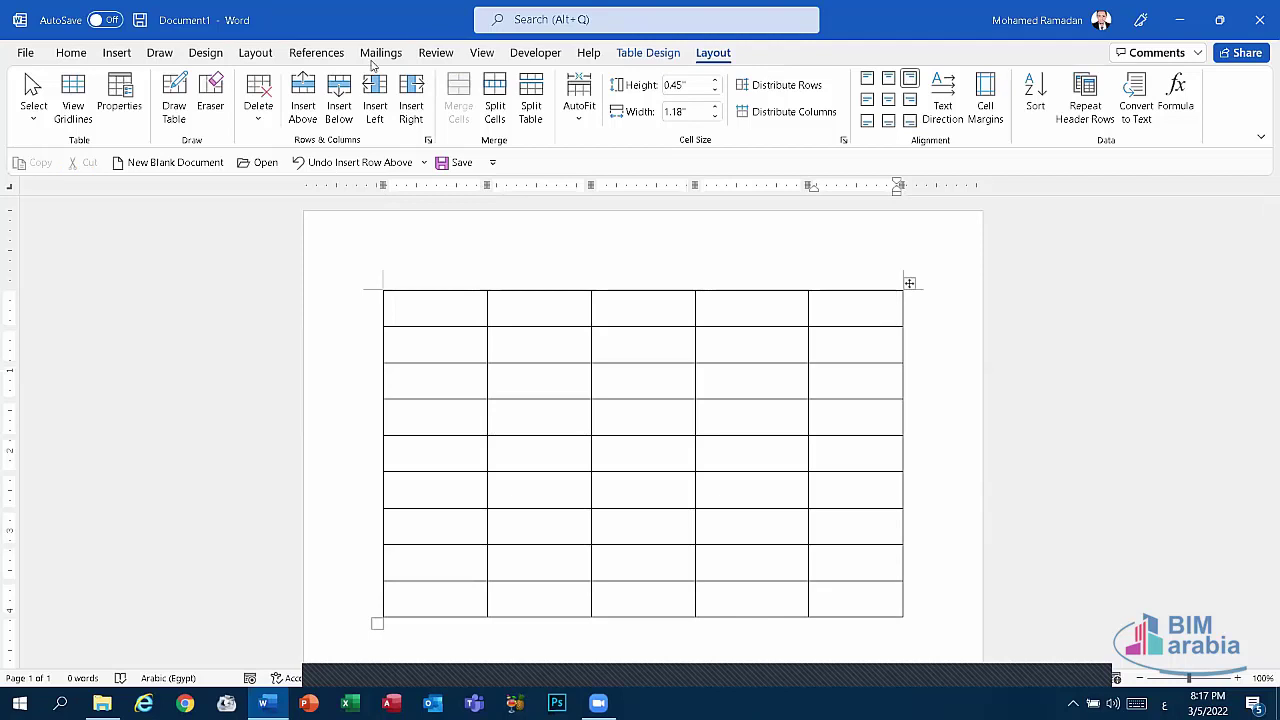
Add a column left of the last column and another to the right of the current one
left_click(375, 105)
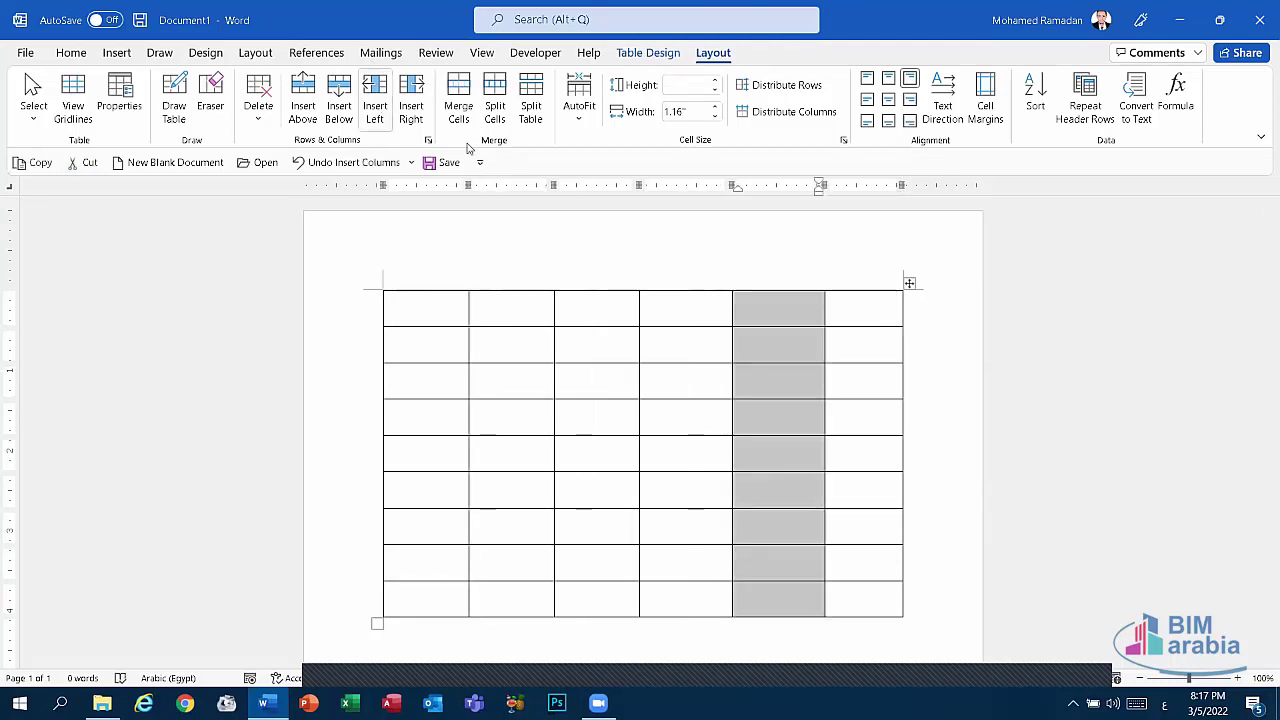
left_click(706, 312)
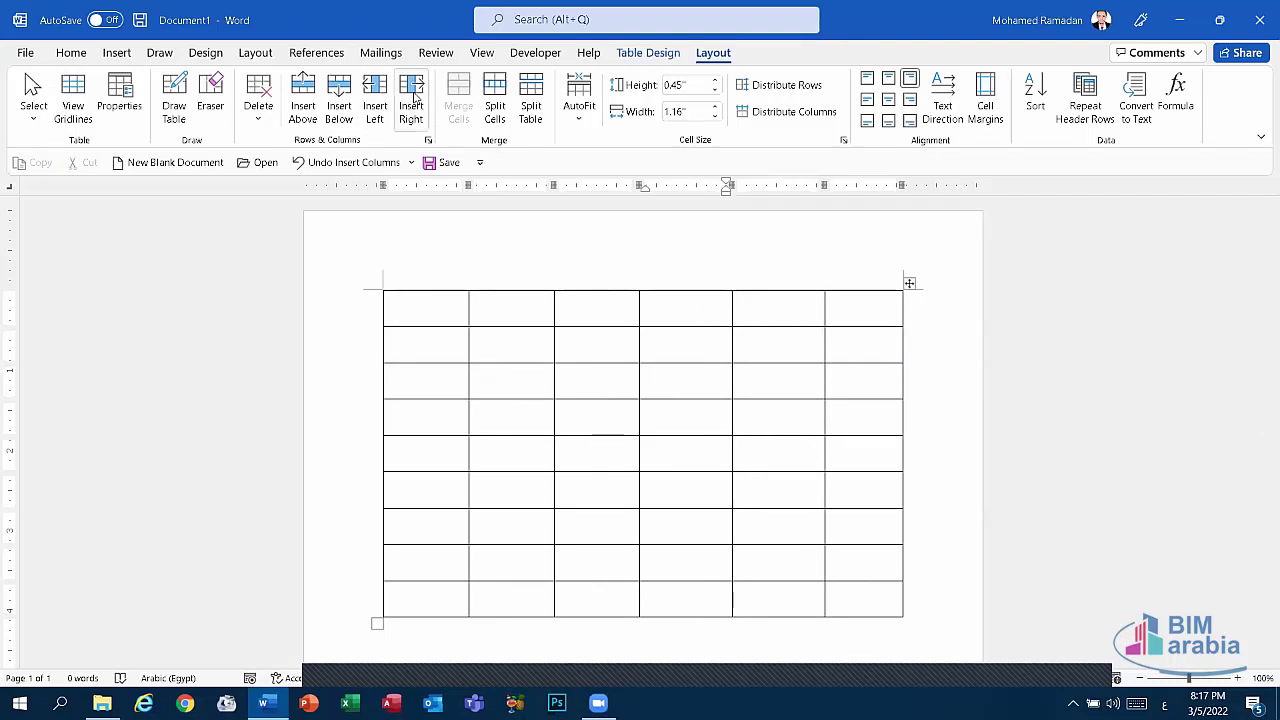
left_click(411, 105)
left_click(594, 430)
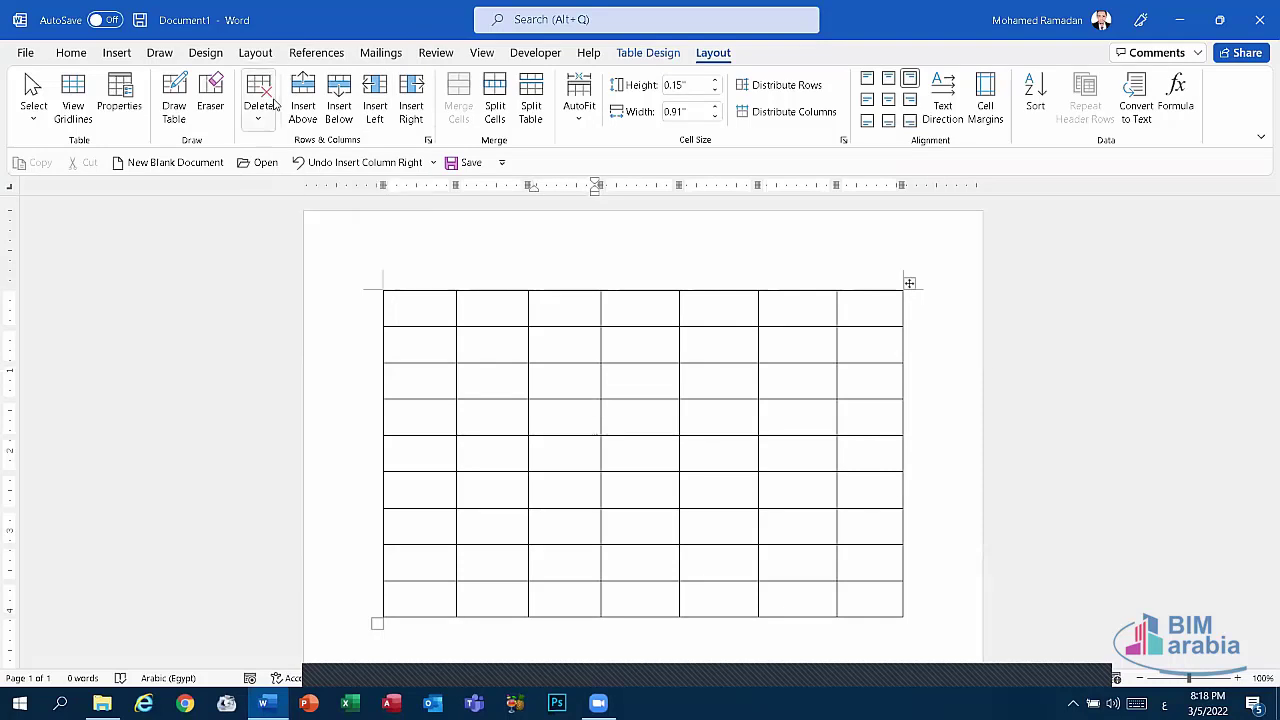
left_click(882, 310)
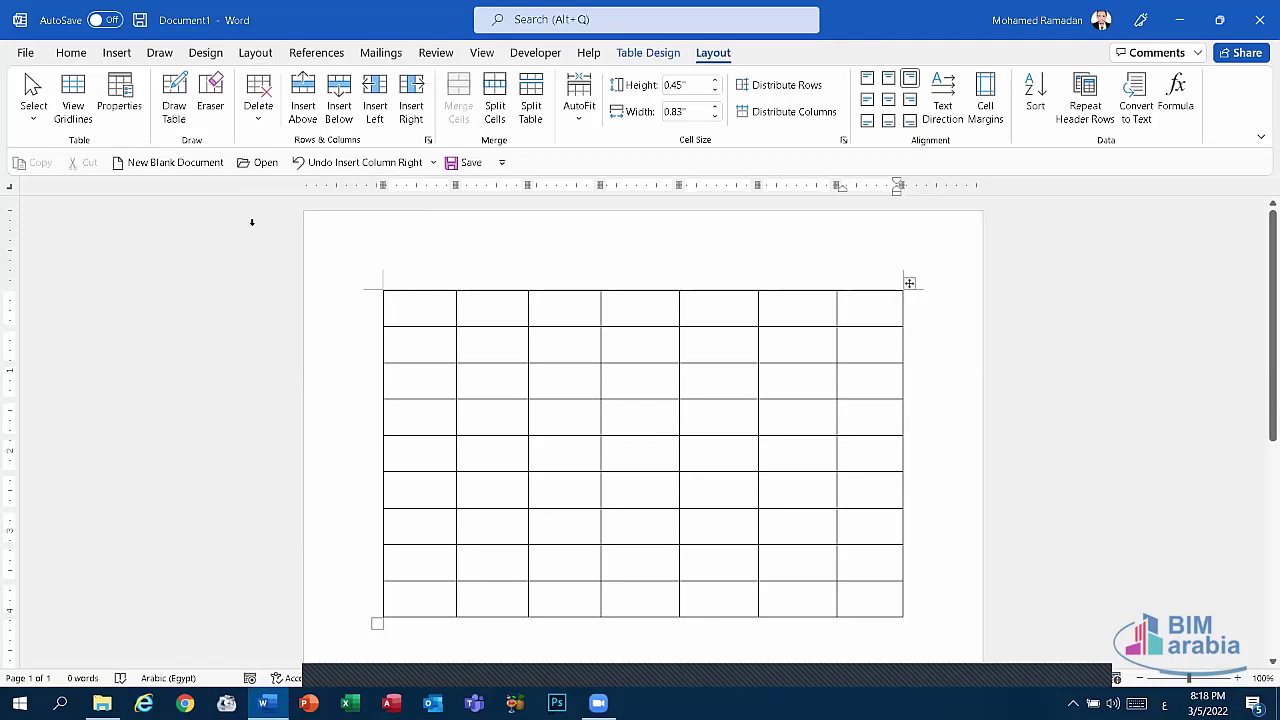
Try deleting the current row, a column, and the whole table, then restore the table
left_click(259, 120)
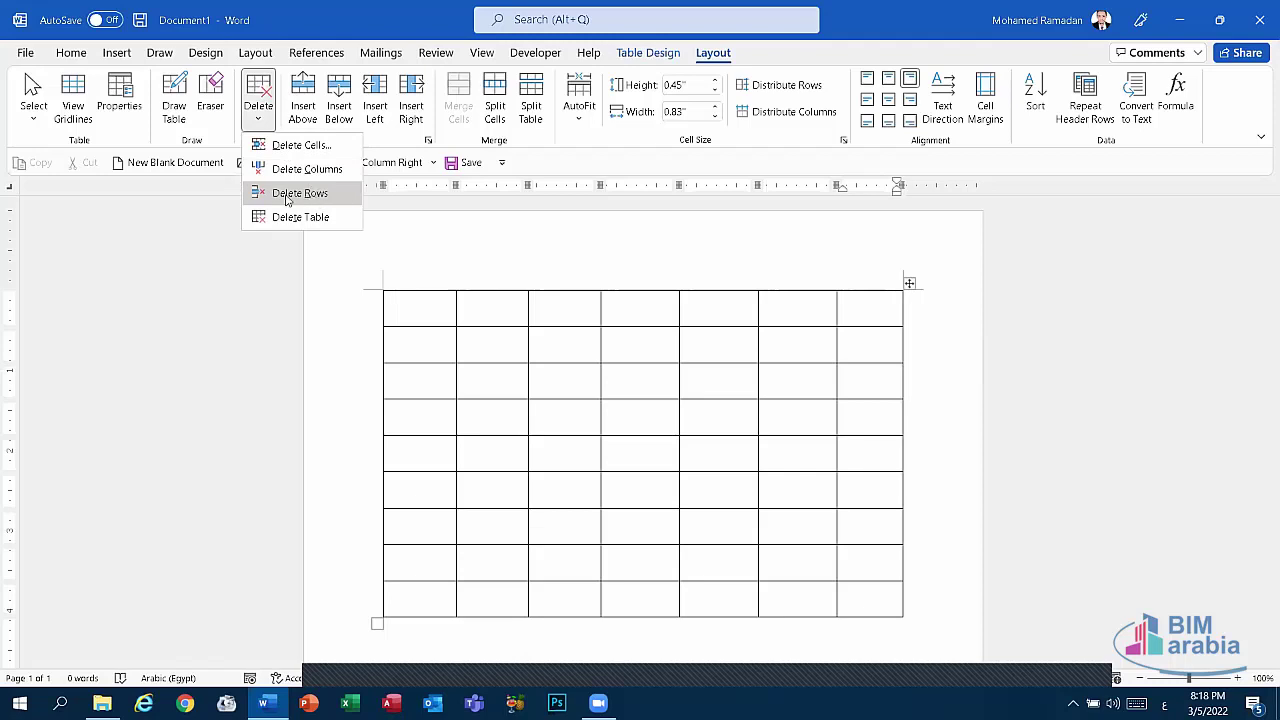
left_click(288, 195)
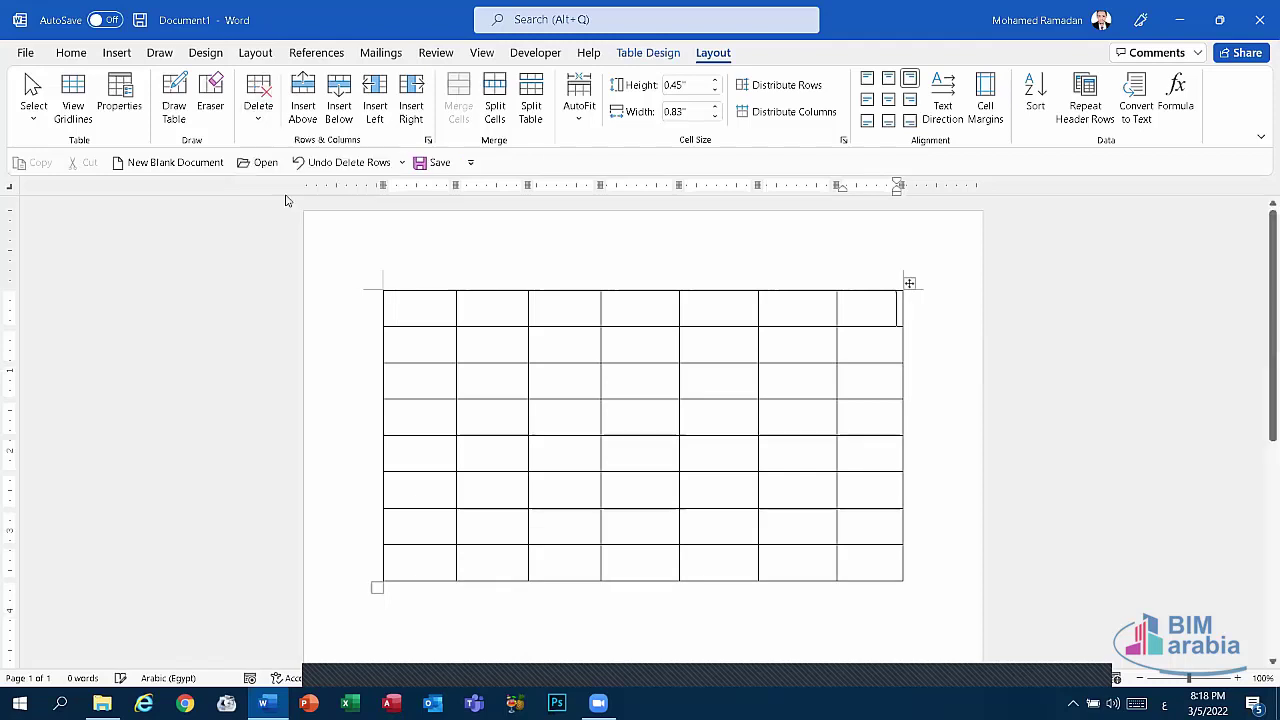
left_click(270, 118)
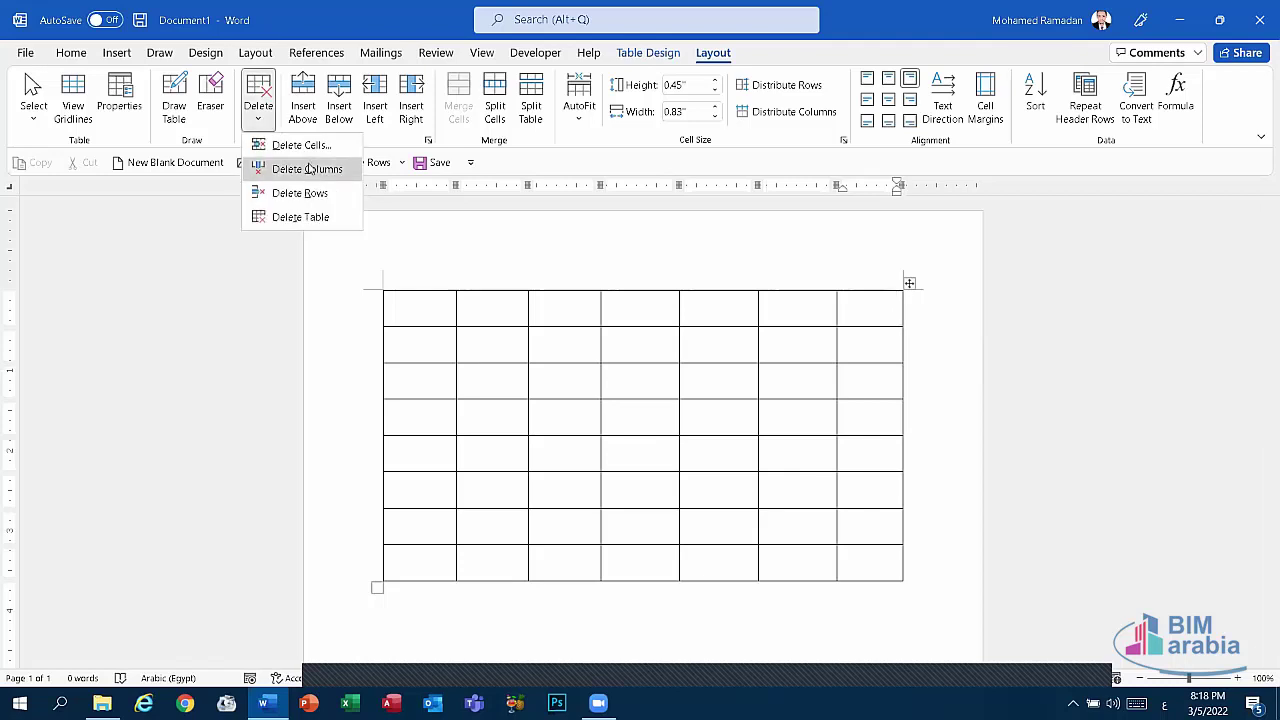
left_click(290, 170)
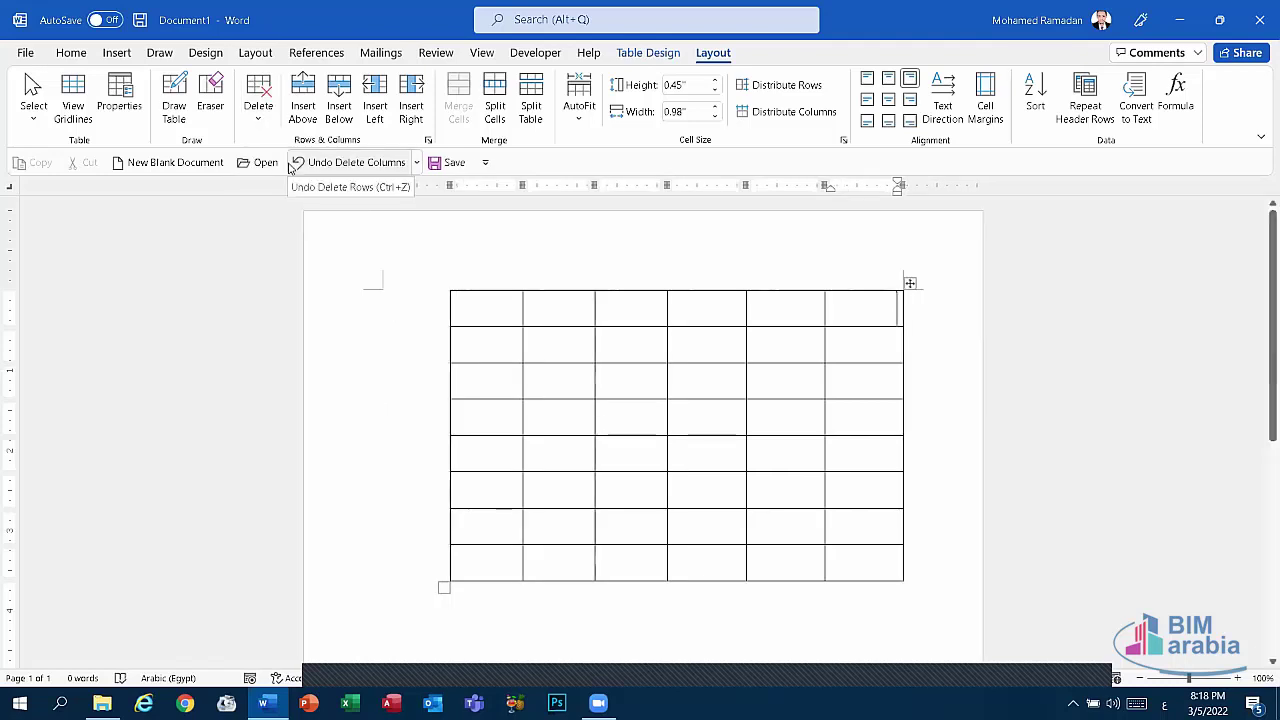
left_click(258, 122)
left_click(290, 220)
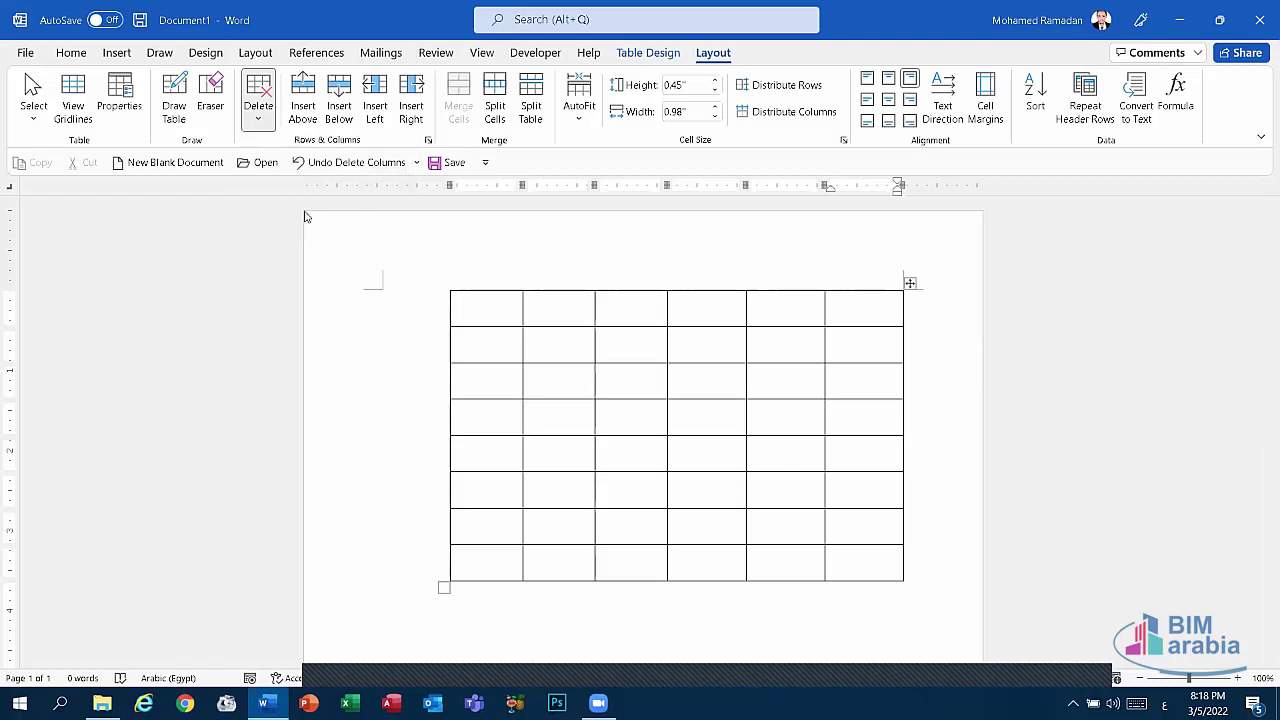
left_click(300, 162)
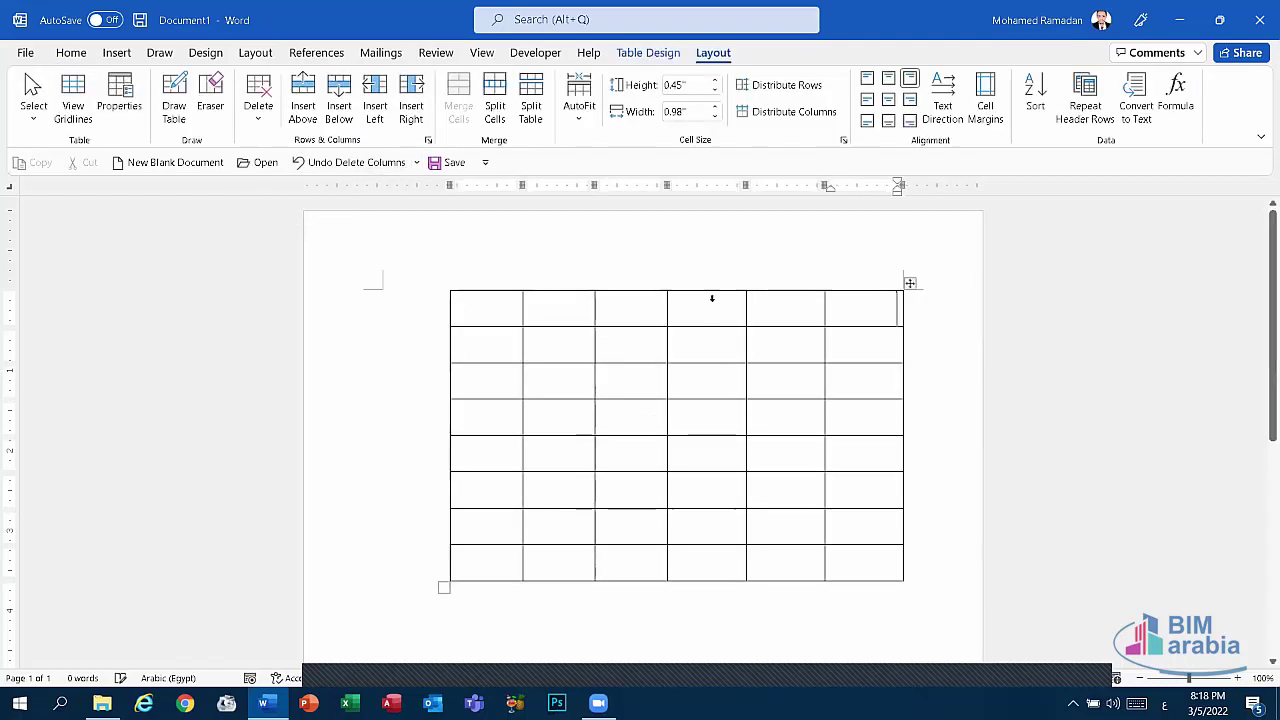
Delete a first-row cell with Shift cells right, then undo twice back to 7 by 9
left_click(262, 118)
left_click(290, 146)
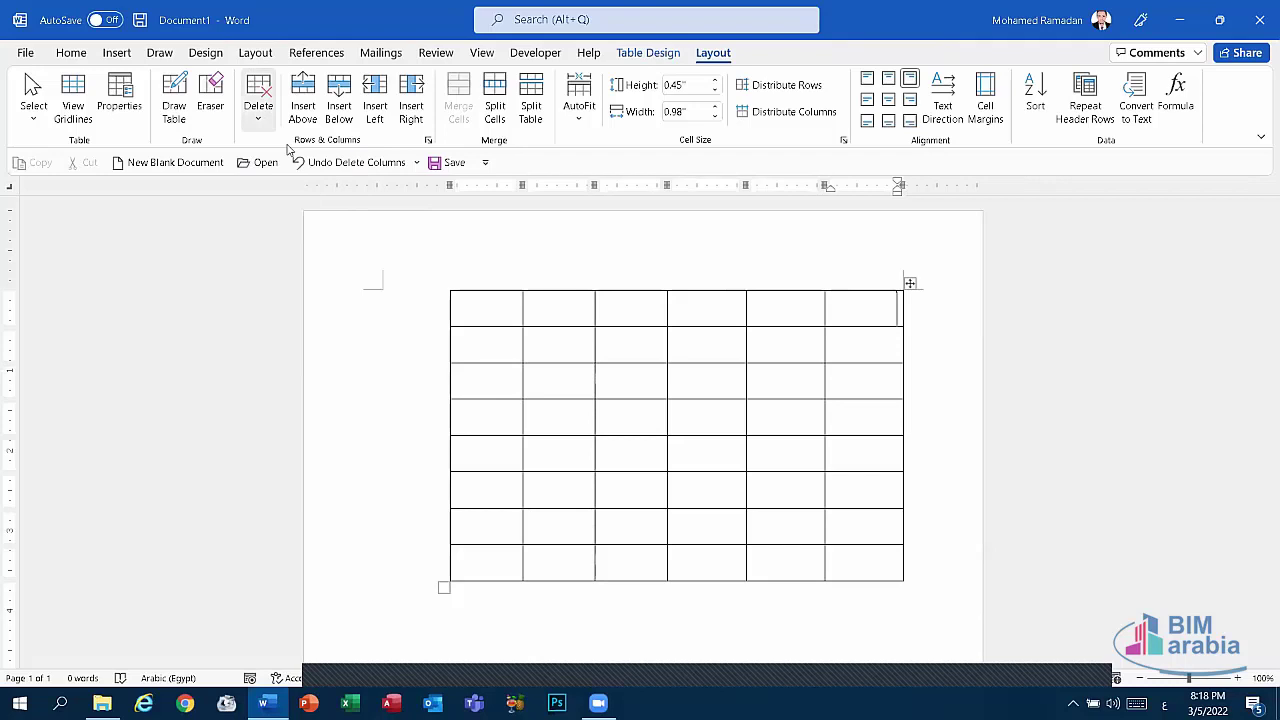
left_click(580, 337)
left_click(589, 308)
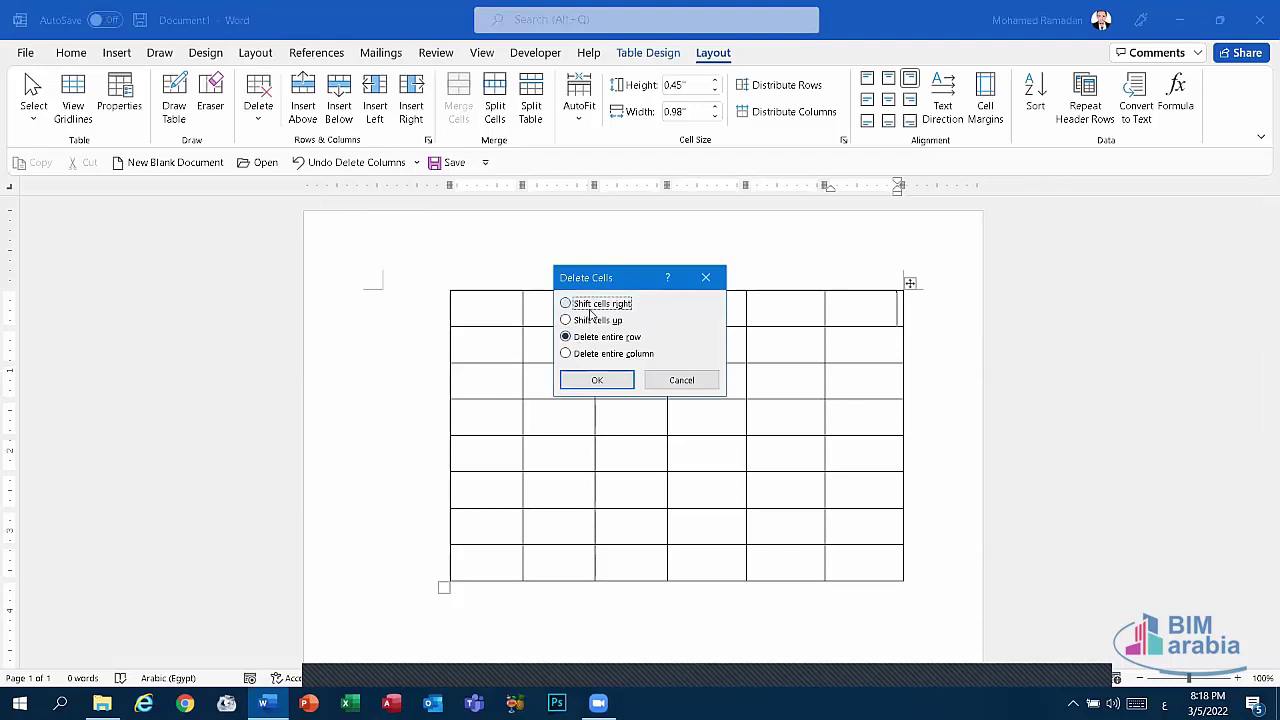
left_click(597, 380)
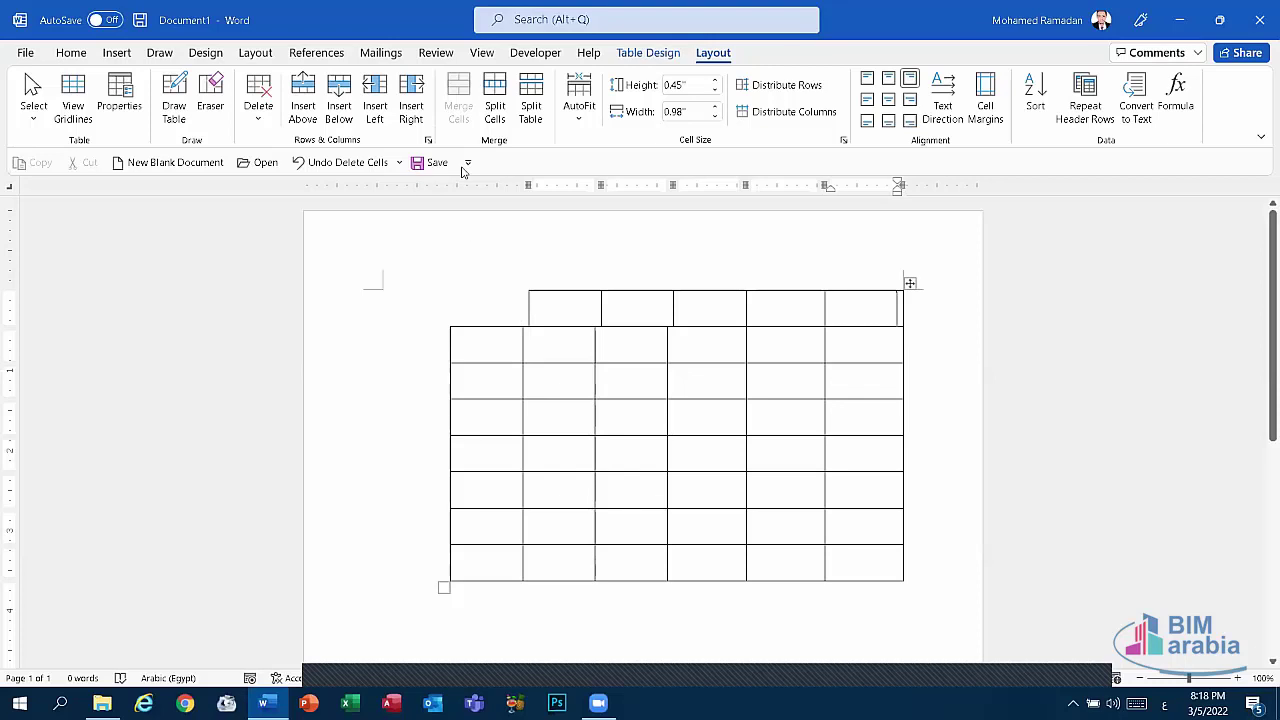
left_click(371, 163)
left_click(374, 163)
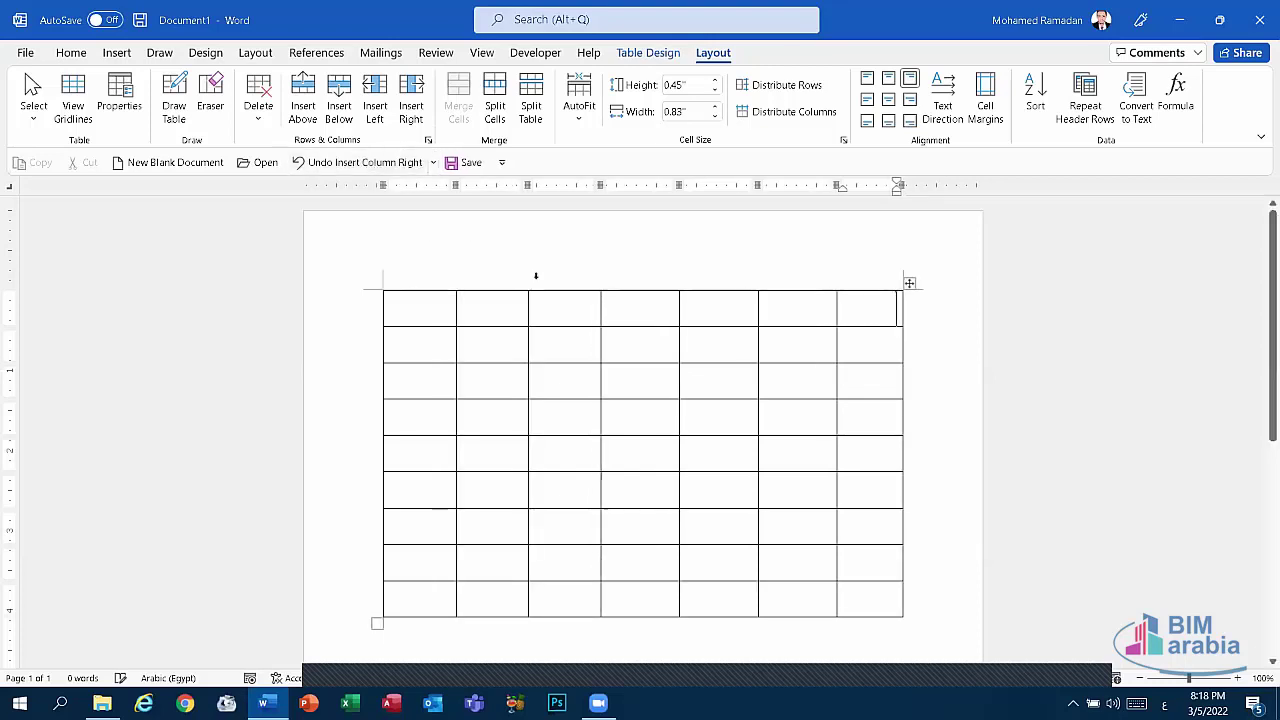
left_click(712, 311)
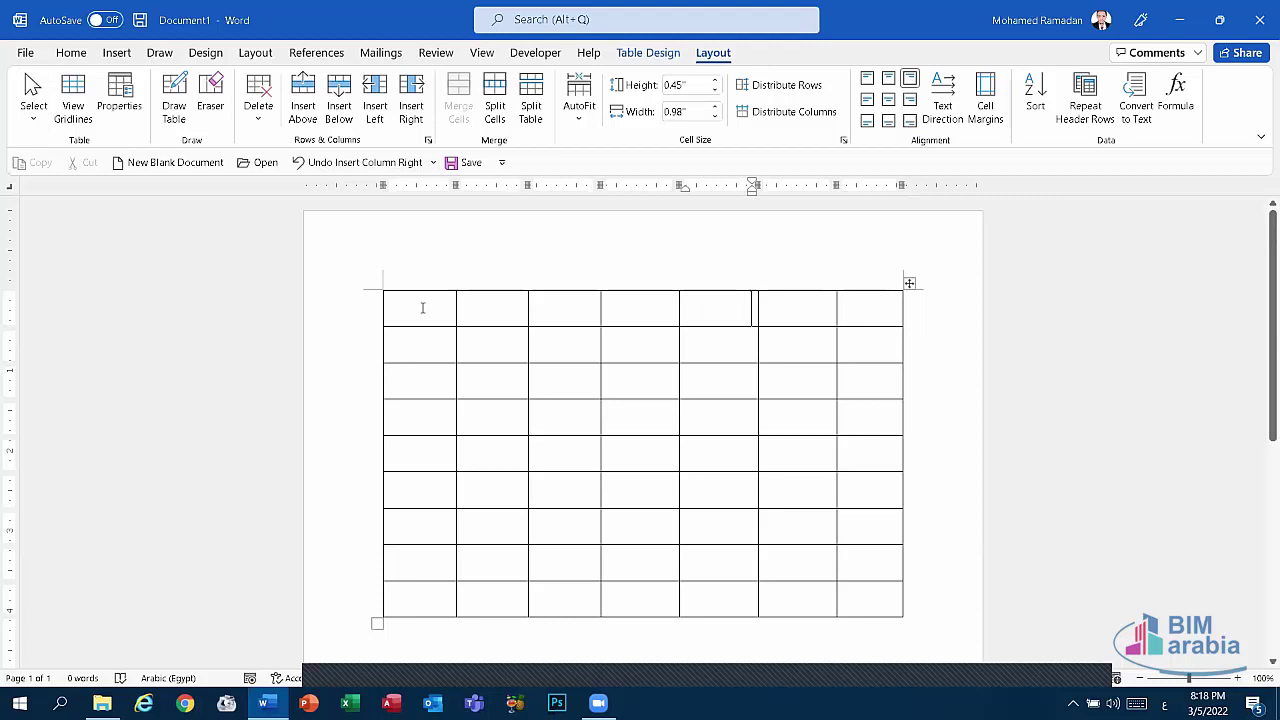
left_click_drag(422, 308, 610, 412)
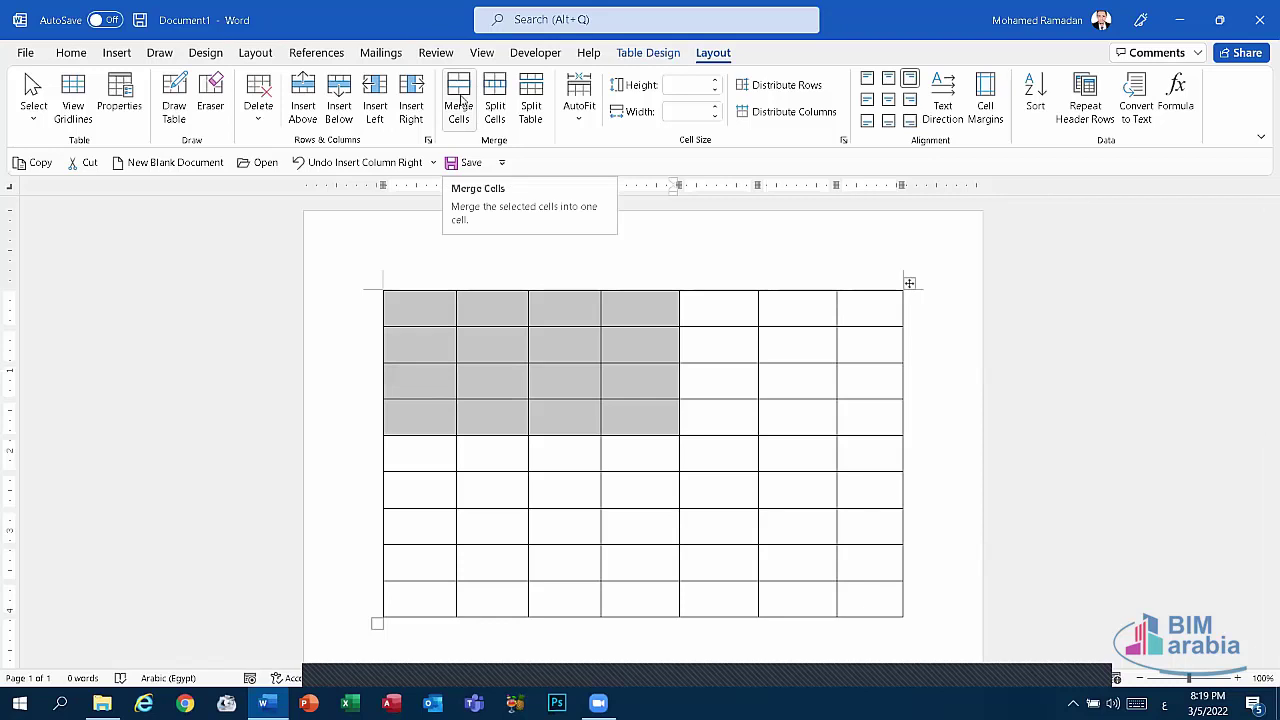
left_click(461, 97)
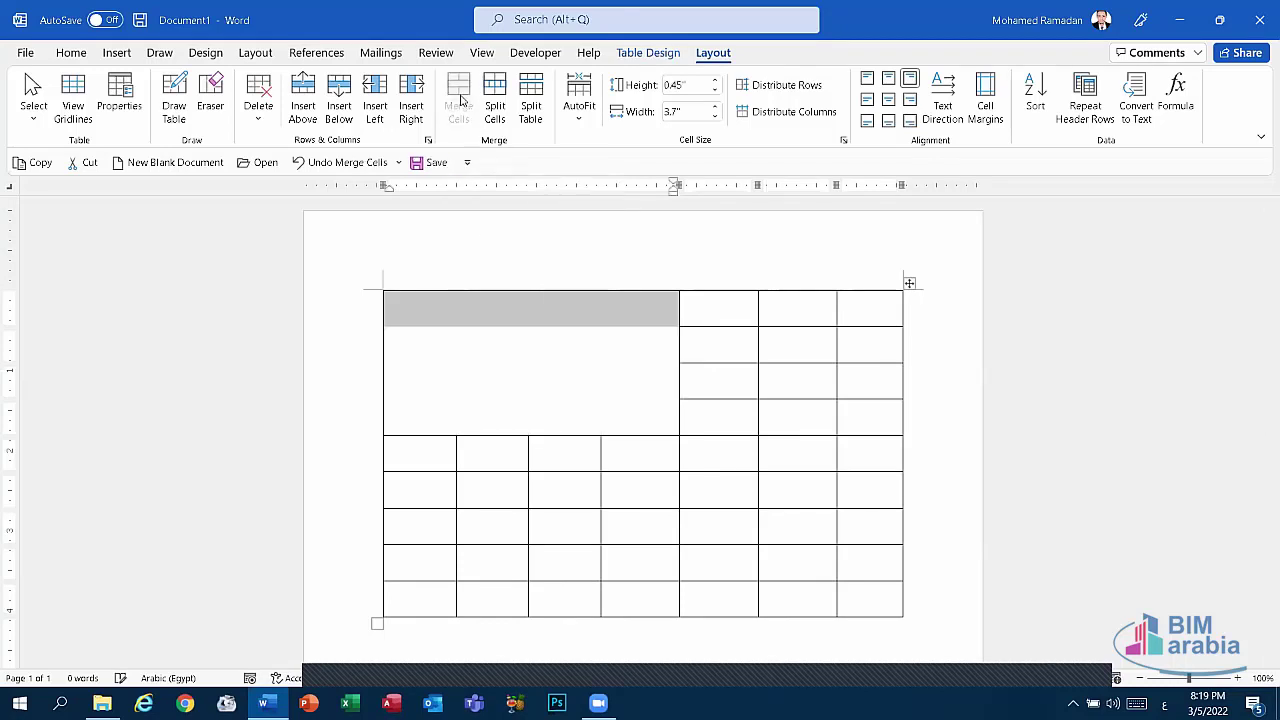
left_click(585, 352)
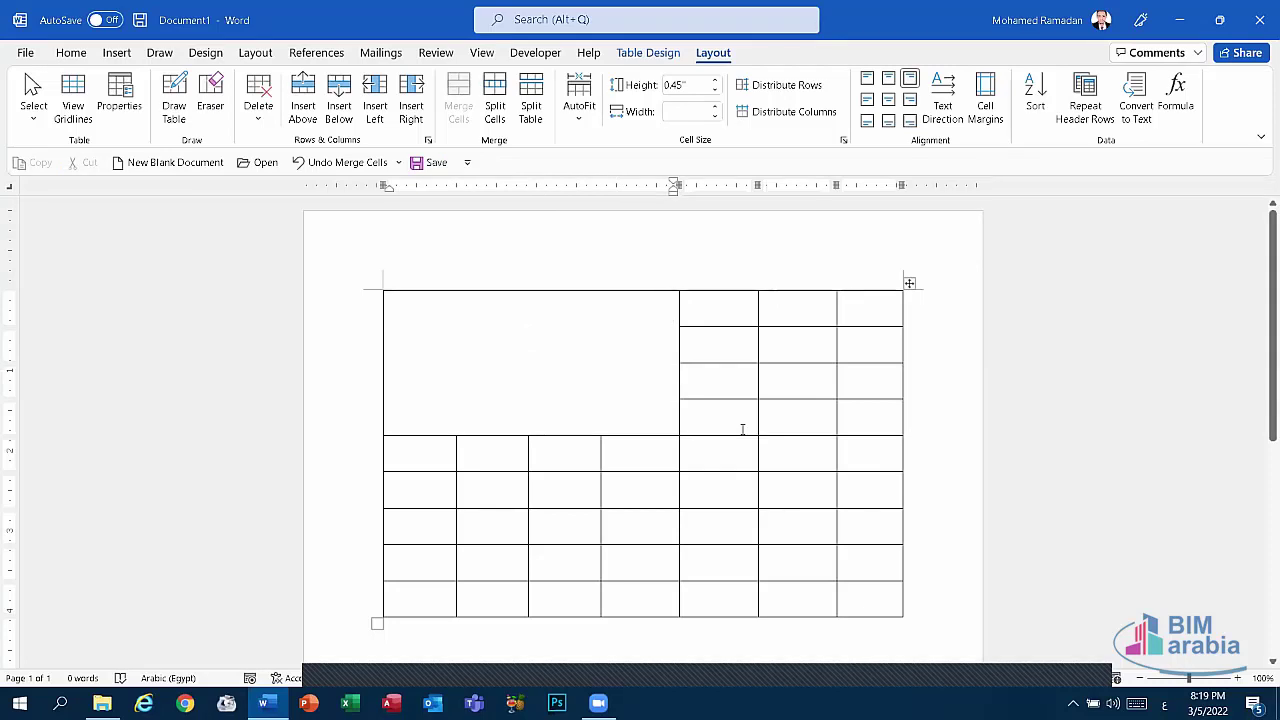
left_click(368, 162)
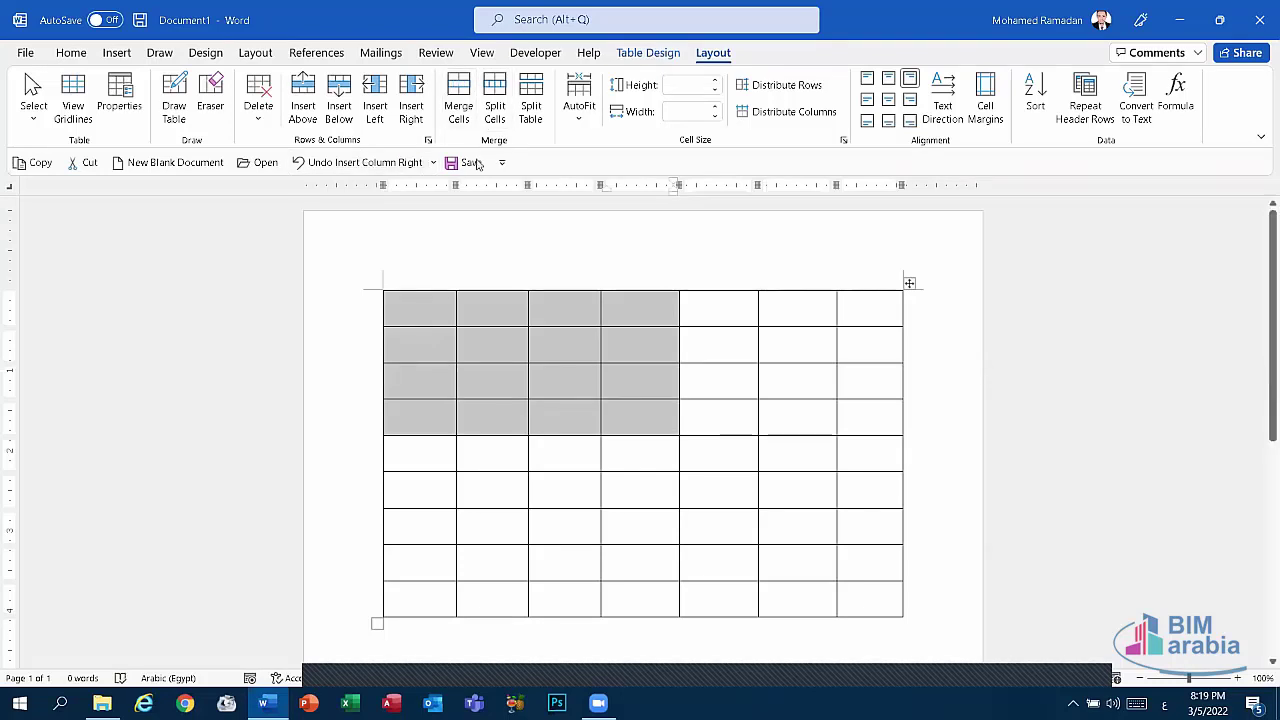
left_click(458, 100)
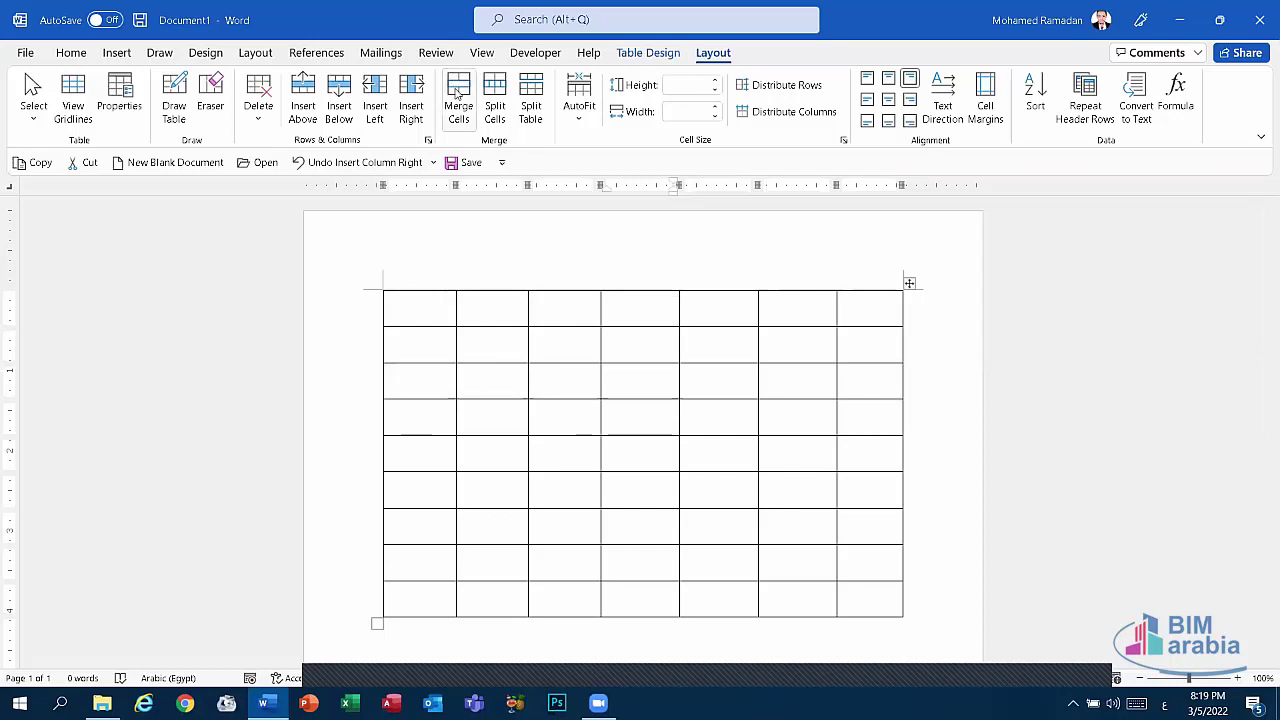
left_click(632, 308)
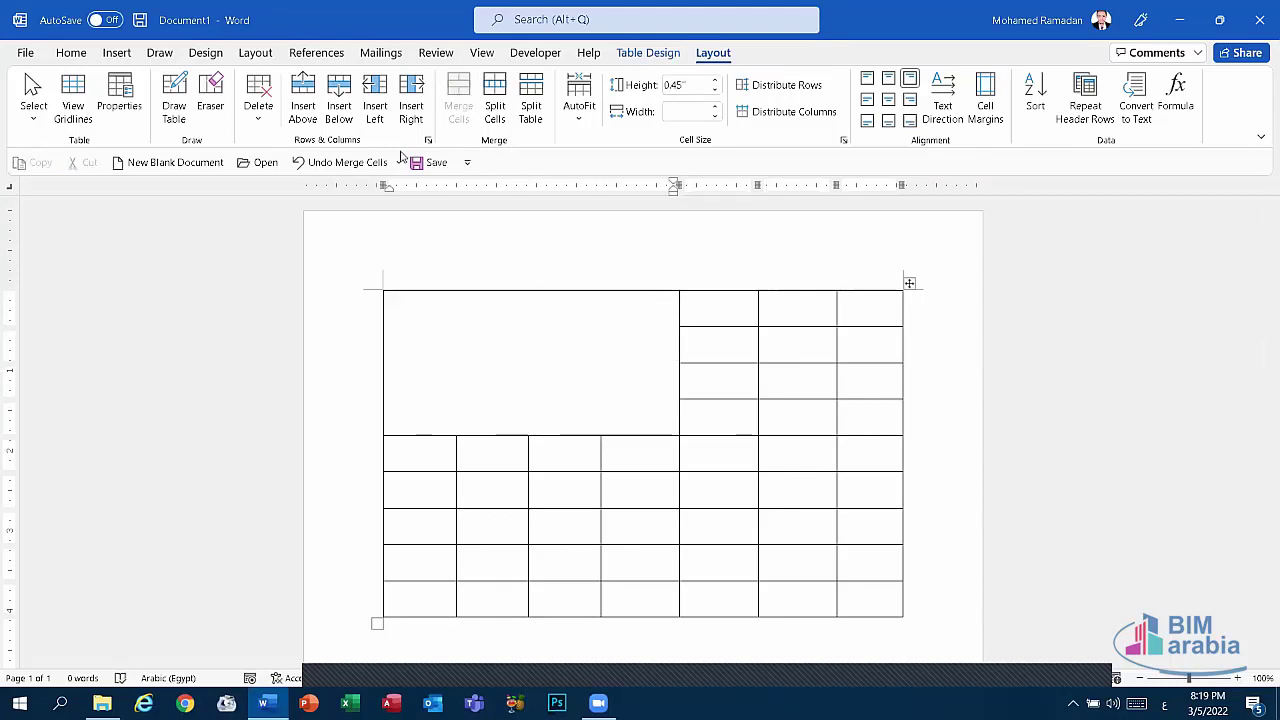
left_click(347, 162)
left_click(598, 380)
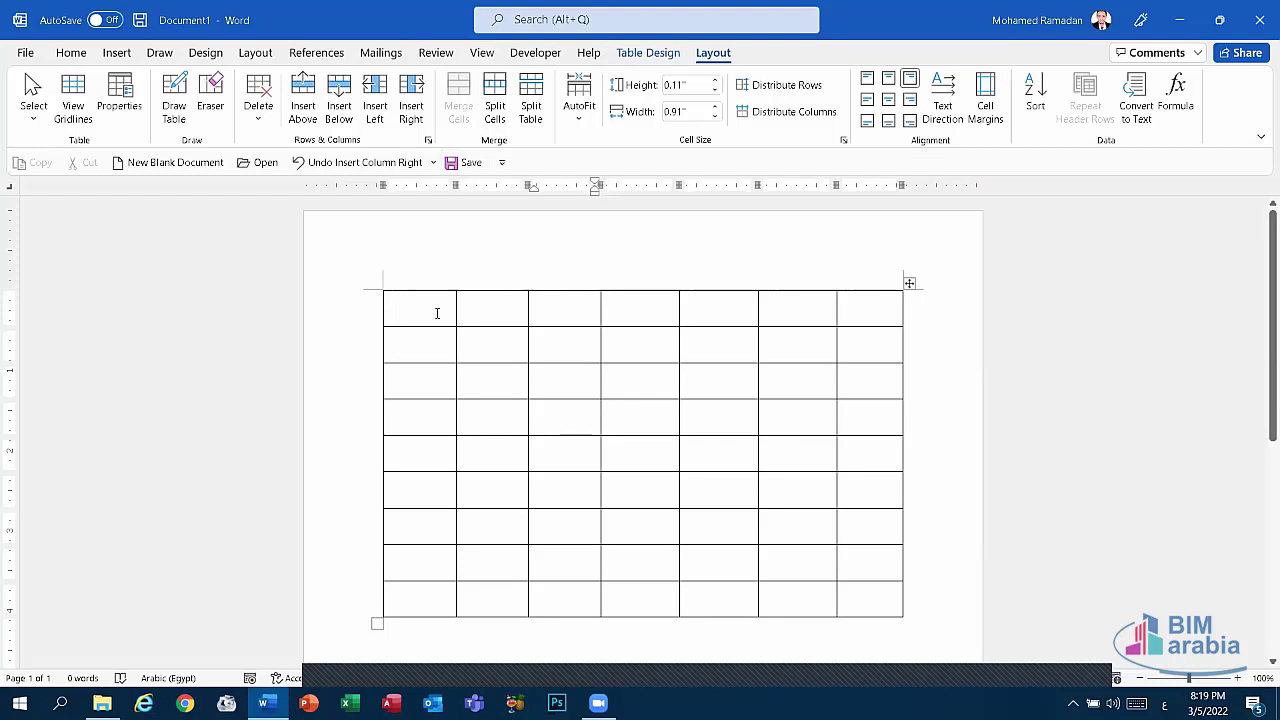
left_click_drag(437, 313, 497, 313)
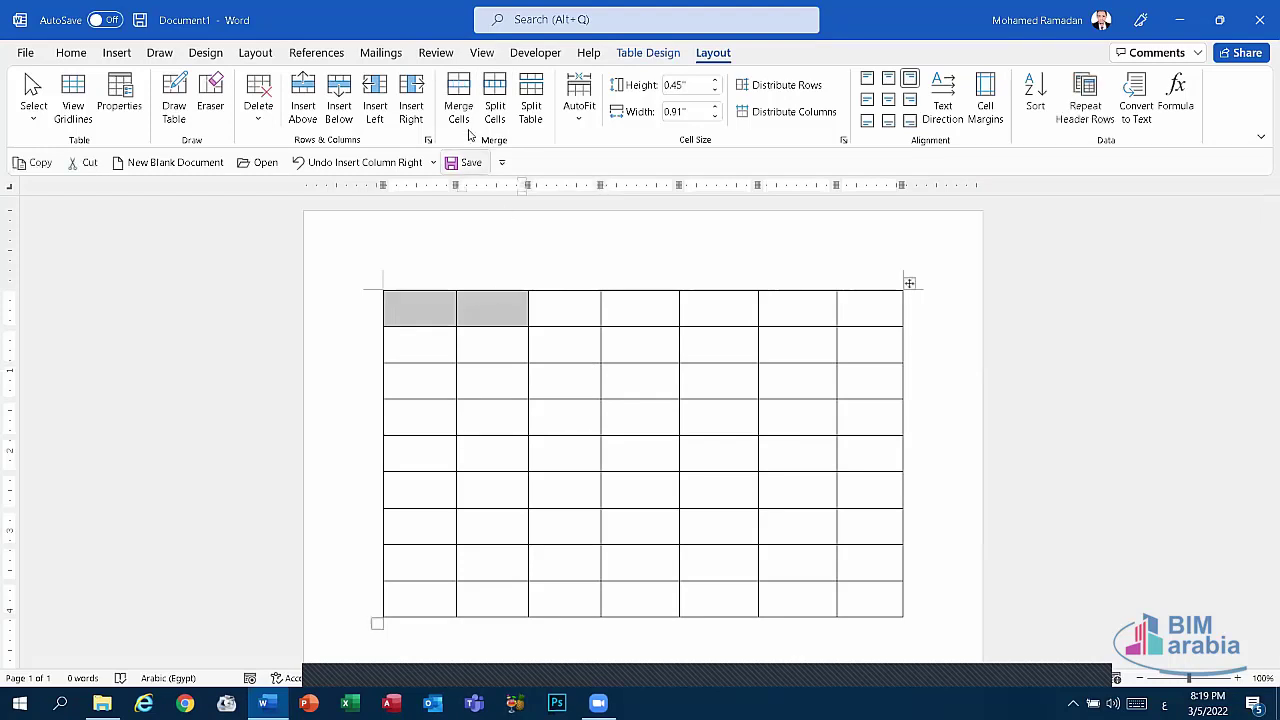
left_click(458, 108)
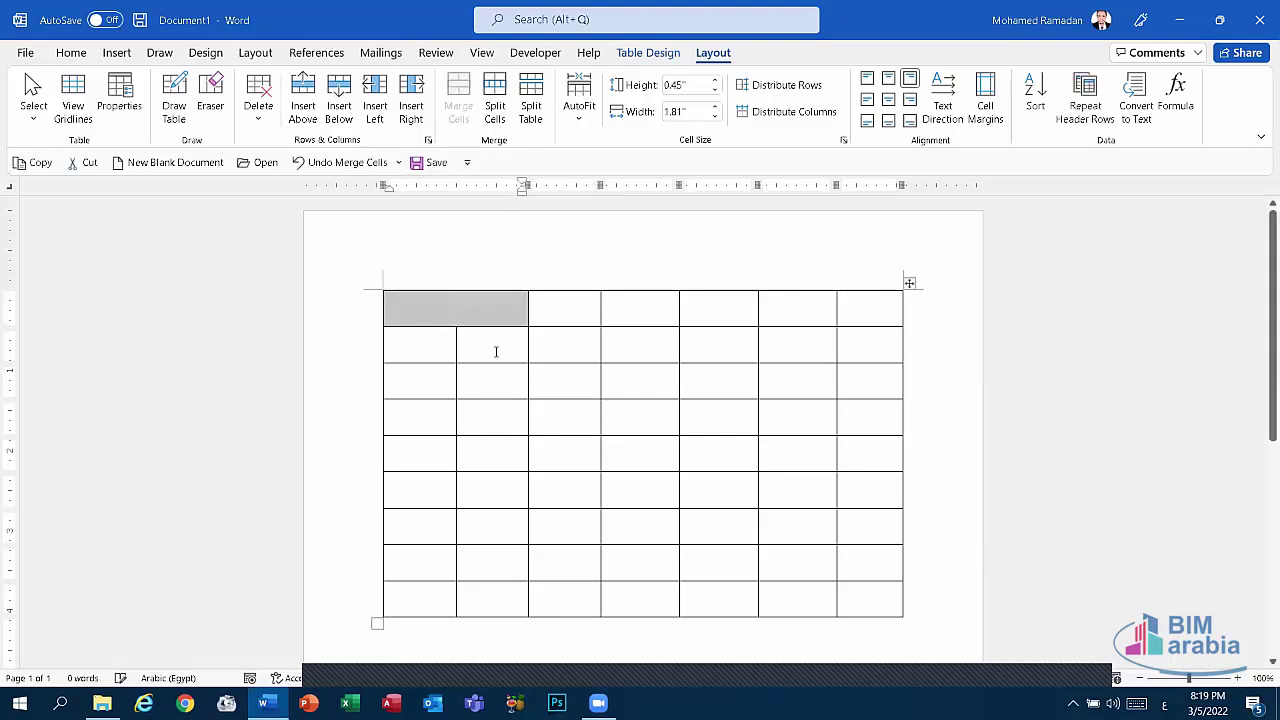
left_click(463, 305)
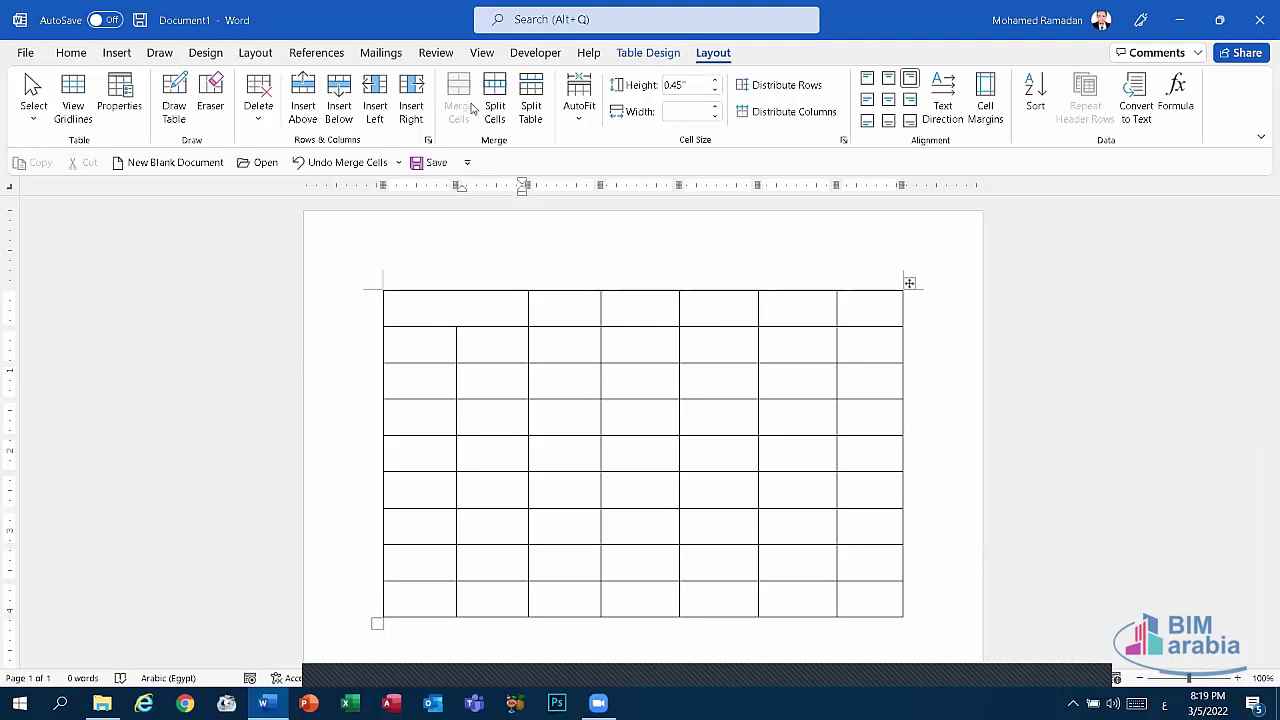
left_click(357, 162)
left_click(870, 418)
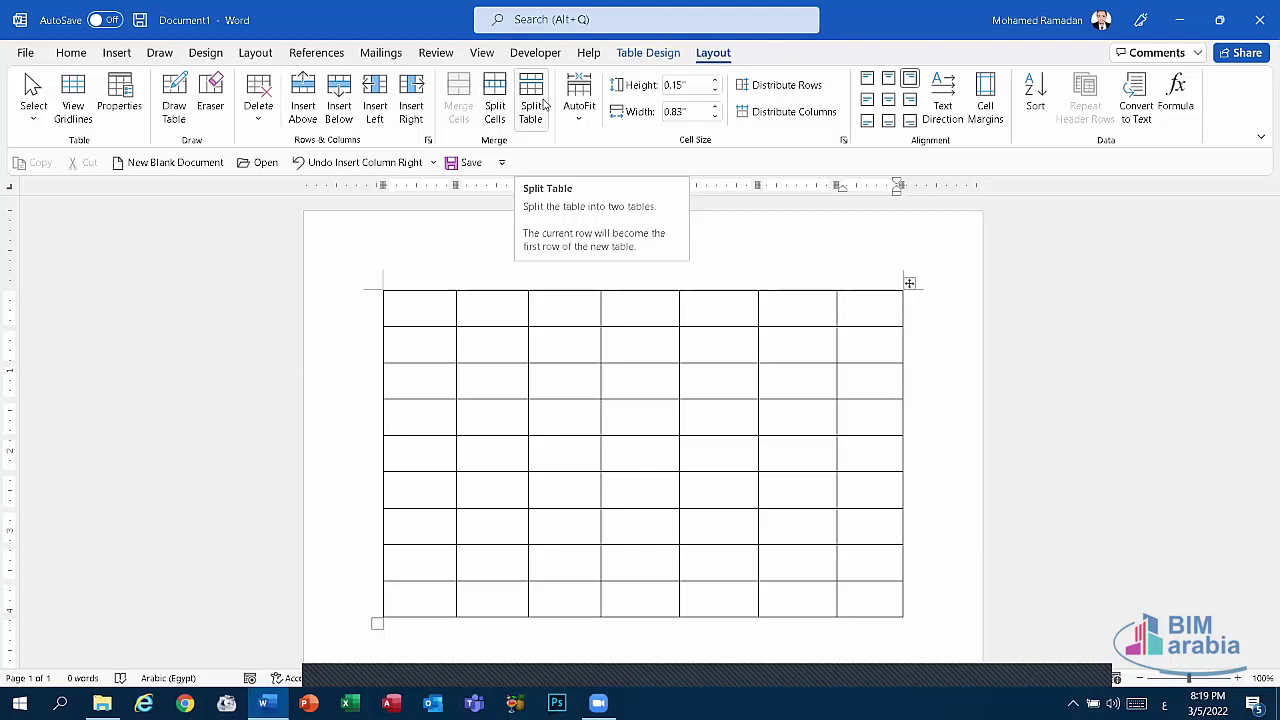
left_click(531, 100)
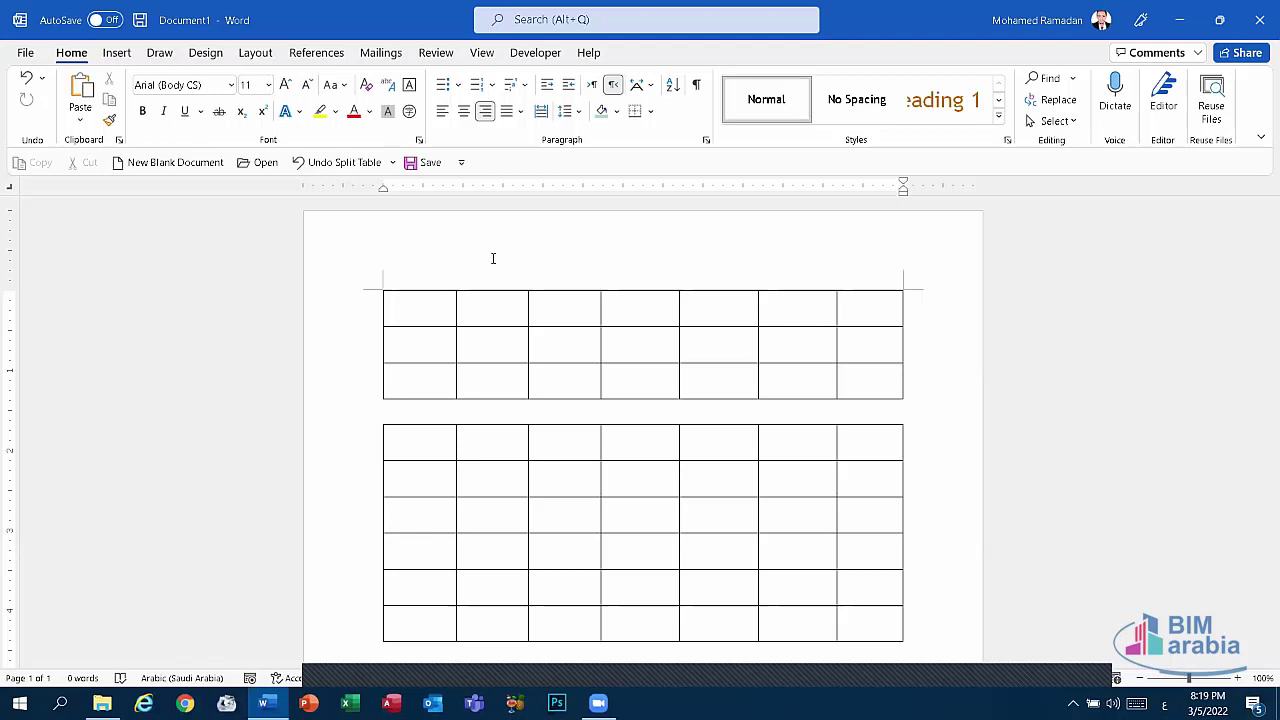
left_click(904, 349)
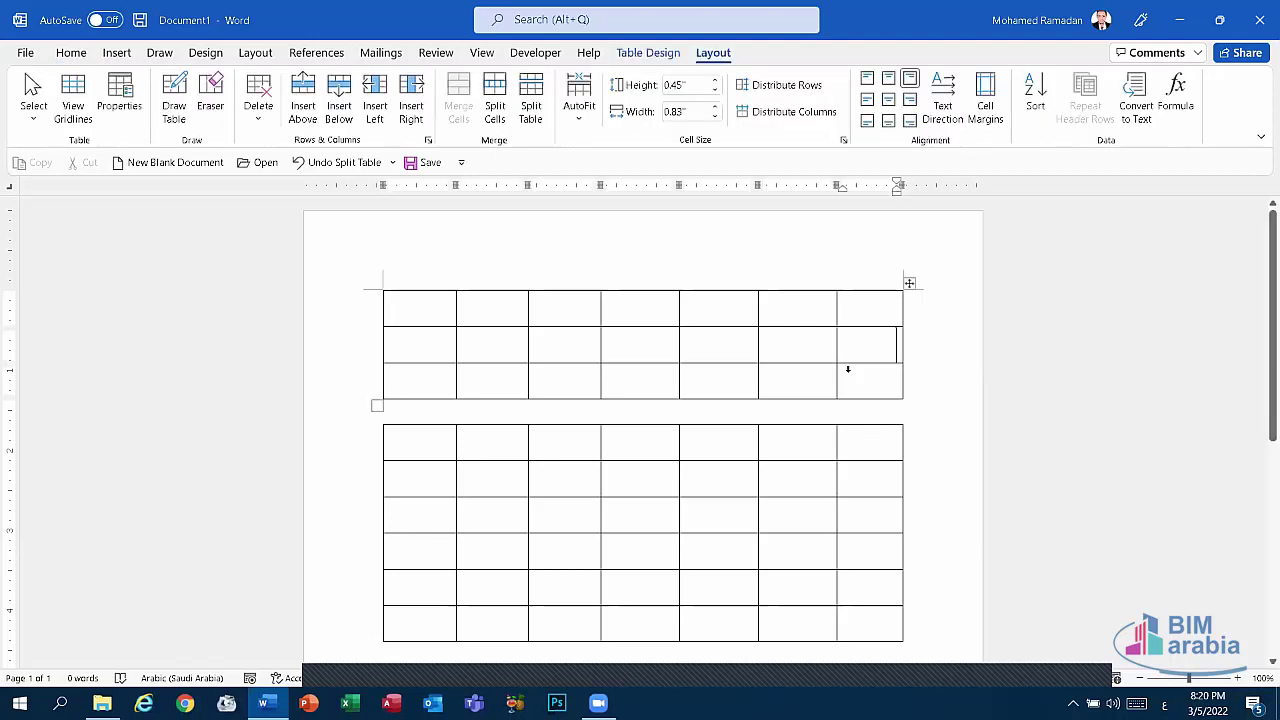
left_click(344, 162)
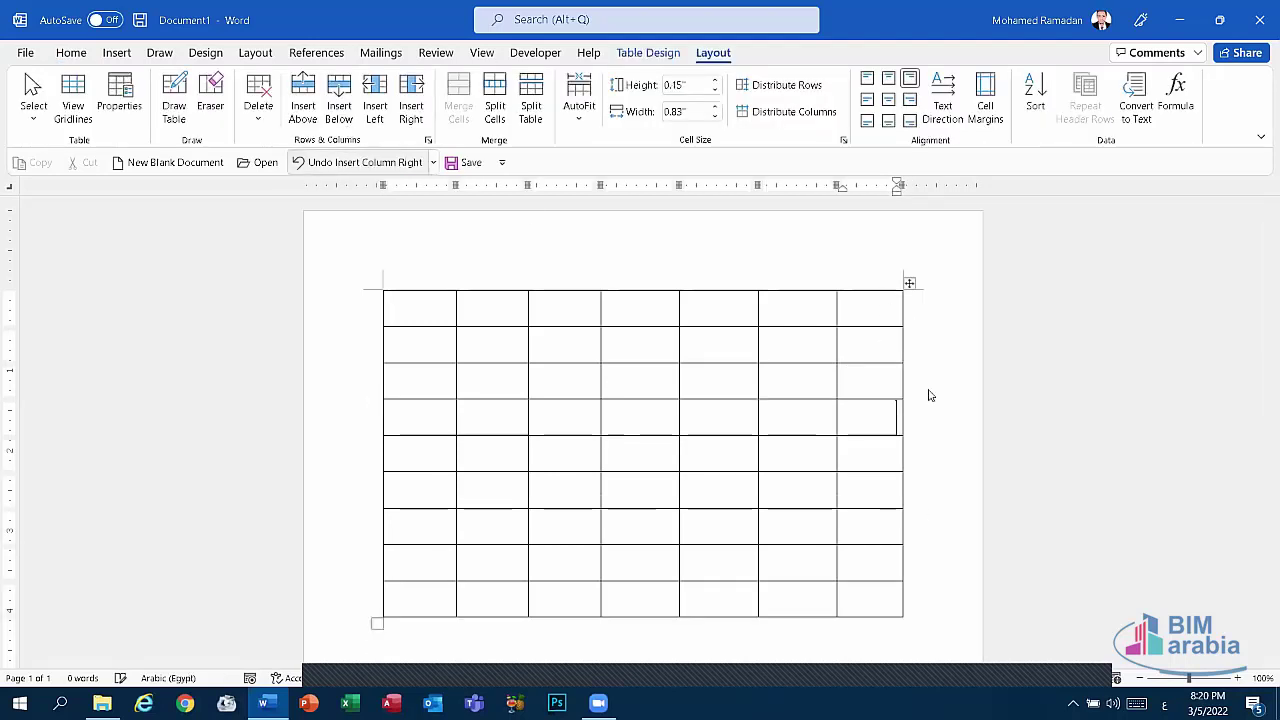
left_click(874, 461)
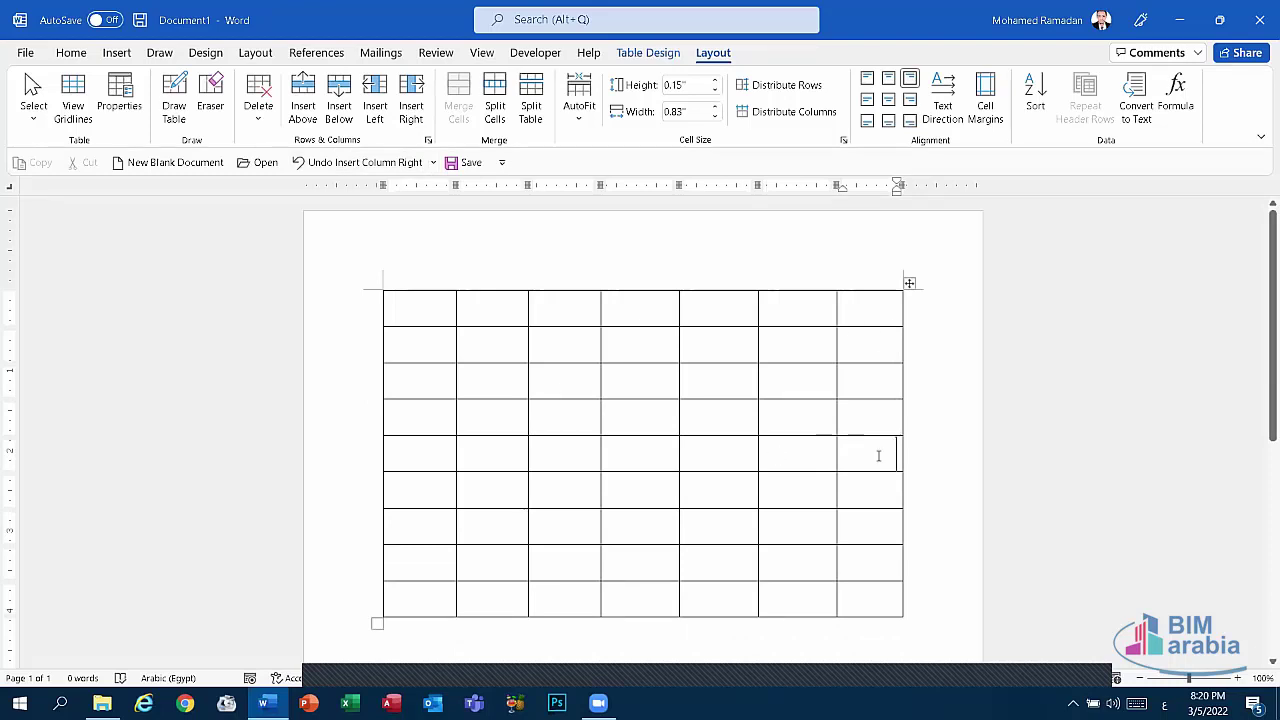
left_click(535, 104)
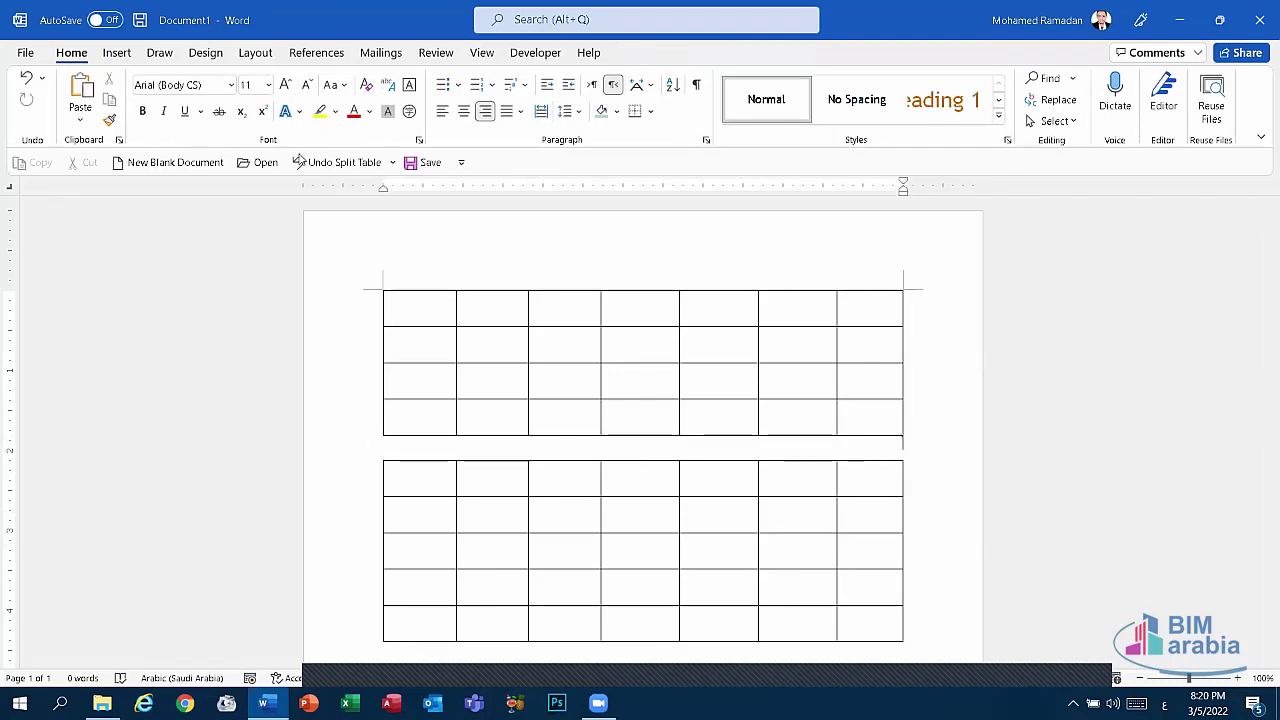
left_click(335, 162)
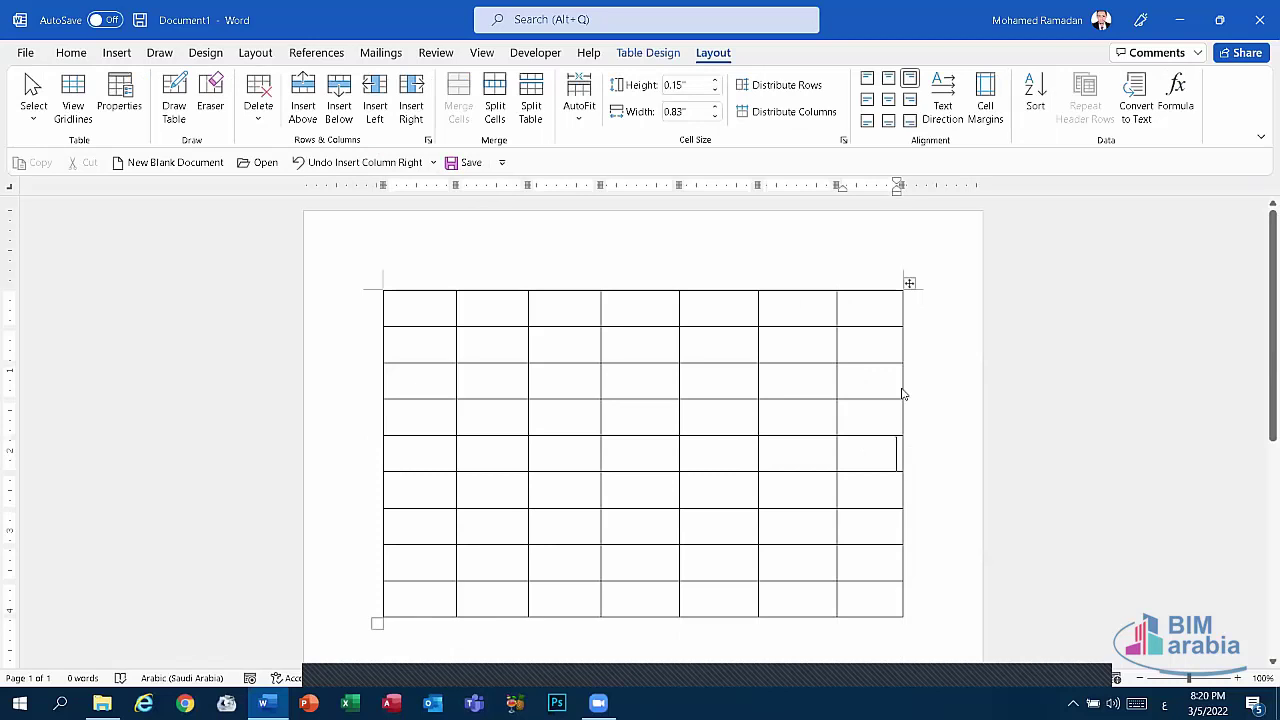
left_click(811, 340)
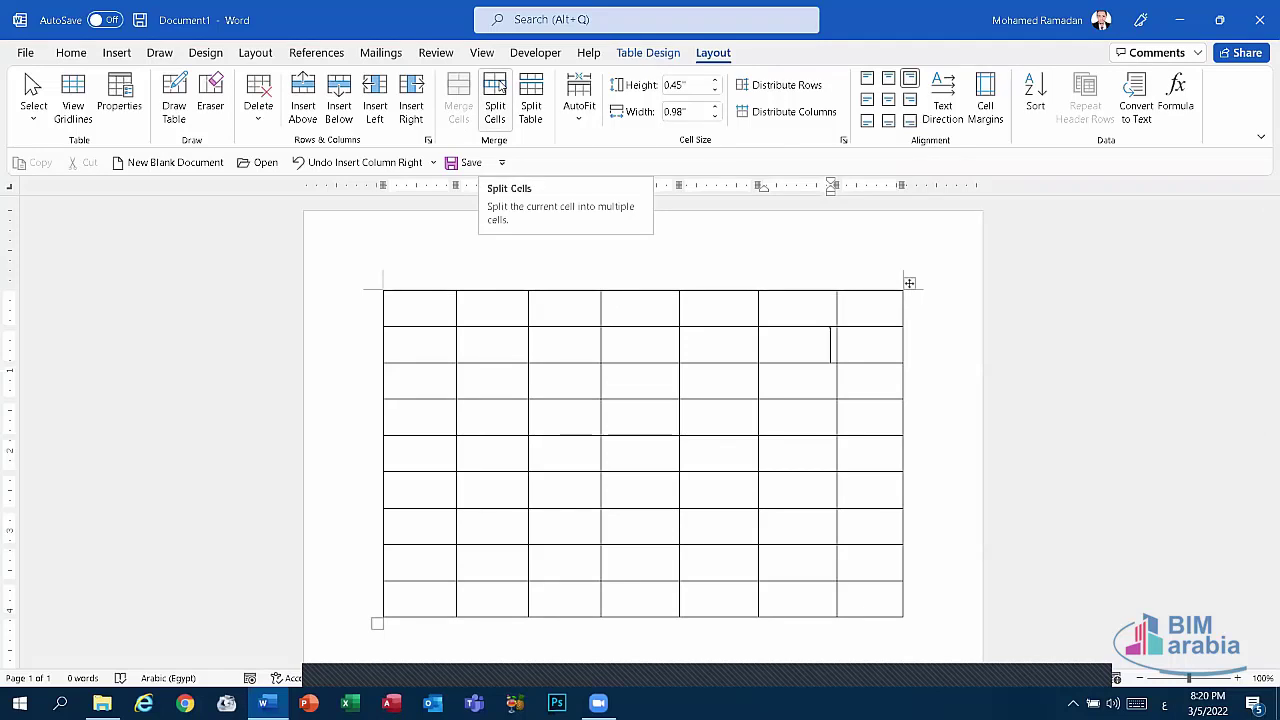
Split a cell into 3 columns by 2 rows and select the six new cells
left_click(497, 90)
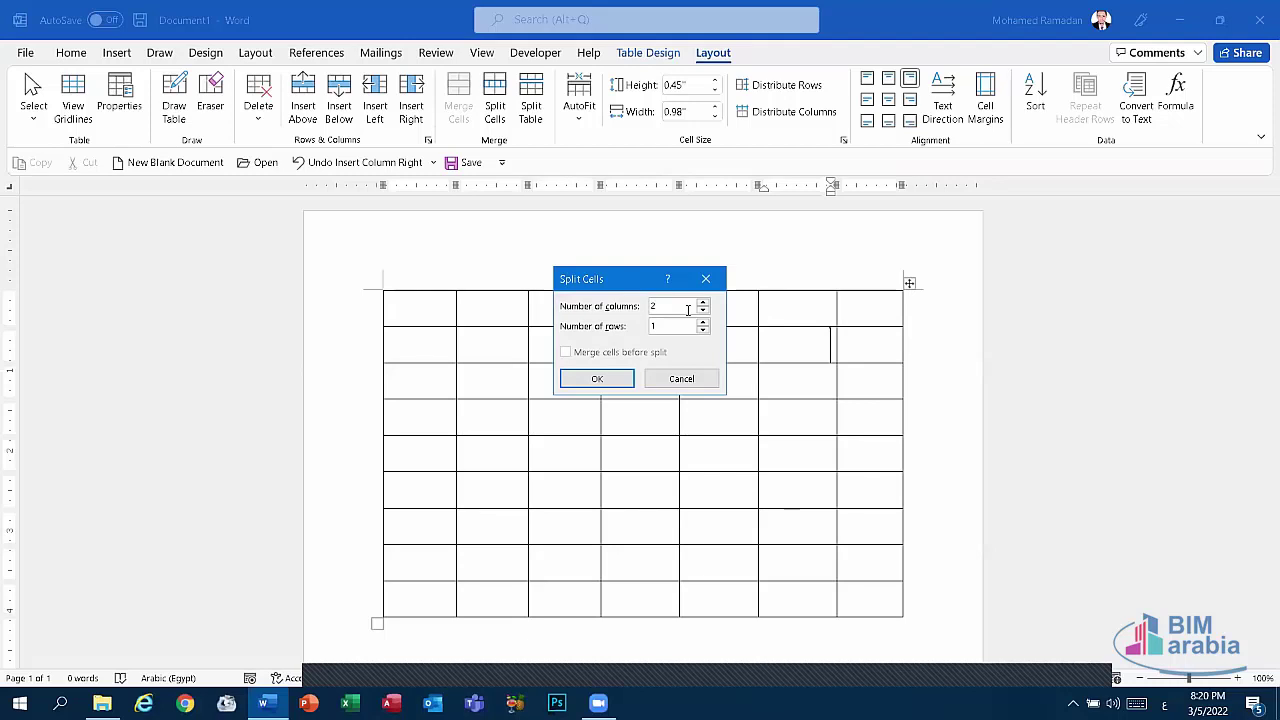
key("Up")
key("Tab")
key("Up")
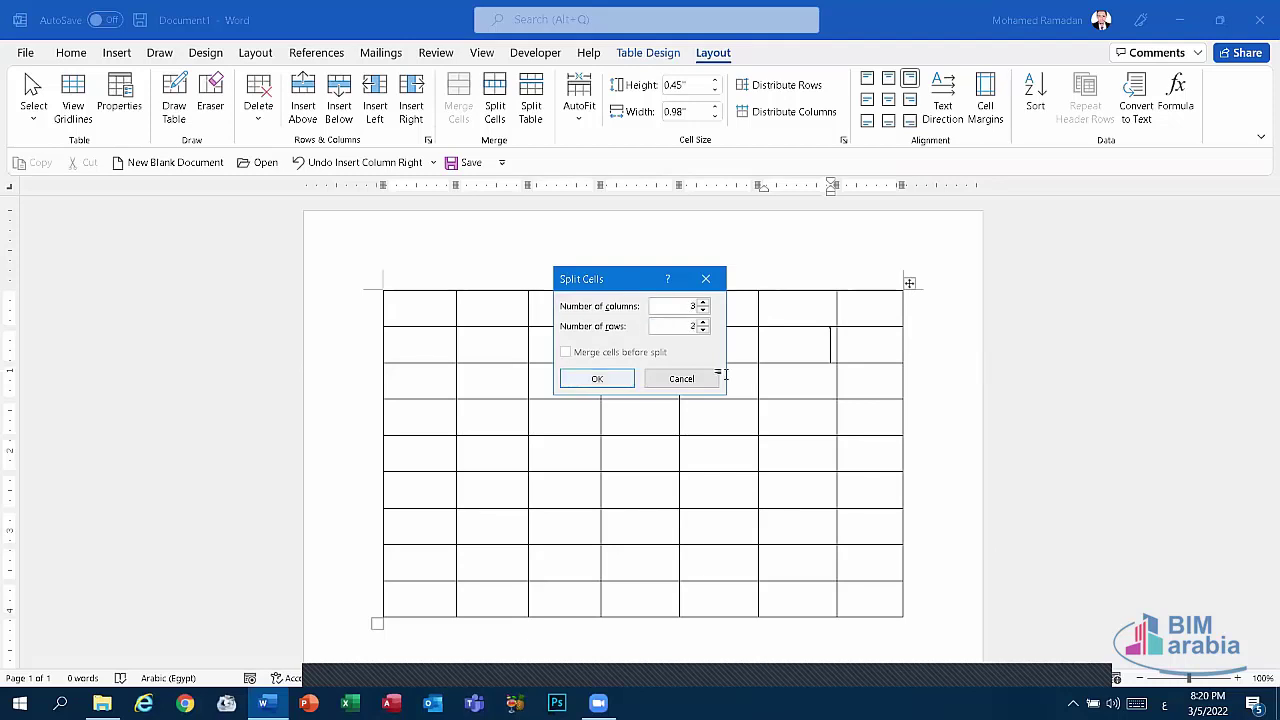
left_click(716, 378)
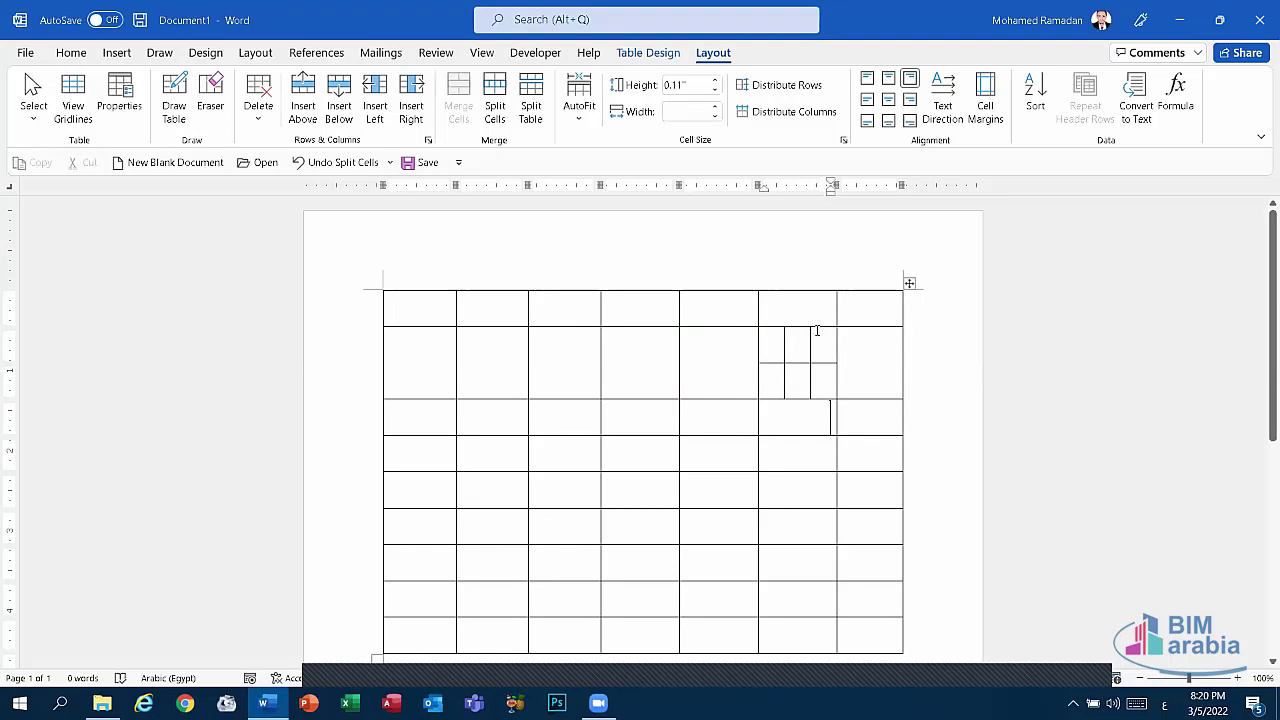
left_click_drag(796, 384, 808, 398)
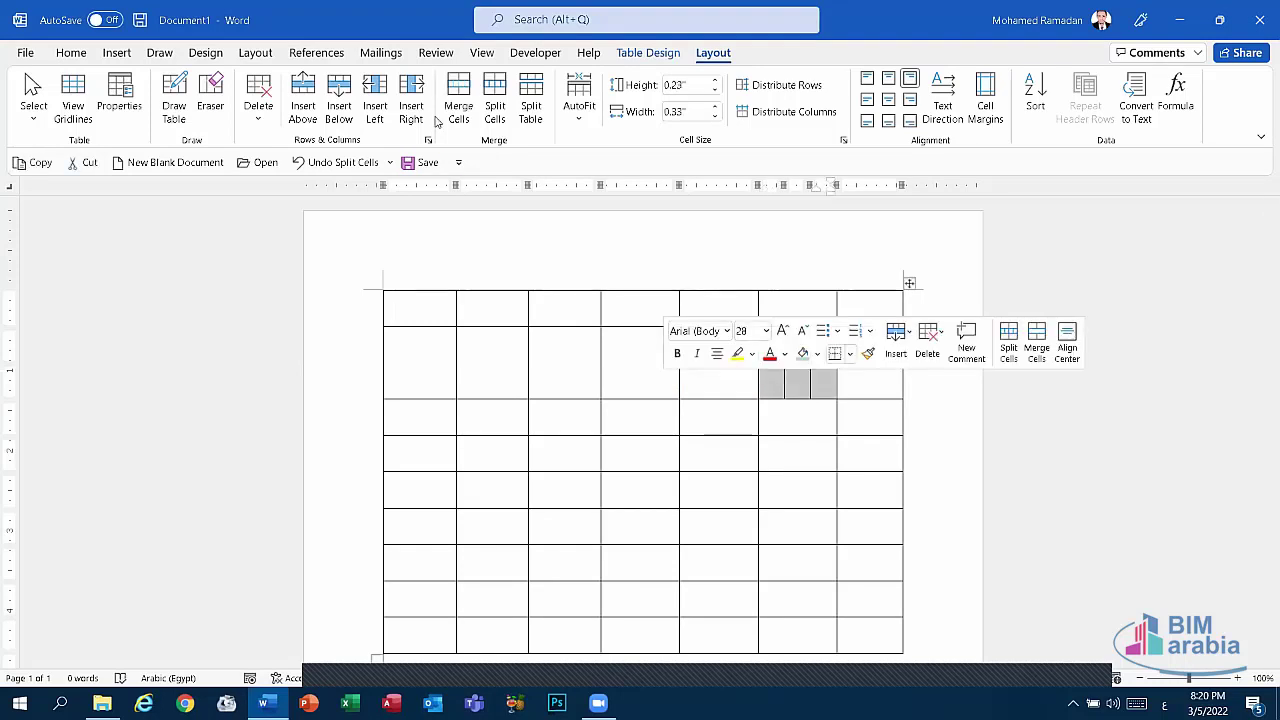
key("shift+Up")
Undo the split, then open Split Cells and close it without splitting
left_click(340, 162)
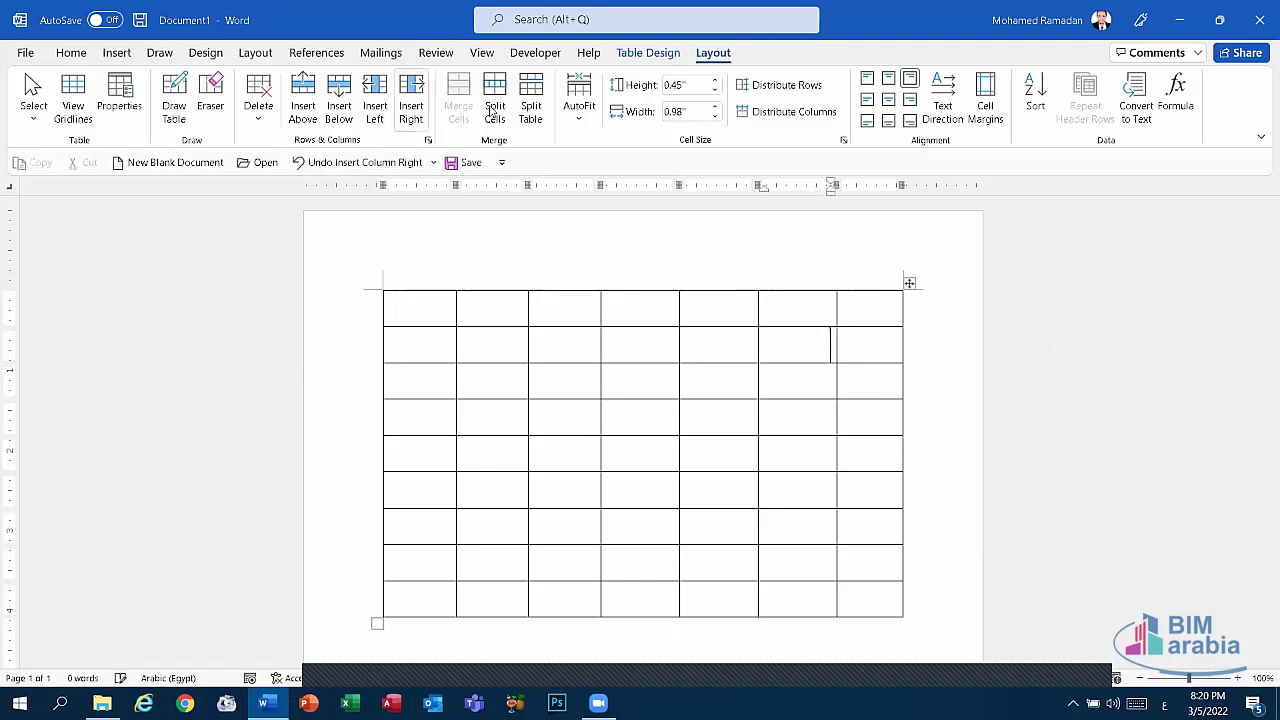
left_click(499, 113)
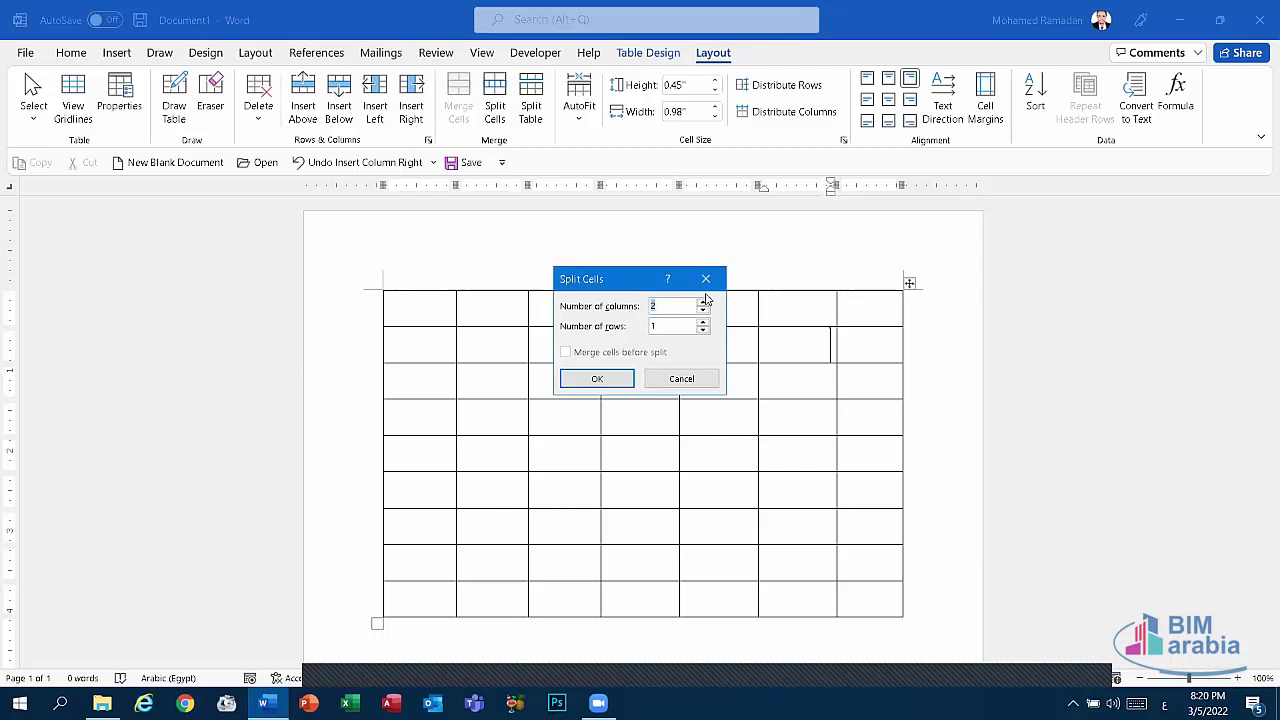
left_click(706, 280)
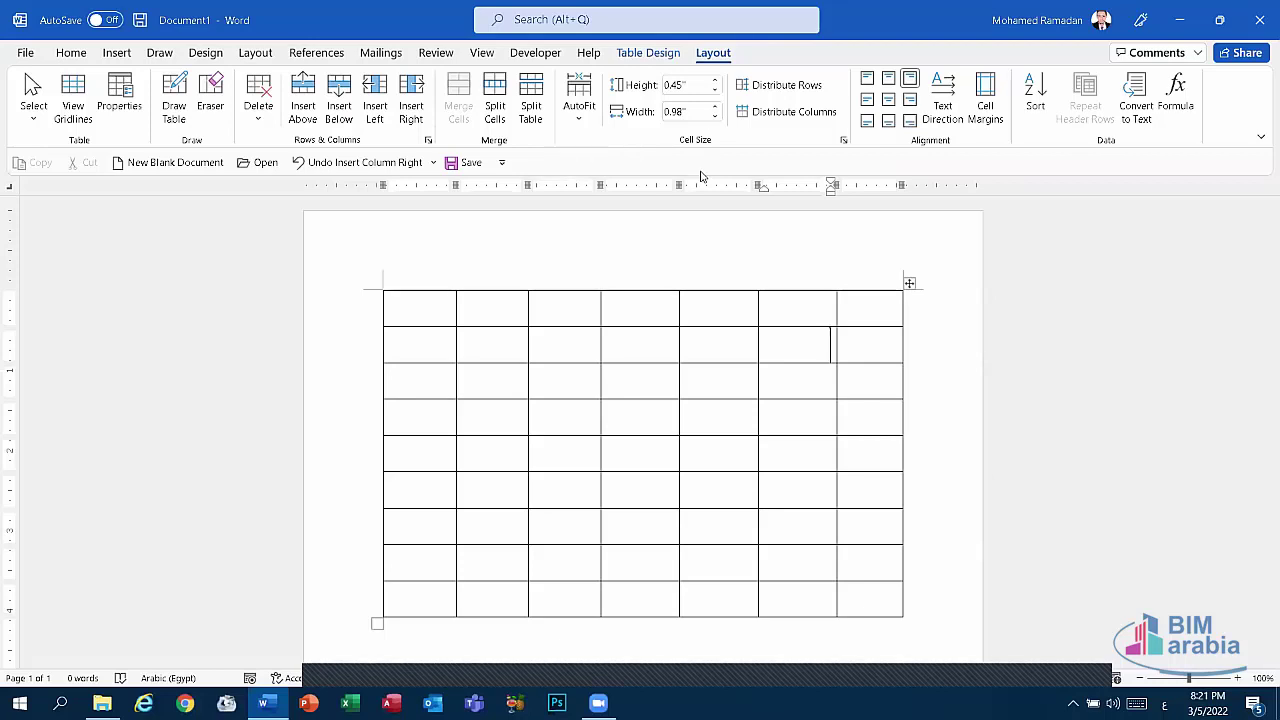
Apply AutoFit Contents and type sample characters in a cell to watch it resize
left_click(580, 108)
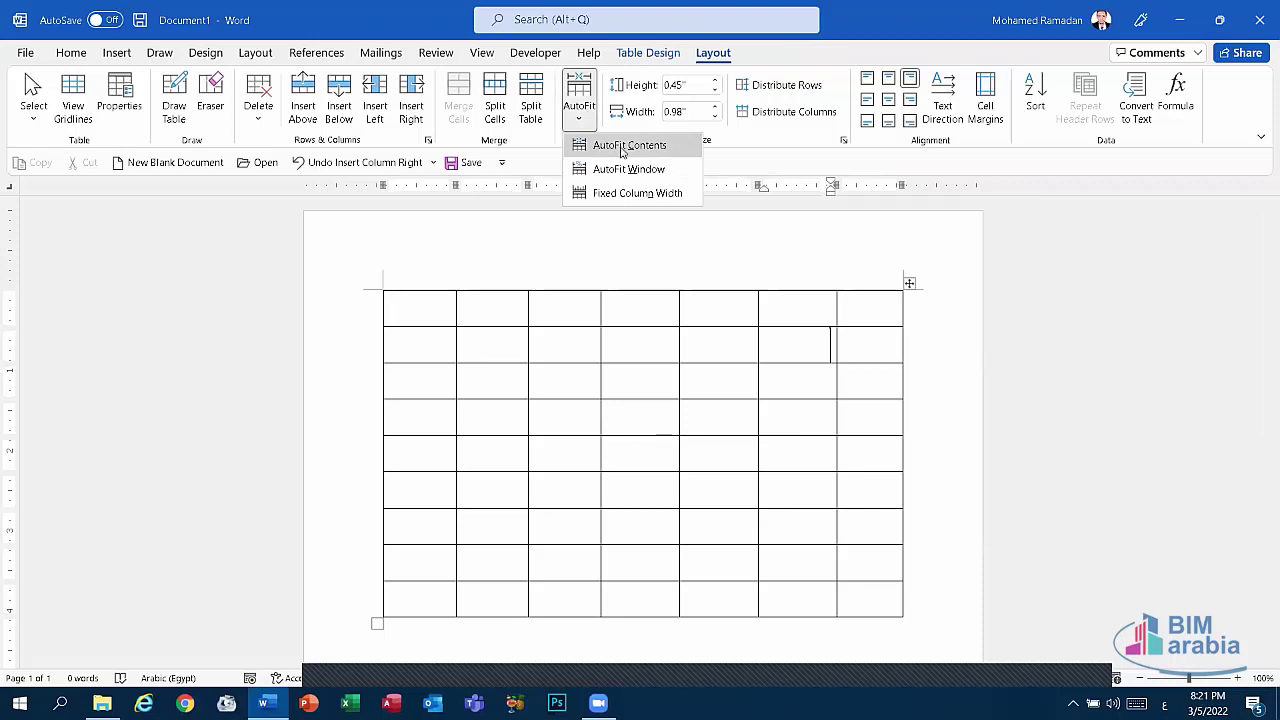
left_click(622, 150)
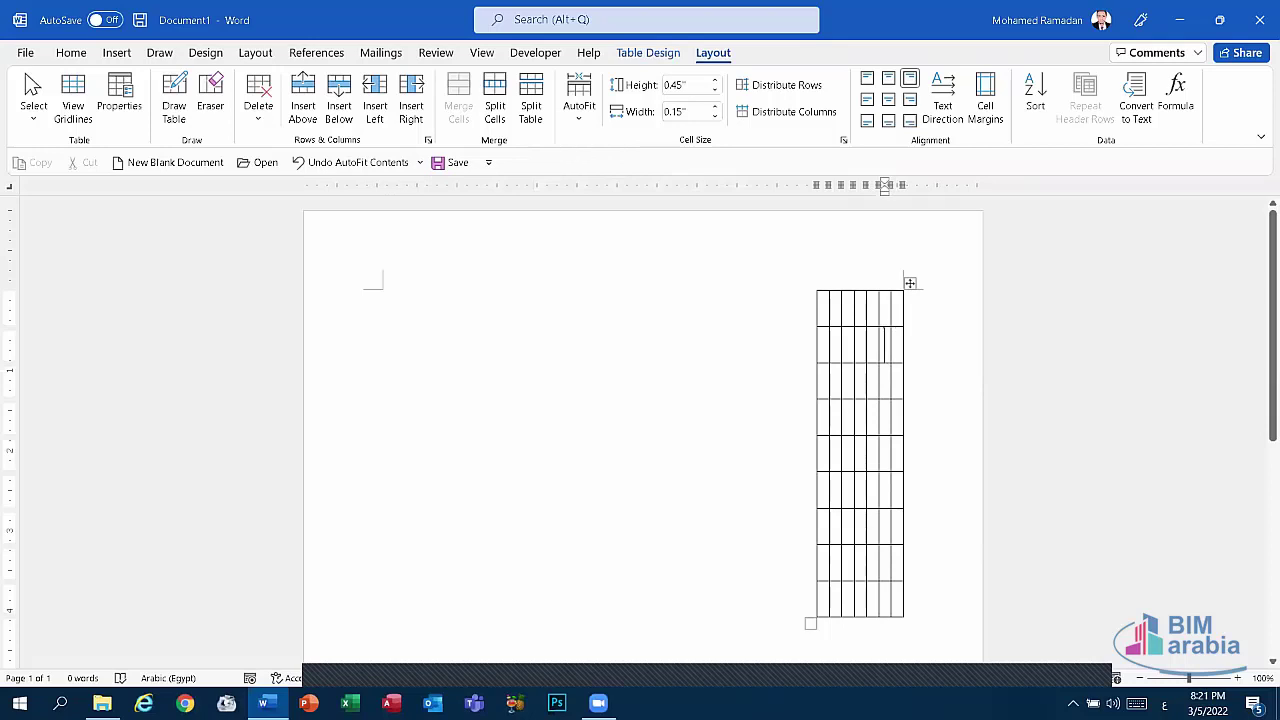
type("ةةةةةةة")
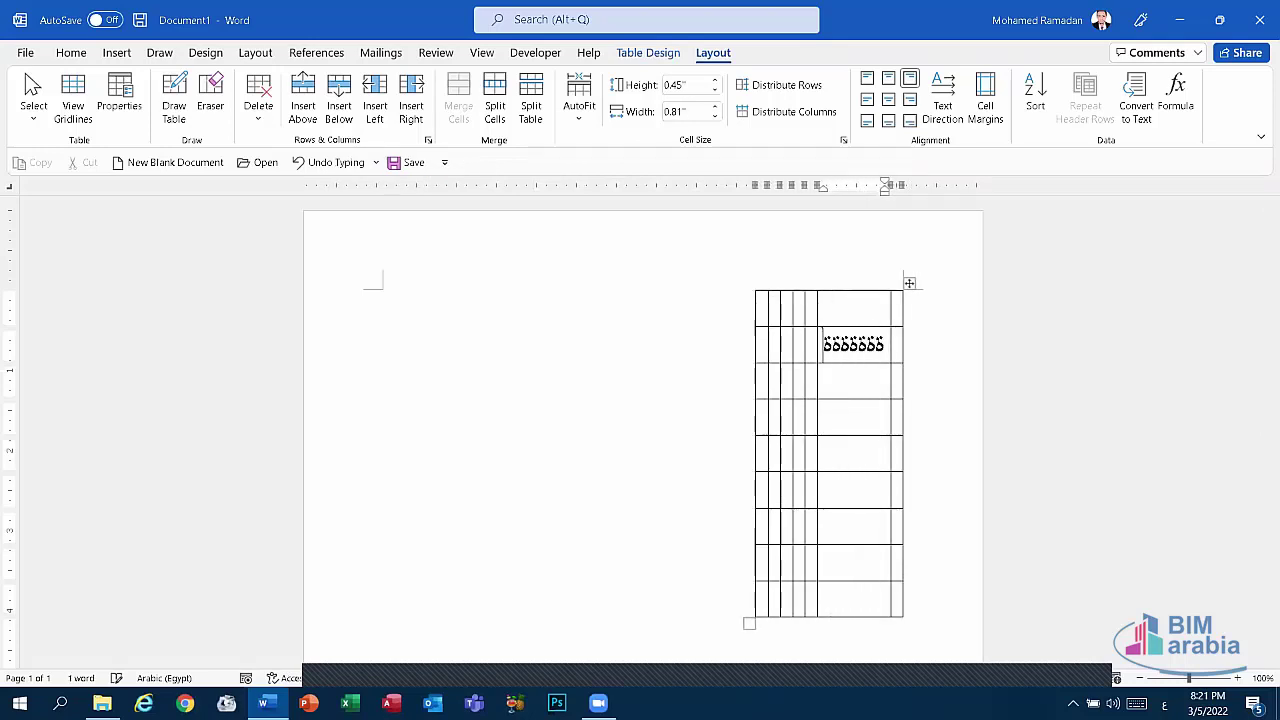
type("ةة")
type("ةةةةةة")
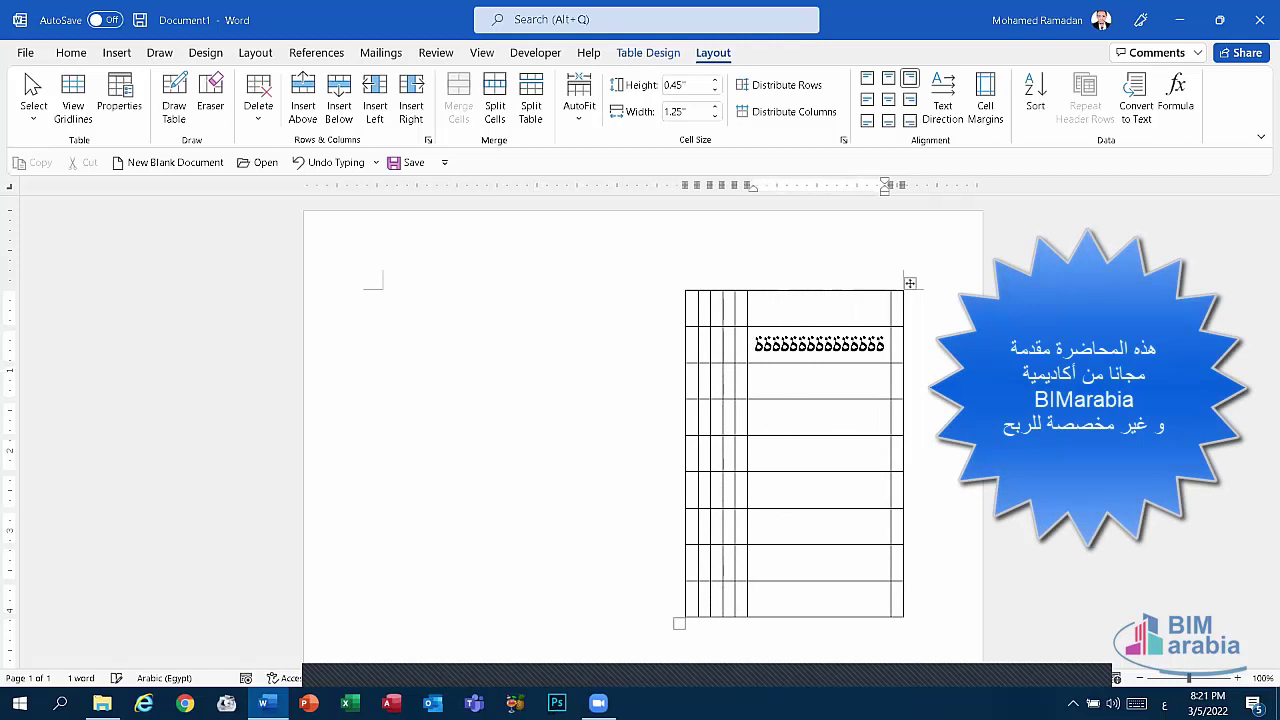
type("ةةةةةةة")
key("BackSpace")
key("BackSpace")
key("BackSpace")
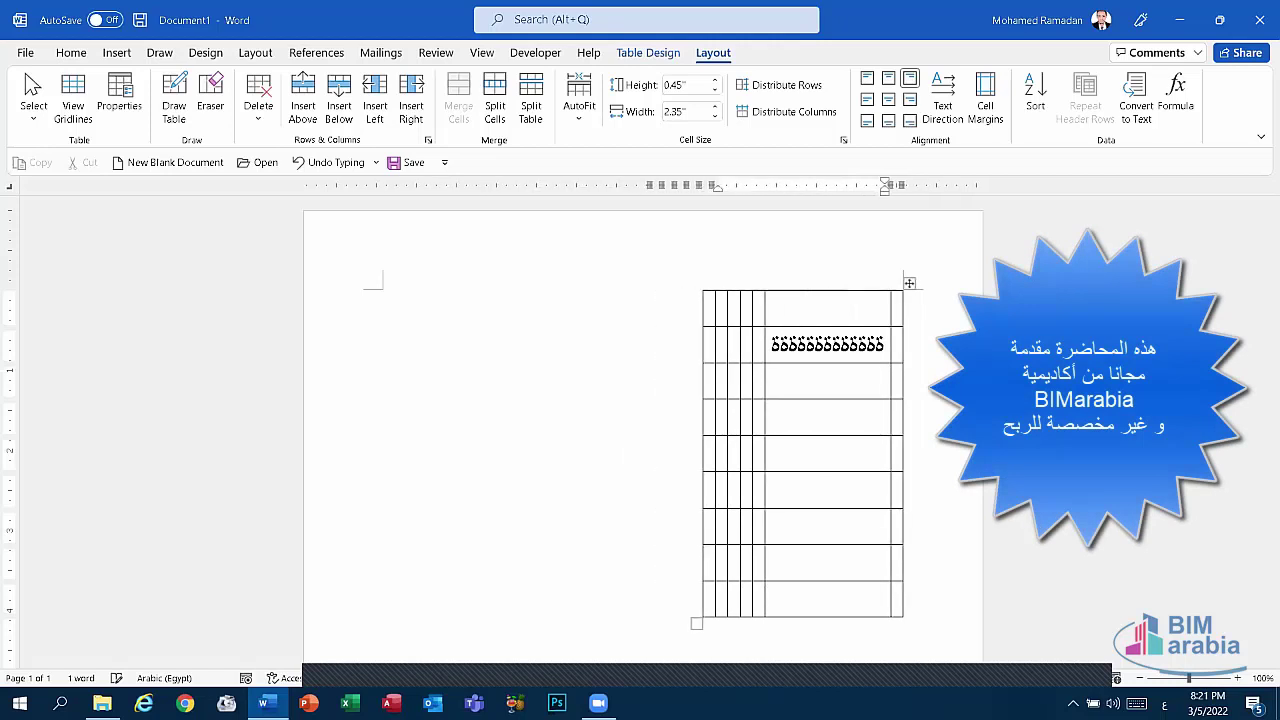
key("BackSpace")
key("BackSpace")
key("BackSpace")
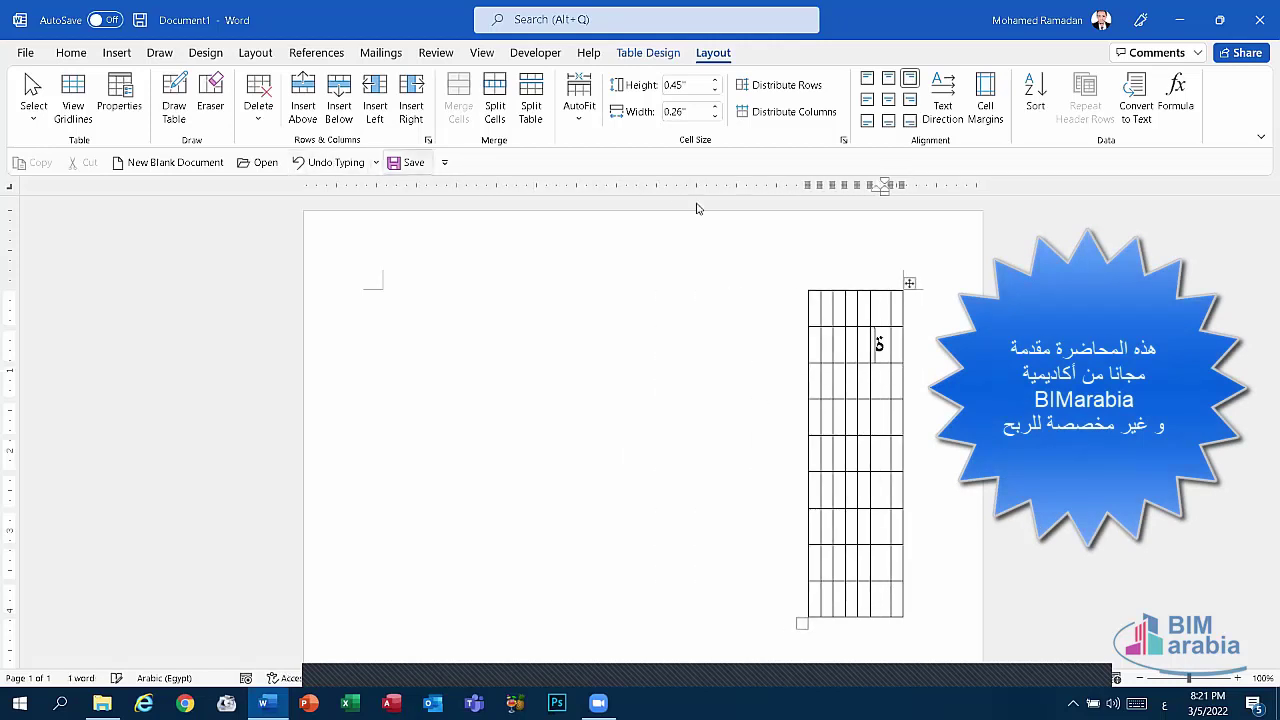
type("ةةة")
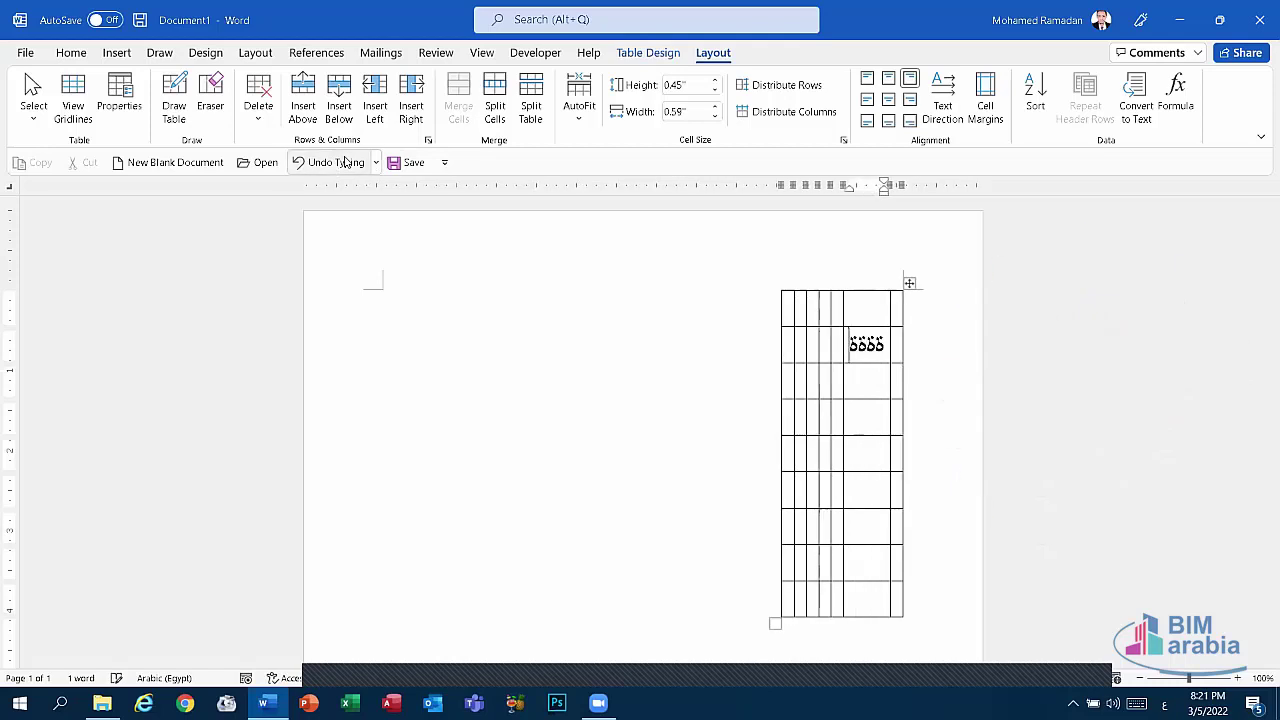
type("ةةةةةة")
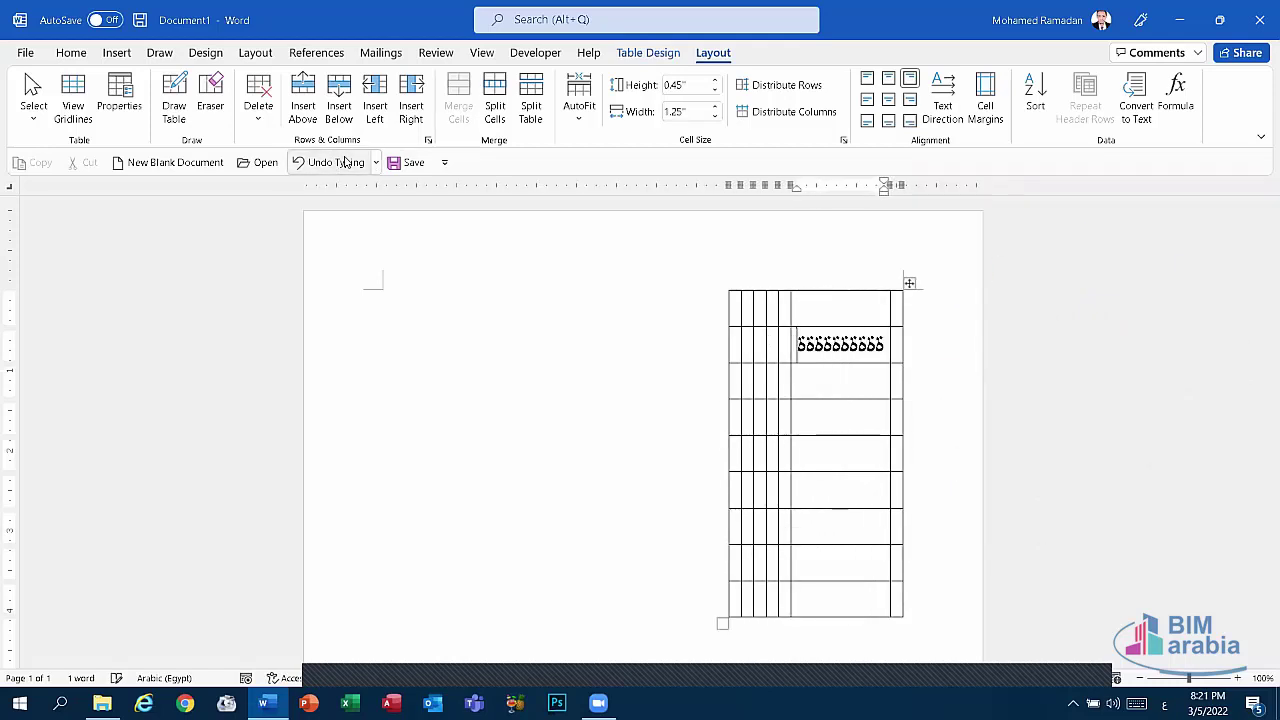
type("ةةةةةة")
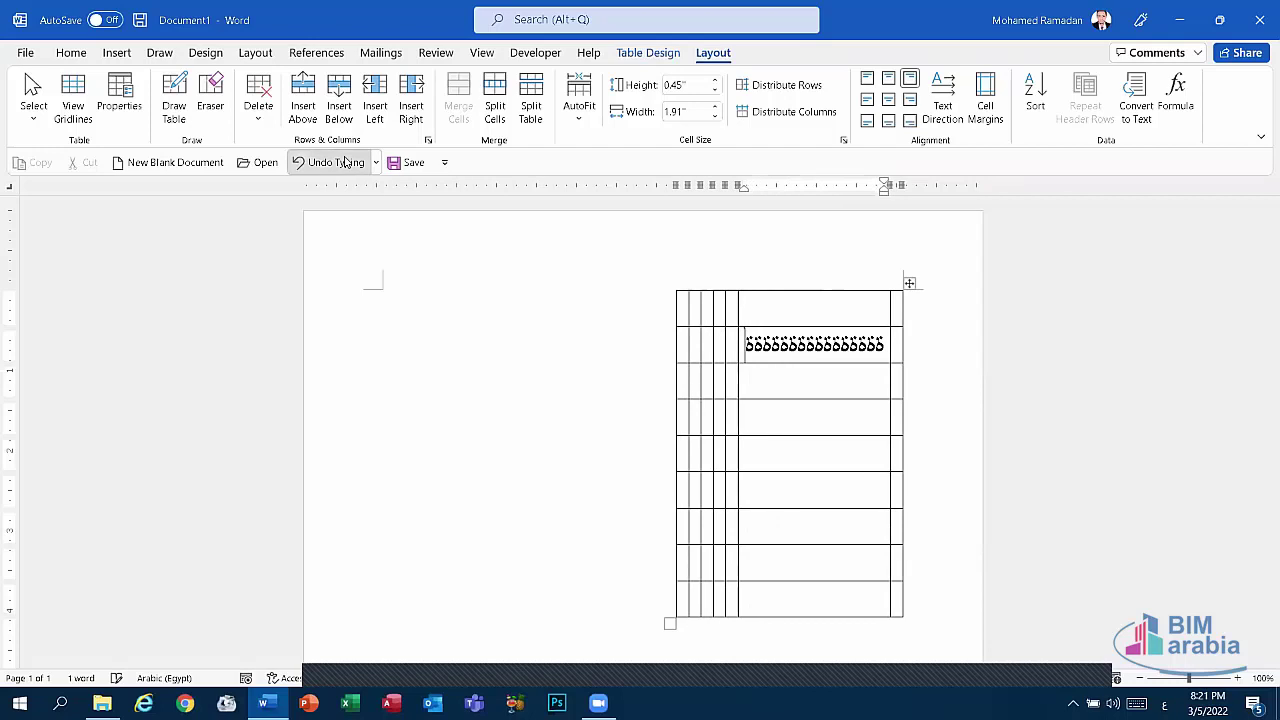
type("ةةةة")
Undo the typing and the AutoFit to restore the full-width five-column table
left_click(345, 162)
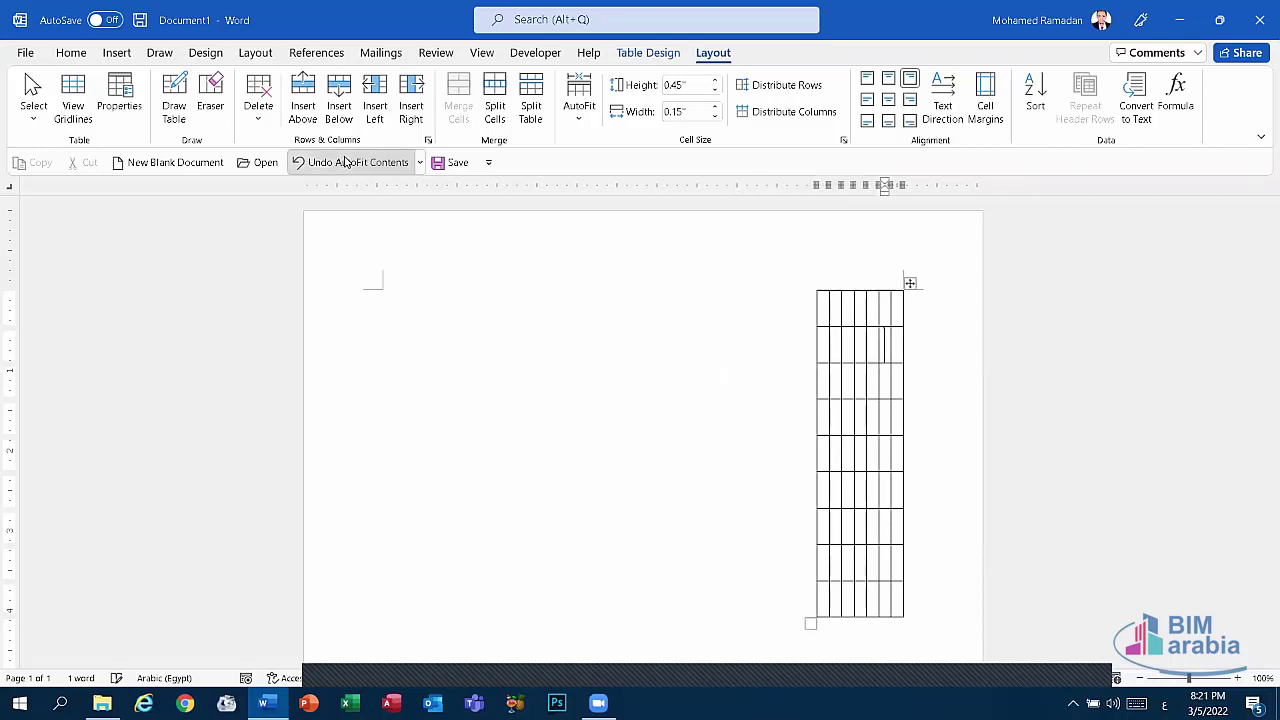
left_click(345, 162)
left_click(343, 162)
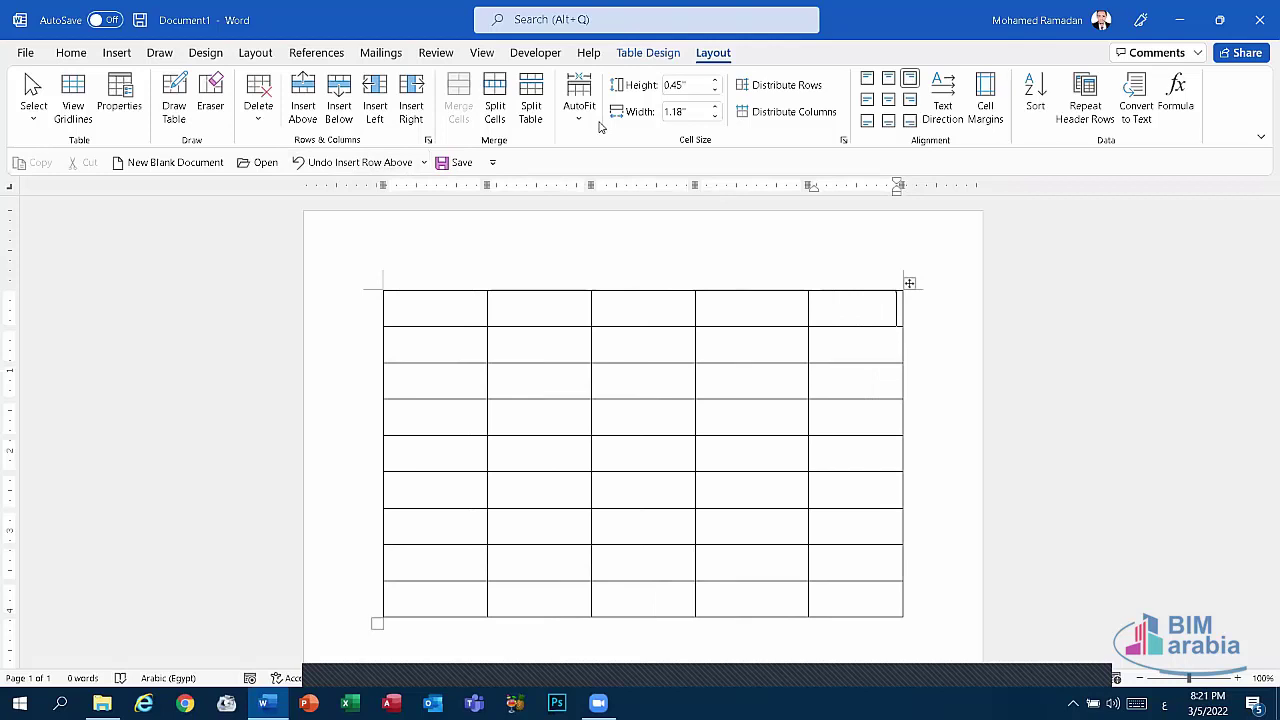
Apply AutoFit Window so the table spans the full page width, then reopen the AutoFit choices
left_click(579, 108)
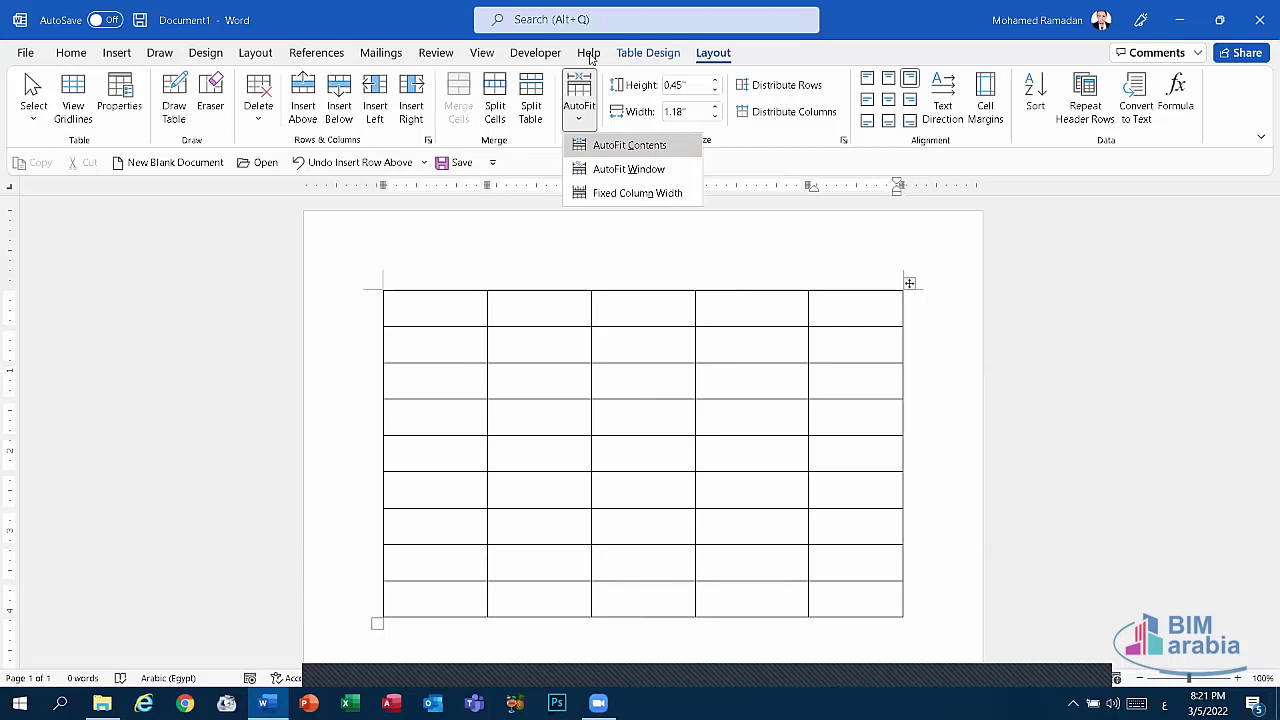
key("Return")
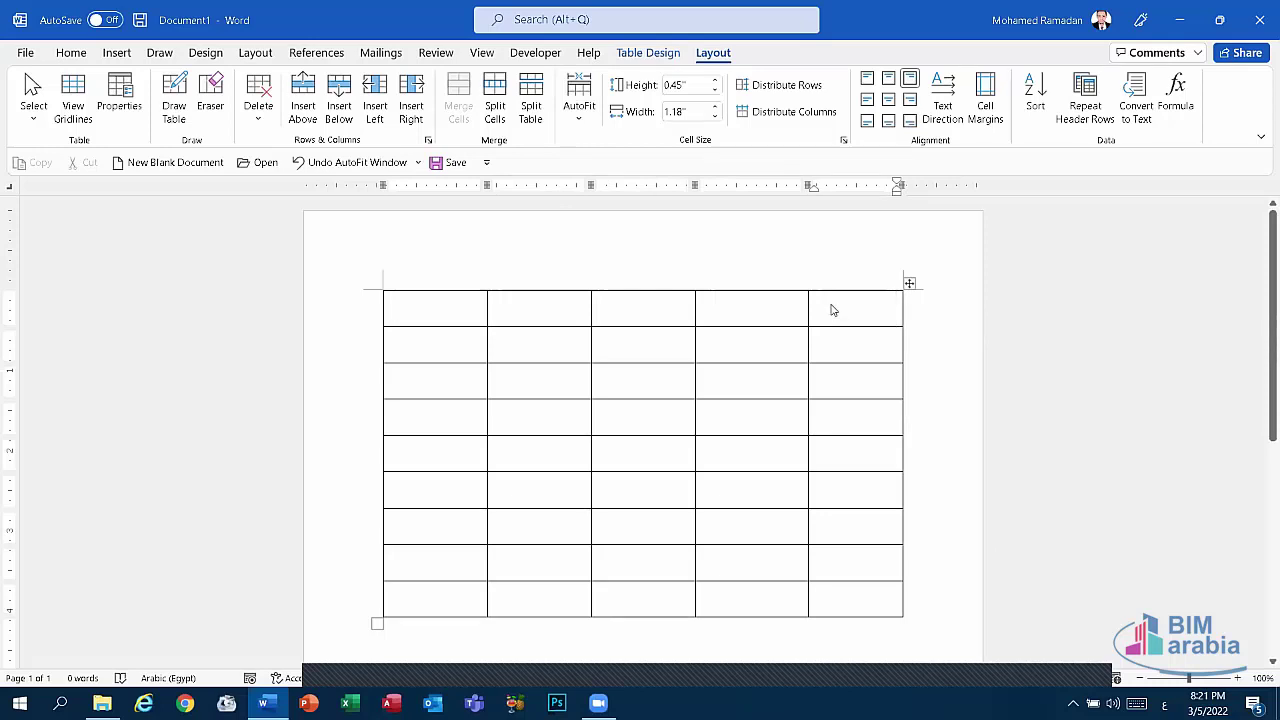
left_click(577, 118)
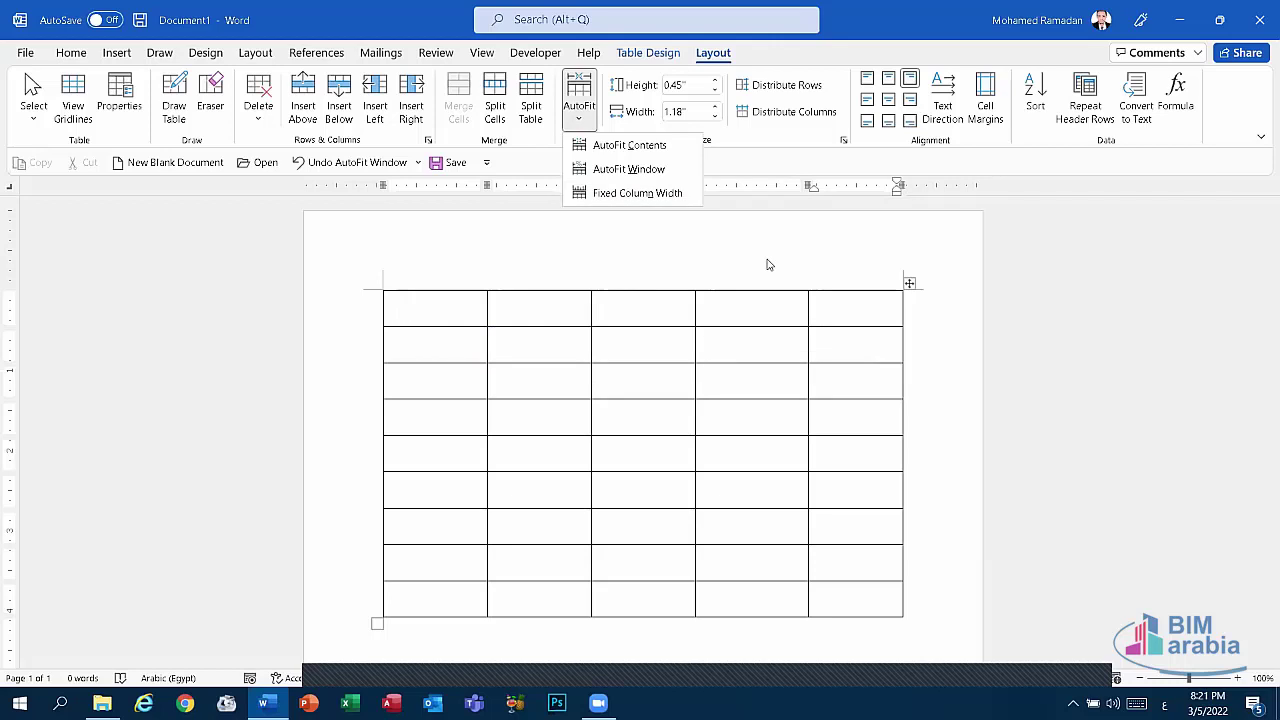
left_click(658, 202)
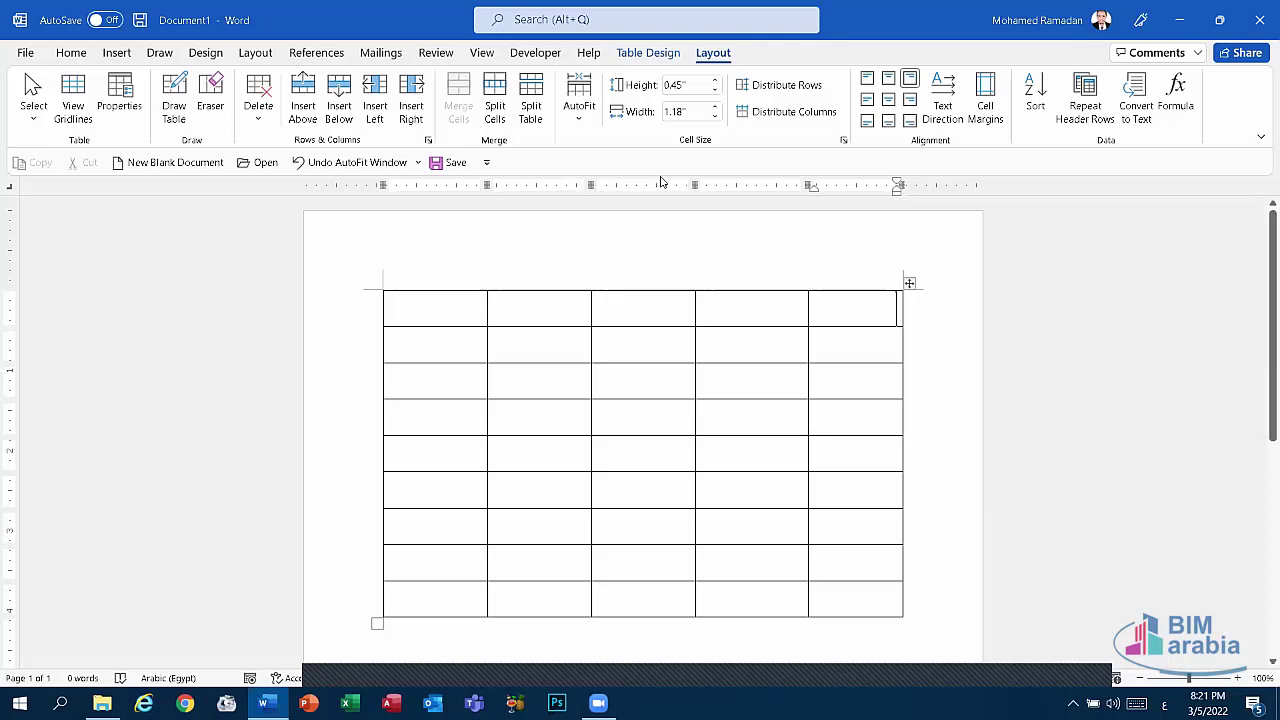
left_click(579, 108)
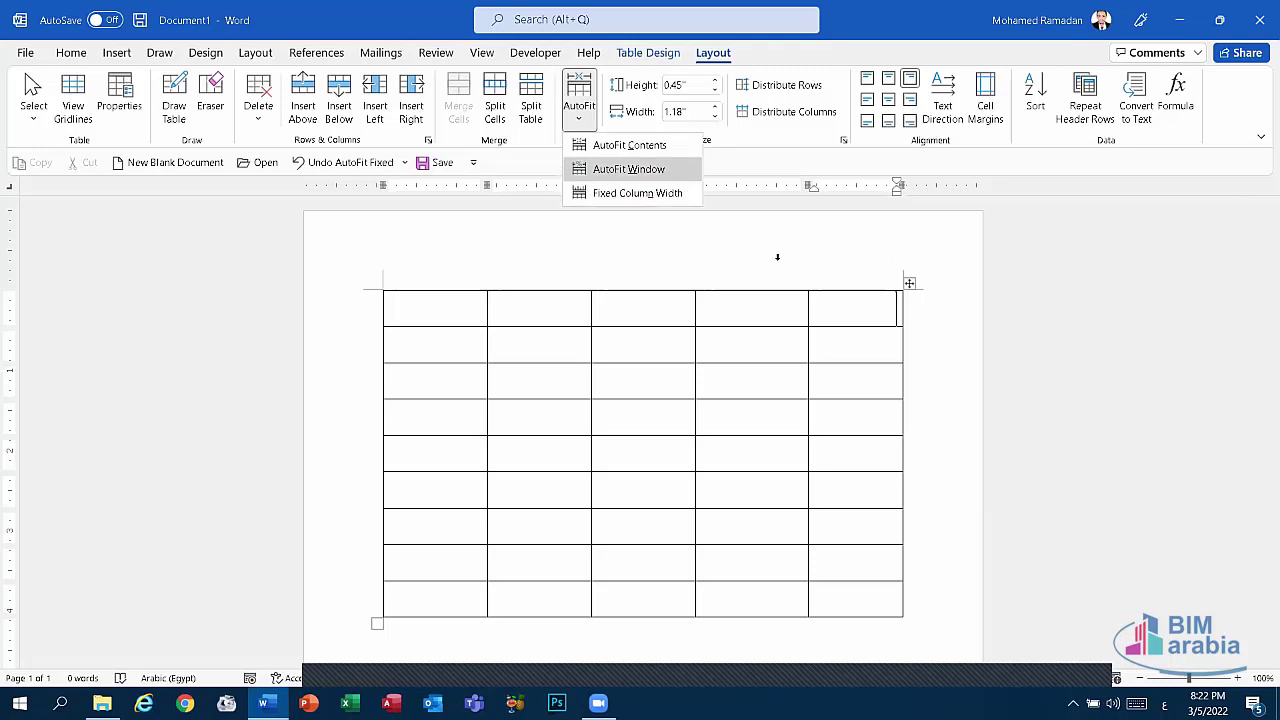
Set the first row's height to 1.7", then delete that tall row
type("1.7")
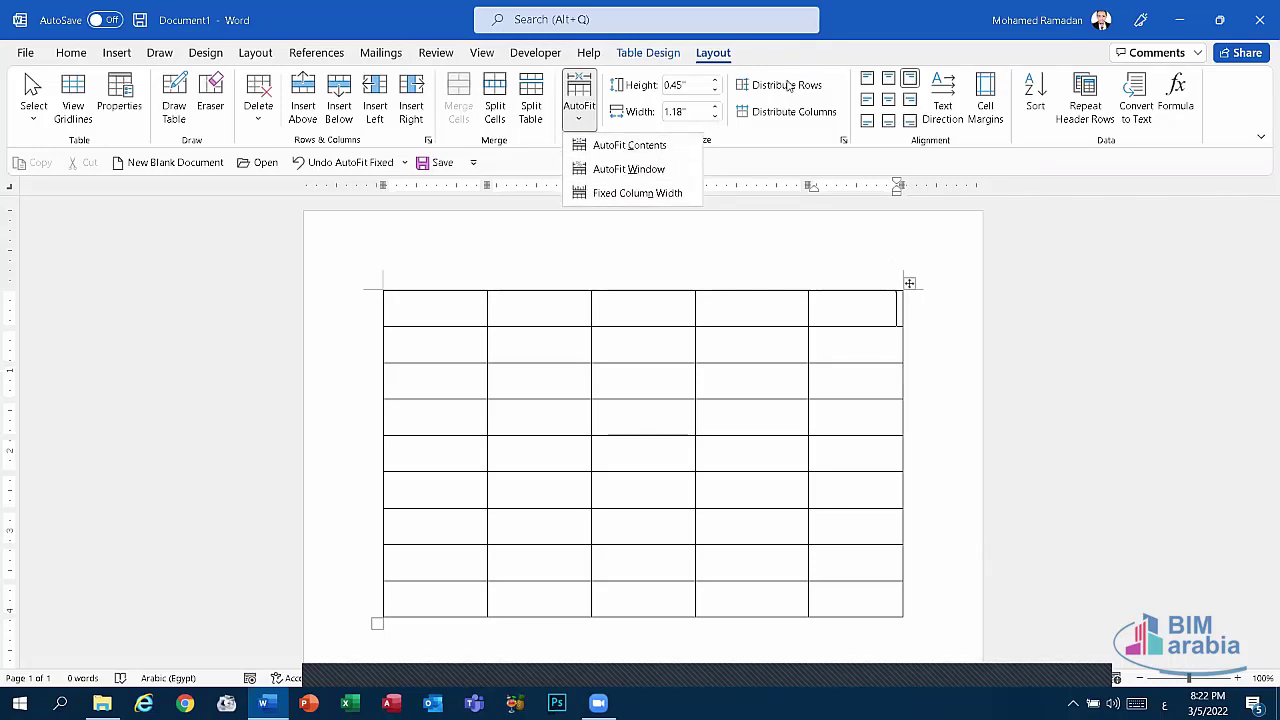
key("Return")
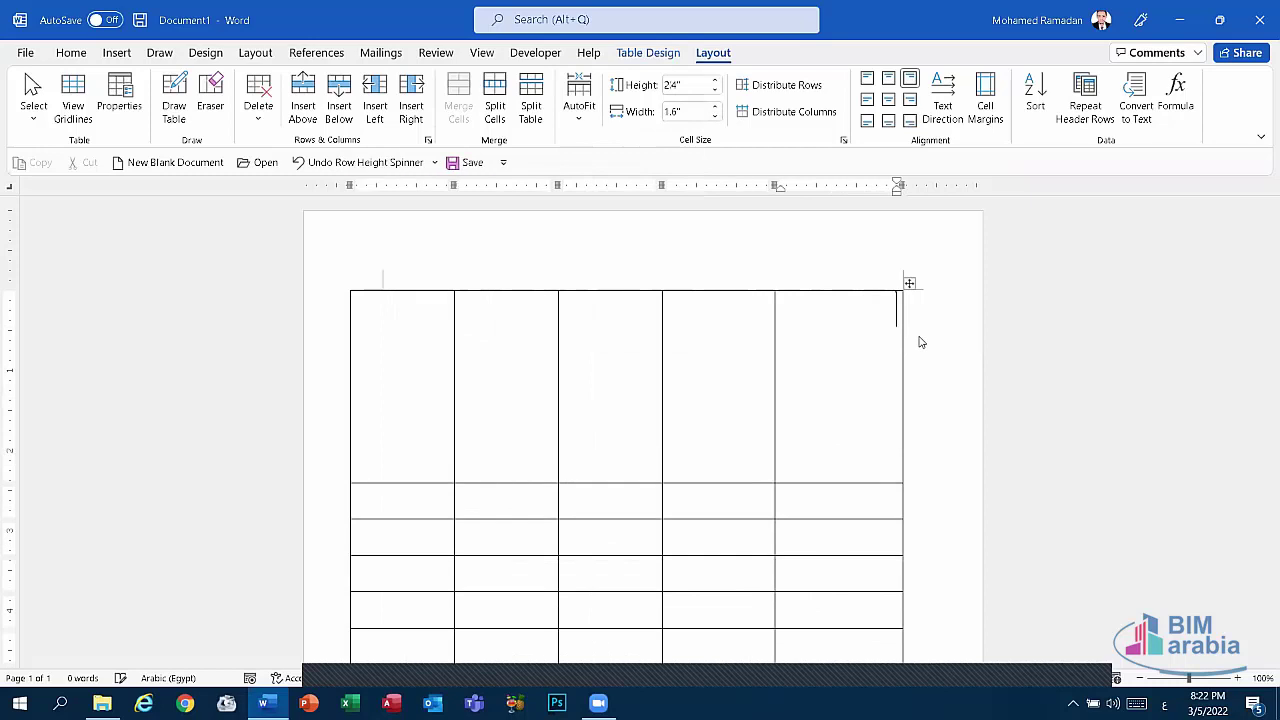
left_click(917, 336)
left_click(696, 365)
left_click(745, 449)
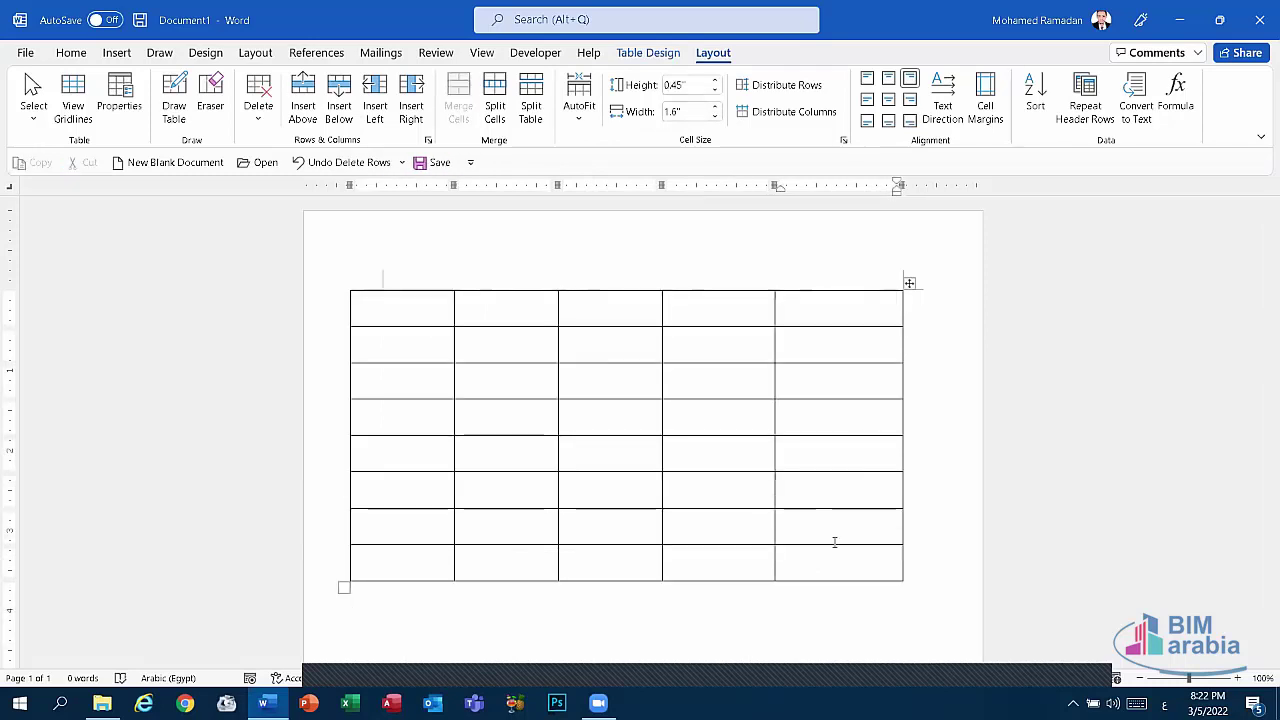
Distribute the remaining rows to an equal 0.64" height
left_click(795, 91)
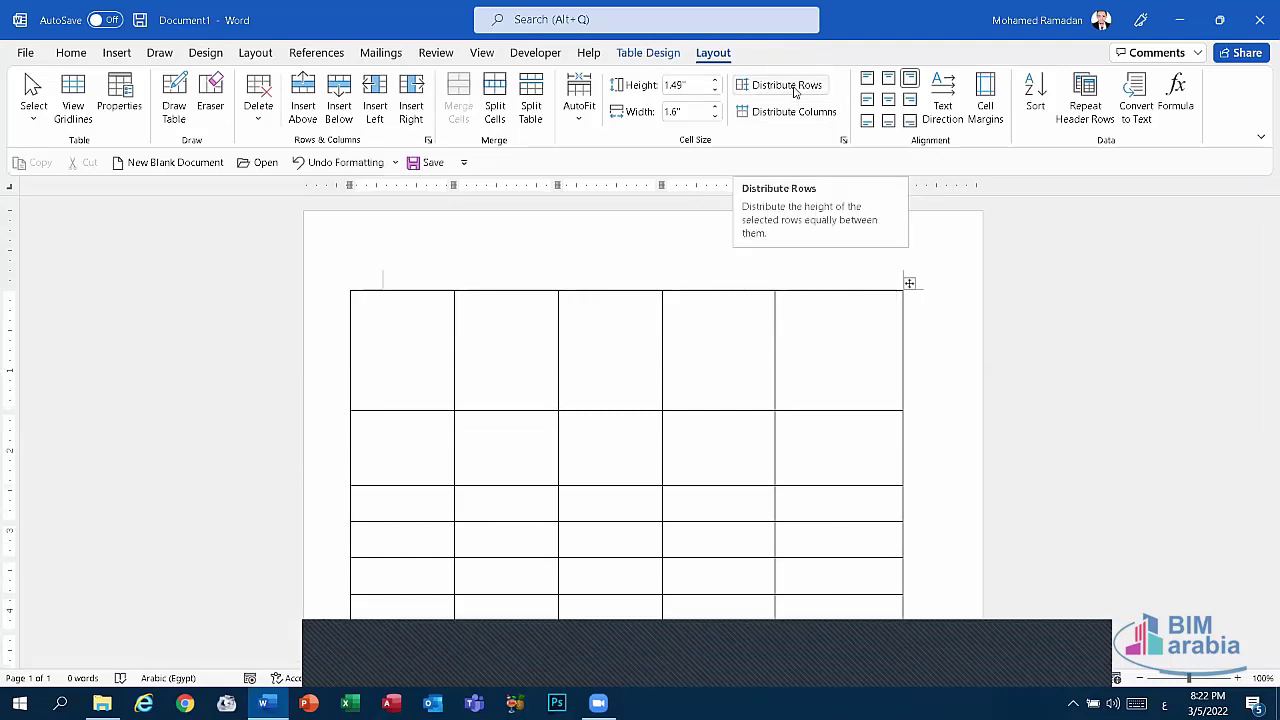
left_click(795, 91)
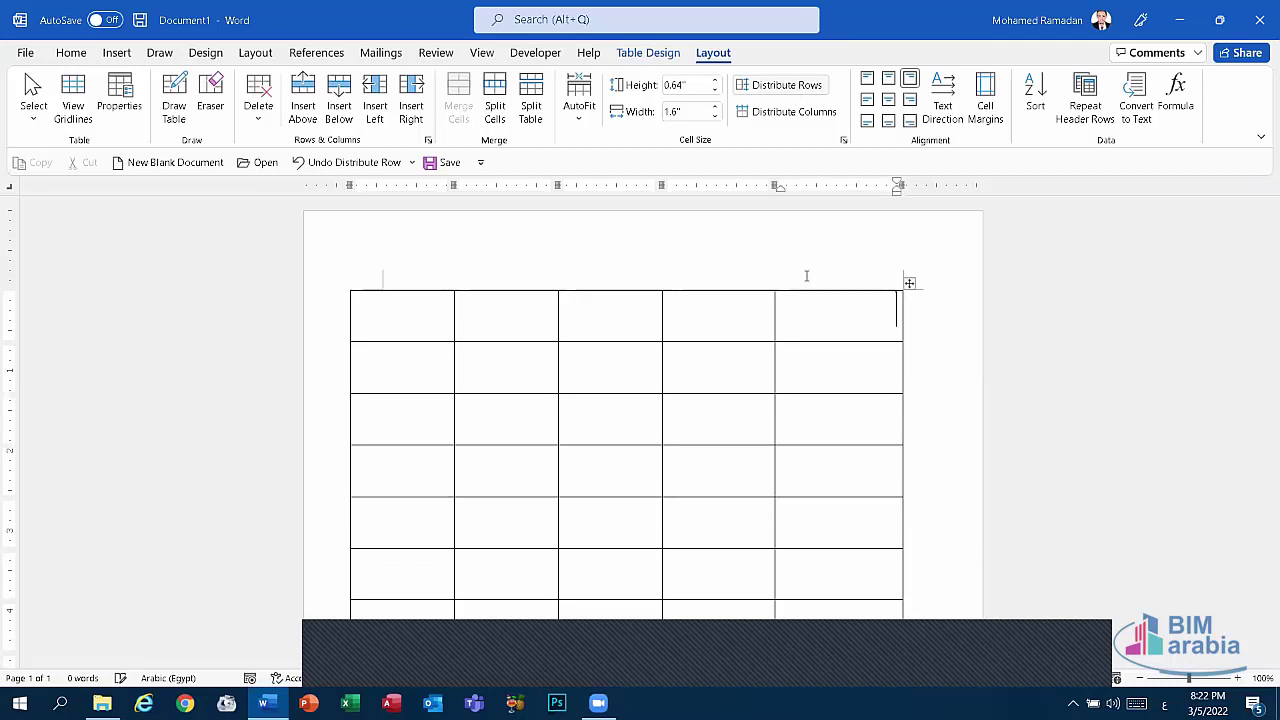
scroll(790, 268, "down", 1)
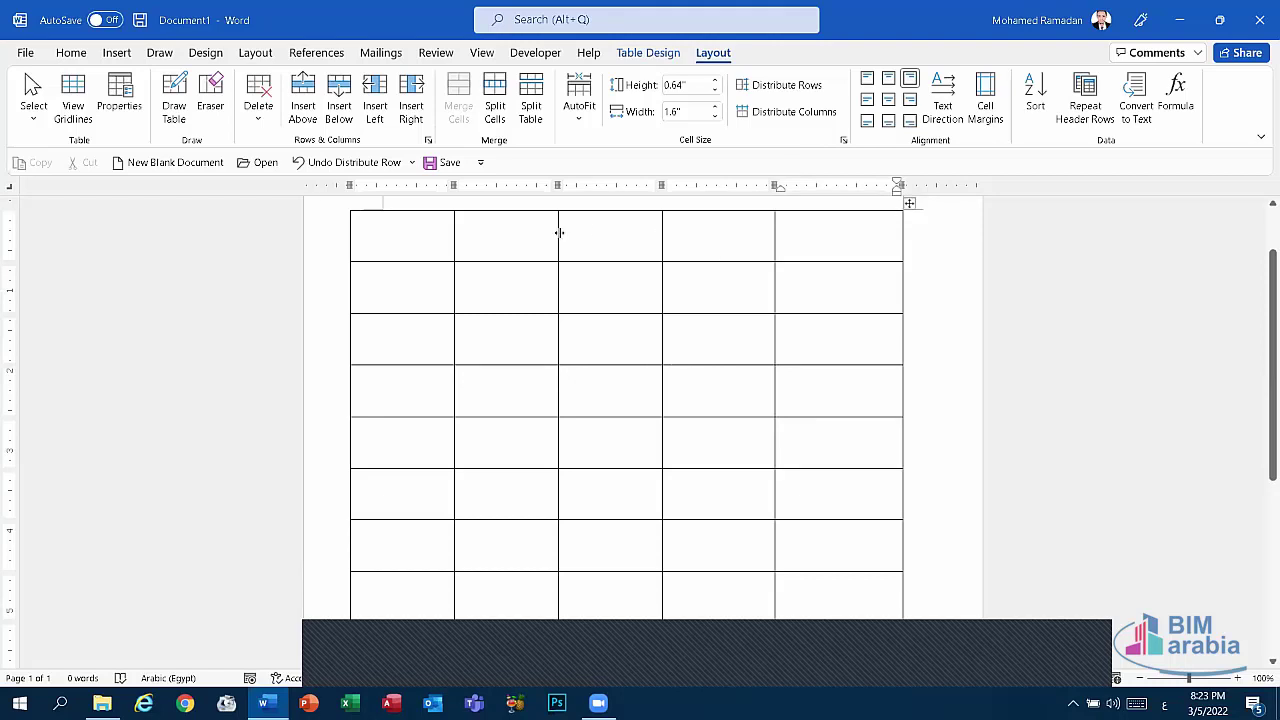
Drag a column border, equalize all five columns with Distribute Columns, and select the top-right cell
left_click_drag(559, 233, 475, 232)
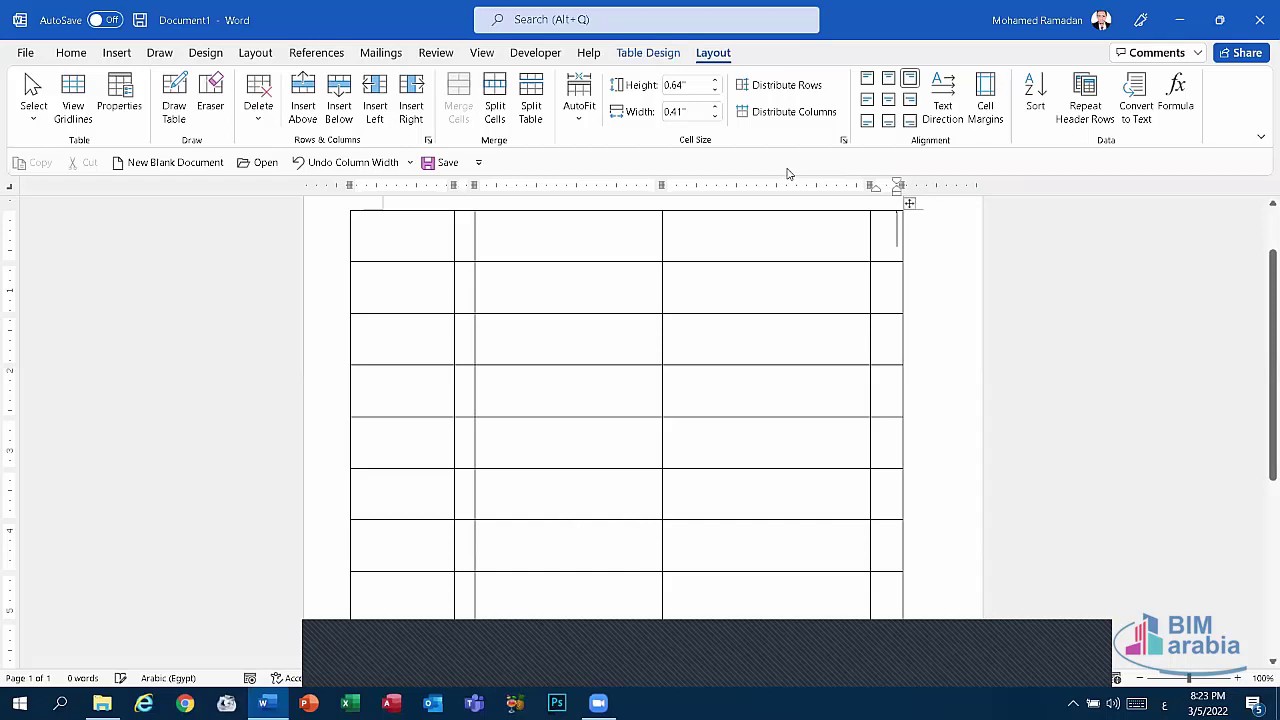
left_click(770, 112)
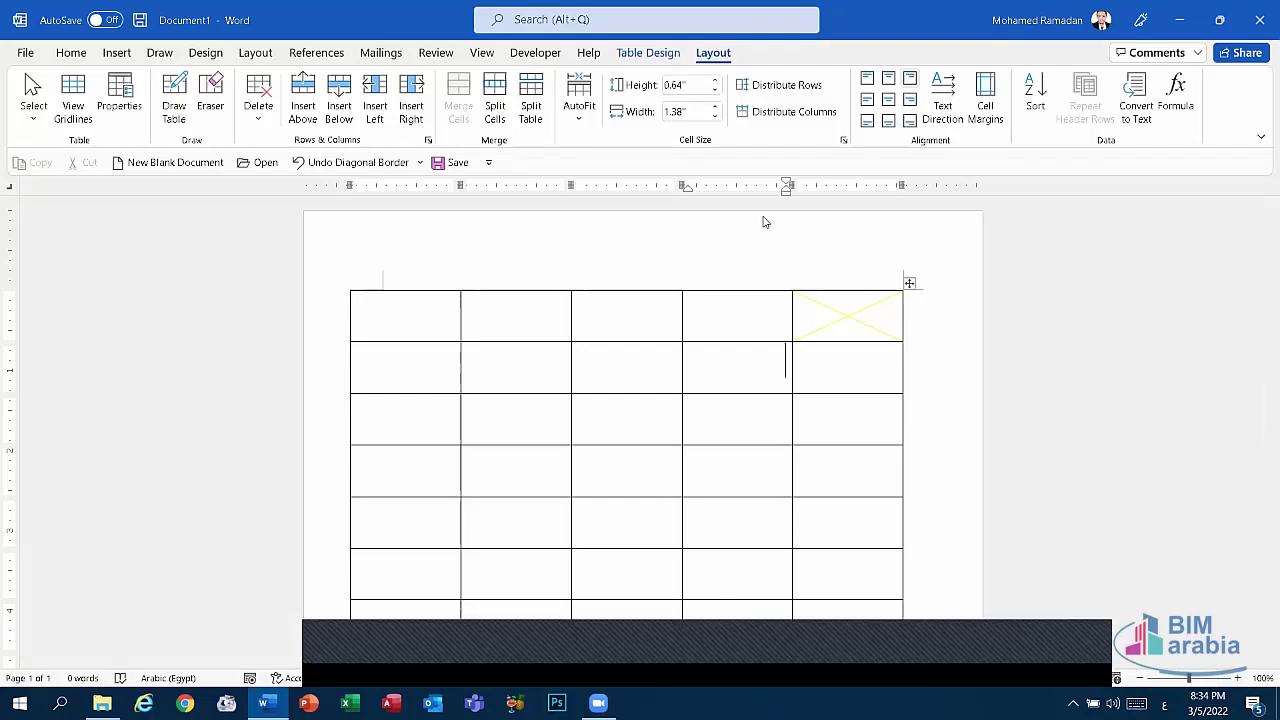
left_click(849, 318)
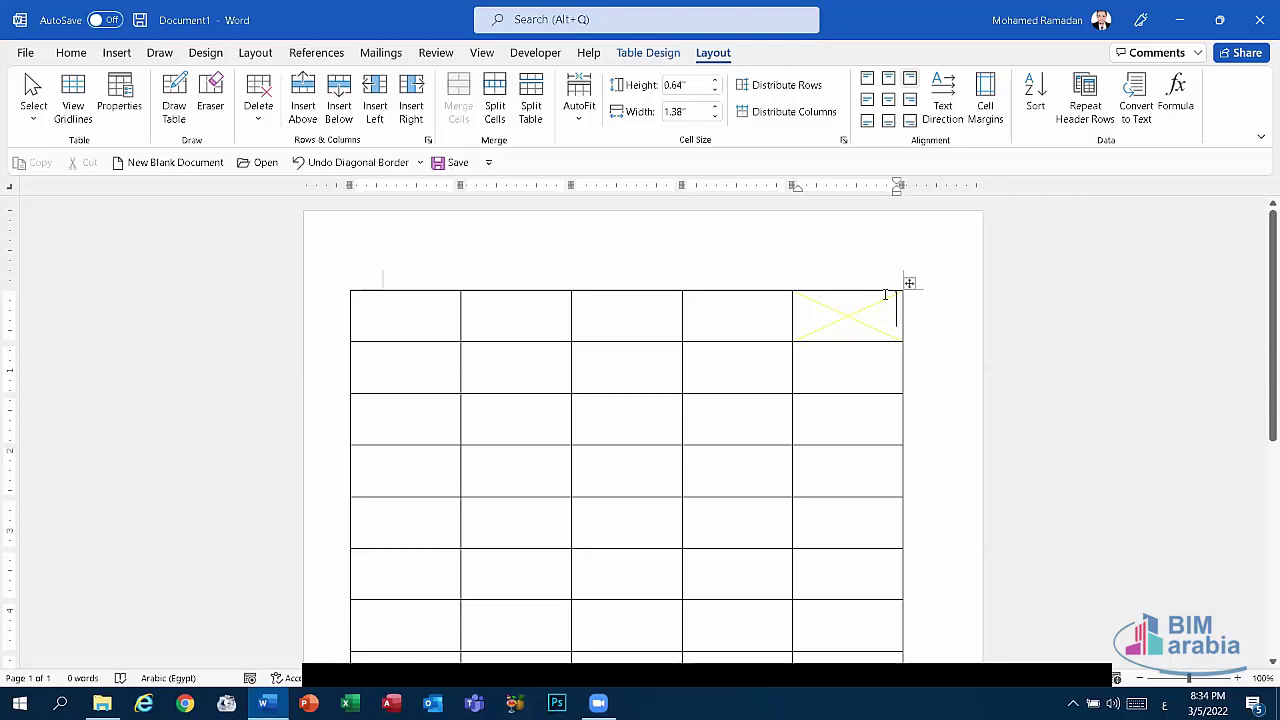
left_click(116, 53)
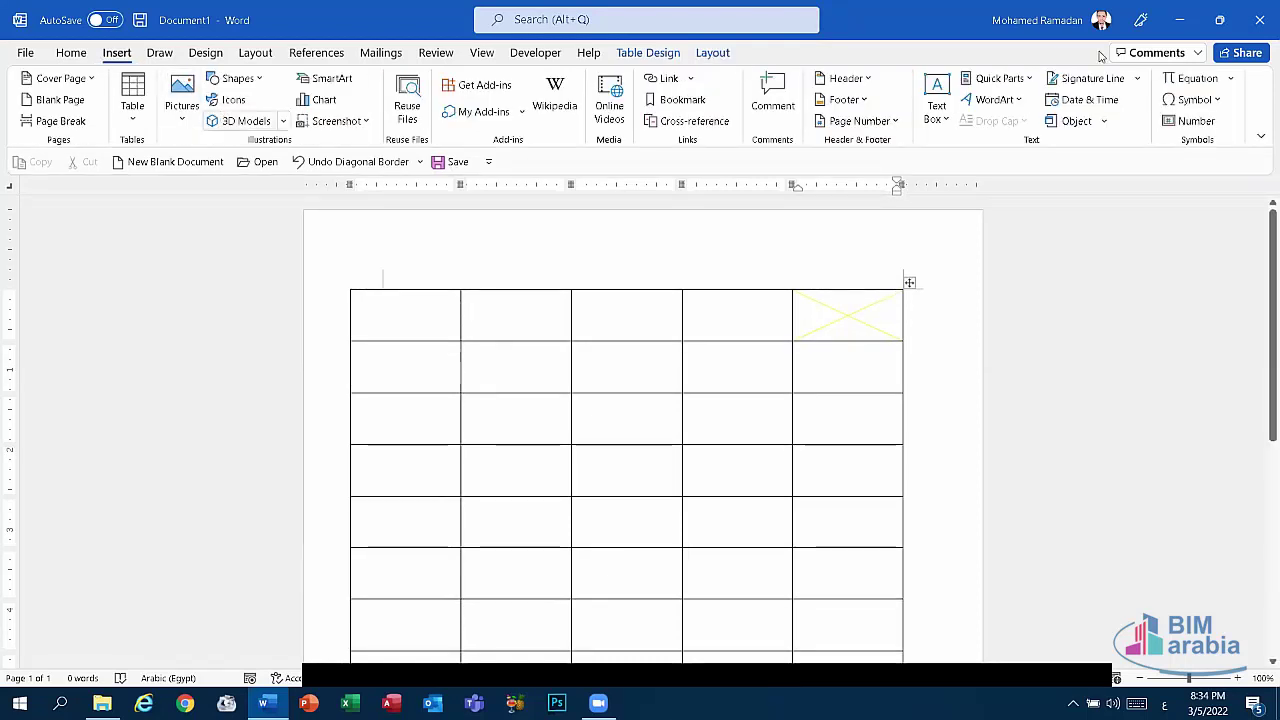